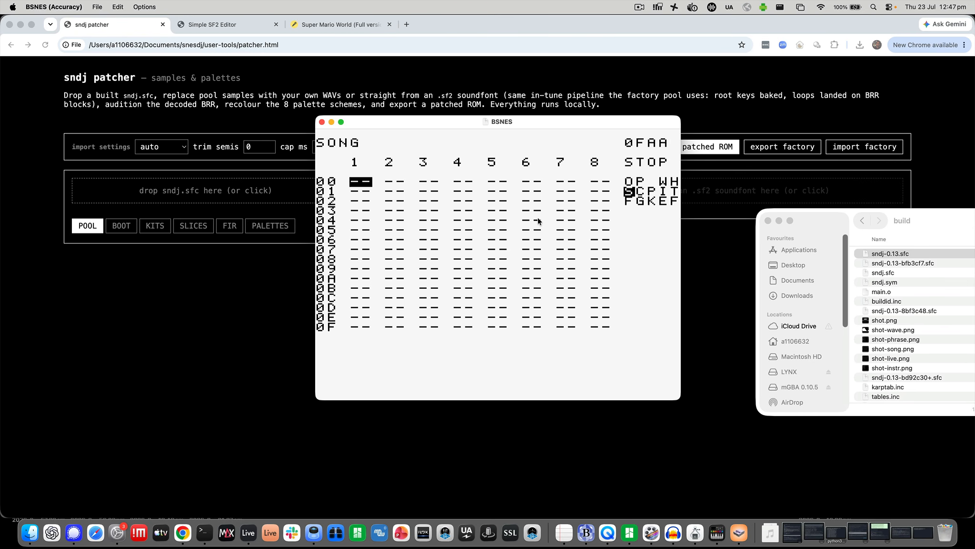
Step: Load the sndj-0.13.sfc ROM from the build folder into the sndj patcher page
click(814, 217)
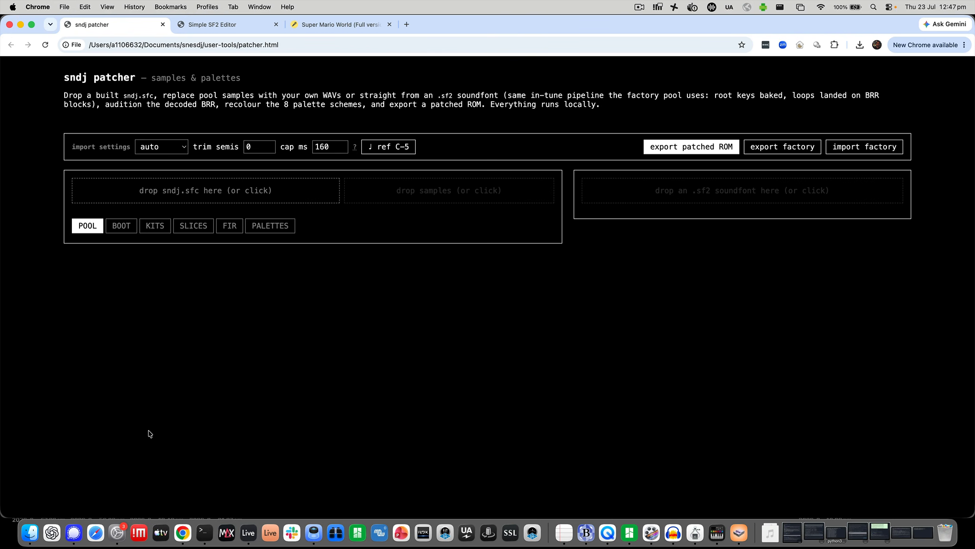
click(24, 533)
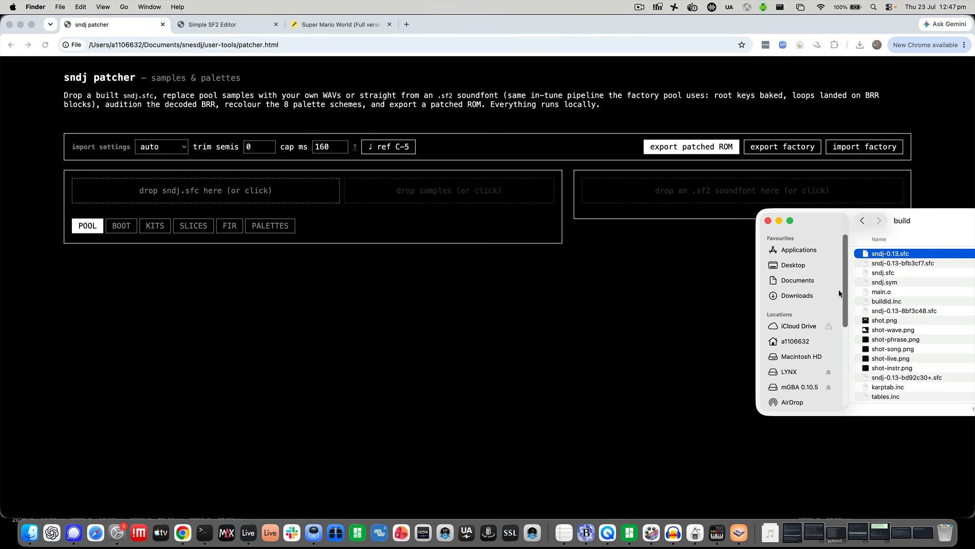
drag(900, 256, 233, 190)
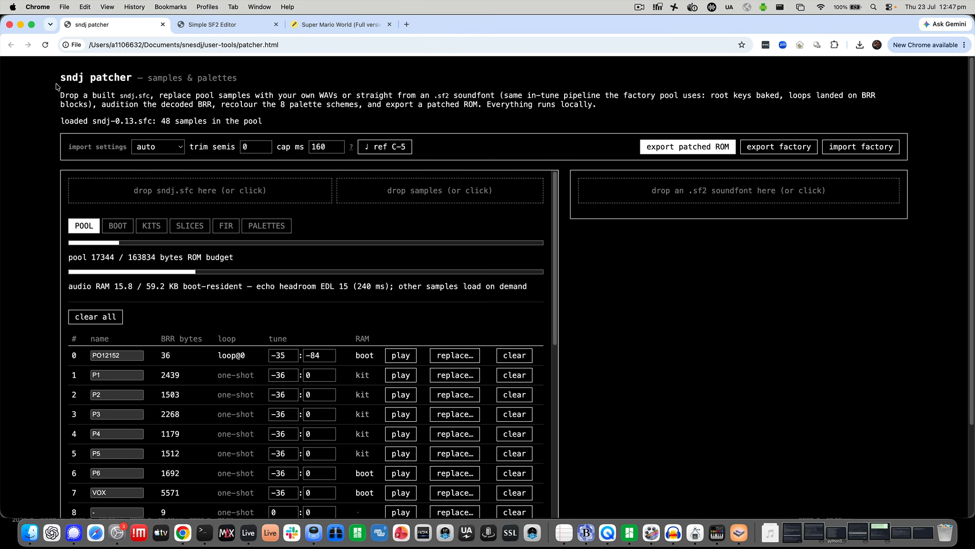
drag(60, 79, 130, 79)
click(134, 86)
Step: Clear all sample slots in the pool, replacing every one with silence
scroll(52, 344, down, 5)
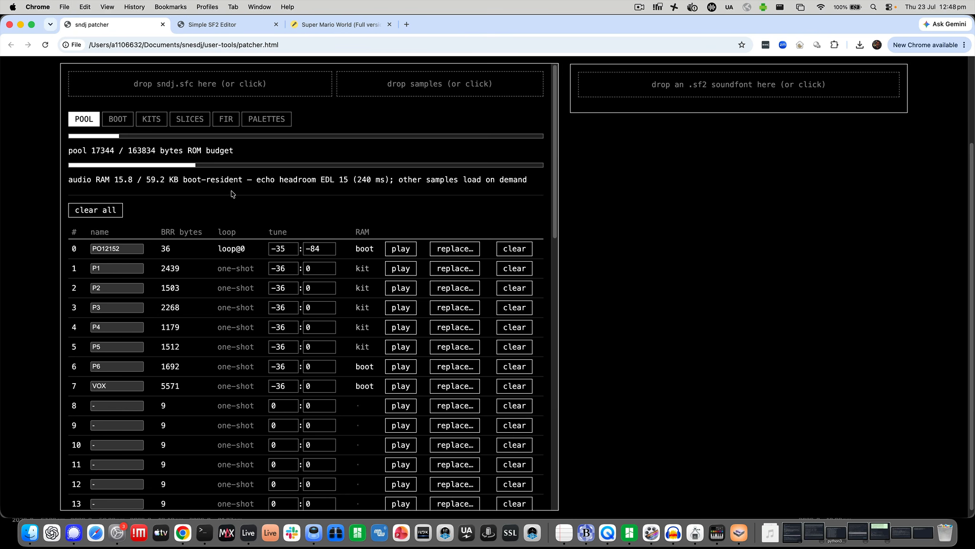
click(102, 212)
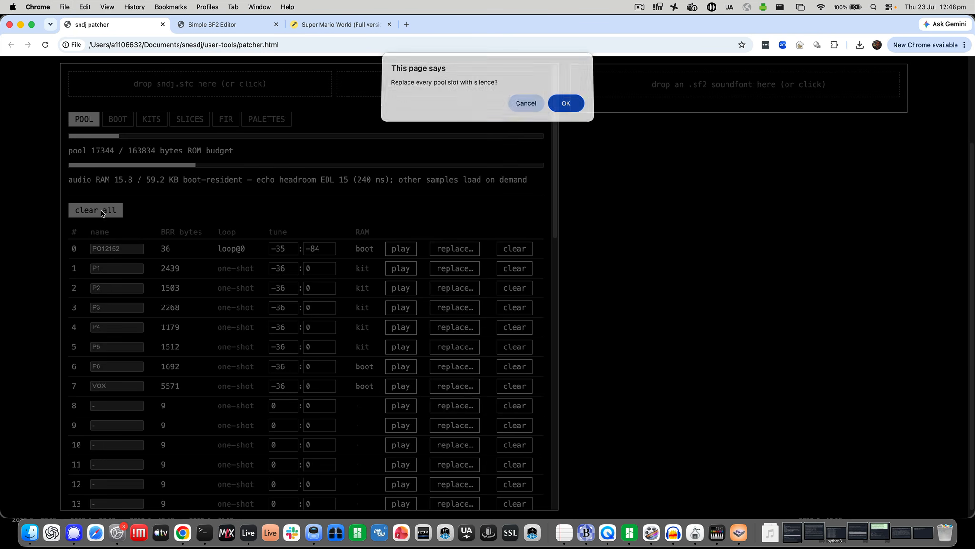
click(562, 105)
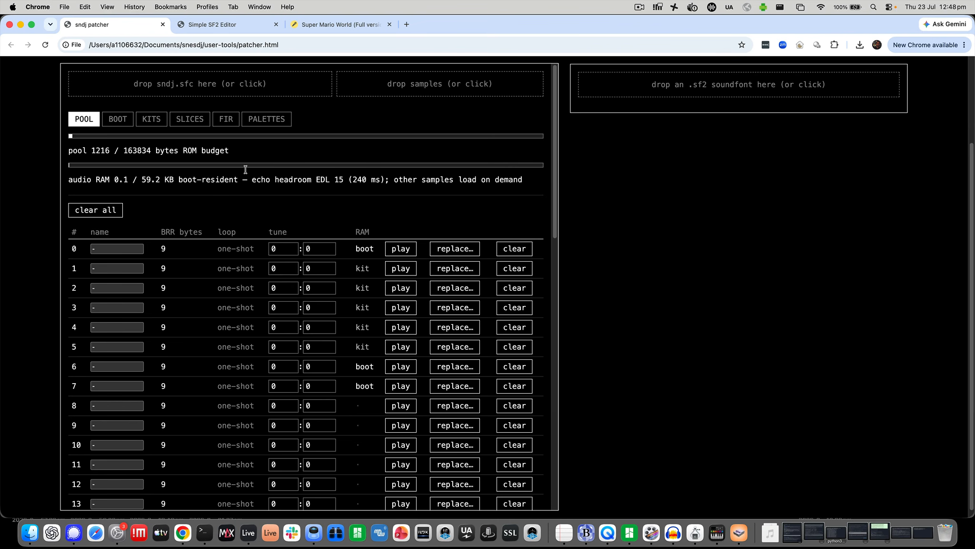
Step: Look through the pool's sample slots from 0 to 47
scroll(209, 324, down, 5)
scroll(210, 331, down, 8)
scroll(251, 331, up, 12)
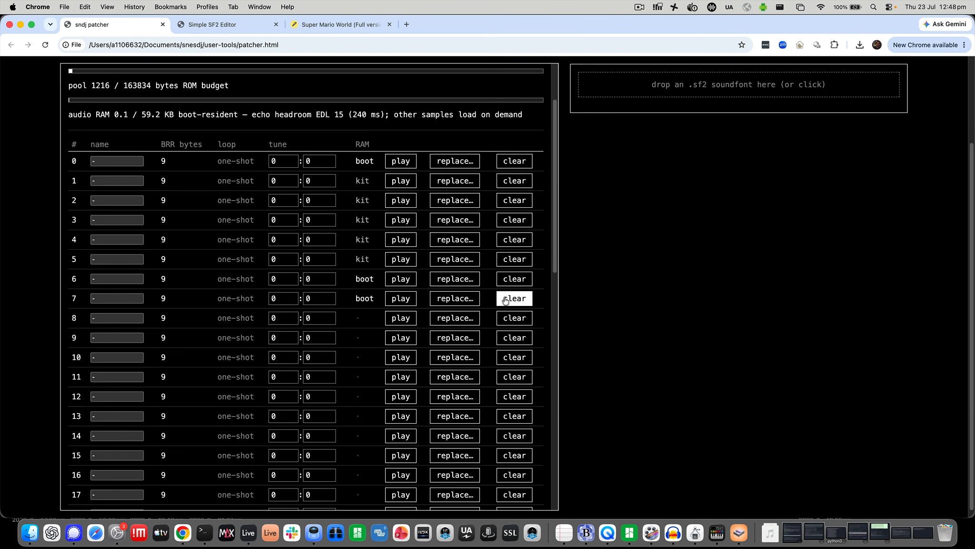
scroll(293, 301, down, 12)
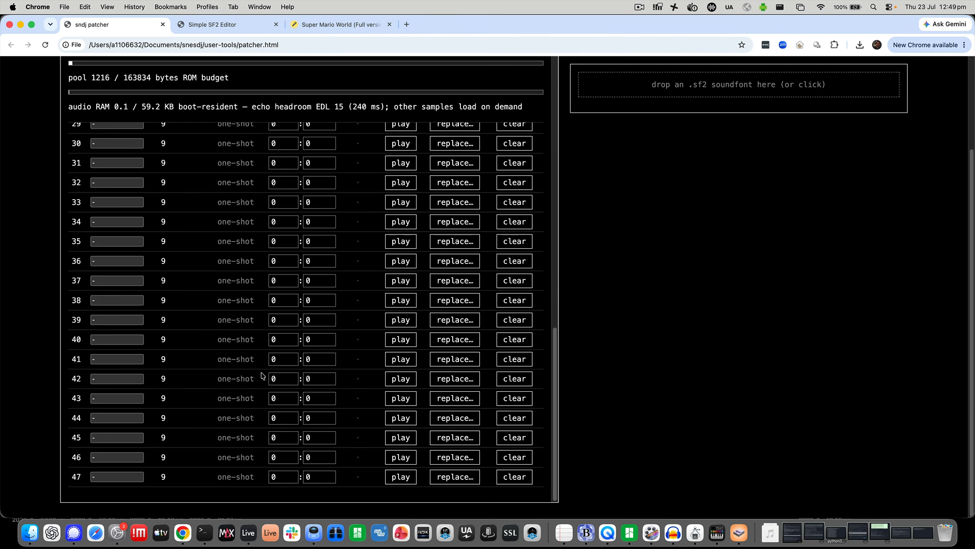
scroll(178, 471, up, 1)
scroll(176, 470, up, 15)
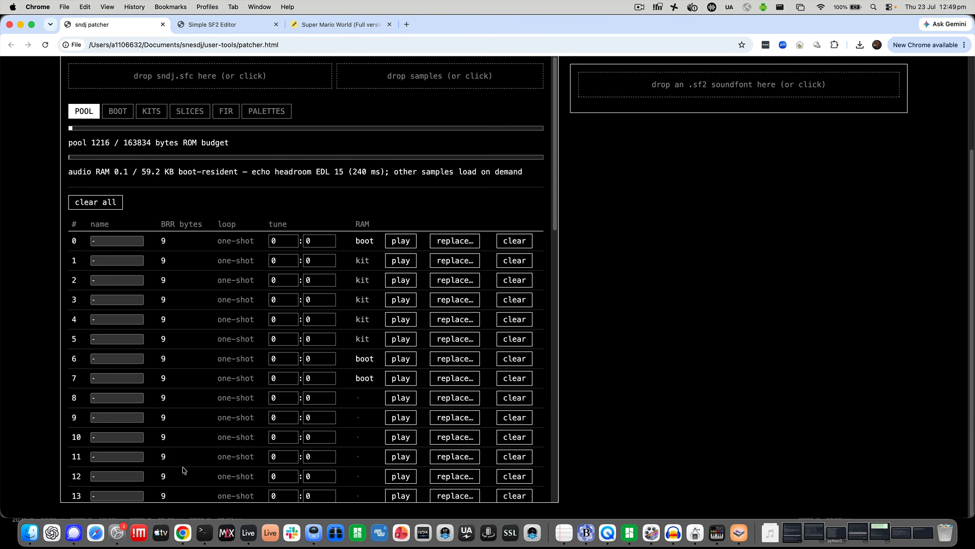
scroll(186, 467, up, 3)
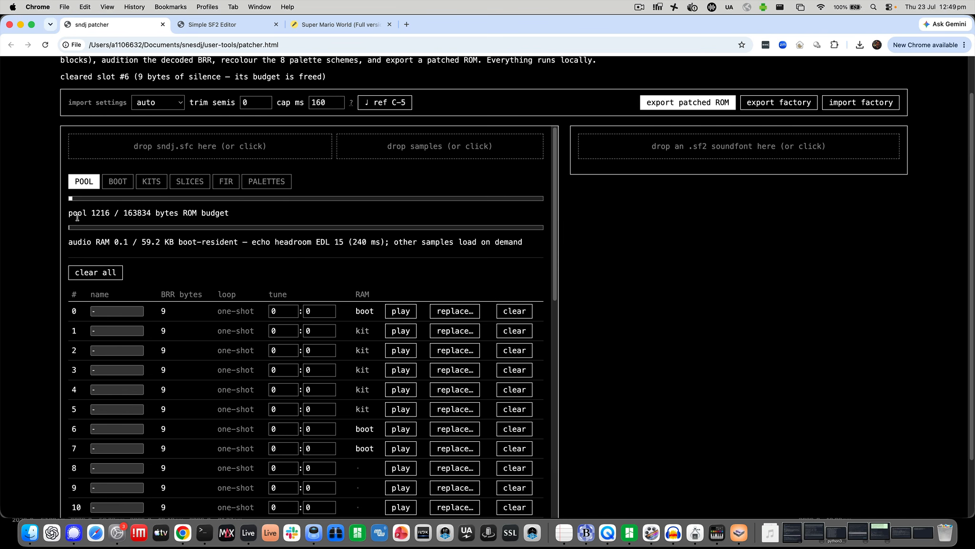
Step: Examine the pool's ROM budget, the boot-resident audio RAM and the echo headroom figures
drag(70, 214, 250, 220)
click(162, 214)
click(211, 210)
drag(67, 243, 114, 243)
click(100, 243)
double_click(149, 244)
click(179, 243)
drag(252, 243, 349, 243)
drag(353, 243, 368, 243)
click(365, 242)
drag(353, 243, 366, 240)
scroll(460, 262, up, 3)
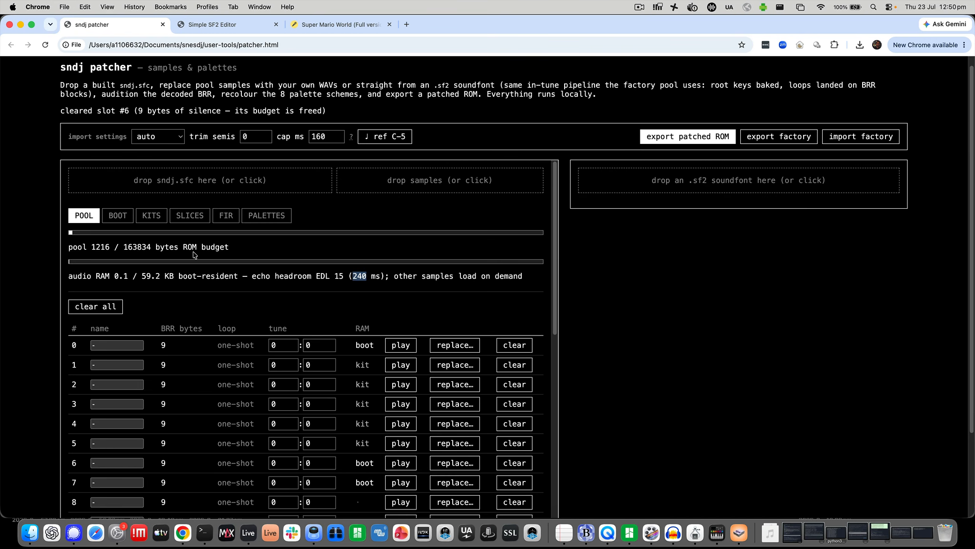
Step: Try trim semis values of 12, 24 and 0 in the import settings
click(79, 132)
drag(67, 135, 122, 136)
click(122, 137)
click(204, 137)
drag(190, 137, 241, 140)
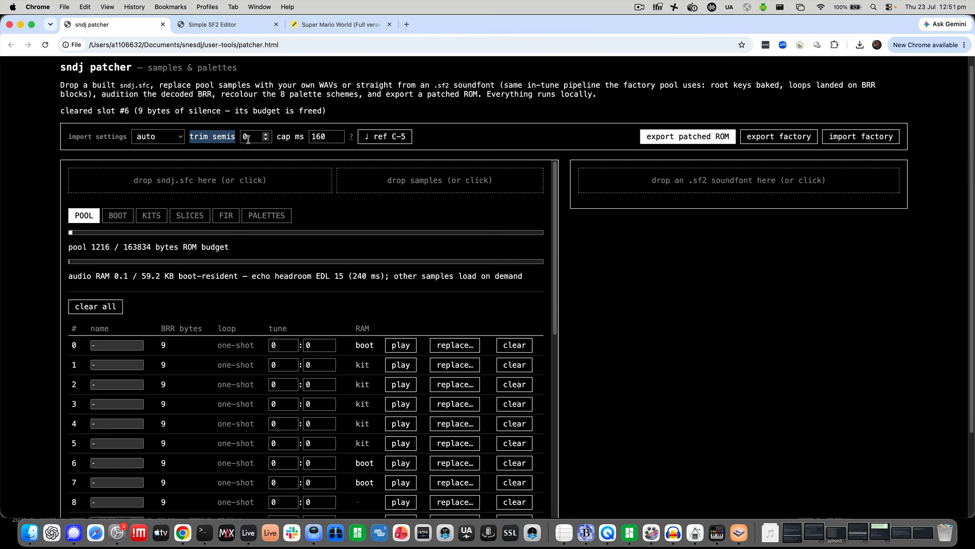
click(249, 138)
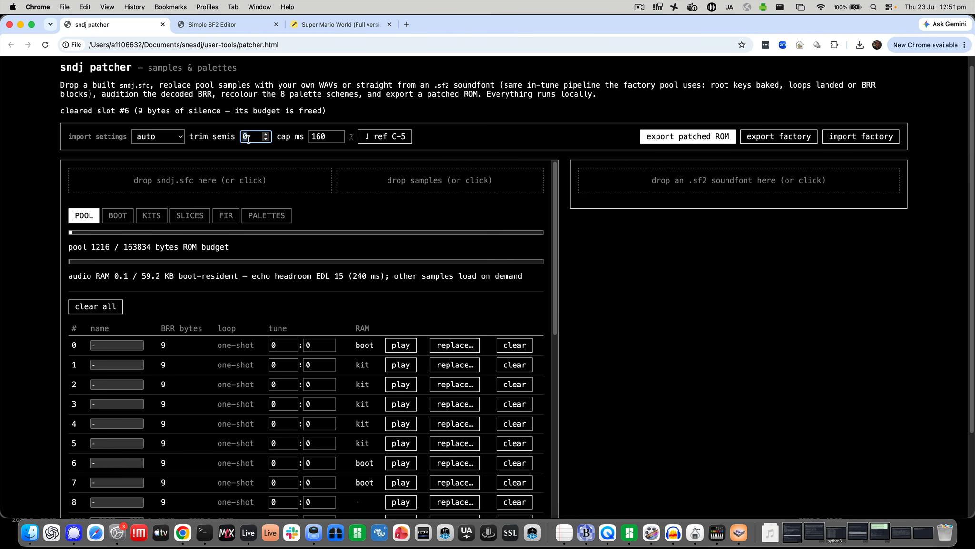
mouse_move(251, 137)
mouse_down()
mouse_move(229, 123)
mouse_move(244, 132)
mouse_up()
text(12)
click(327, 120)
text(24)
click(292, 112)
click(250, 135)
key(BackSpace)
key(BackSpace)
text(0)
drag(252, 136, 240, 132)
text(24)
click(256, 124)
drag(255, 137, 241, 137)
text(0)
click(250, 130)
click(248, 134)
Step: Set the trim semis import setting to 12
double_click(250, 135)
text(12)
click(248, 122)
Step: Switch to Ableton Live, search the instruments for "brass" and add 80s VCO Brass on a new track
click(246, 523)
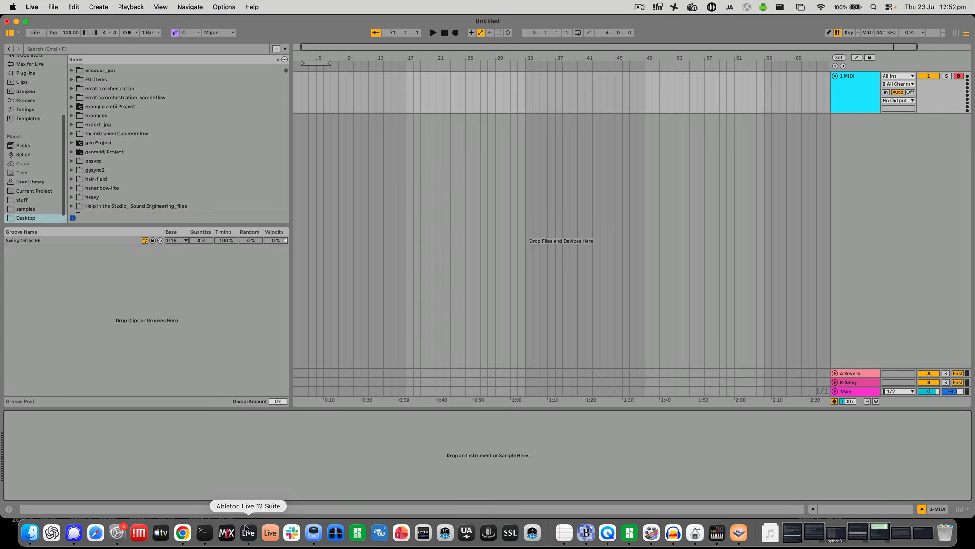
scroll(44, 91, up, 5)
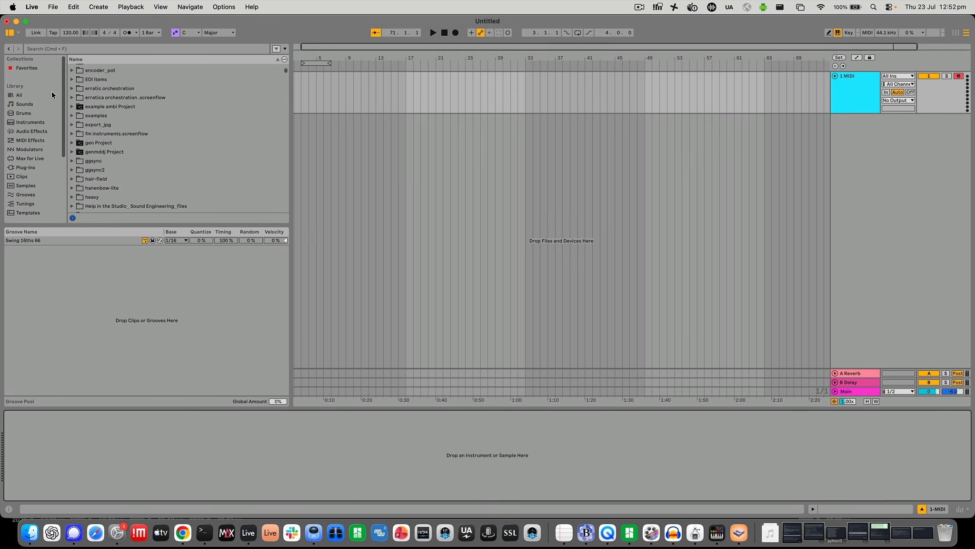
click(36, 125)
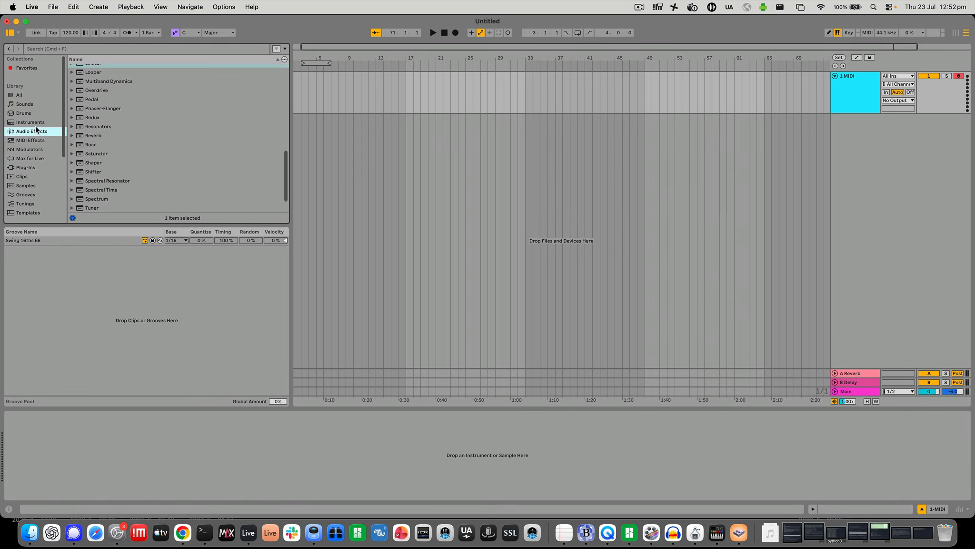
click(52, 49)
text(brass)
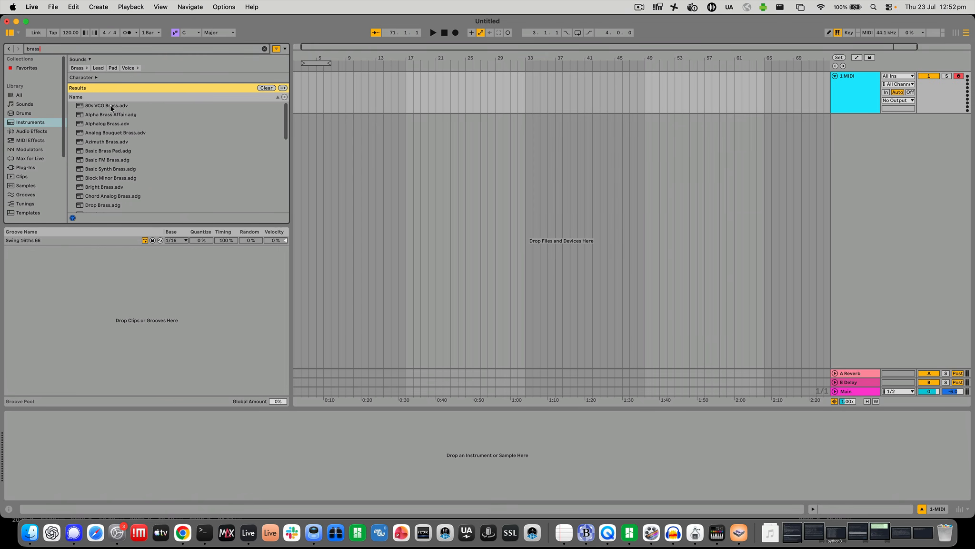
drag(111, 108, 562, 239)
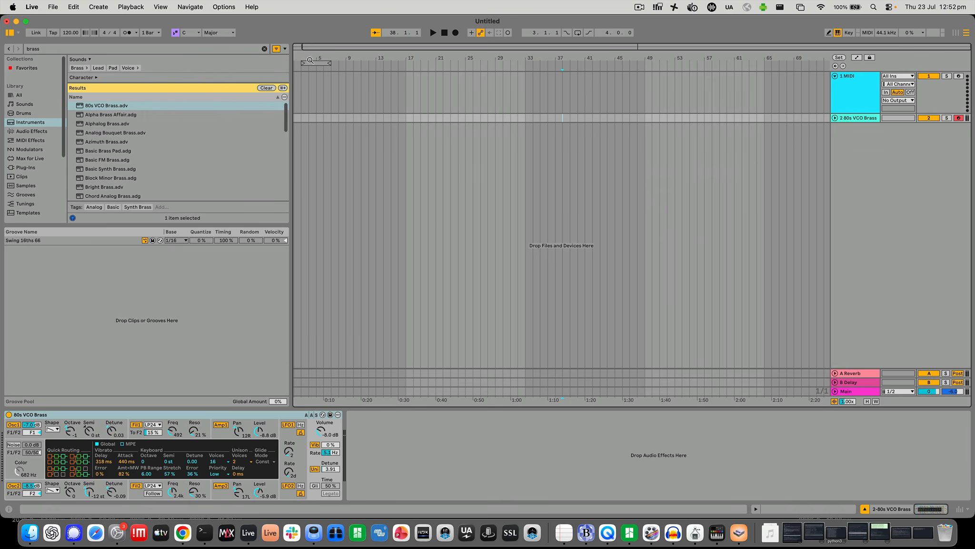
Step: Create a one-bar MIDI clip at bar 1 on the 80s VCO Brass track
drag(309, 51, 328, 93)
click(300, 73)
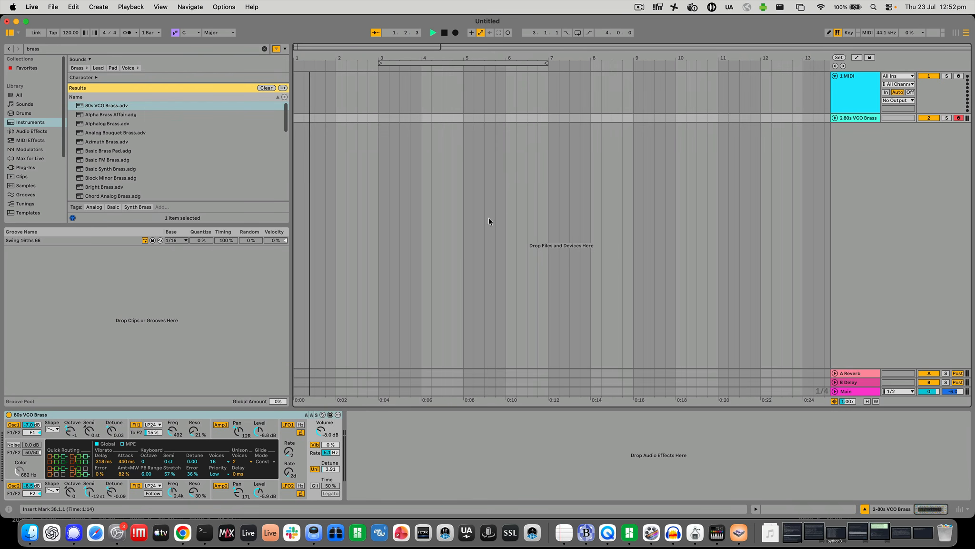
key(space)
drag(309, 48, 311, 101)
click(374, 118)
drag(493, 115, 293, 118)
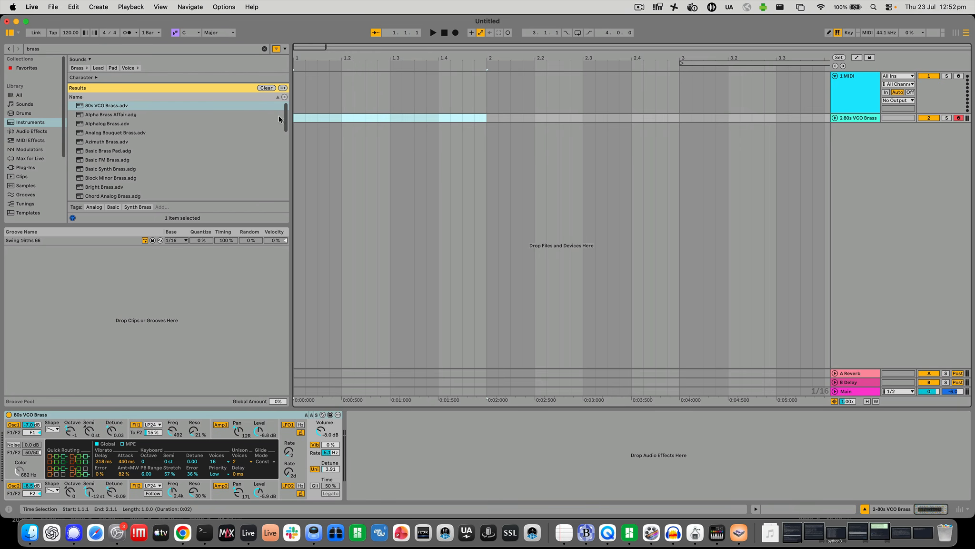
key(cmd+shift+m)
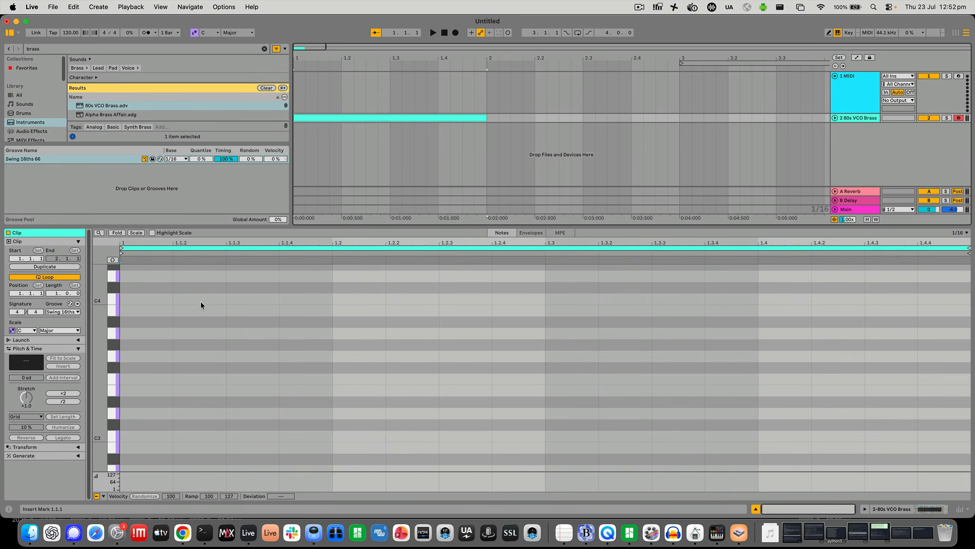
Step: Set the clip's grid to 1/8 and draw a single C3 note spanning the whole bar
click(113, 260)
right_click(218, 328)
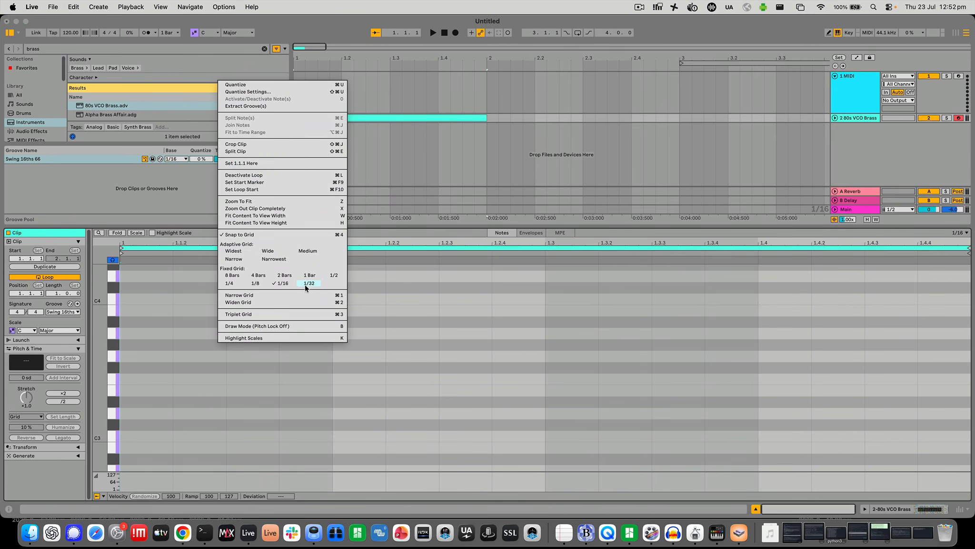
click(255, 284)
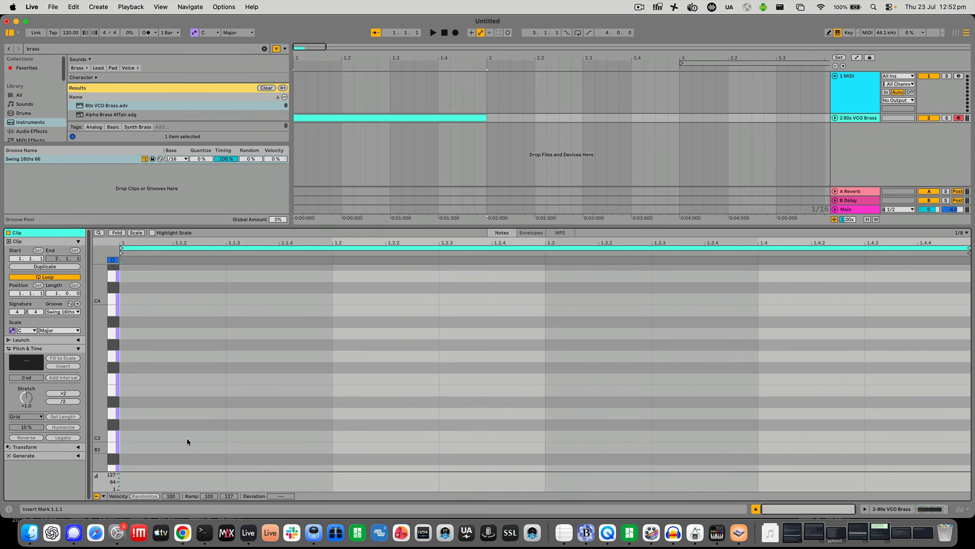
key(b)
click(154, 436)
drag(225, 435, 970, 424)
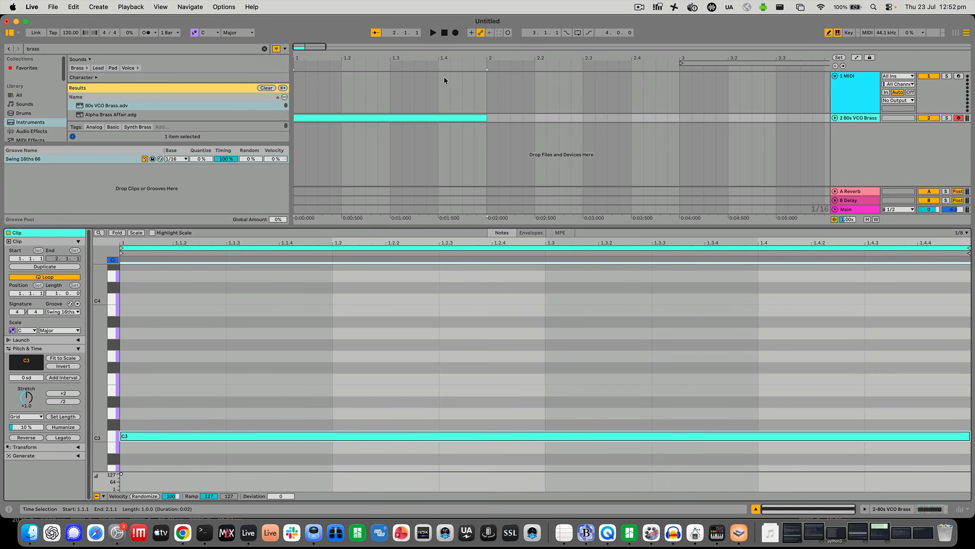
Step: Shorten the brass clip to three beats, ending at 1.4, and play it back from the start
click(363, 117)
key(space)
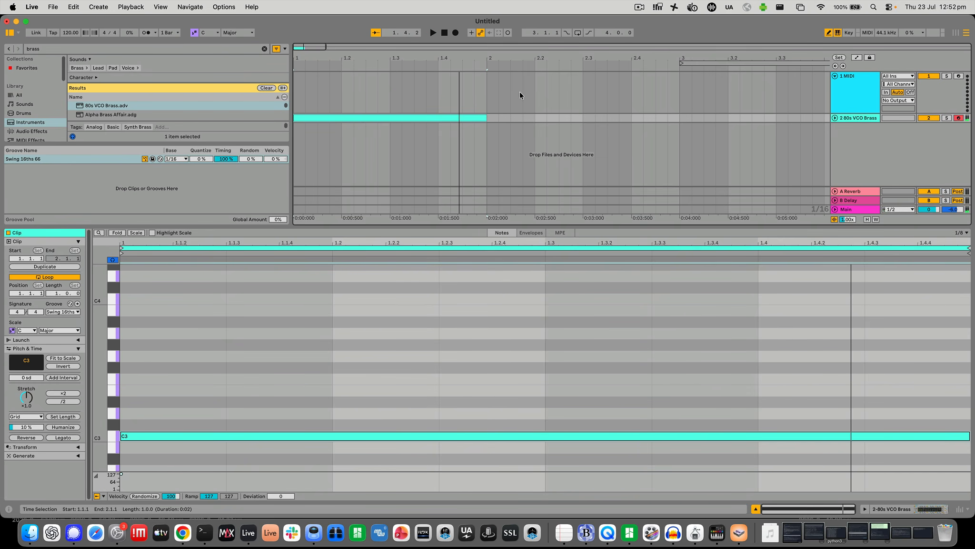
click(848, 119)
drag(484, 118, 439, 117)
key(space)
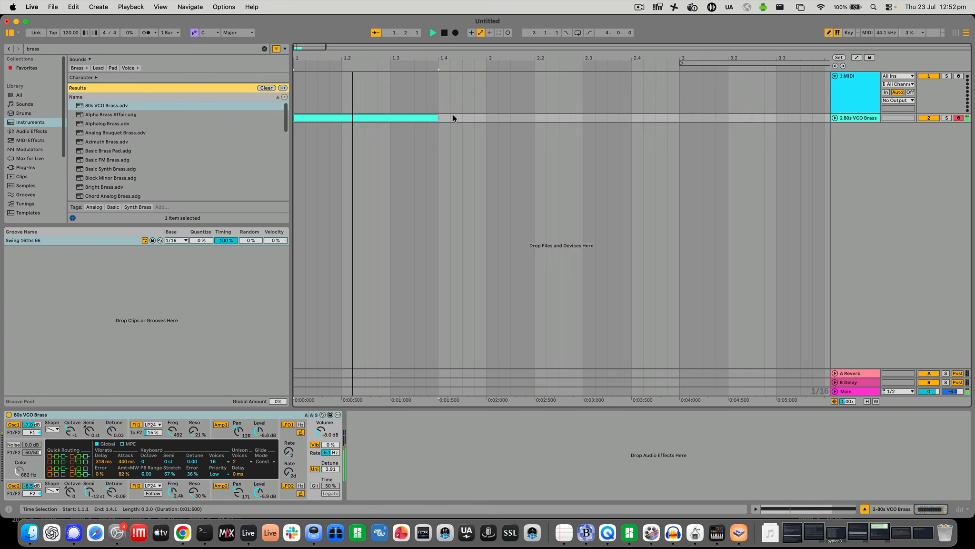
key(space)
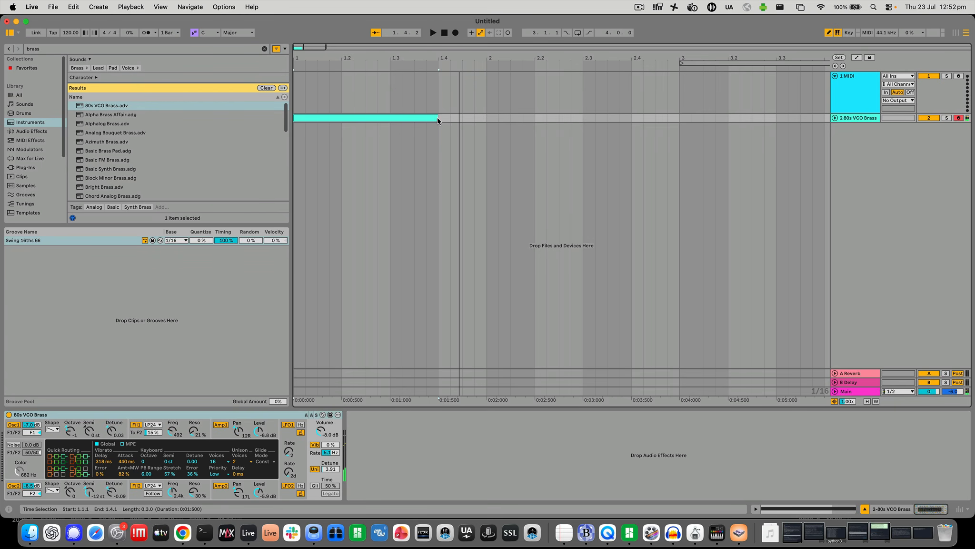
click(294, 87)
key(space)
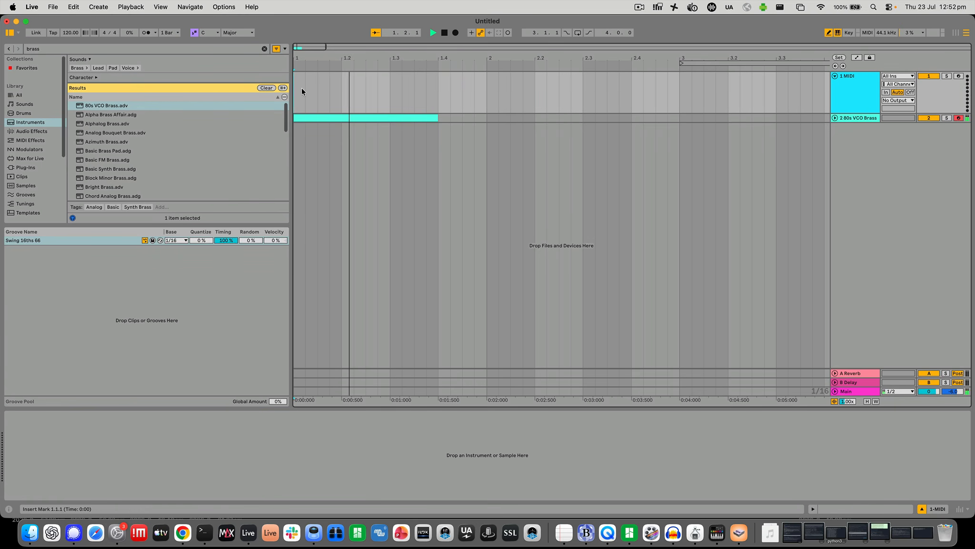
key(space)
Step: Export the brass track's range from 1.1.1 to 1.4.3 as a WAV file named "brass" on the Desktop
drag(473, 118, 286, 120)
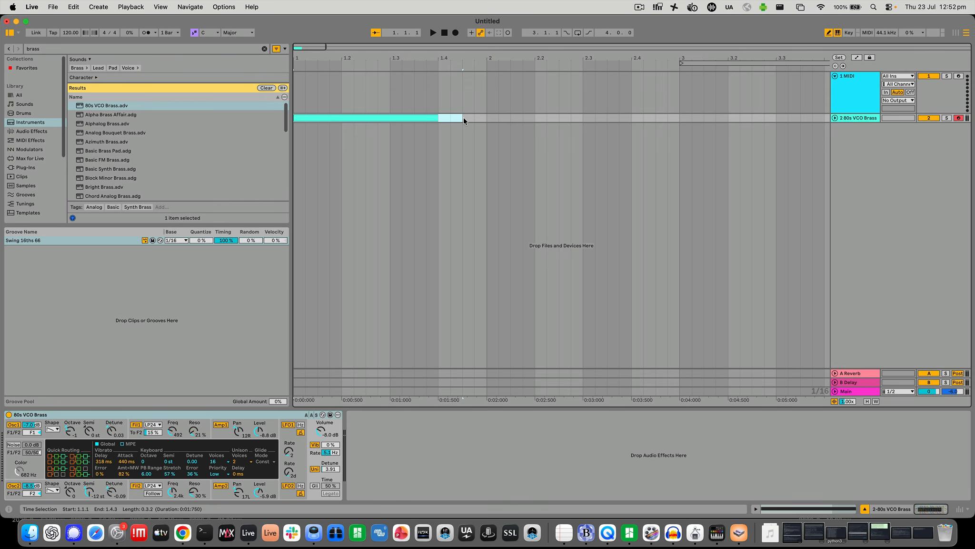
key(ctrl+shift+r)
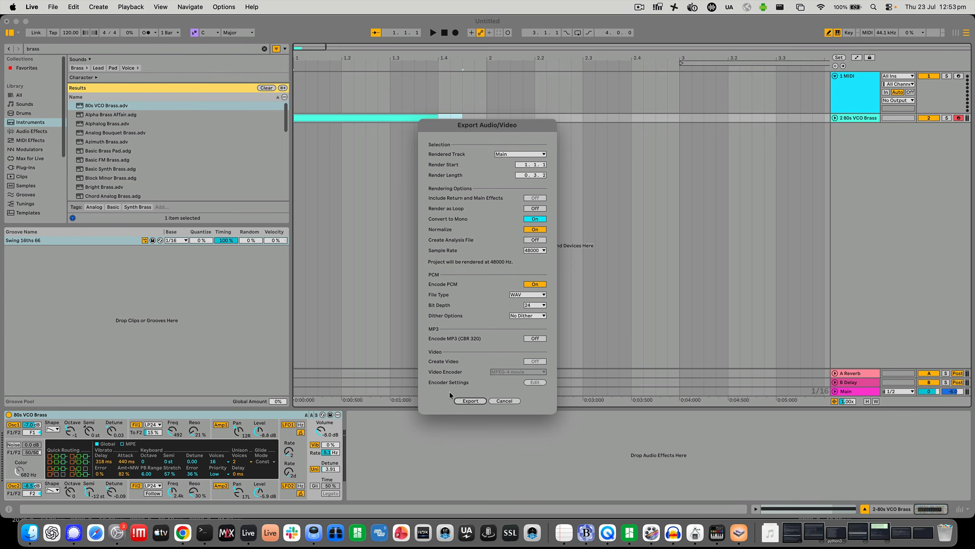
click(470, 401)
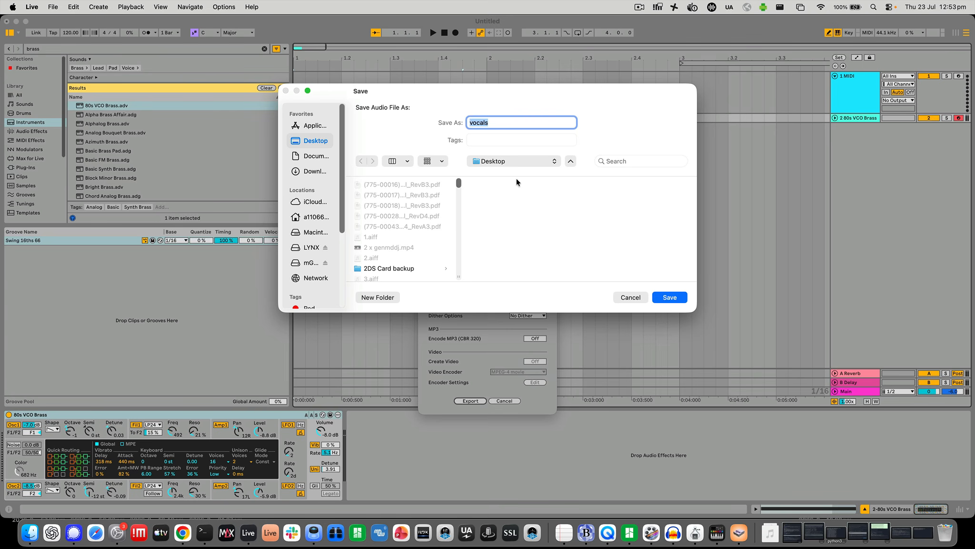
text(brass)
key(Return)
Step: Return to the patcher page in Chrome and import brass.wav from the Desktop as a pool sample
key(super+Tab)
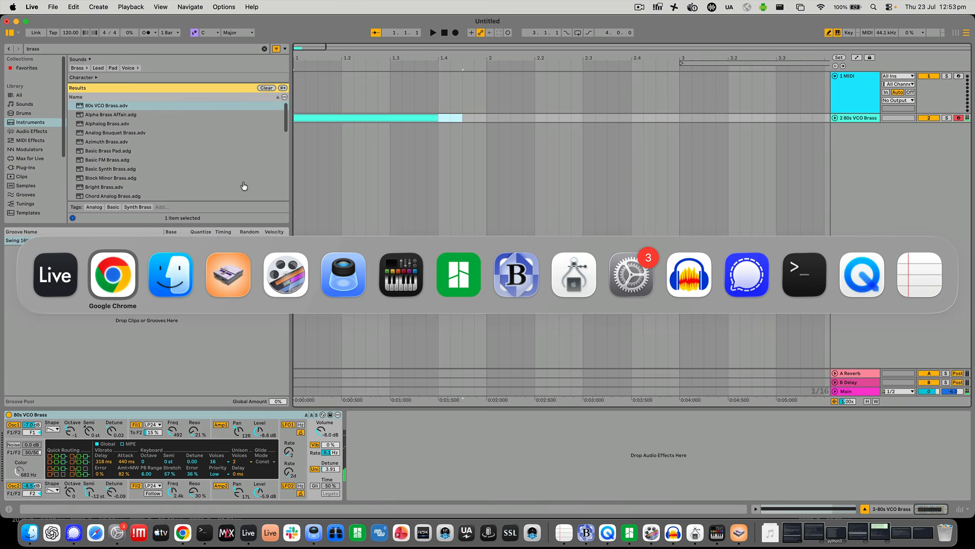
click(223, 278)
key(super+Tab)
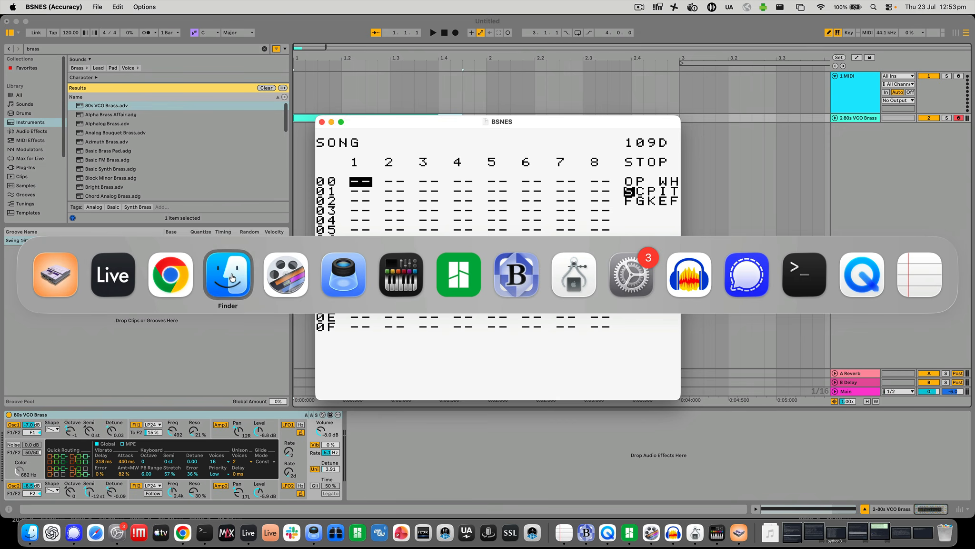
click(184, 276)
click(33, 530)
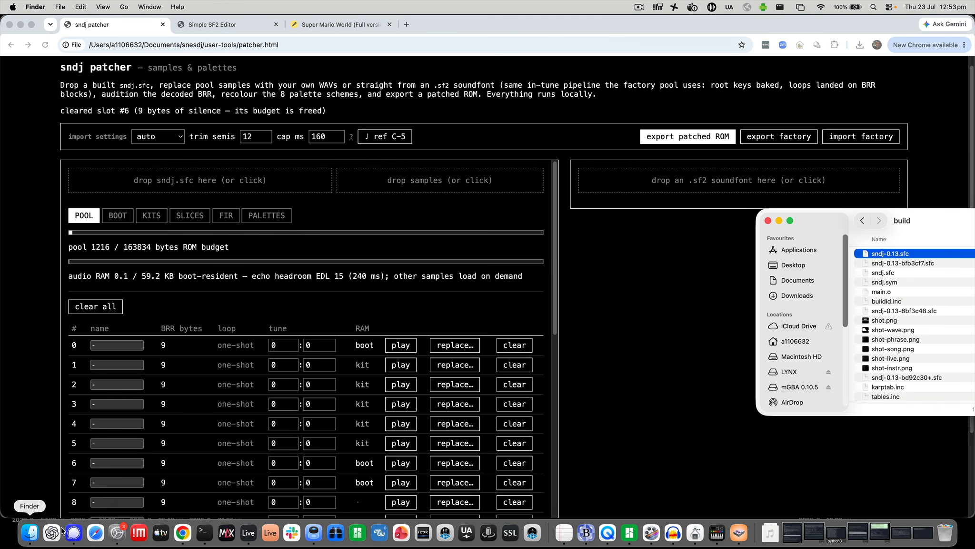
click(793, 264)
drag(886, 253, 458, 185)
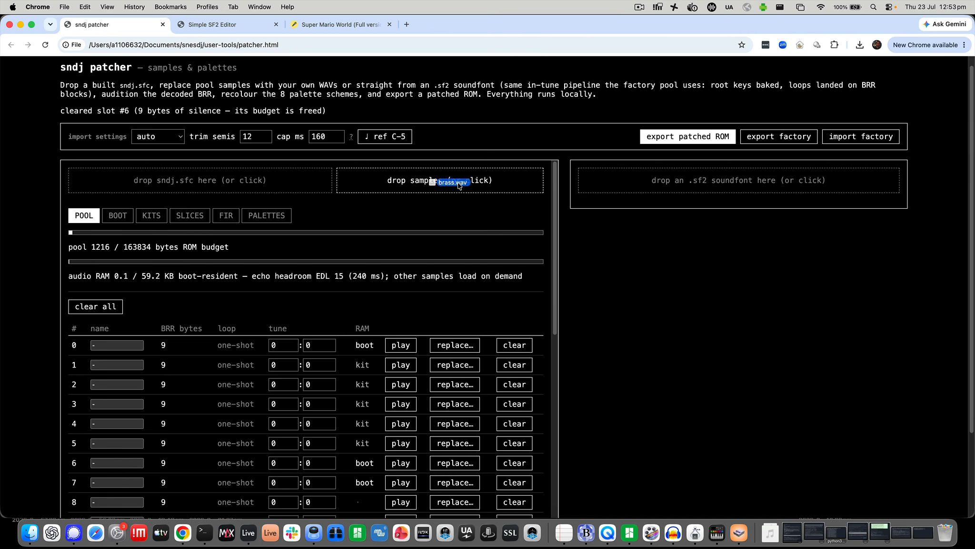
Step: Import brass.wav into the first free pool slot with the 12-semitone trim and audition it
drag(458, 186, 458, 185)
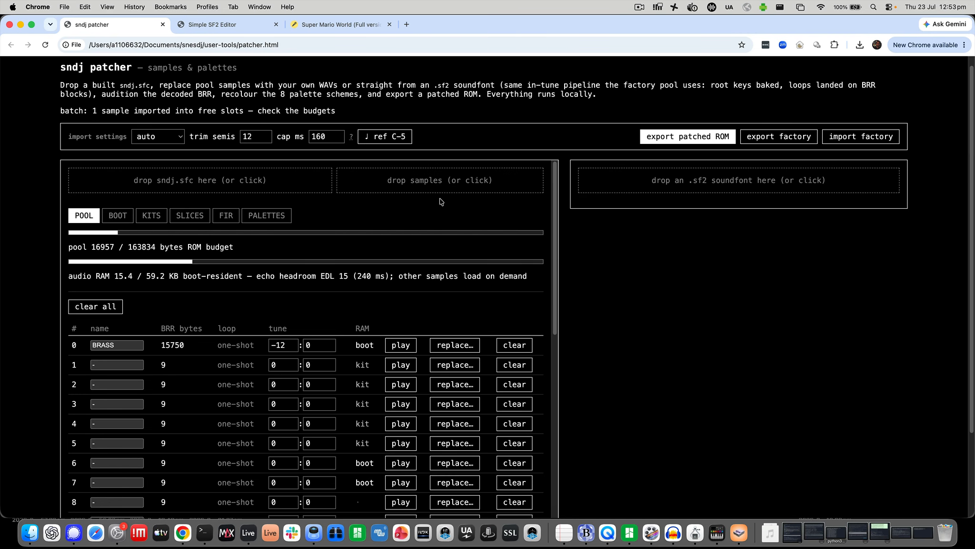
click(413, 351)
Step: Clear pool slot 0 and reimport brass.wav from the Desktop with the trim set to 24 semitones, auditioning the result
double_click(253, 138)
click(252, 137)
drag(258, 137, 219, 134)
text(24)
click(514, 344)
click(20, 531)
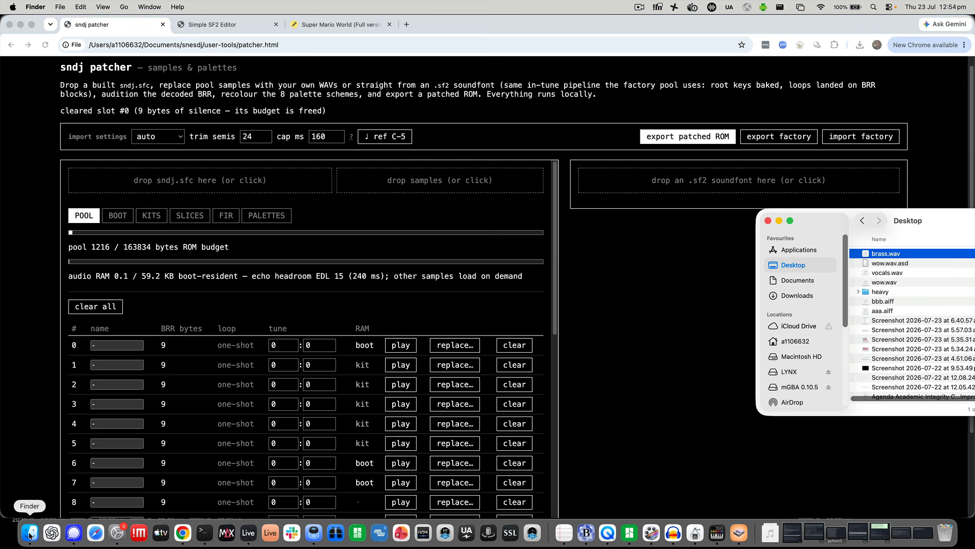
drag(882, 256, 439, 183)
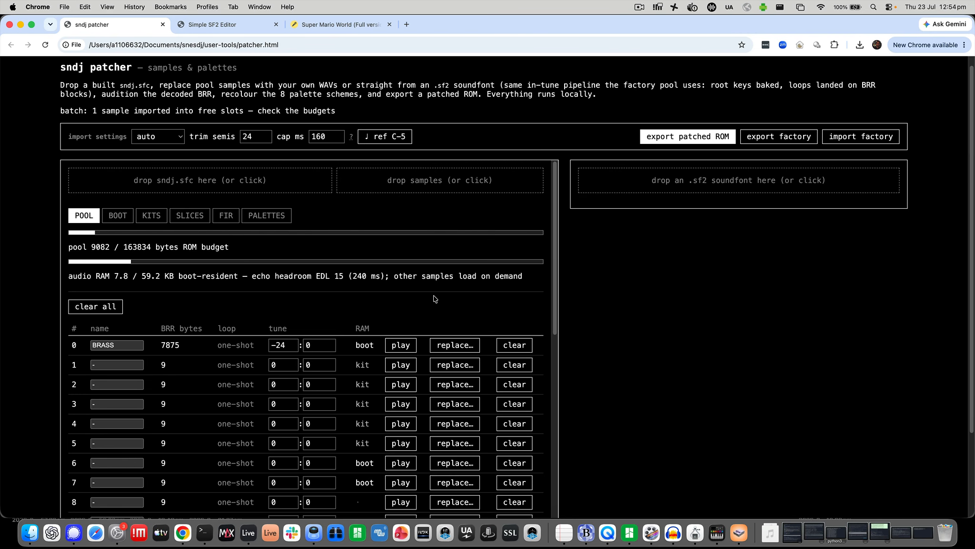
click(400, 343)
Step: Download the Super Mario World (Full version) soundfont and load SMW_New_Version_ (2).sf2 from Downloads into the patcher
click(309, 22)
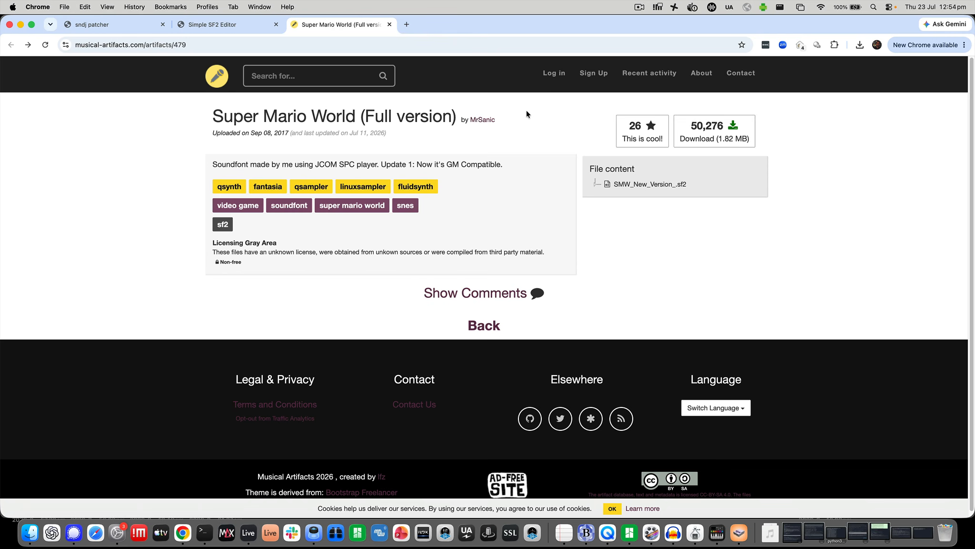
click(717, 139)
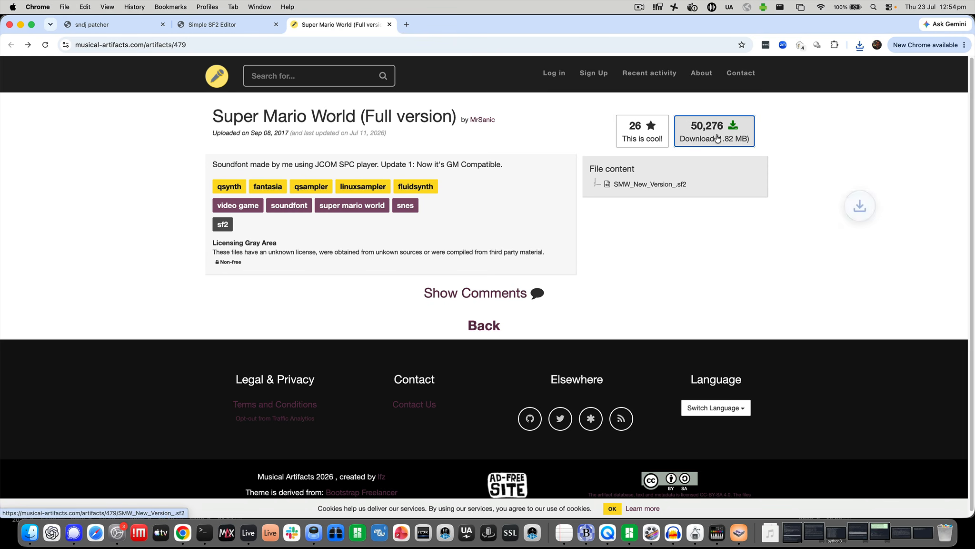
click(114, 29)
key(super+Tab)
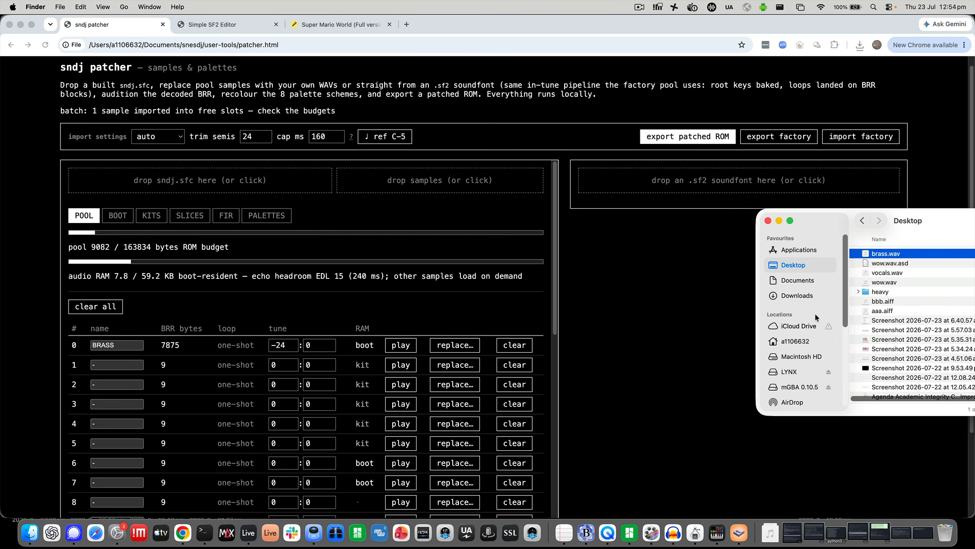
click(795, 297)
drag(824, 222, 719, 261)
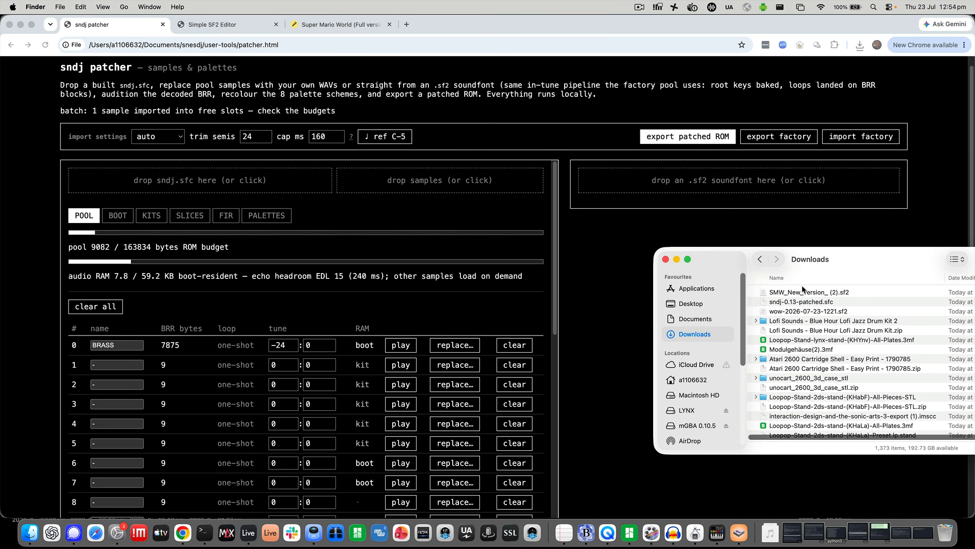
click(835, 293)
drag(818, 292, 712, 187)
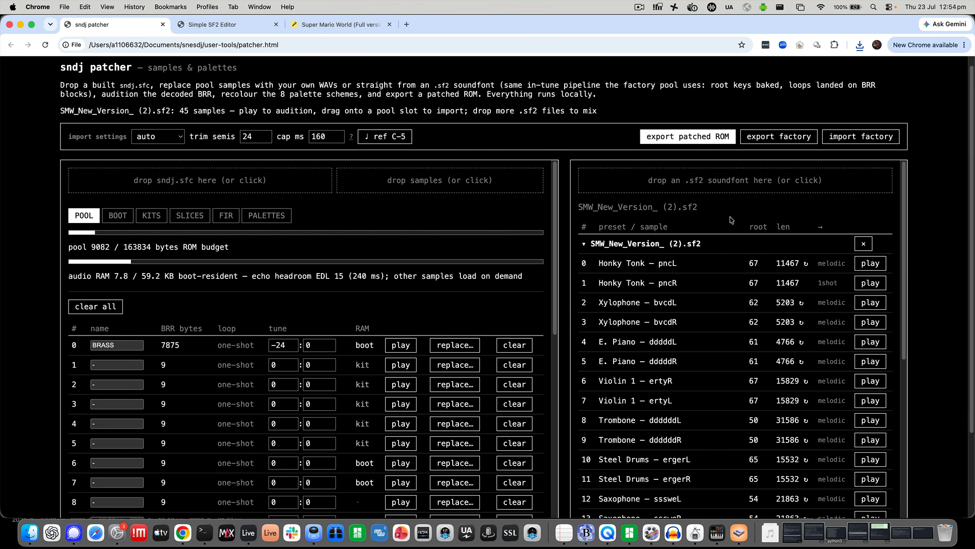
Step: Audition soundfont samples and import Honky Tonk, Xylophone and E. Piano into pool slots 1, 2 and 3
click(873, 281)
drag(629, 262, 189, 364)
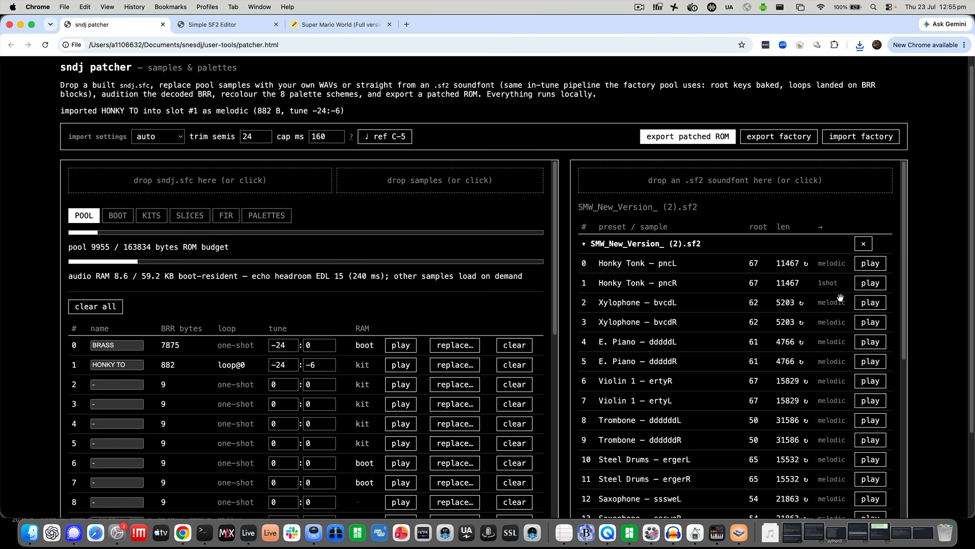
click(879, 303)
drag(651, 306, 125, 383)
scroll(729, 324, down, 1)
click(875, 341)
drag(674, 344, 185, 403)
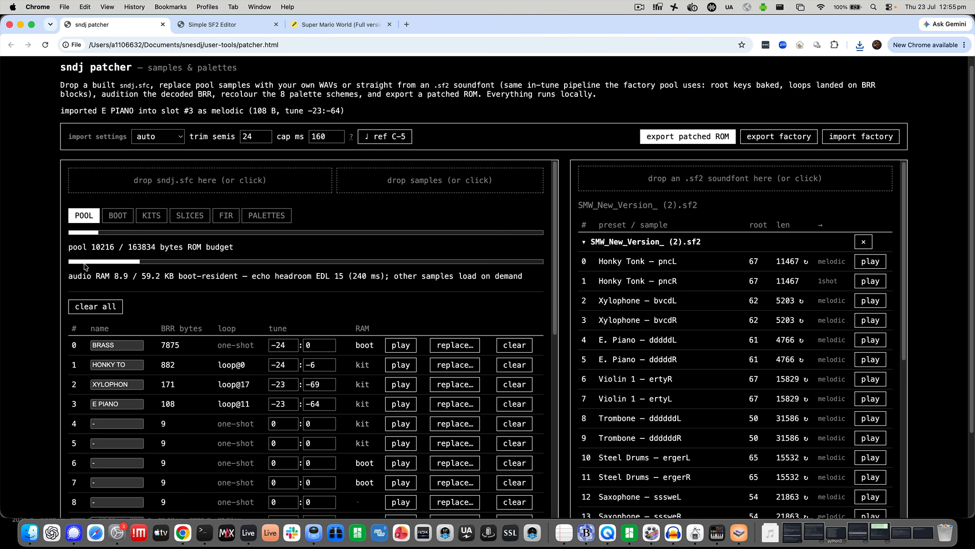
Step: Import the Violin 1 soundfont sample into pool slot 4
scroll(758, 350, down, 2)
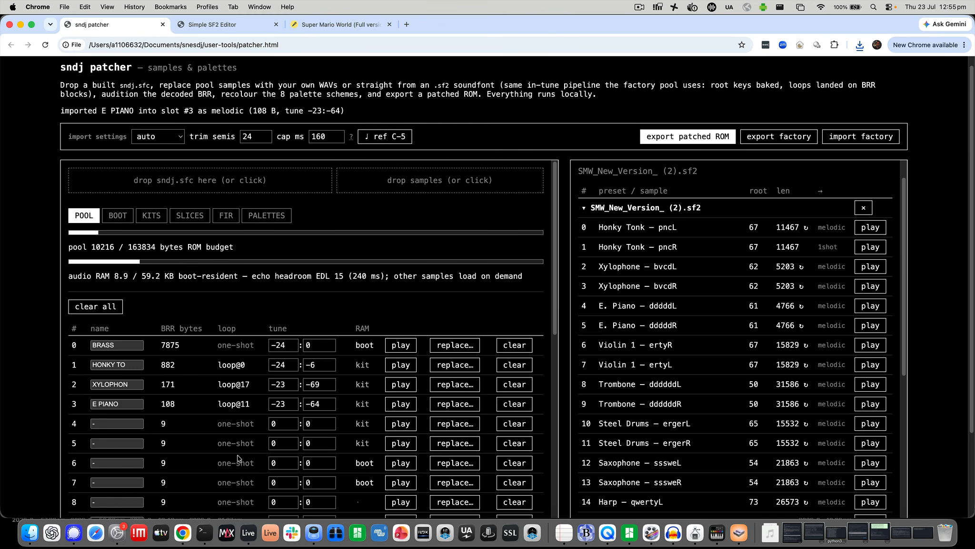
scroll(625, 368, down, 3)
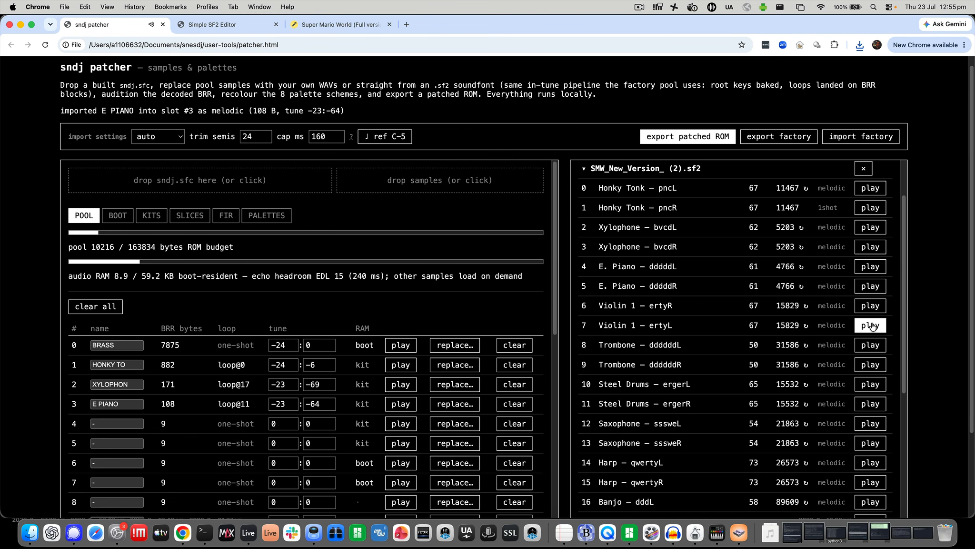
drag(649, 317, 142, 431)
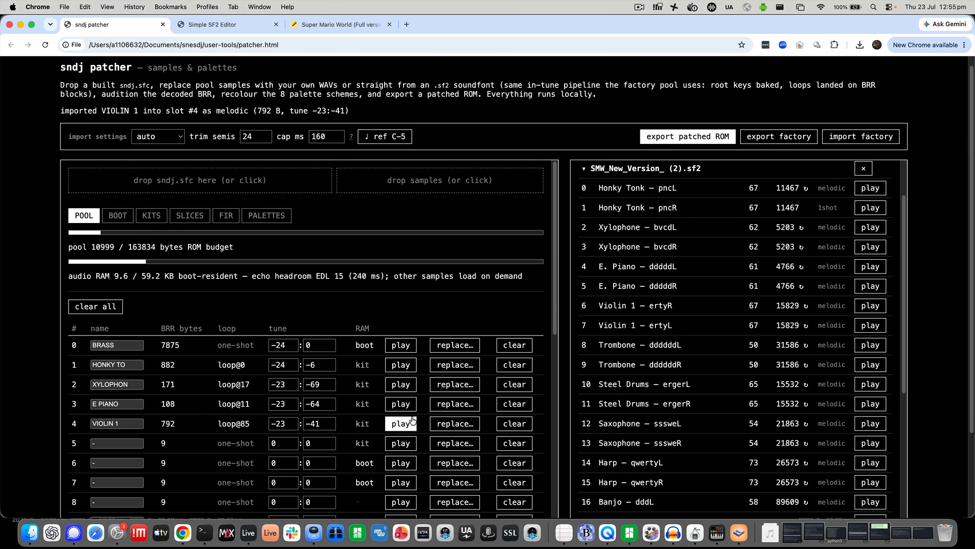
Step: Import the Steel Drums soundfont sample into pool slot 4 in place of Violin 1 and audition it
click(863, 389)
drag(696, 392, 352, 431)
click(399, 424)
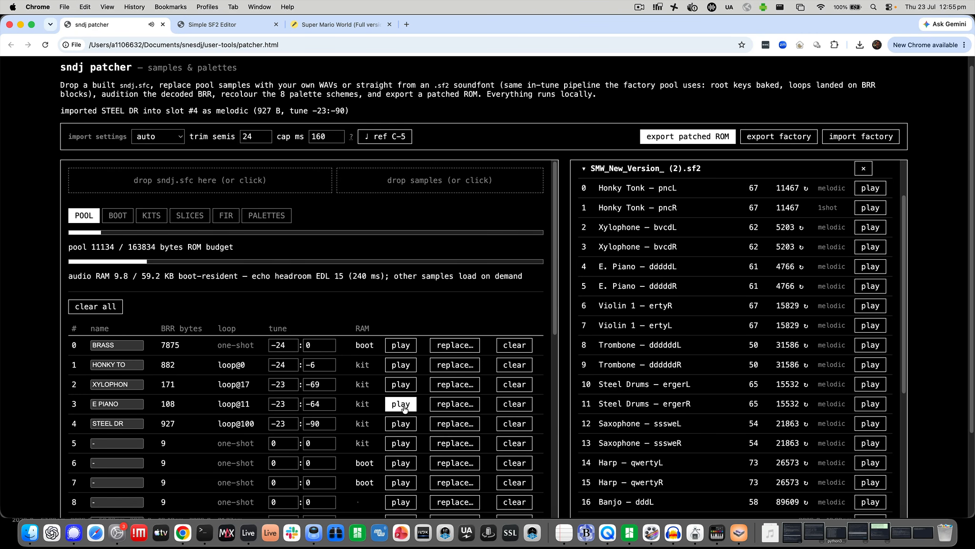
Step: Switch the loop mode of pool slots 1 to 4 to one-shot
click(234, 366)
click(232, 383)
click(232, 404)
click(231, 424)
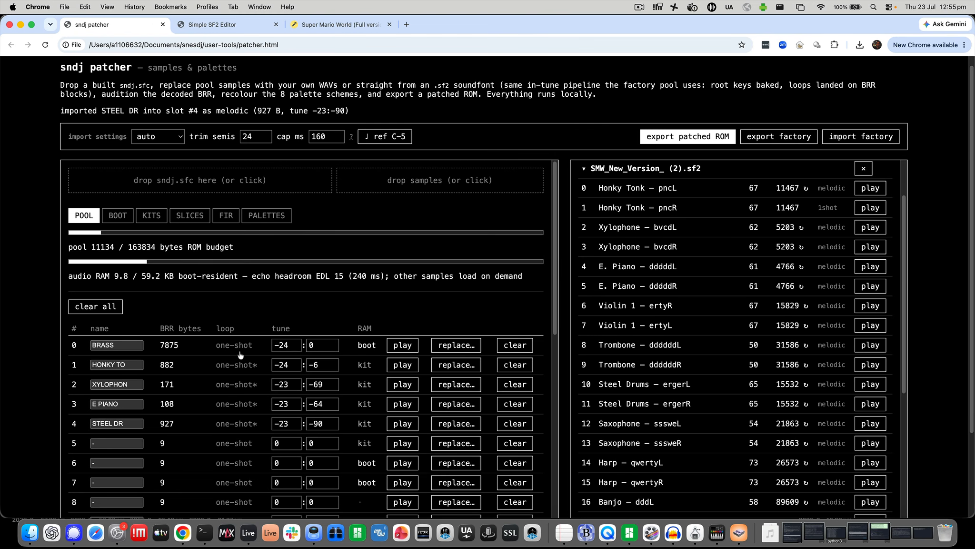
Step: Toggle pool slots 2 to 4 to looping and back to one-shot
click(240, 421)
click(241, 404)
click(241, 390)
click(241, 391)
click(238, 405)
click(232, 422)
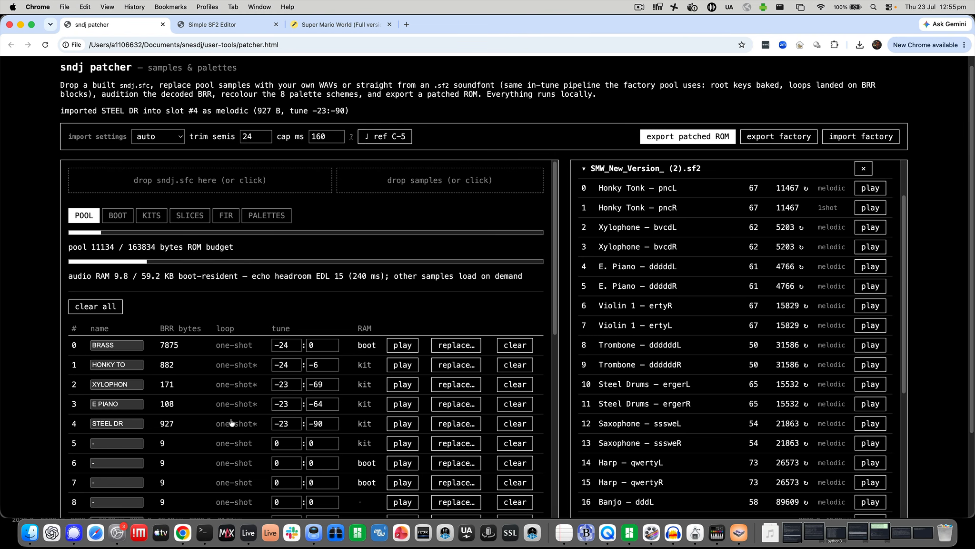
Step: Turn looping back on for pool slots 2, 3 and 4, leaving slot 1 one-shot, and audition the Steel Drums sample
click(236, 383)
click(244, 372)
click(240, 368)
click(238, 404)
click(244, 422)
click(404, 424)
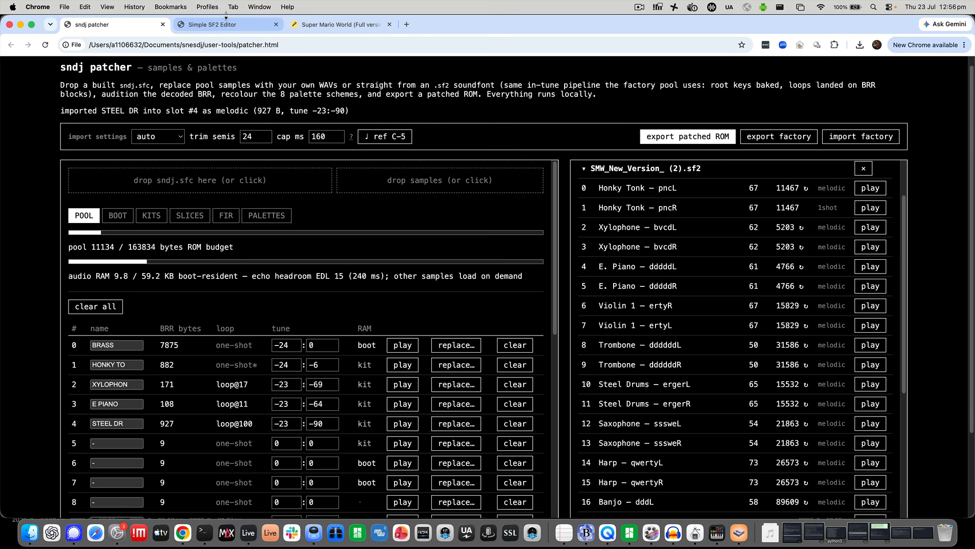
Step: Switch to the Simple SF2 Editor page and load wow.wav from the Desktop
click(227, 24)
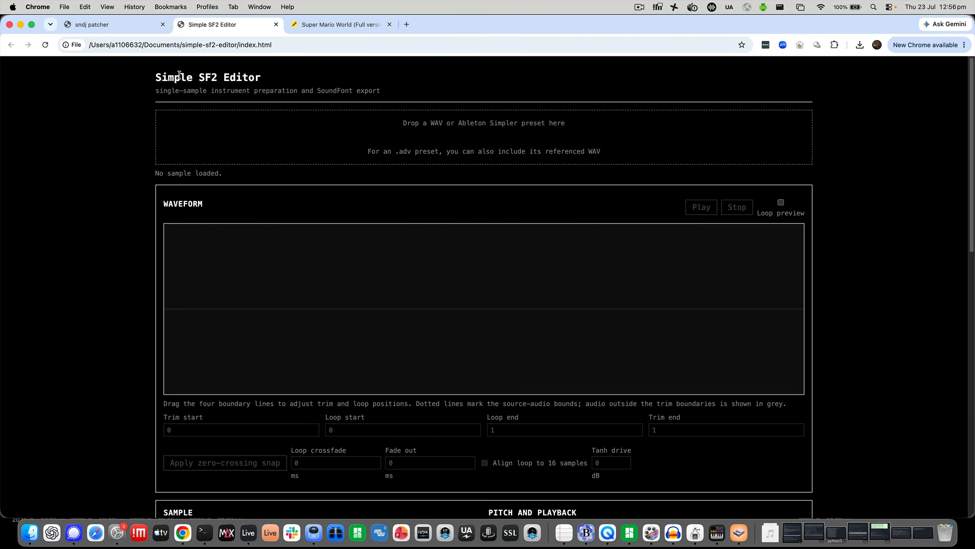
drag(156, 74, 279, 78)
click(321, 87)
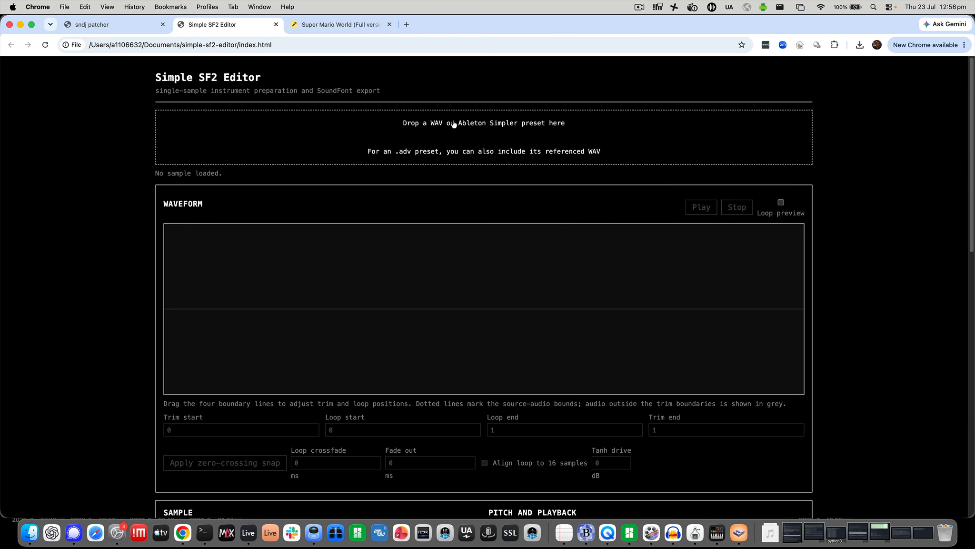
click(30, 532)
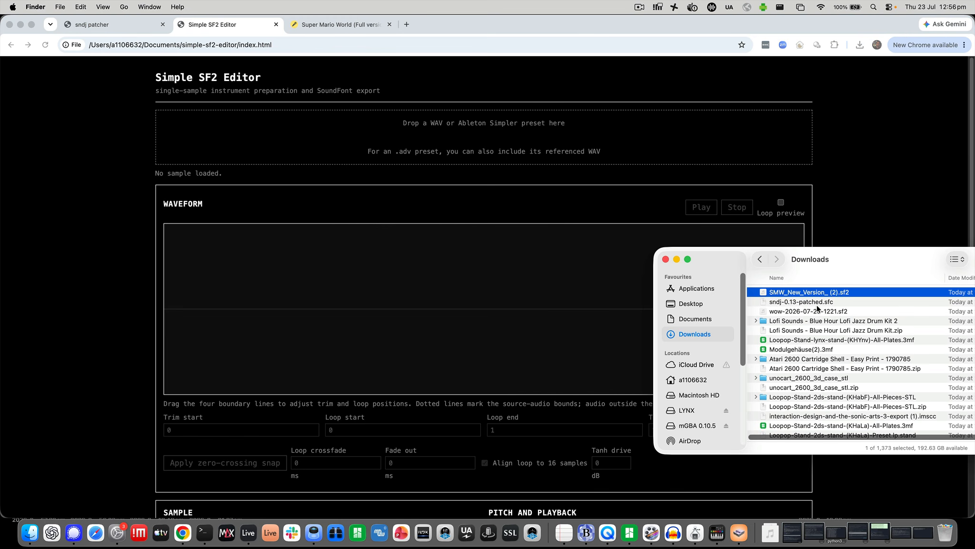
click(709, 305)
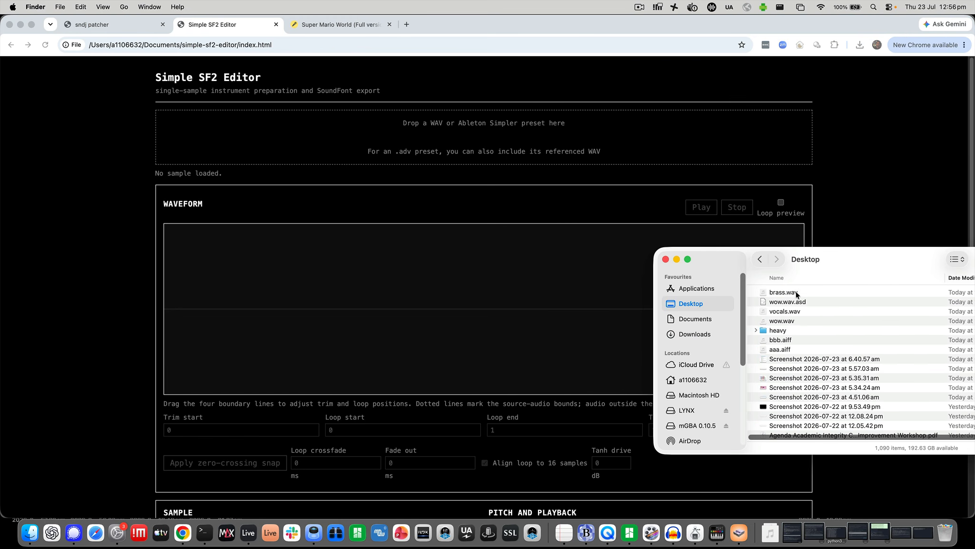
click(803, 322)
drag(786, 323, 352, 125)
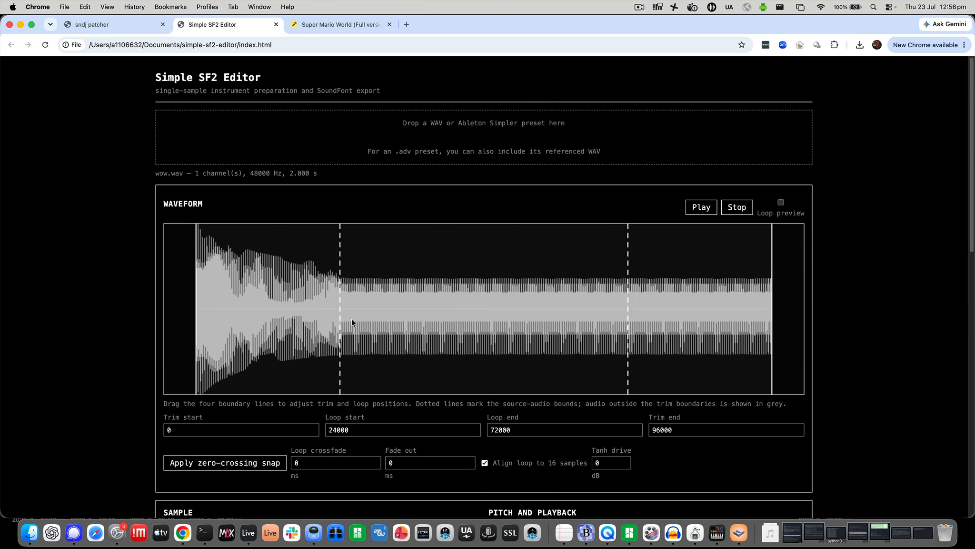
Step: Move the waveform's loop start to about sample 33459 and its loop end to about sample 69913
drag(343, 324, 397, 325)
drag(628, 327, 615, 335)
scroll(477, 379, down, 3)
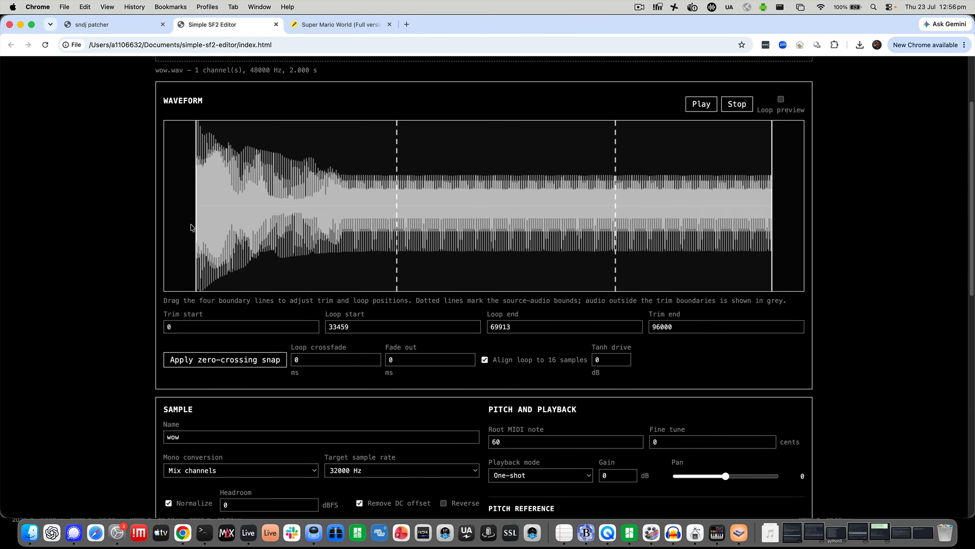
drag(198, 224, 150, 240)
Step: Examine the editor's tanh drive, sample, pitch, envelope, metadata and sample preparation settings down to the keyboard preview
scroll(619, 334, down, 3)
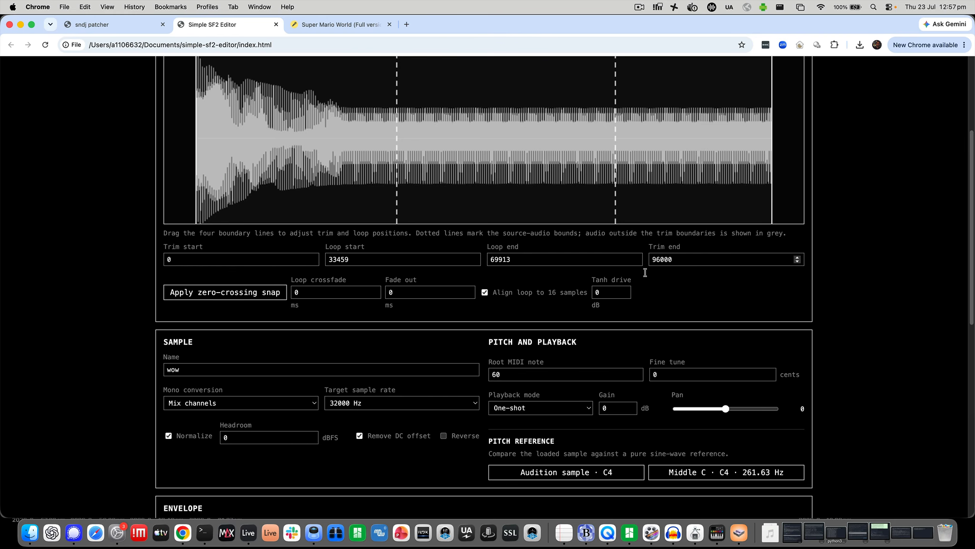
click(603, 292)
scroll(725, 286, down, 5)
scroll(729, 284, down, 3)
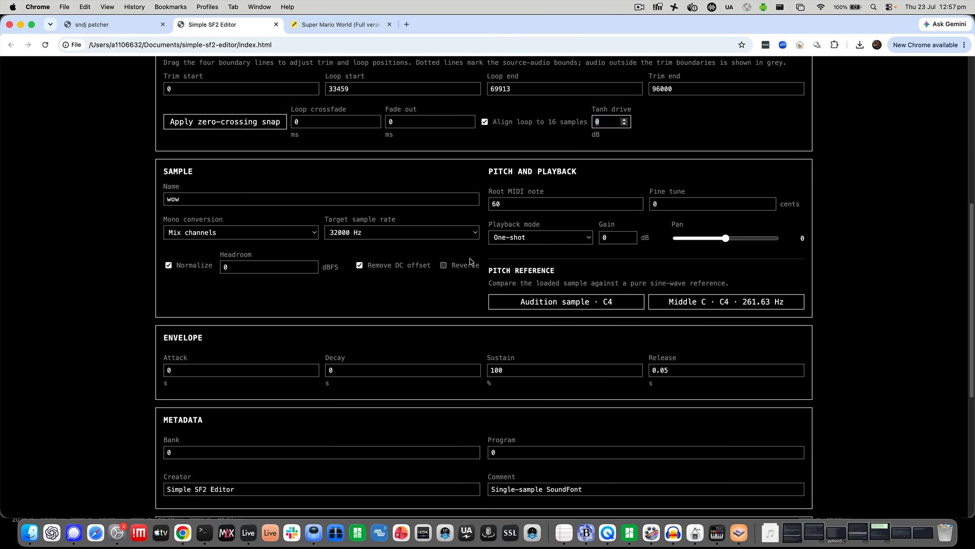
scroll(470, 261, down, 5)
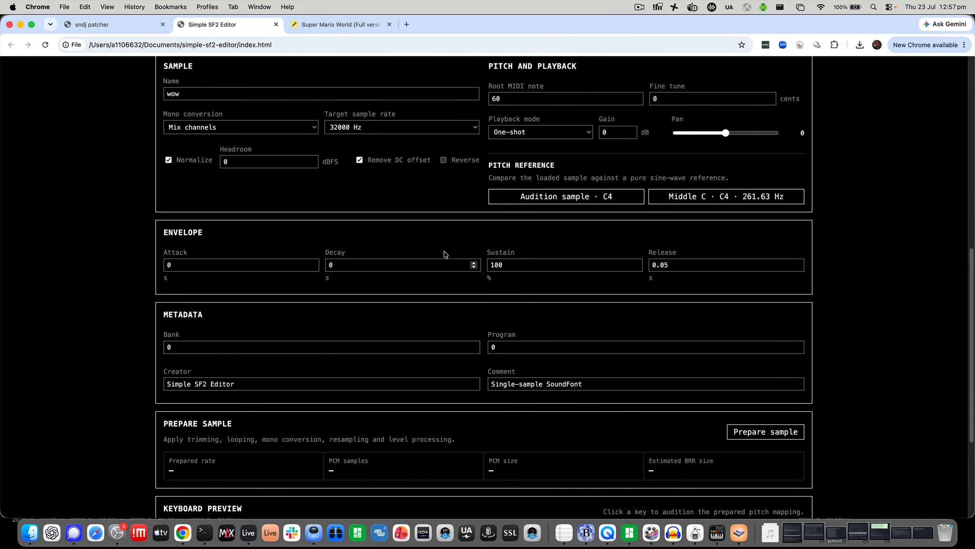
scroll(445, 254, down, 3)
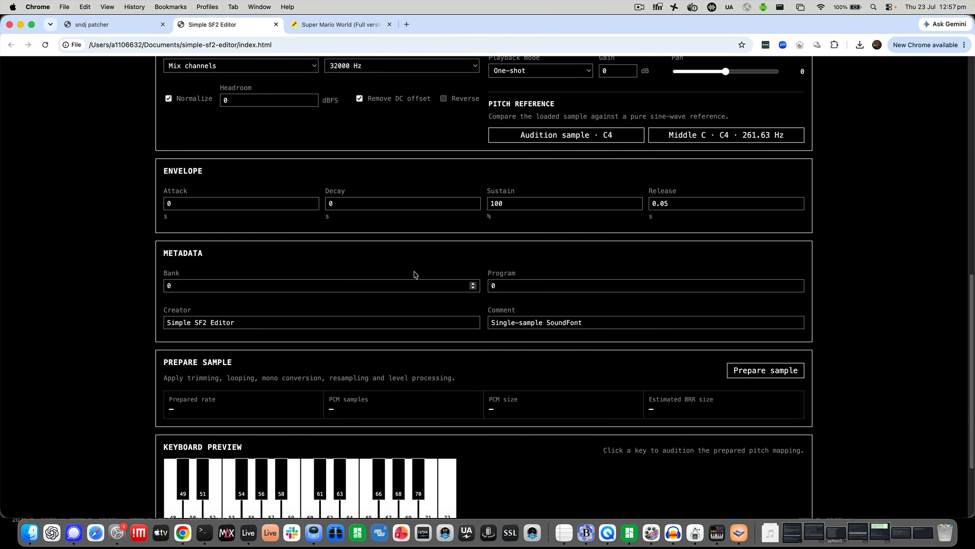
scroll(416, 273, down, 5)
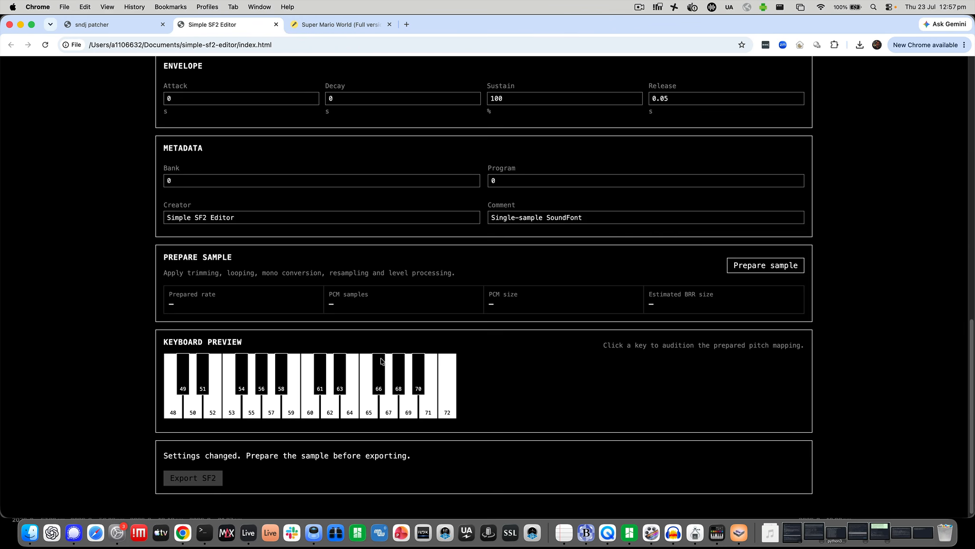
Step: Audition the wow sample at a few pitches on the keyboard preview
click(298, 377)
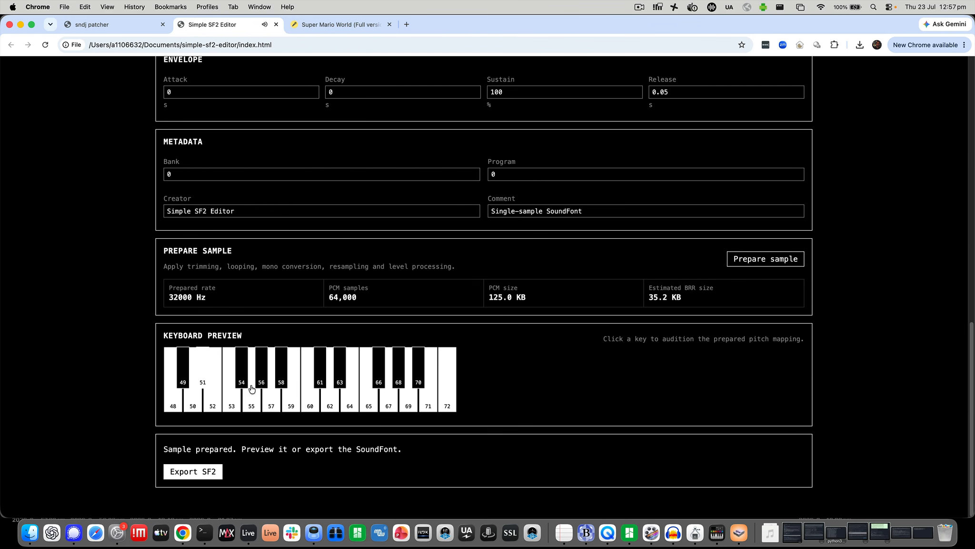
click(276, 386)
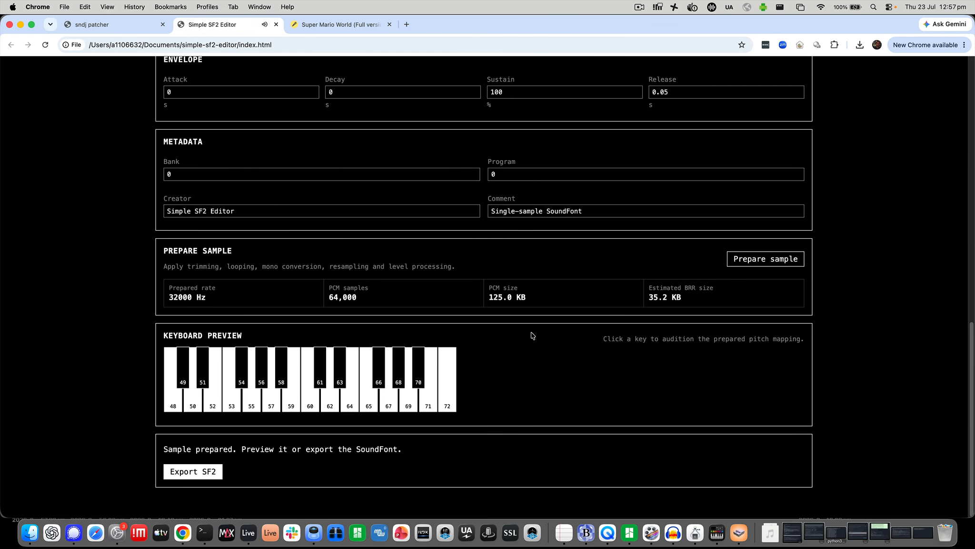
scroll(622, 355, up, 15)
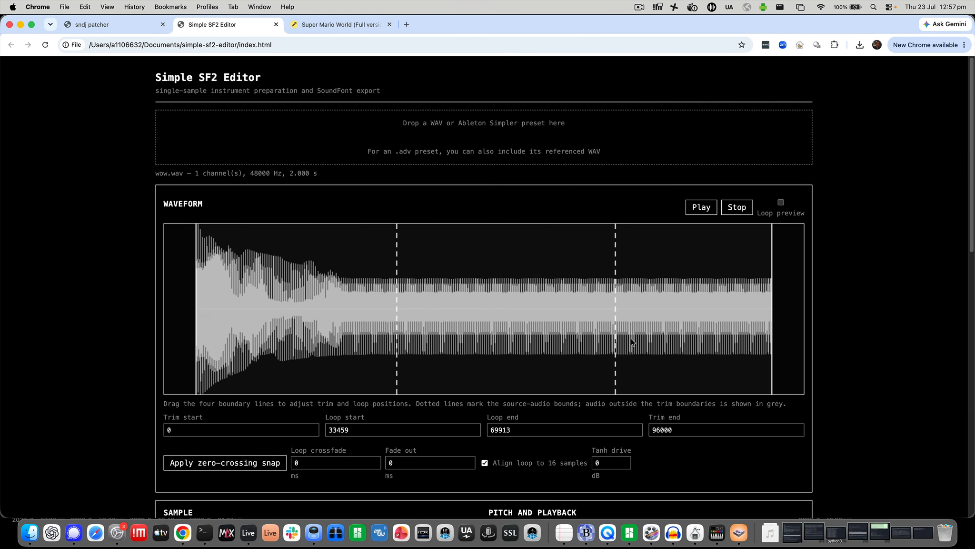
click(103, 24)
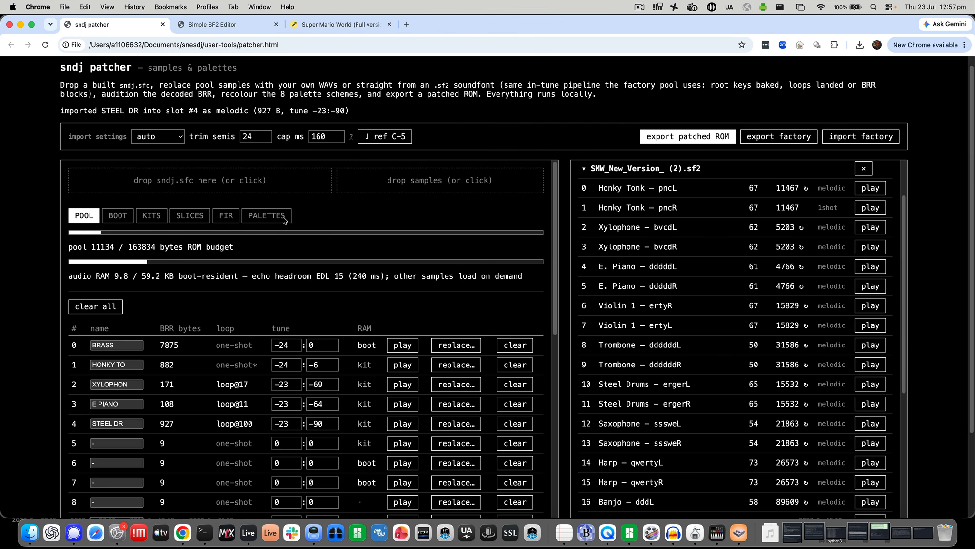
click(205, 22)
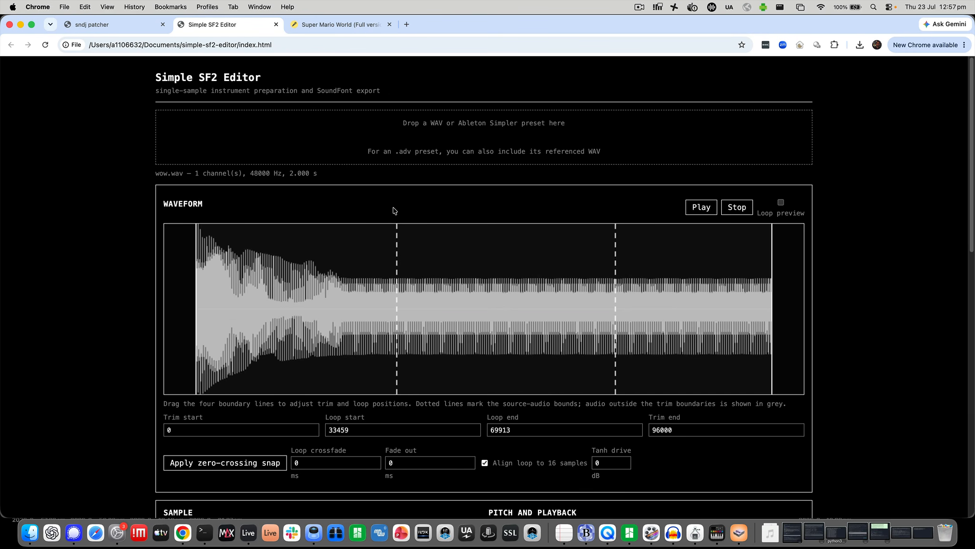
Step: Switch to Ableton Live, insert a new MIDI track below the 80s VCO Brass track, and select the 1 MIDI track
key(super+Tab)
key(Tab)
key(Tab)
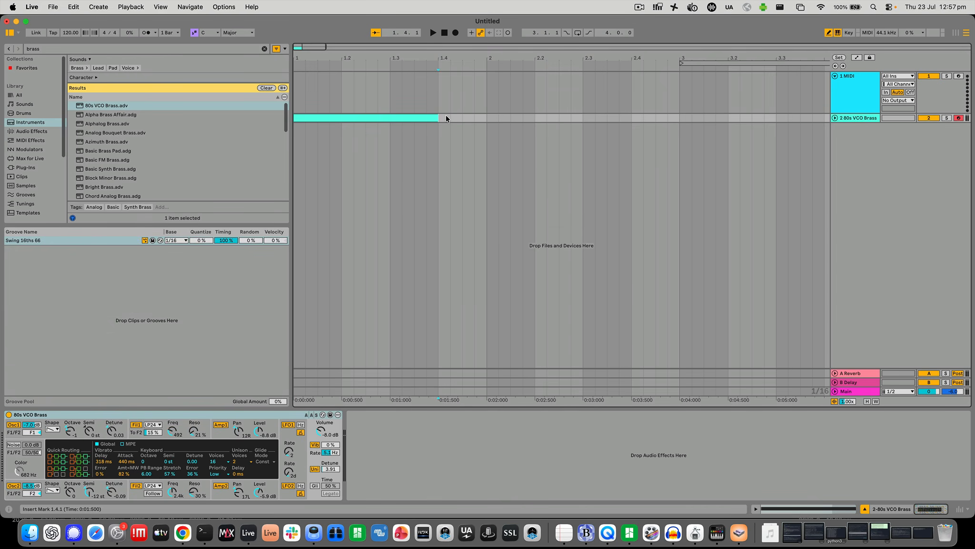
key(super+shift+t)
click(857, 94)
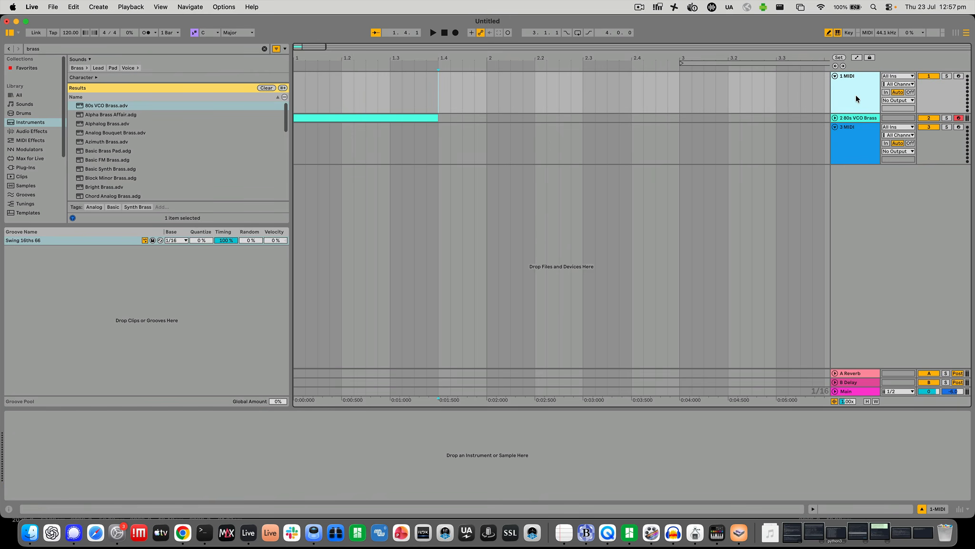
Step: Delete the 80s VCO Brass and 3 MIDI tracks, and load wow.wav from the Desktop onto the remaining track as a Simpler
key(Delete)
key(Delete)
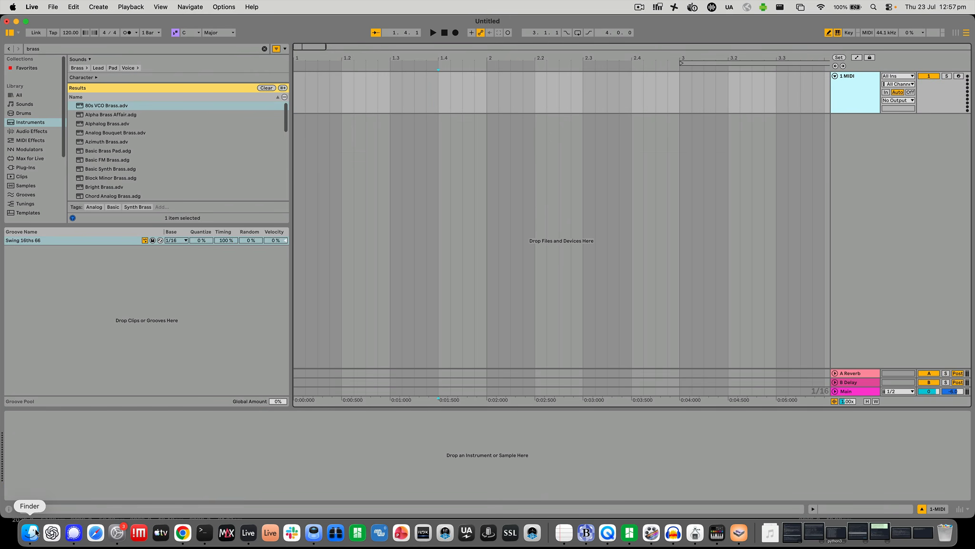
click(38, 530)
drag(786, 323, 470, 492)
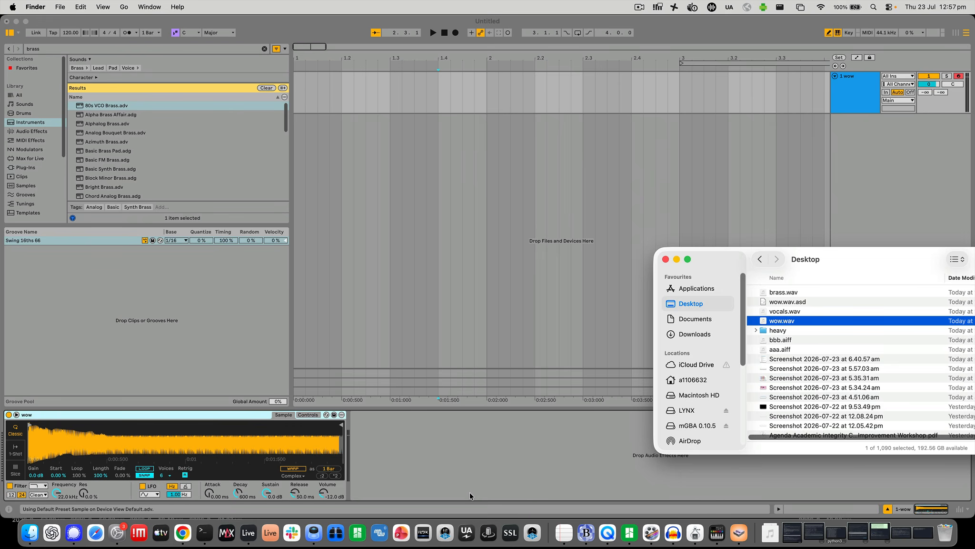
click(470, 493)
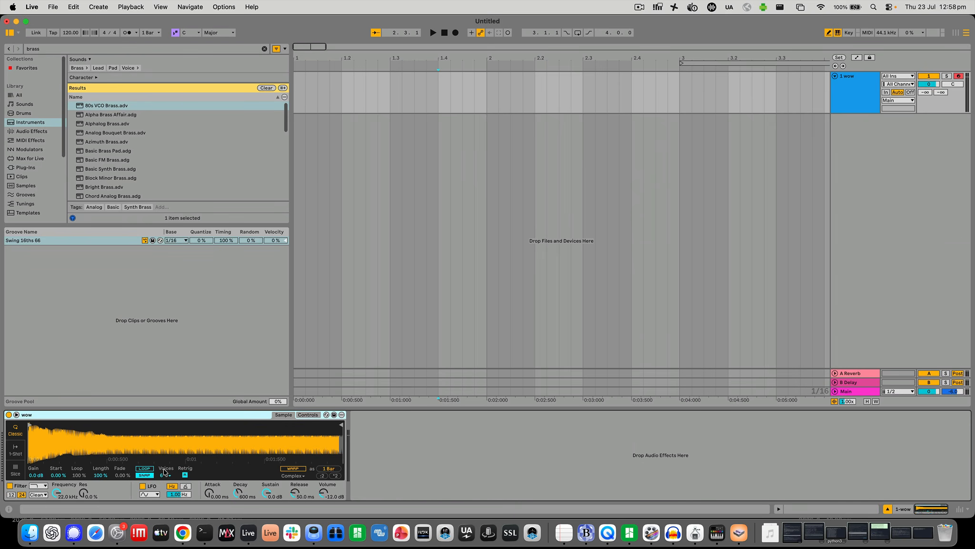
Step: Turn on Simpler's loop, move the end marker to about half of the wow sample, and crop the sample
click(145, 469)
drag(339, 423, 190, 423)
right_click(216, 442)
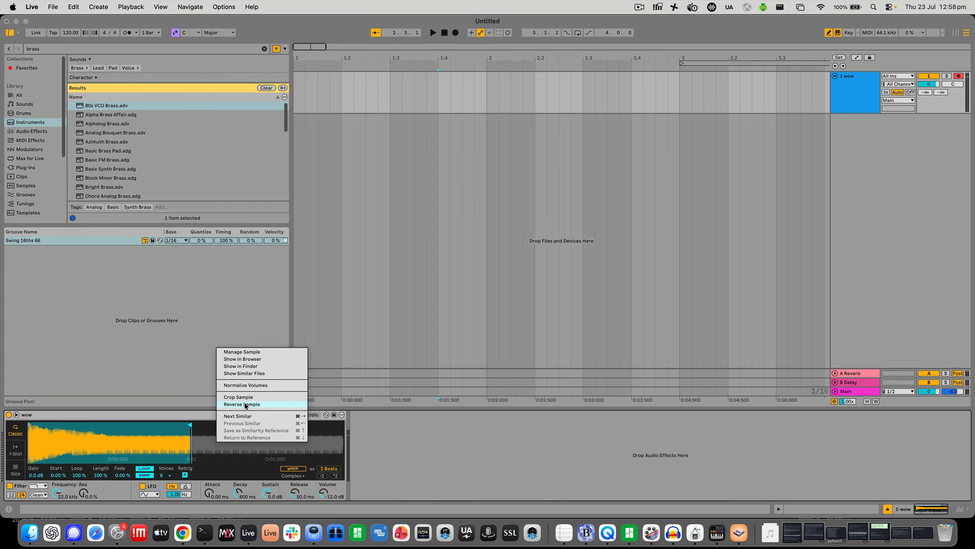
click(241, 398)
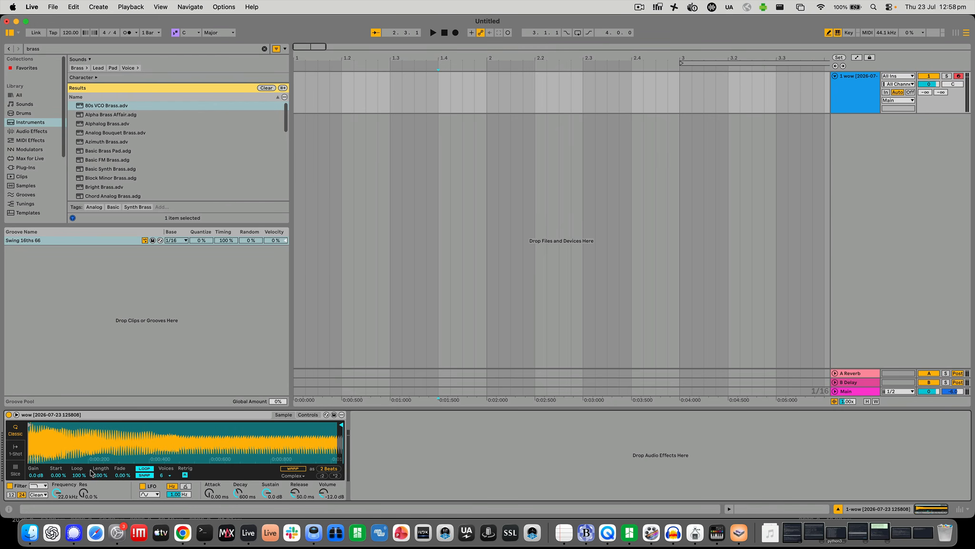
Step: Set Simpler's loop to 41.4 %, sustain to -12 dB and release to 908 ms, and audition a few notes
drag(80, 475, 80, 495)
drag(151, 471, 206, 472)
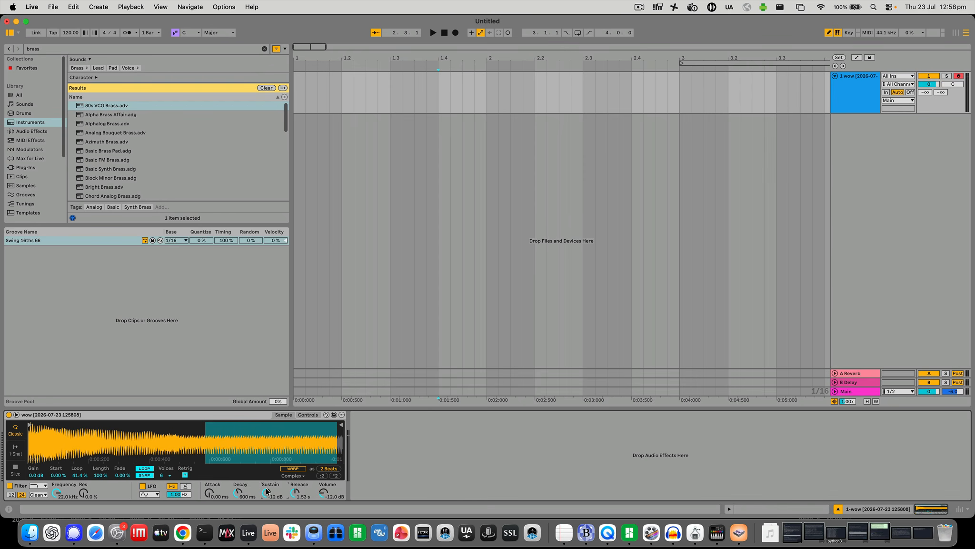
drag(295, 493, 295, 520)
key(a)
key(z)
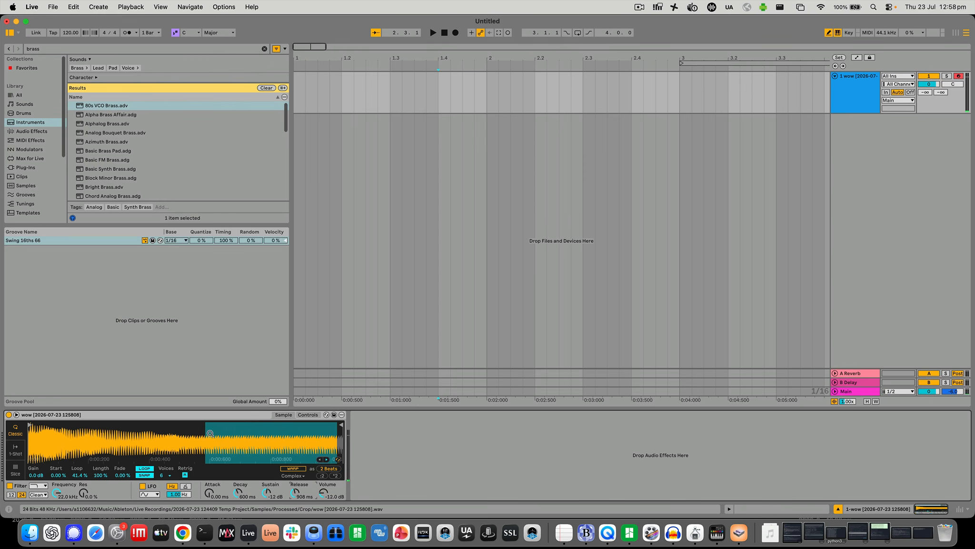
Step: Save the wow Simpler as a preset in the User Library under its default name
click(196, 419)
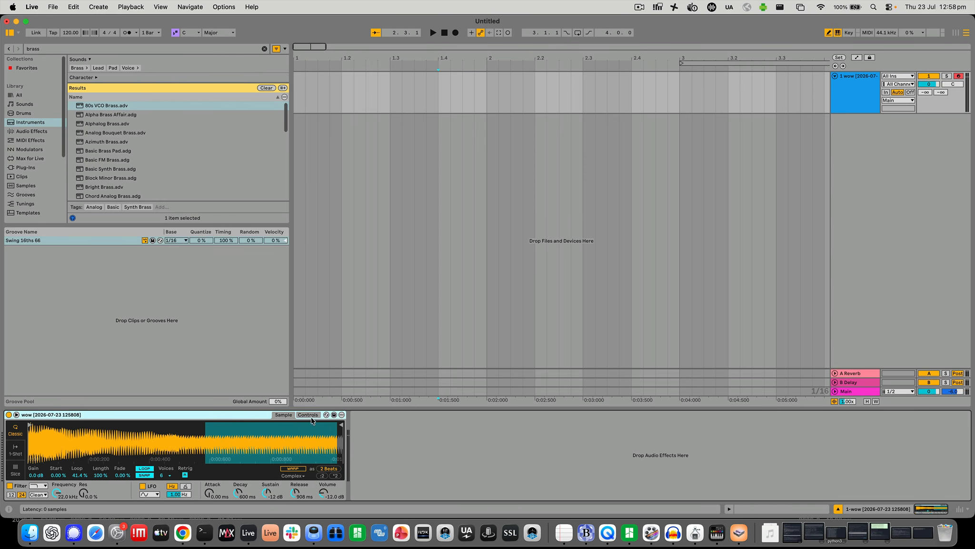
click(334, 415)
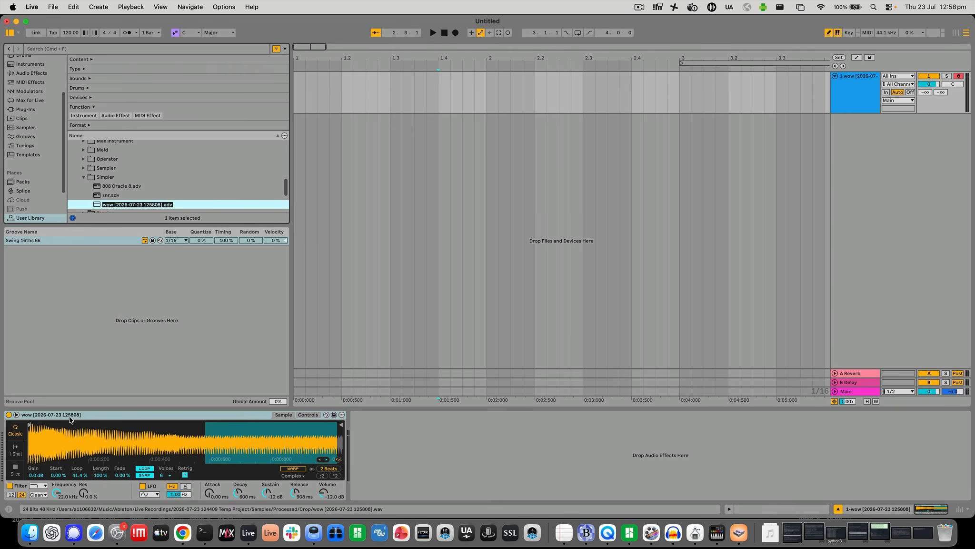
click(149, 205)
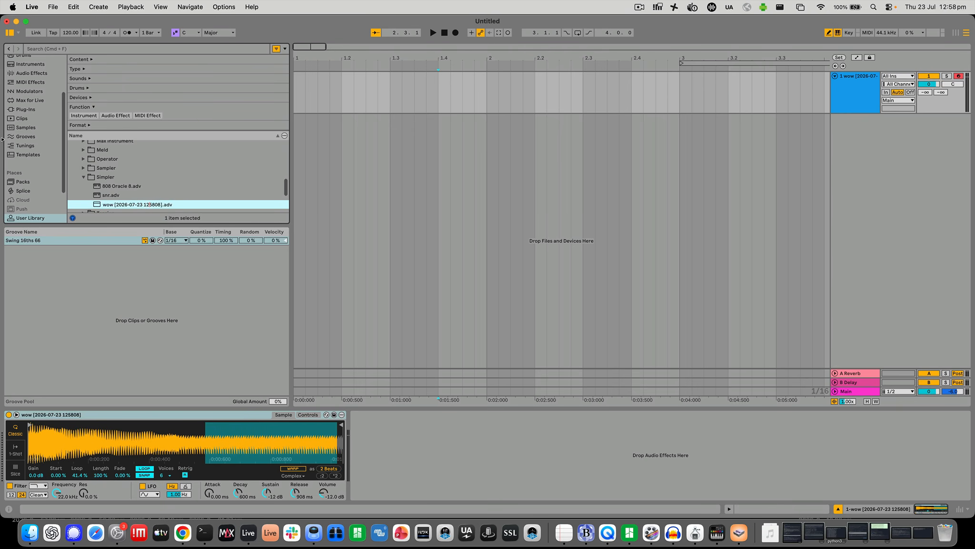
Step: Copy the saved wow preset from the User Library's Simpler folder to the Desktop place
scroll(43, 165, up, 3)
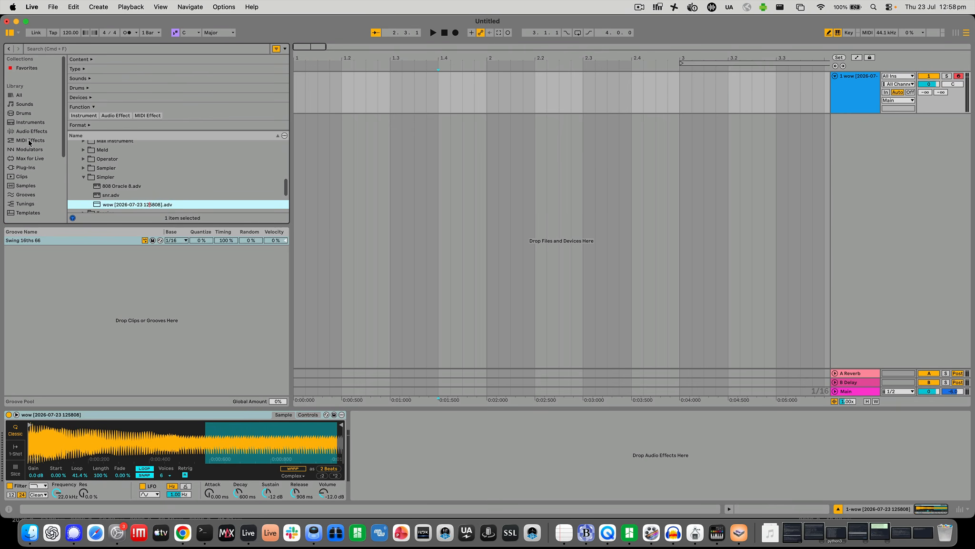
scroll(32, 153, down, 5)
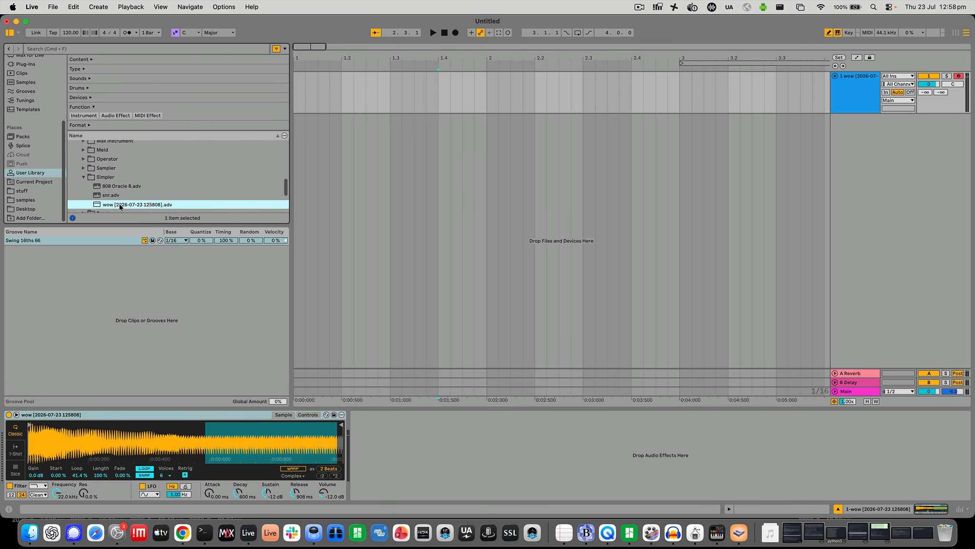
drag(136, 204, 97, 199)
click(162, 198)
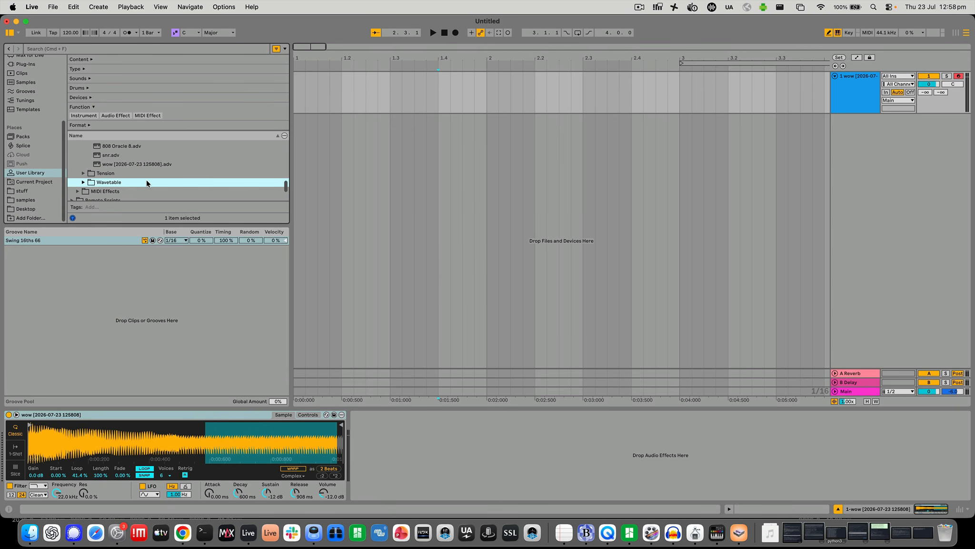
drag(138, 165, 38, 209)
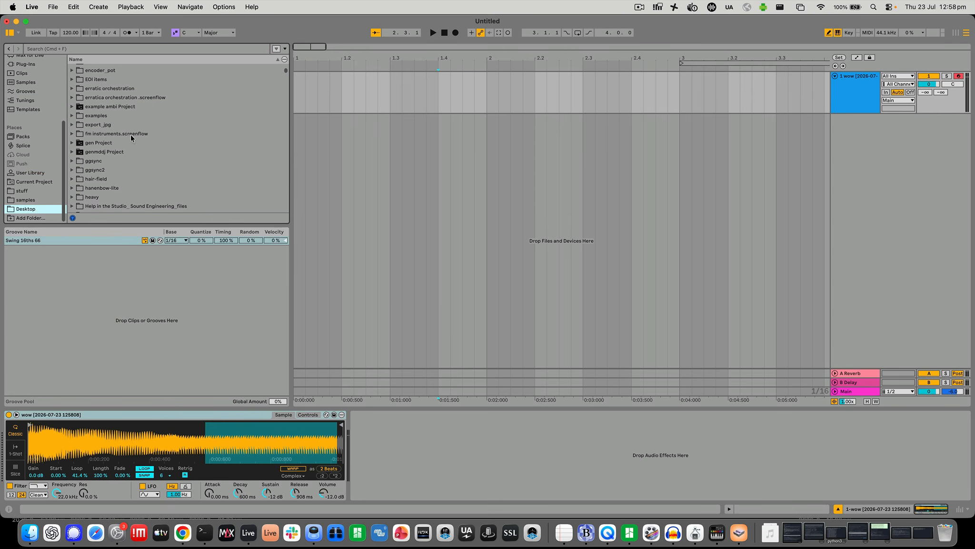
key(super+Tab)
key(super+Tab)
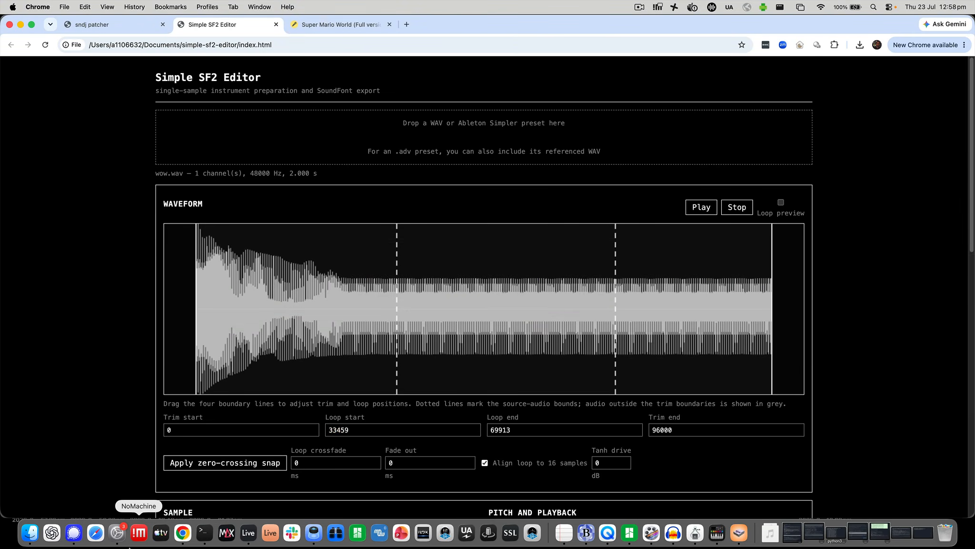
click(41, 538)
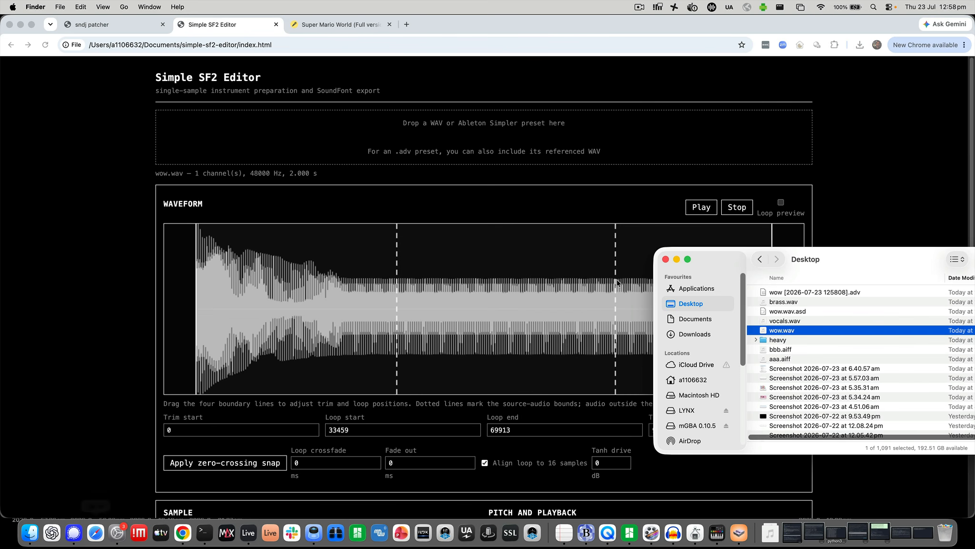
drag(805, 293, 577, 166)
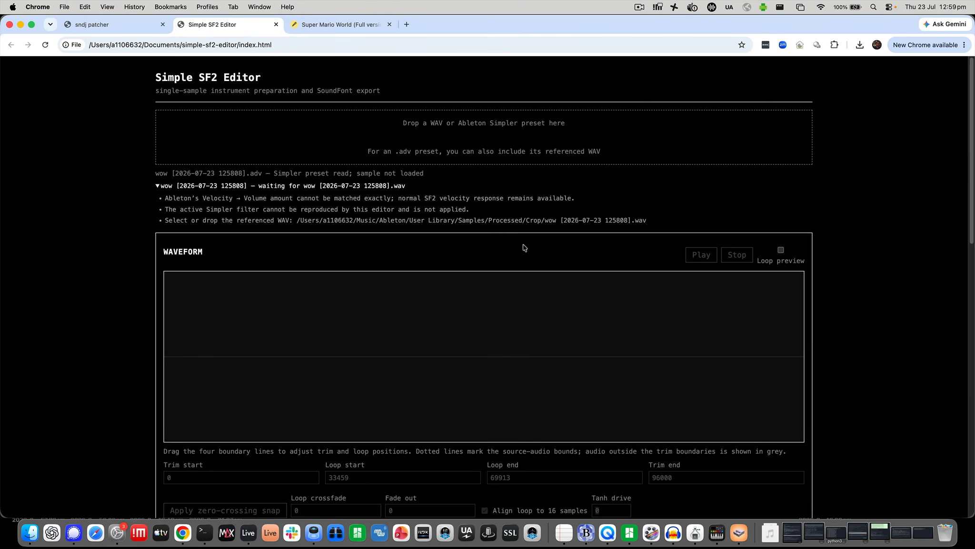
key(super+Tab)
drag(788, 330, 437, 102)
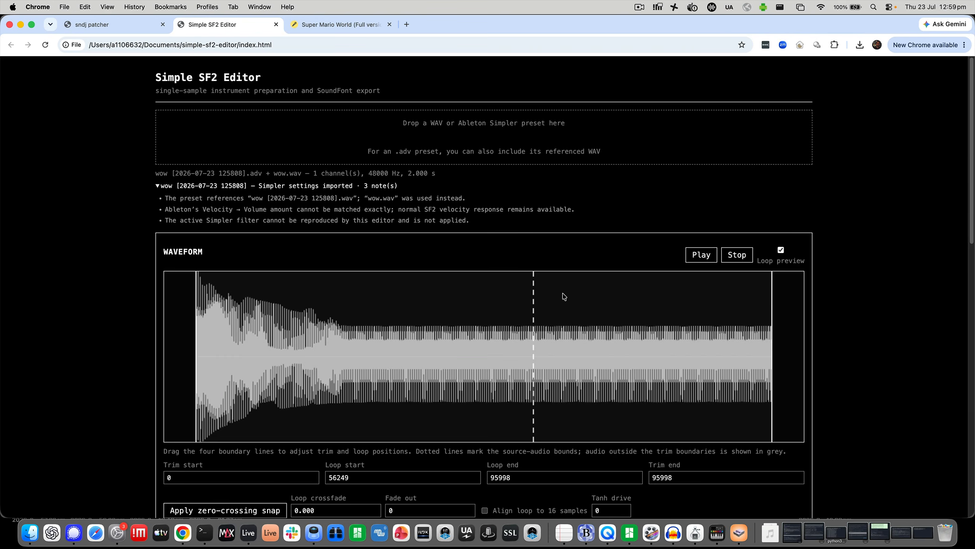
Step: Audition the looped wow waveform, and prepare the sample and export it as an SF2 soundfont
scroll(844, 288, down, 1)
click(699, 253)
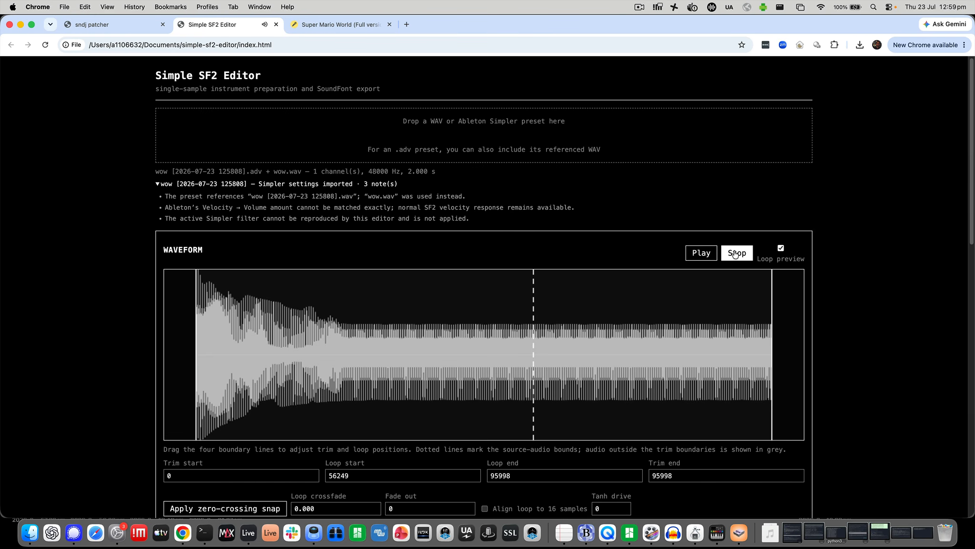
scroll(846, 285, down, 15)
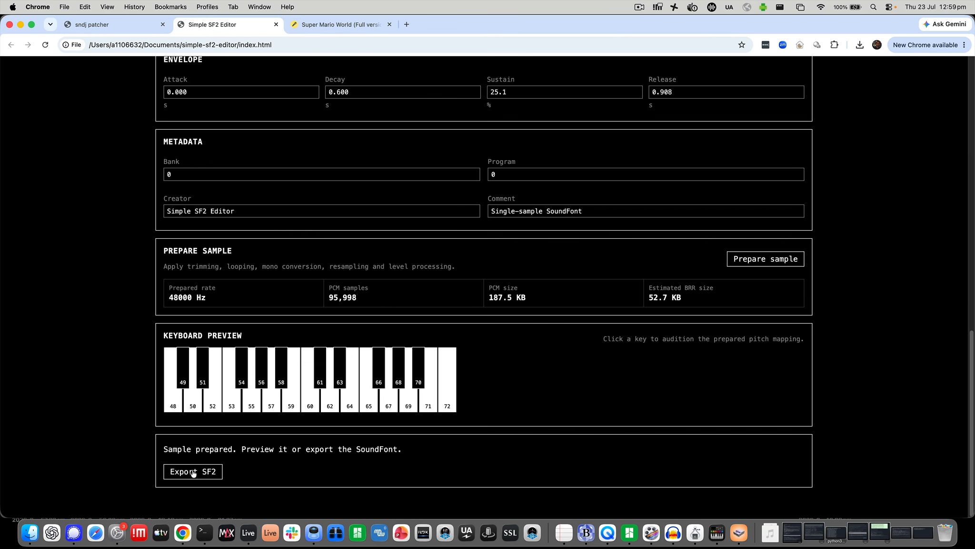
click(193, 471)
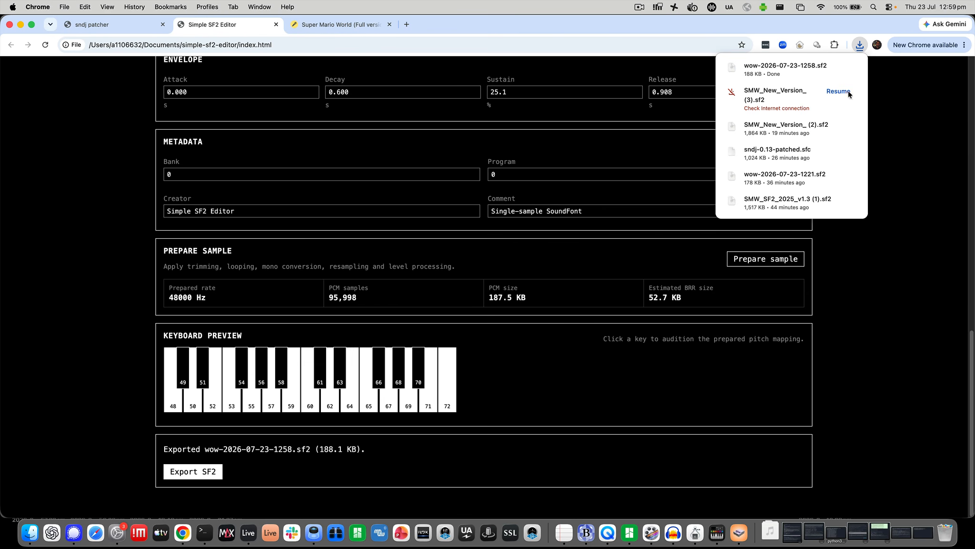
Step: Show the exported soundfont in Finder, switch to the sndj patcher, collapse the SMW_New_Version_ (2).sf2 list and load wow-2026-07-23-1258.sf2 beside it
click(834, 68)
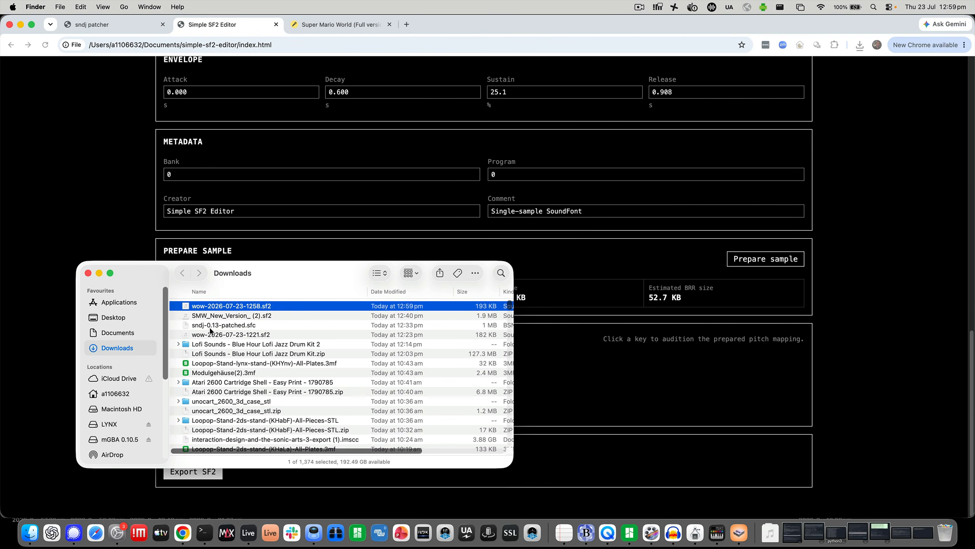
click(91, 25)
key(super+Tab)
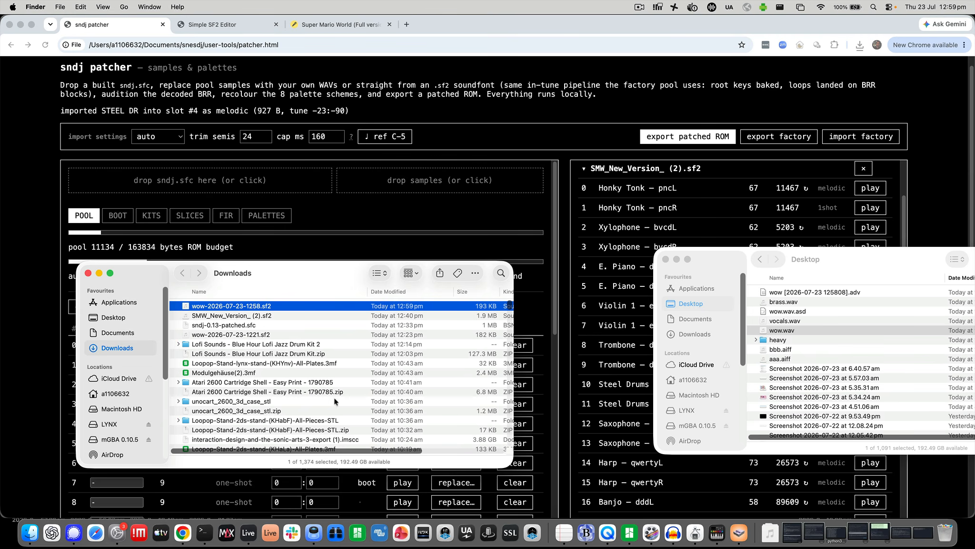
click(584, 171)
click(583, 171)
key(super+Tab)
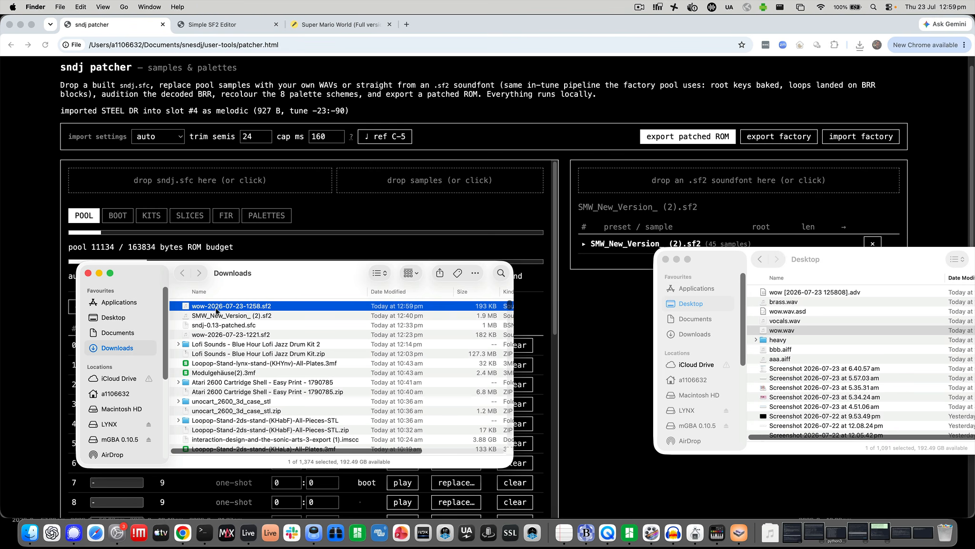
drag(229, 313, 712, 183)
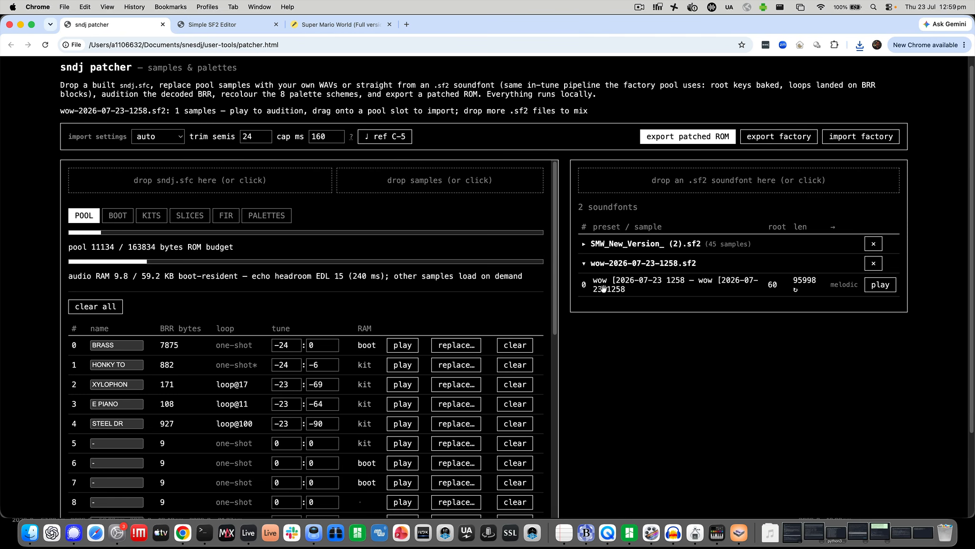
Step: Try the wow soundfont sample in pool slot 5, play it, and clear the slot
scroll(214, 367, down, 1)
drag(646, 289, 197, 431)
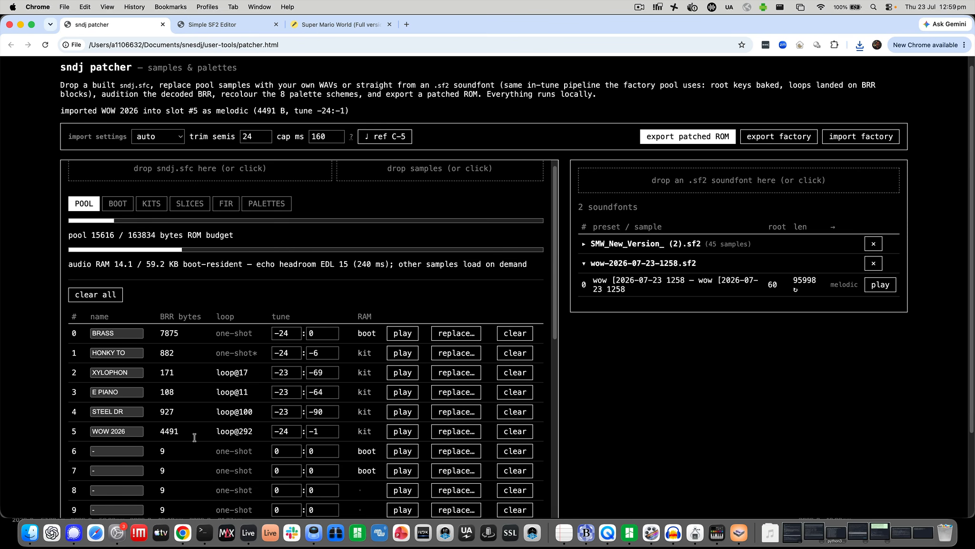
click(396, 433)
click(515, 431)
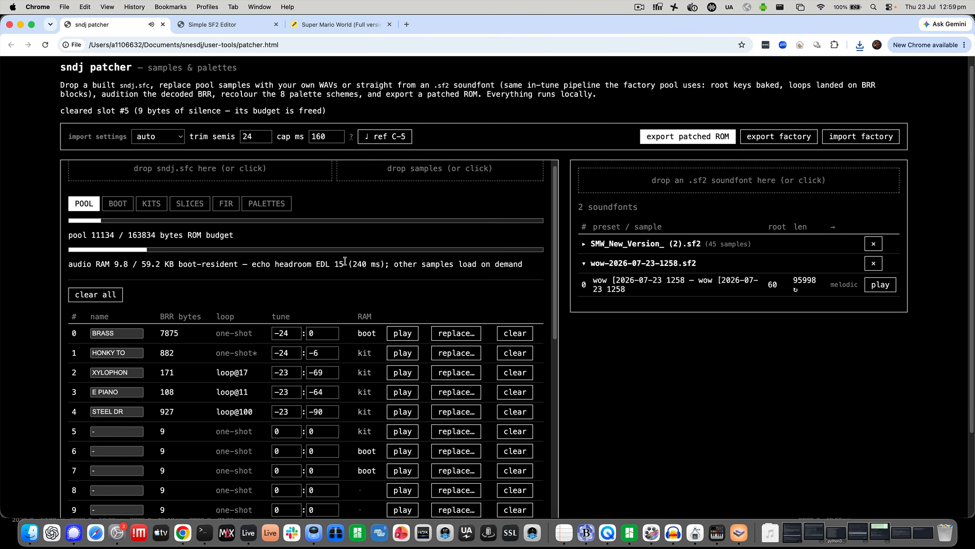
Step: Set the import settings' trim semis to 12
drag(255, 137, 227, 135)
text(12)
key(Tab)
drag(241, 135, 260, 131)
click(269, 114)
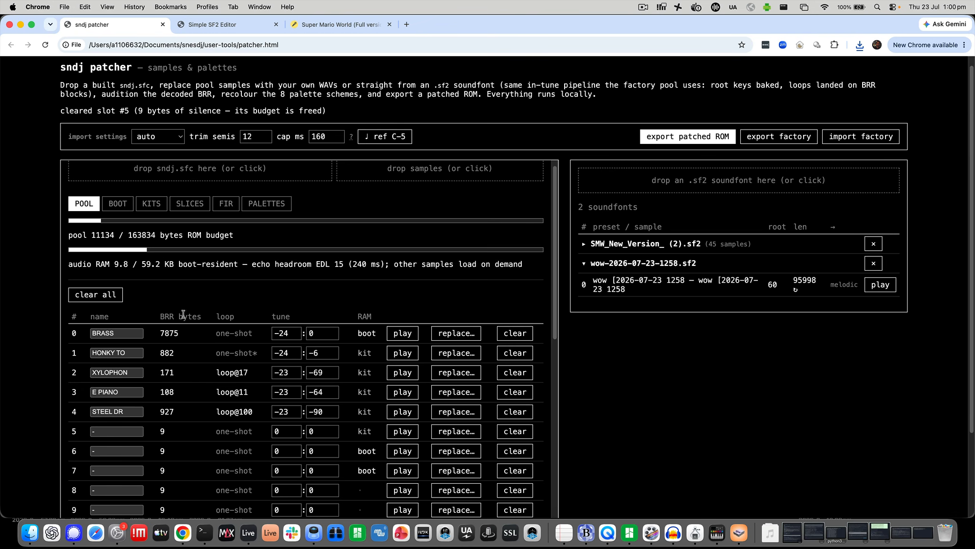
click(29, 532)
drag(234, 307, 304, 307)
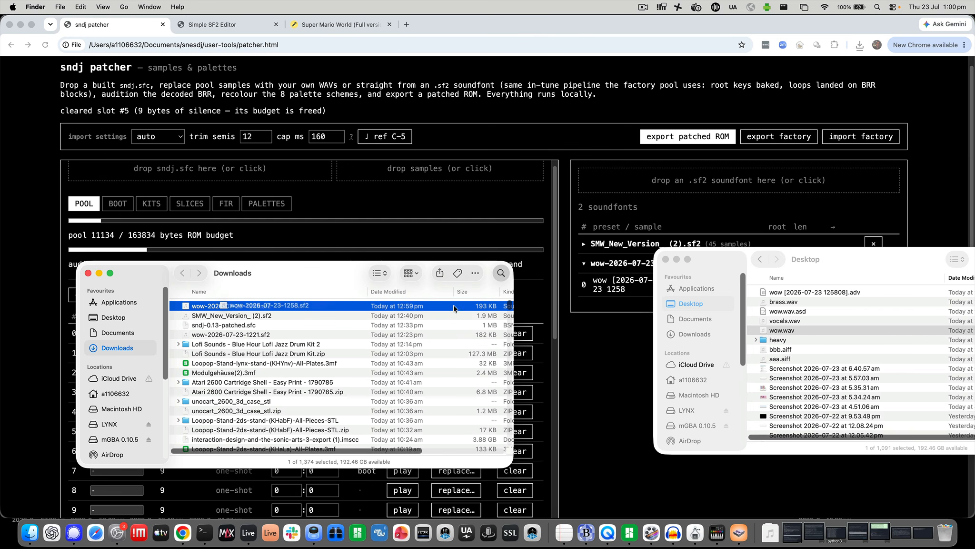
click(743, 205)
click(768, 344)
Step: Import the wow sample from the wow-2026-07-23-1258.sf2 soundfont into pool slot 5 with the current trim and check its pool entry
drag(653, 290, 224, 437)
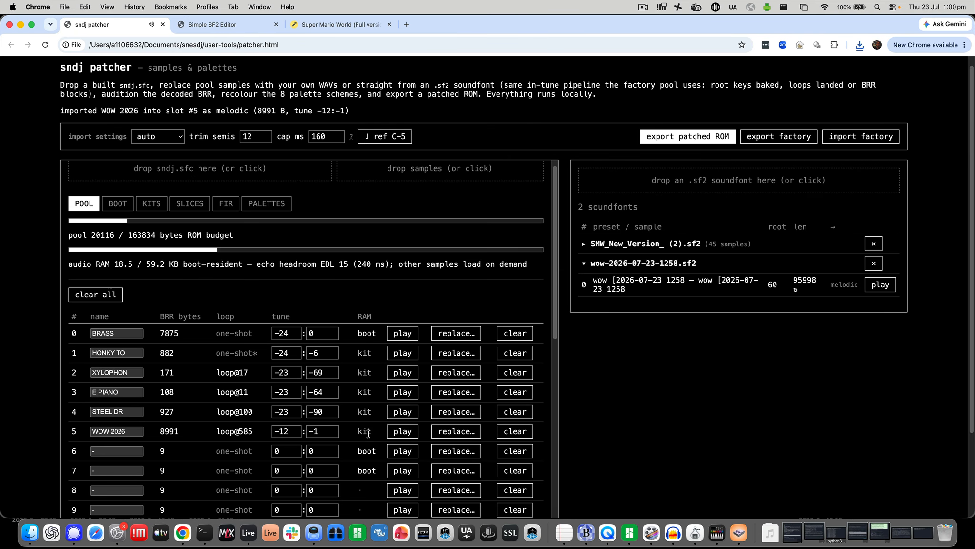
mouse_move(371, 428)
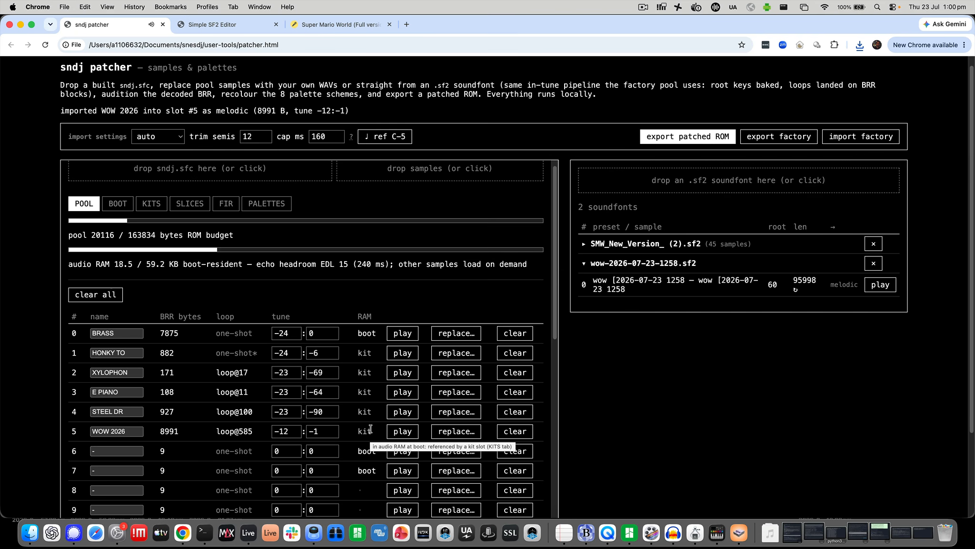
scroll(239, 421, down, 1)
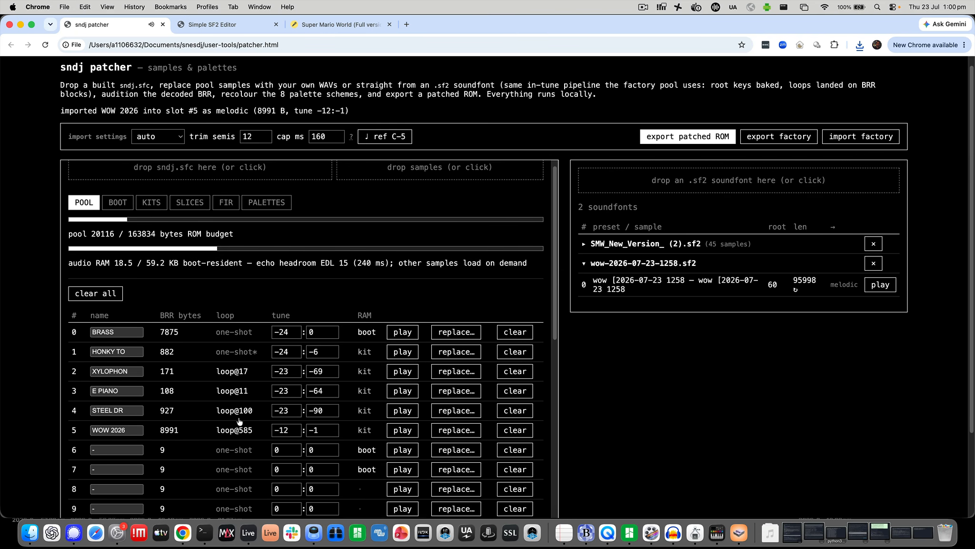
scroll(239, 421, down, 2)
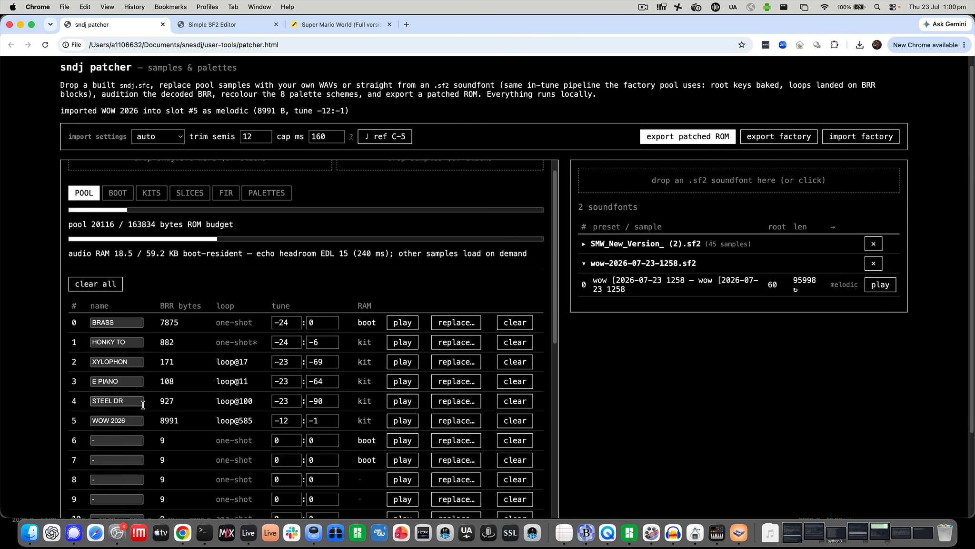
scroll(181, 408, down, 1)
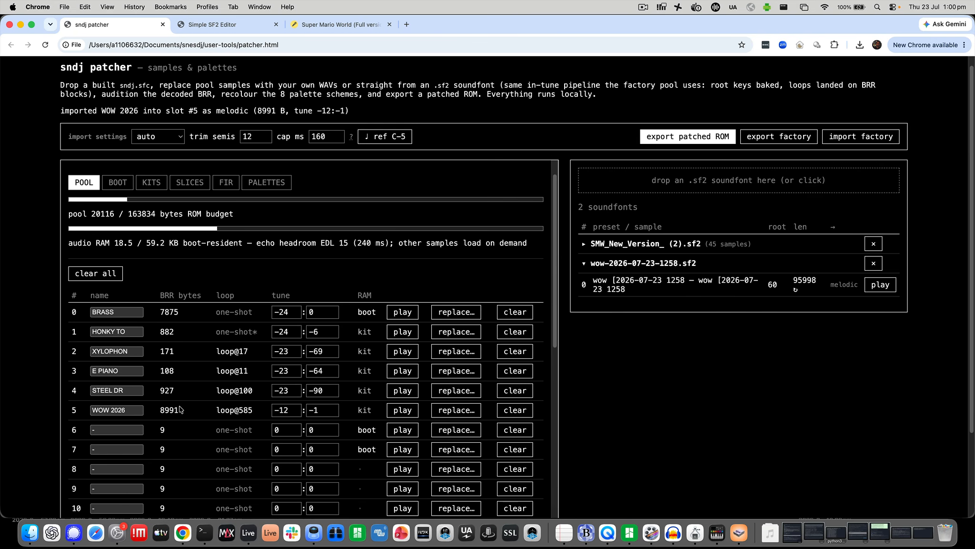
Step: Switch to Ableton Live, add a new audio track, and delete the wow instrument track
click(244, 543)
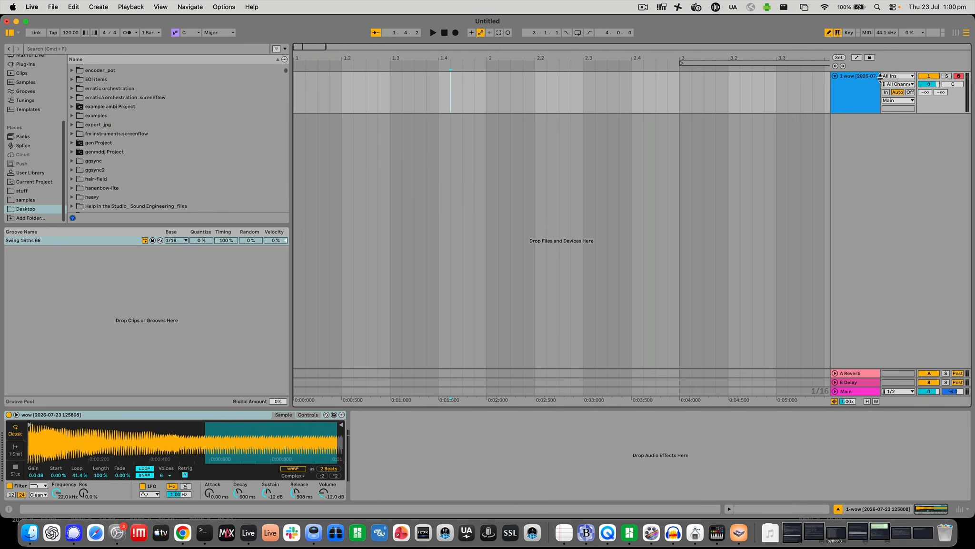
key(super+t)
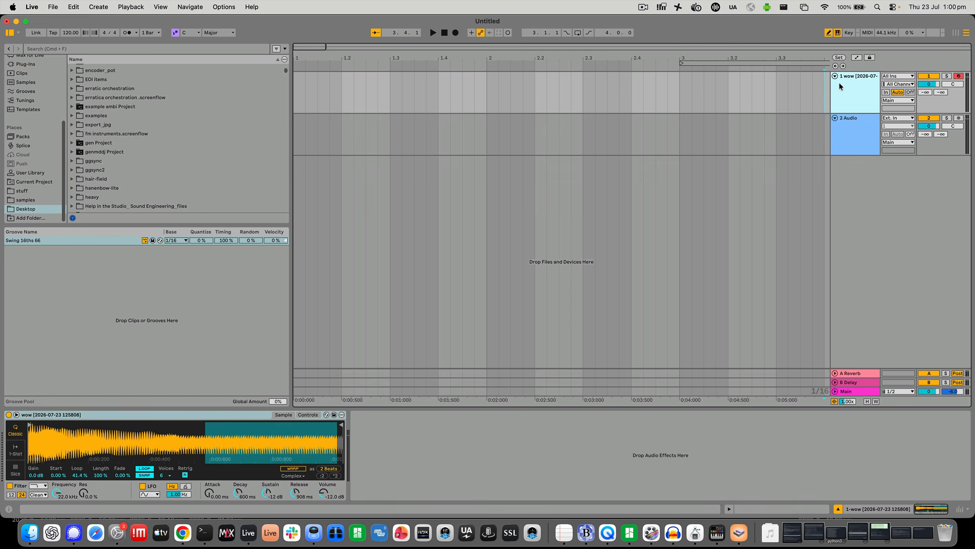
key(Delete)
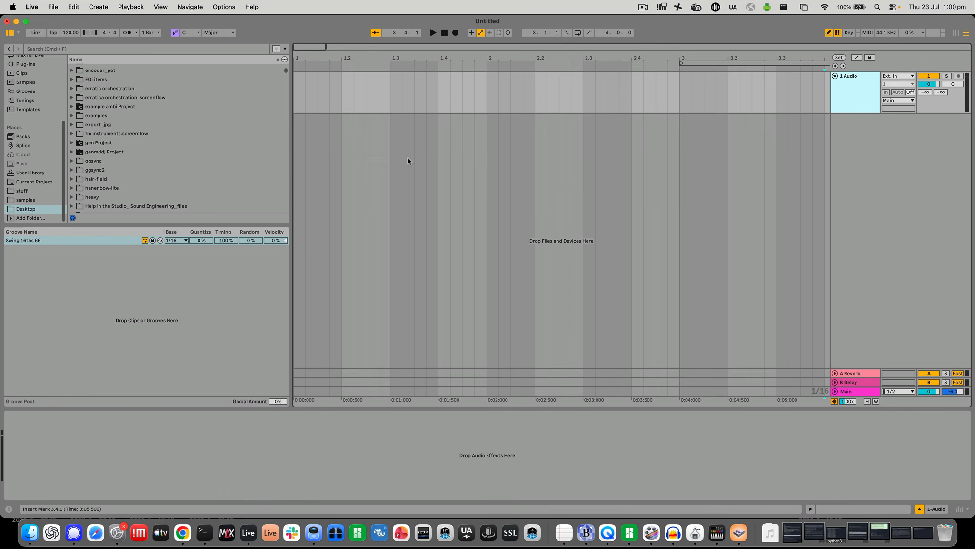
Step: Show the Downloads folder in Finder and find the Vocalpack - free samples folder
click(29, 532)
click(827, 347)
key(super+w)
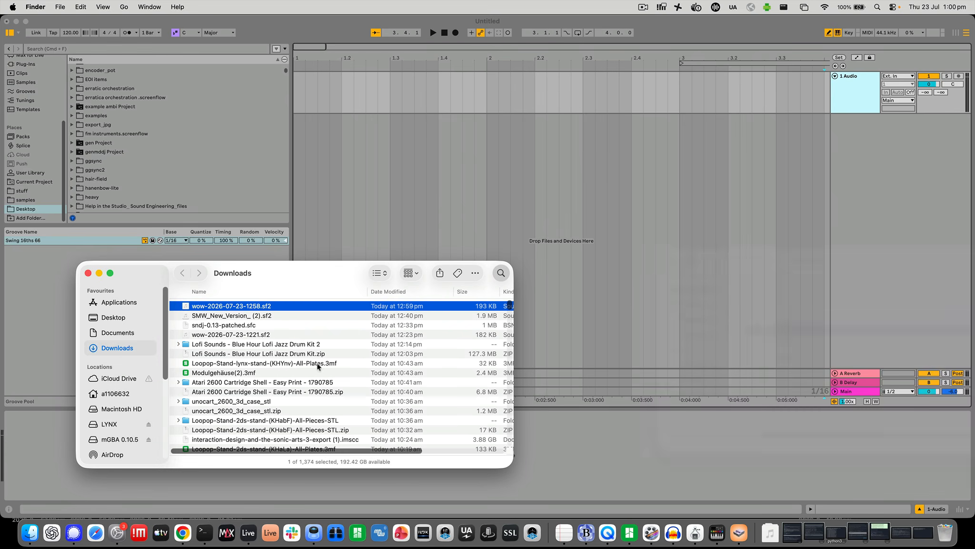
click(139, 318)
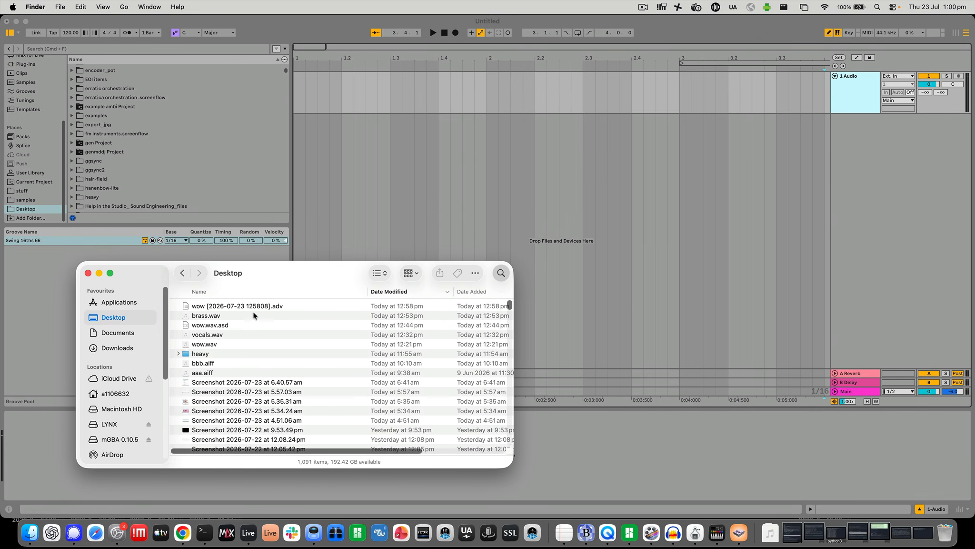
click(125, 348)
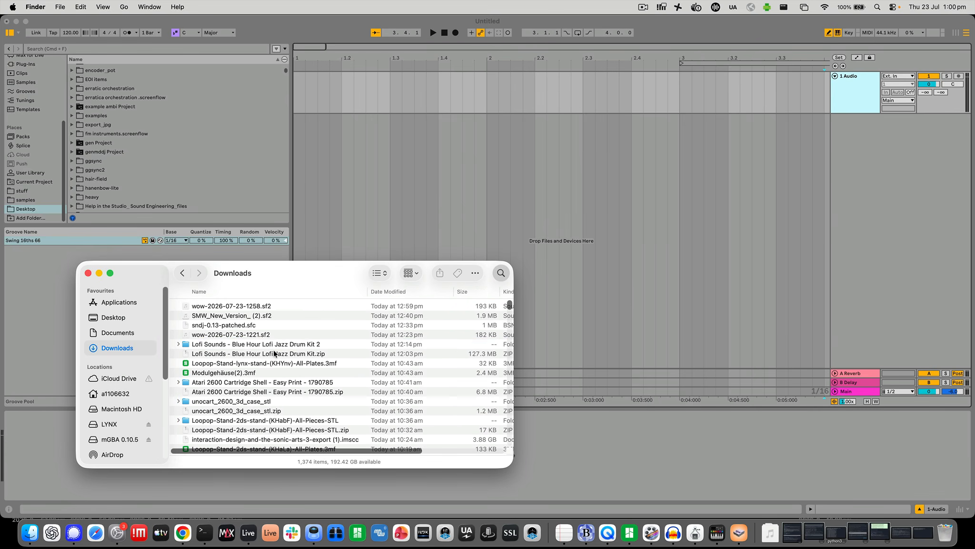
click(239, 344)
key(v)
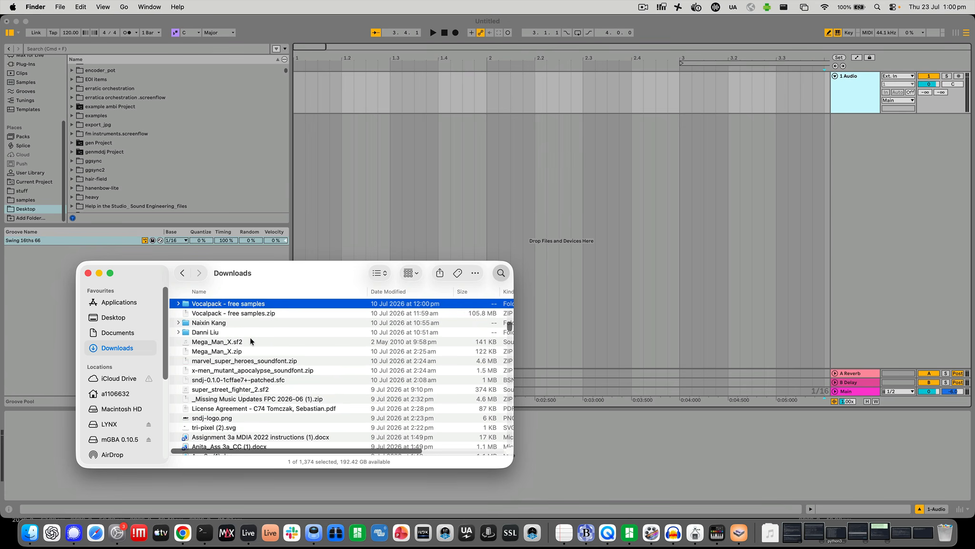
Step: Place the 110bpm F - 01 - Hiskee Vocalpack sample from the F - 110 bpm folder at the start of the audio track and play it
double_click(234, 304)
key(f)
key(super+Down)
drag(236, 306, 296, 98)
key(space)
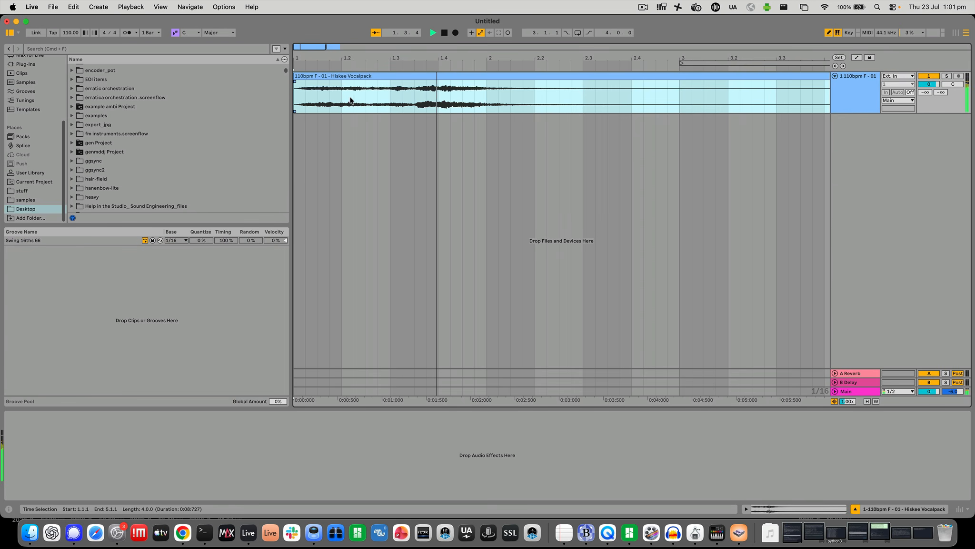
key(space)
Step: Split the vocal clip at bar 2 and delete the part after the split
click(532, 103)
click(486, 88)
key(super+e)
click(506, 76)
click(507, 86)
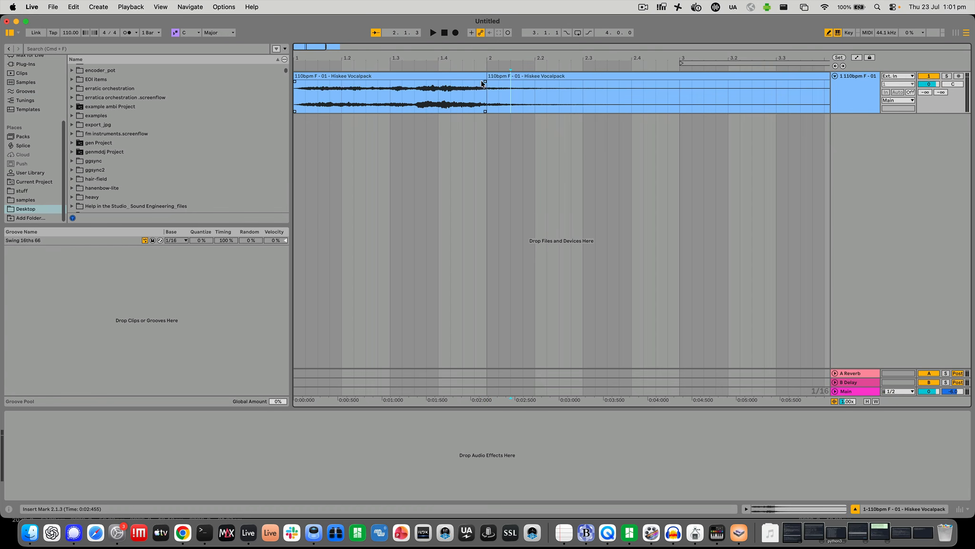
click(491, 75)
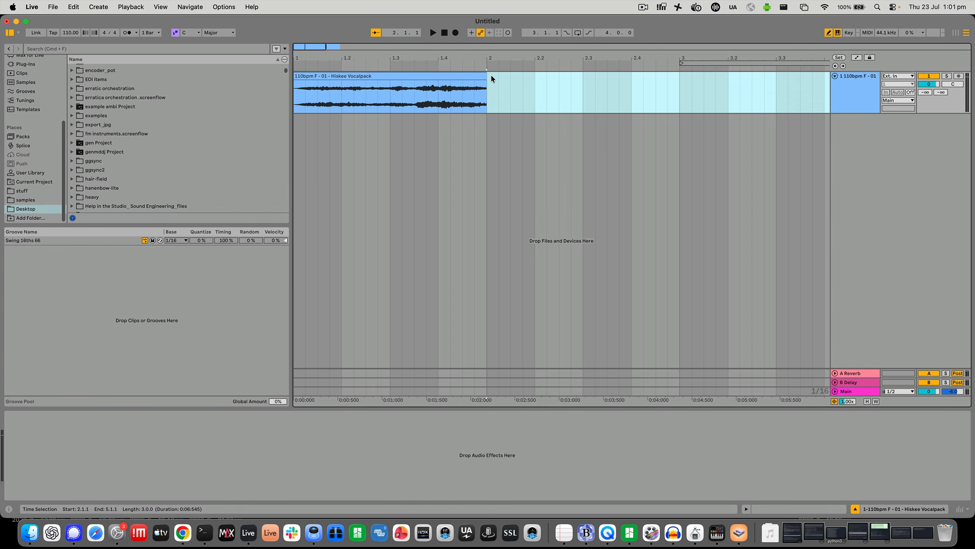
key(Delete)
Step: Open the trimmed vocal clip's details and consolidate the clip into a new one-bar sample
double_click(458, 82)
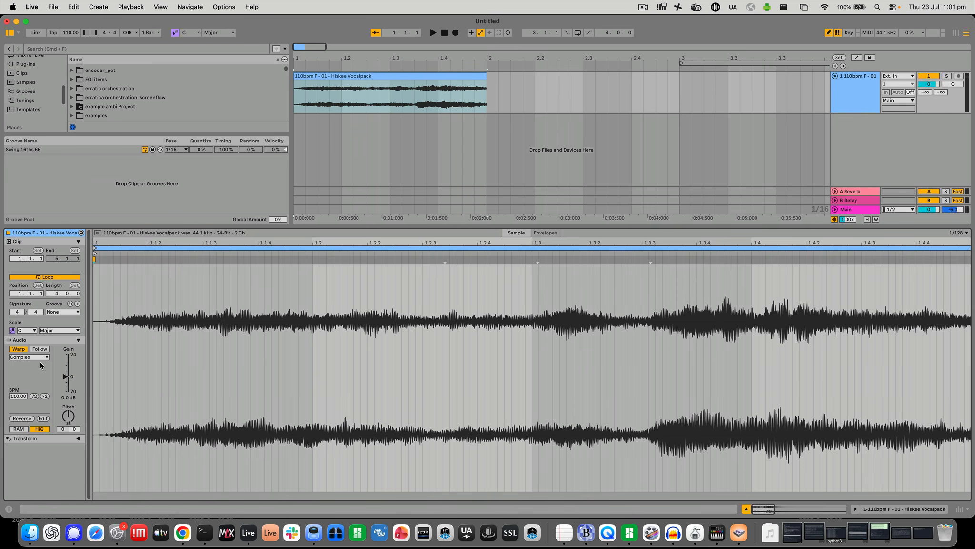
click(370, 77)
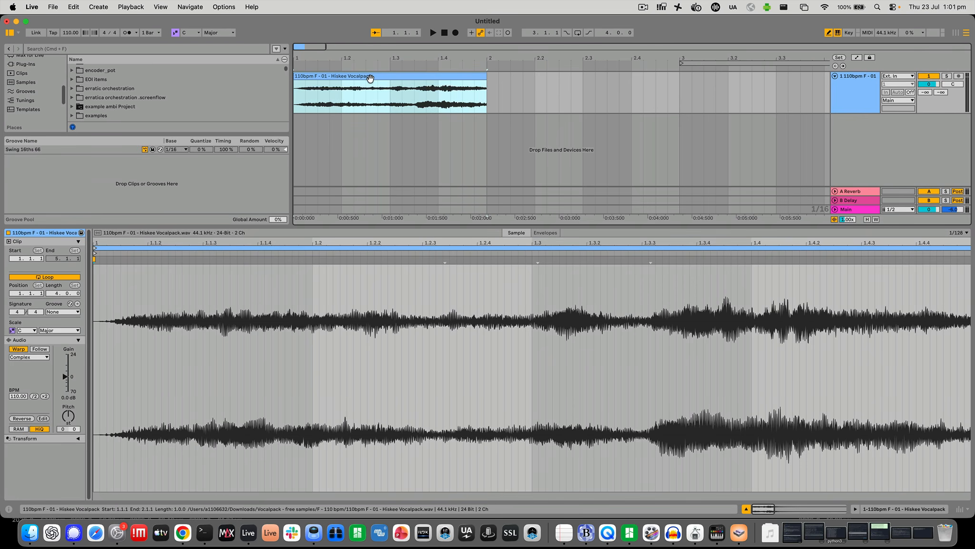
key(super+j)
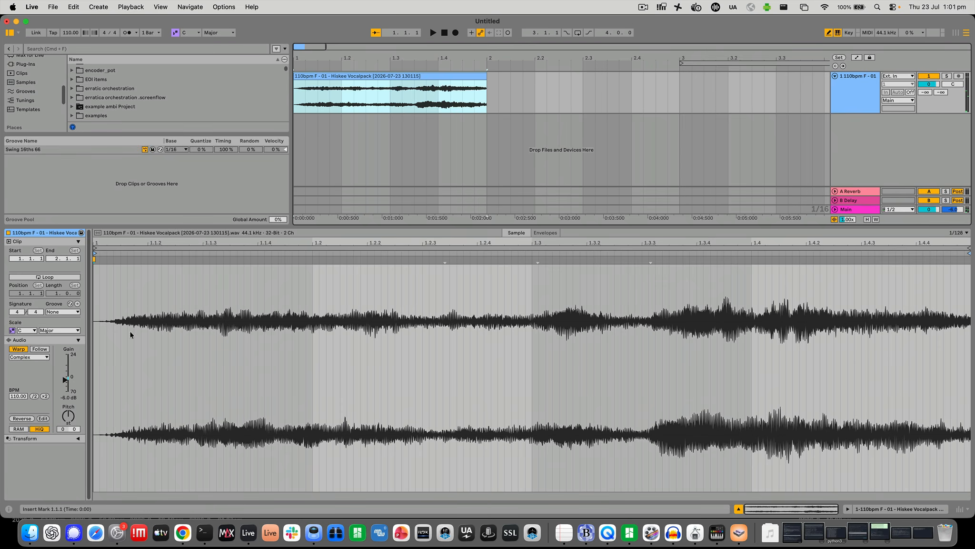
Step: Raise the consolidated vocal clip's gain to 0 dB, hide the clip details, and play the clip
drag(66, 377, 77, 375)
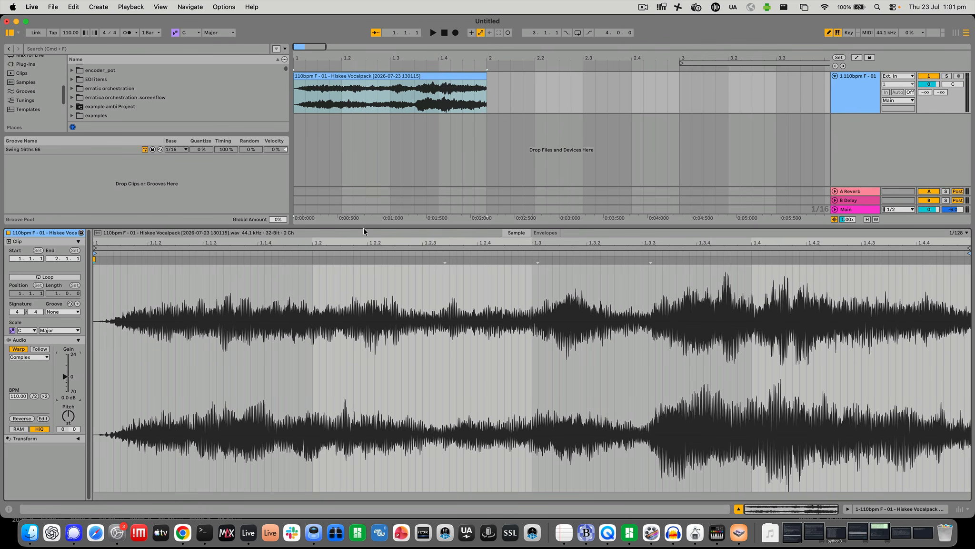
key(super+alt+l)
key(space)
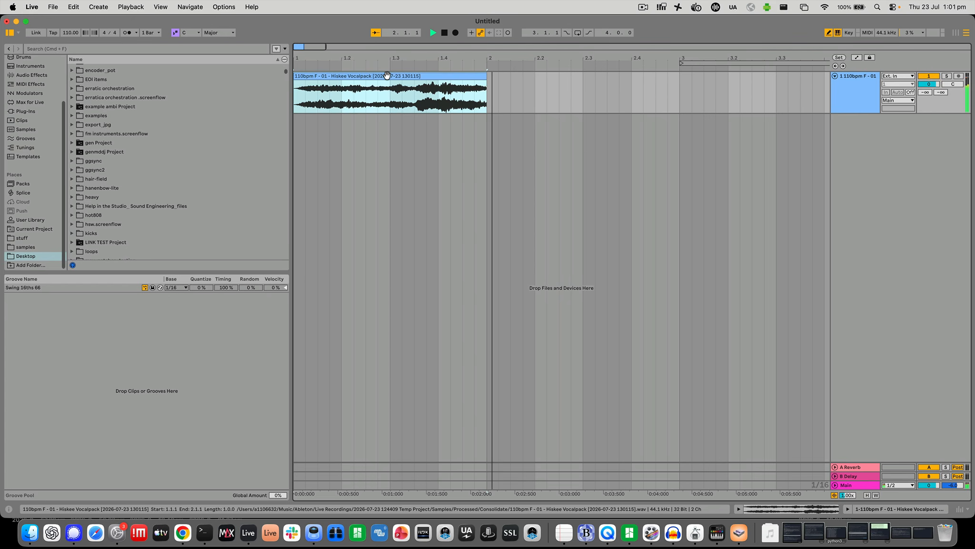
key(space)
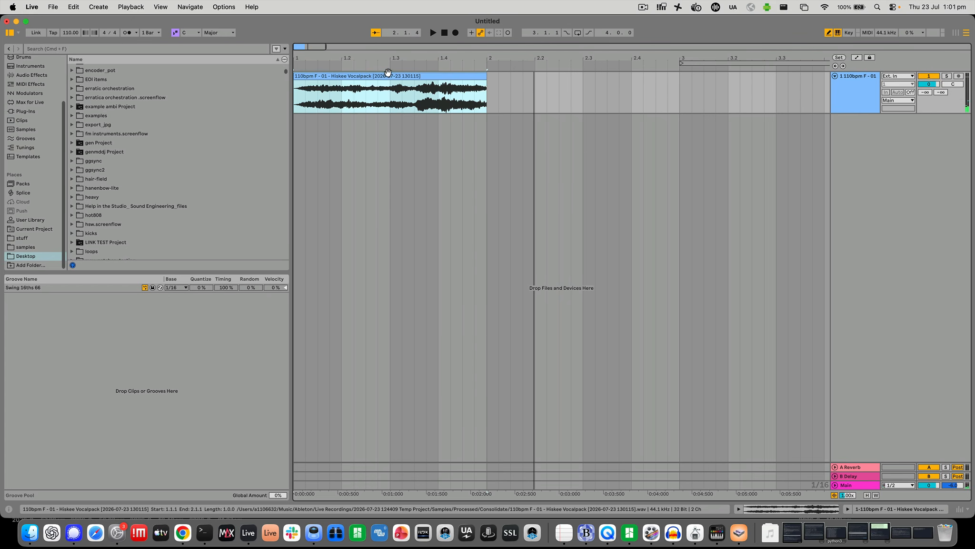
Step: Export the one-bar vocal as a normalized mono WAV named vox on the Desktop, replacing the existing file
key(super+shift+r)
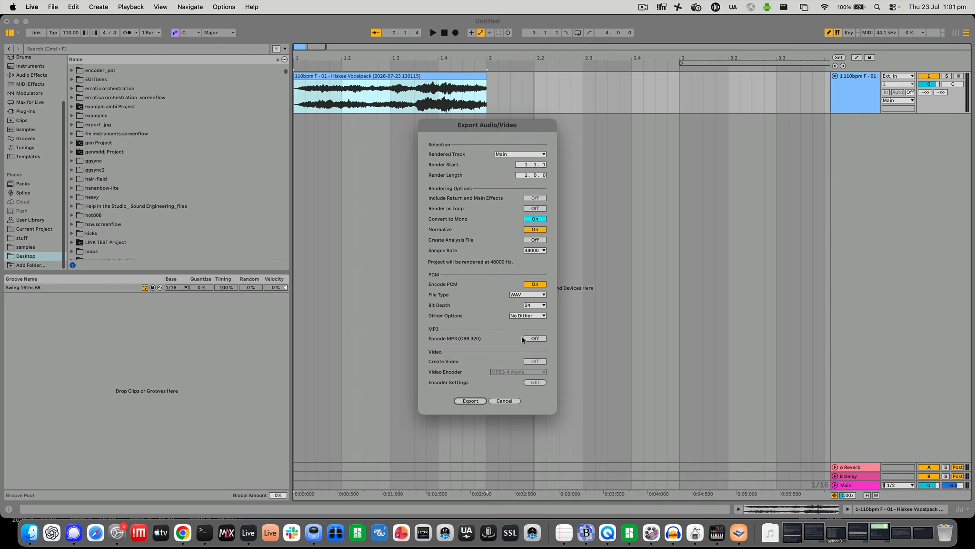
click(470, 401)
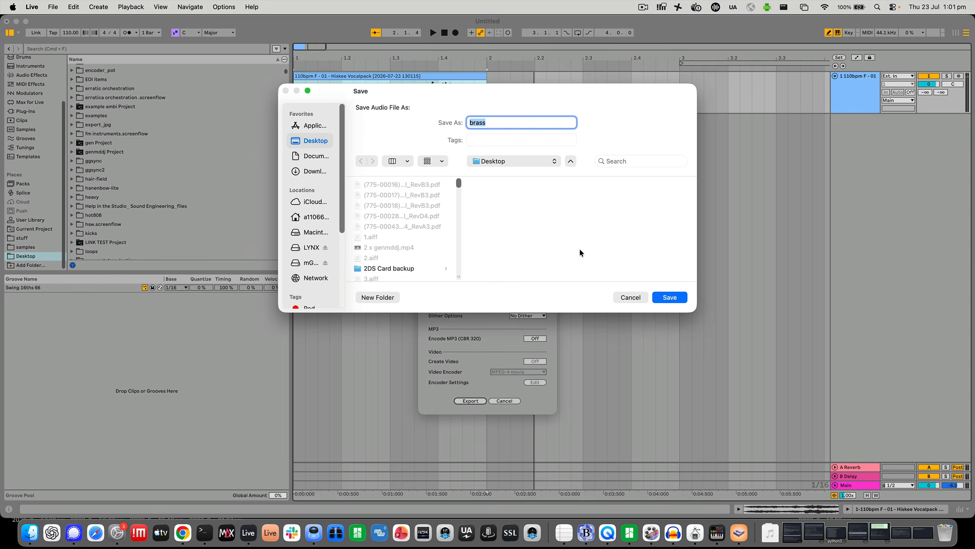
text(vox)
key(Return)
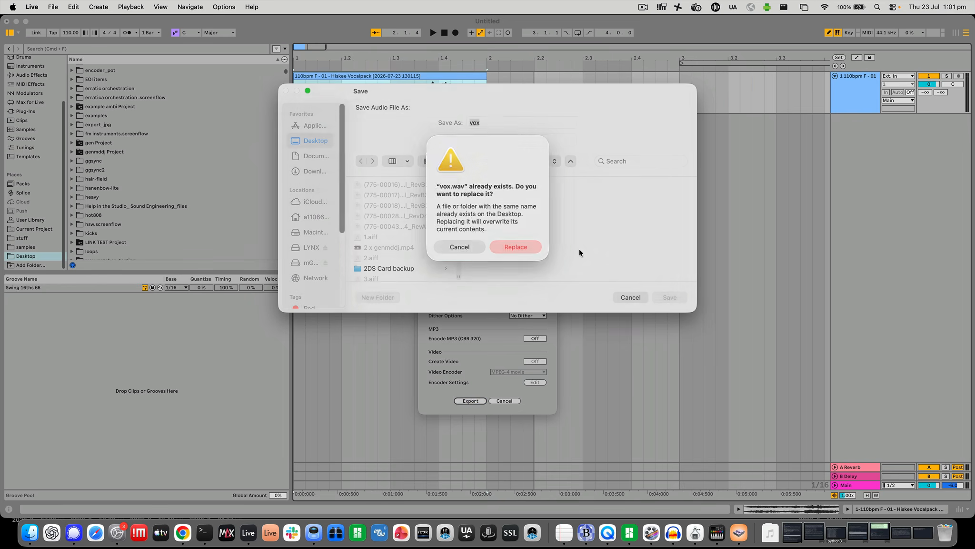
click(509, 244)
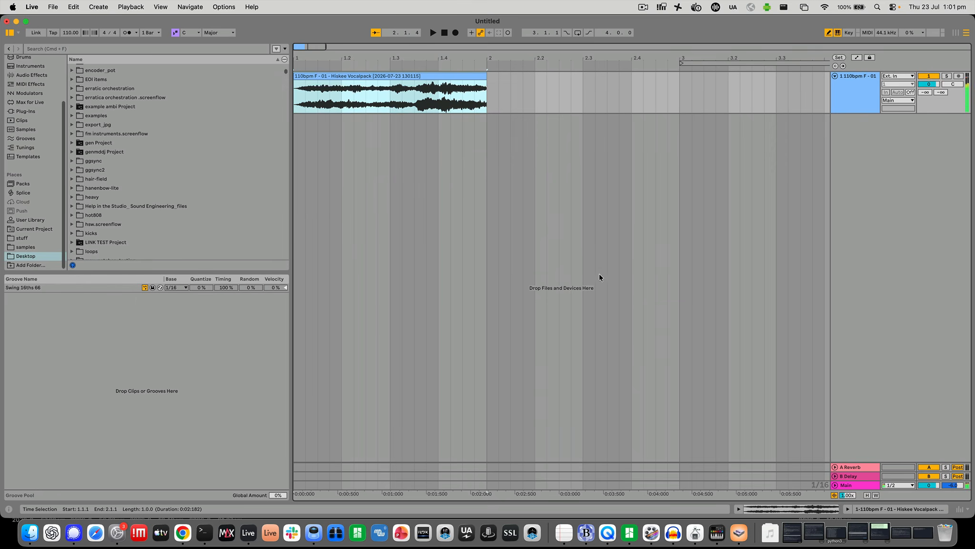
Step: Return to the sndj patcher, load vox.wav from the Desktop into pool slot 6, and play it
key(super+h)
click(620, 404)
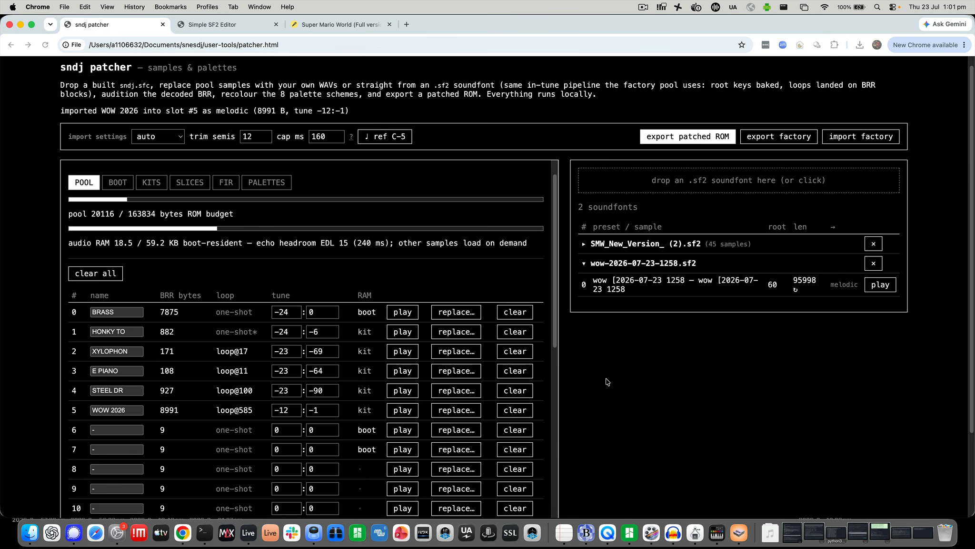
scroll(370, 408, down, 3)
key(super+Tab)
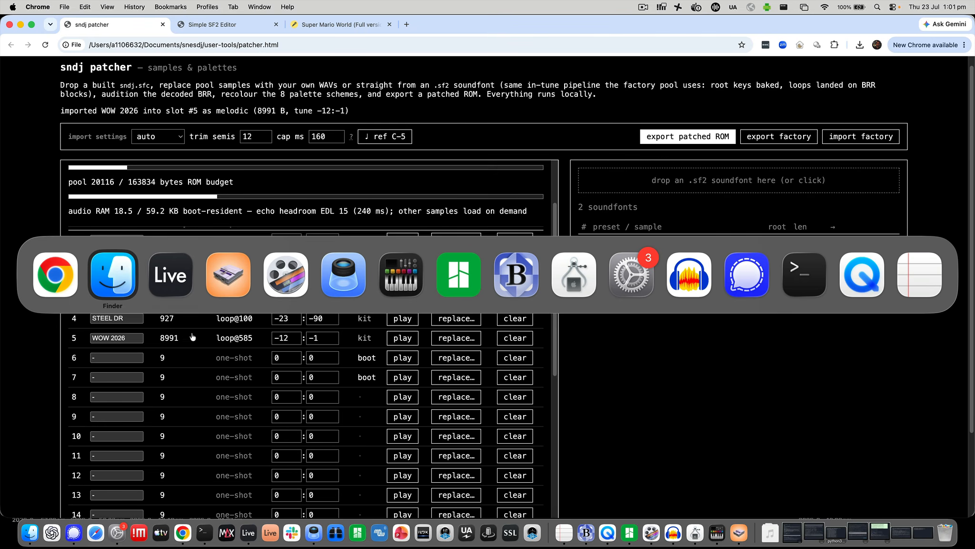
click(115, 291)
click(113, 317)
drag(166, 265, 566, 268)
click(604, 309)
drag(604, 310, 186, 359)
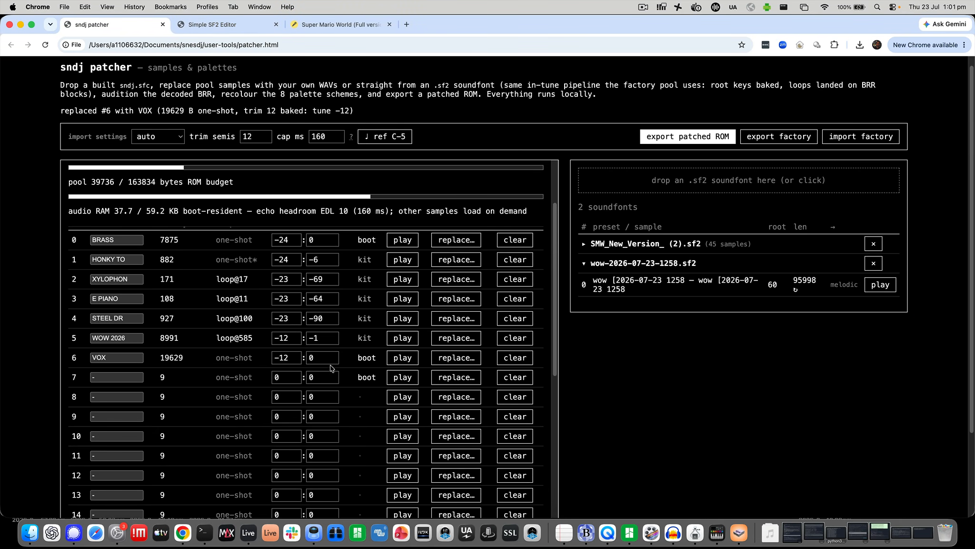
click(394, 359)
Step: Expand the SMW_New_Version_ (2).sf2 list and play one of its percussion samples
click(585, 244)
scroll(674, 353, down, 5)
scroll(672, 320, down, 10)
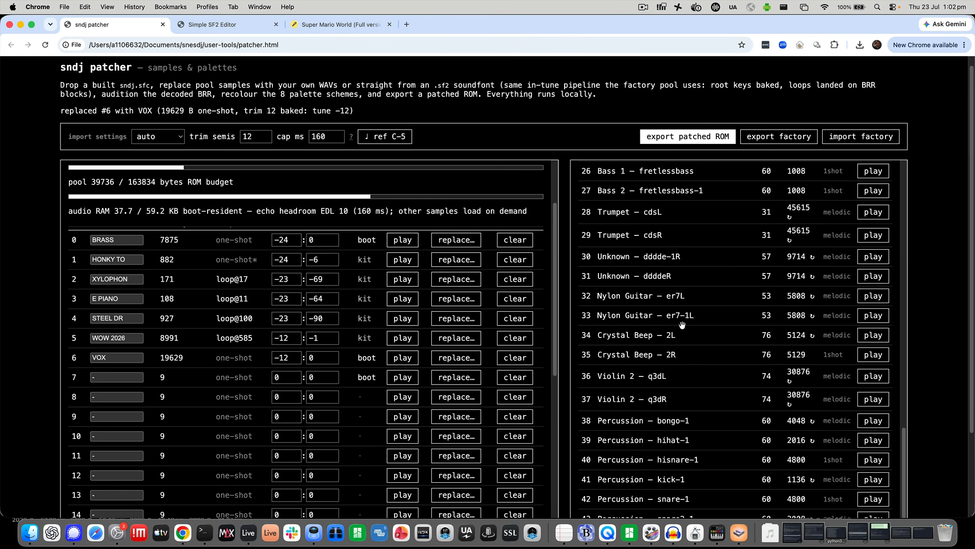
scroll(681, 324, down, 3)
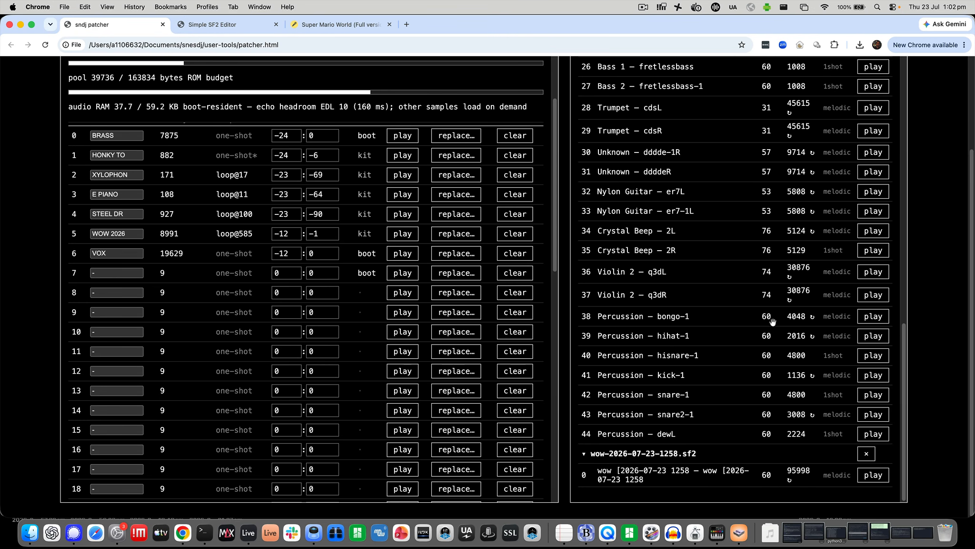
click(867, 326)
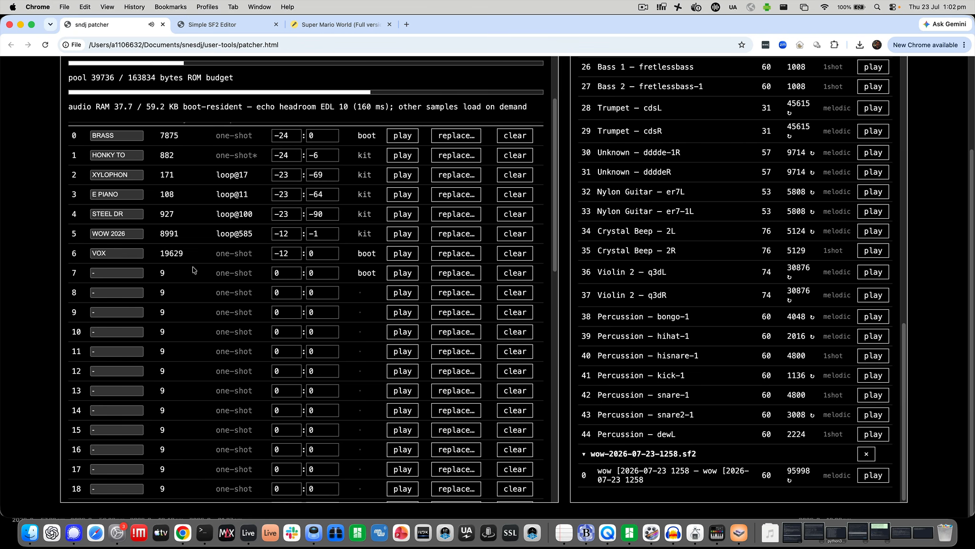
Step: Import the Percussion hisnare-1 sample into pool slot 8 and rename the slot SNARE
drag(672, 358, 196, 292)
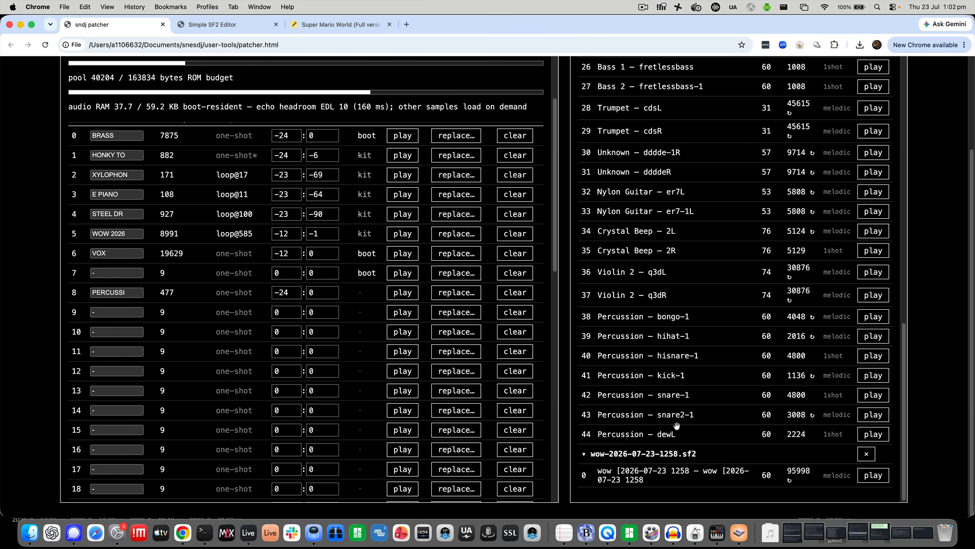
click(99, 292)
key(super+a)
text(S)
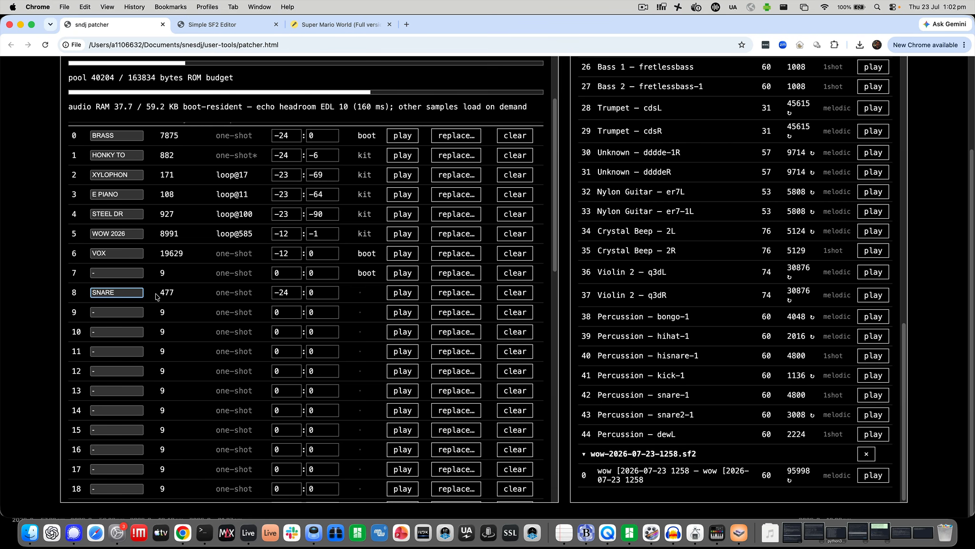
Step: Import the Percussion kick-1 sample into pool slot 7 and rename the slot KICK
drag(637, 376, 110, 271)
click(121, 277)
text(KICK)
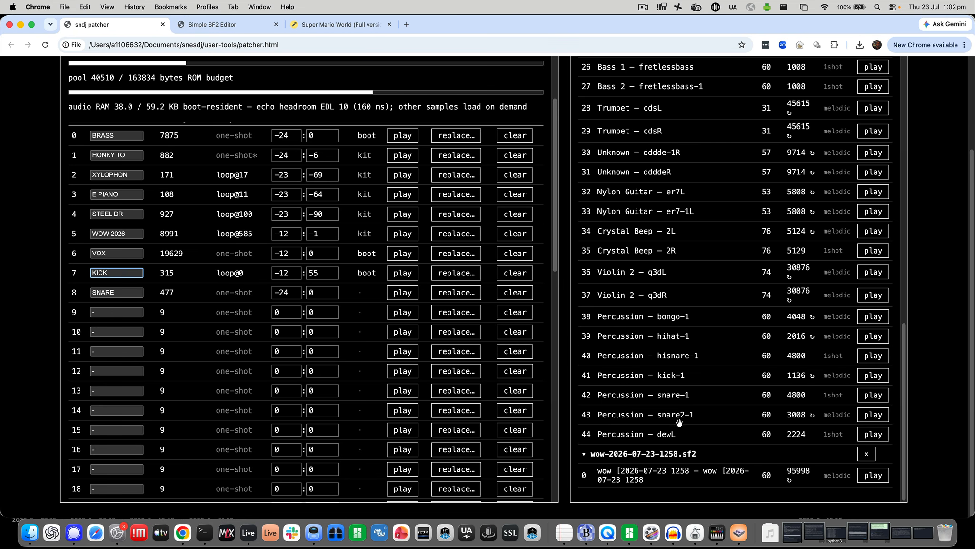
Step: Import the Percussion bongo-1 sample into pool slot 9 and rename the slot BONGO
drag(673, 323, 83, 314)
double_click(124, 312)
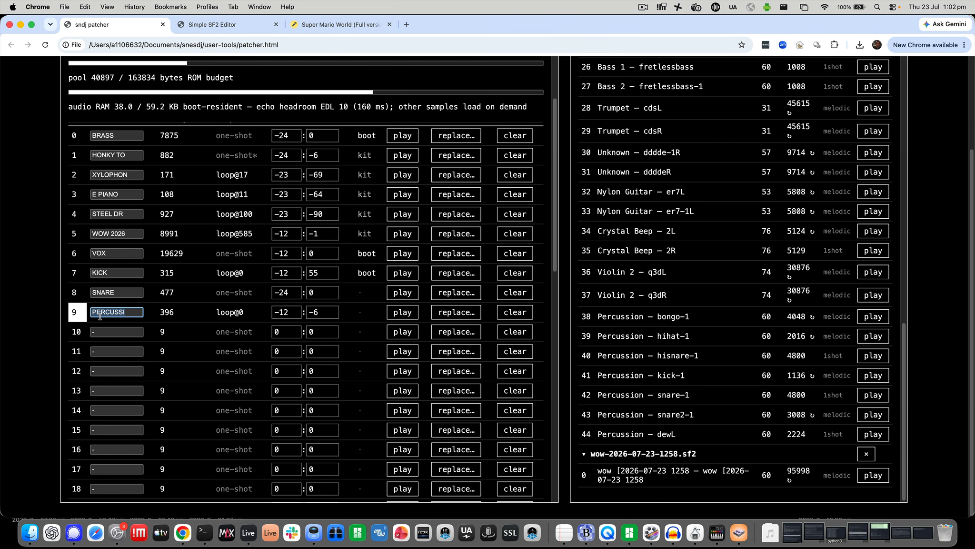
text(BOPNM)
text(NGO)
click(383, 110)
scroll(247, 233, up, 1)
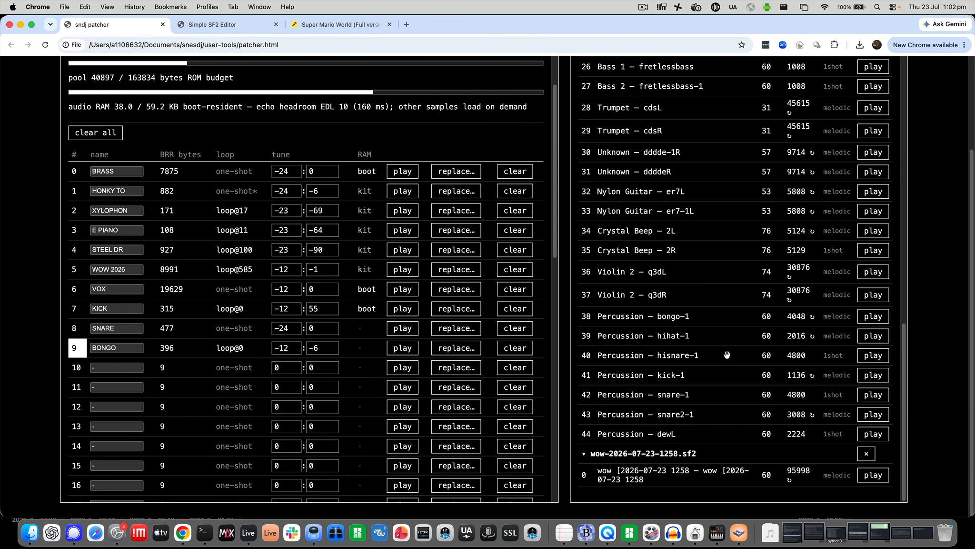
scroll(715, 350, up, 1)
scroll(698, 345, up, 3)
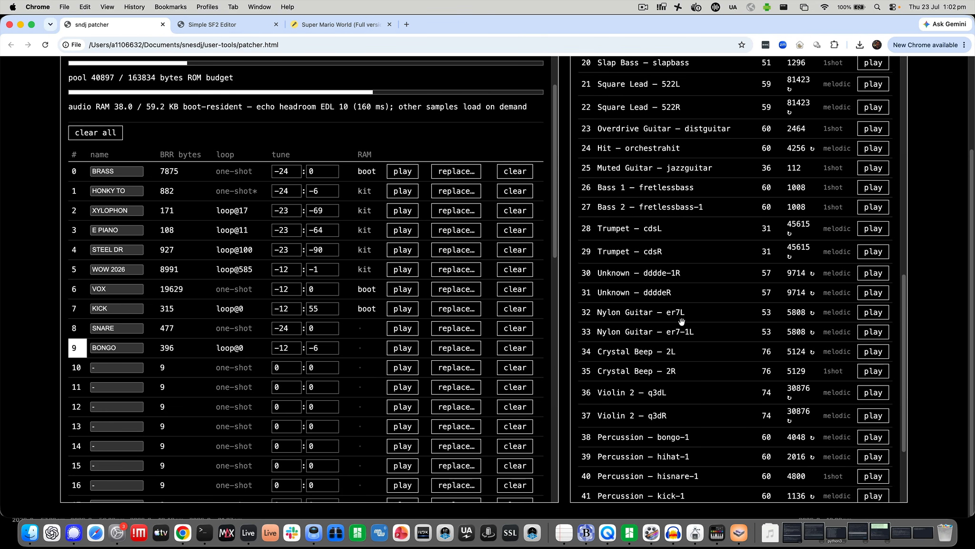
scroll(690, 324, down, 4)
Step: Open the Lofi Sounds - Blue Hour Lofi Jazz Drum Kit 2 folder from Downloads in Finder
click(29, 532)
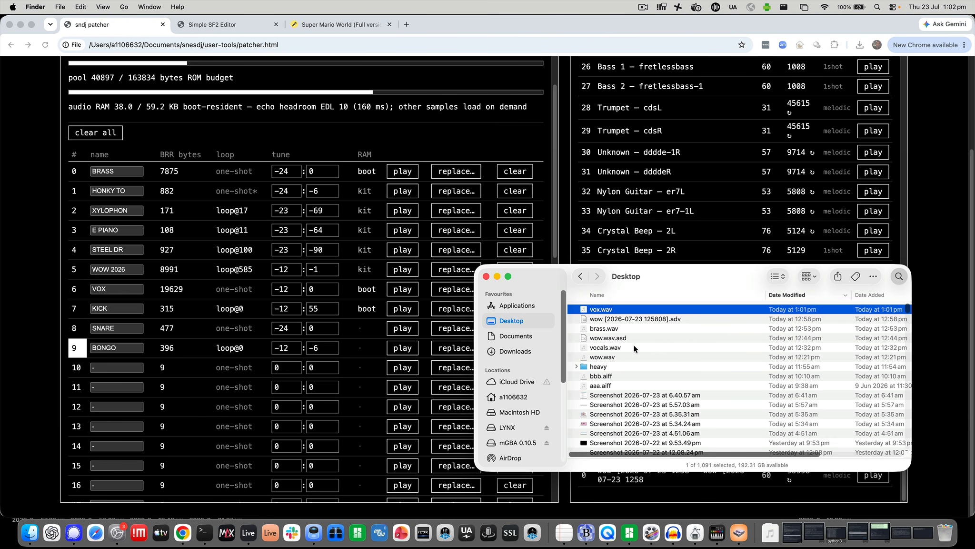
click(523, 352)
scroll(628, 319, down, 10)
scroll(633, 327, up, 10)
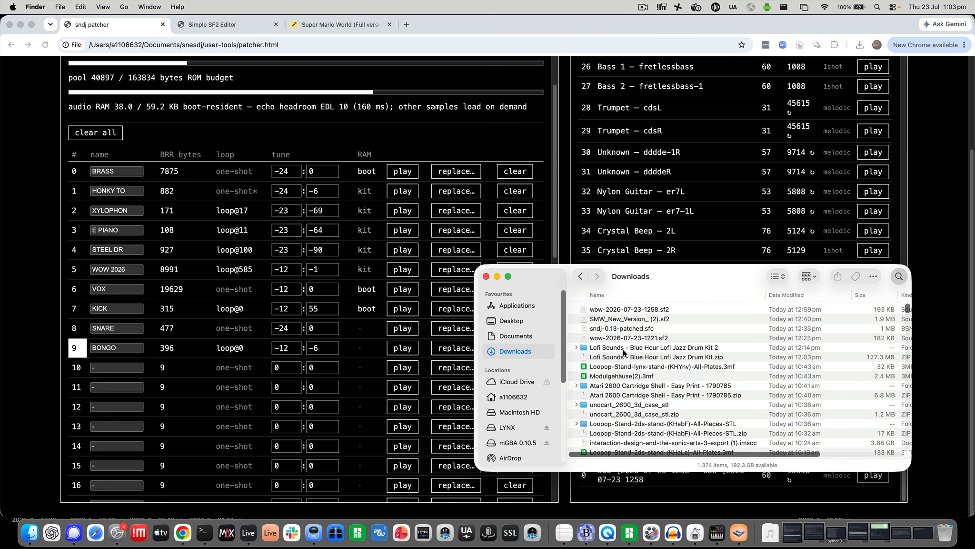
double_click(624, 348)
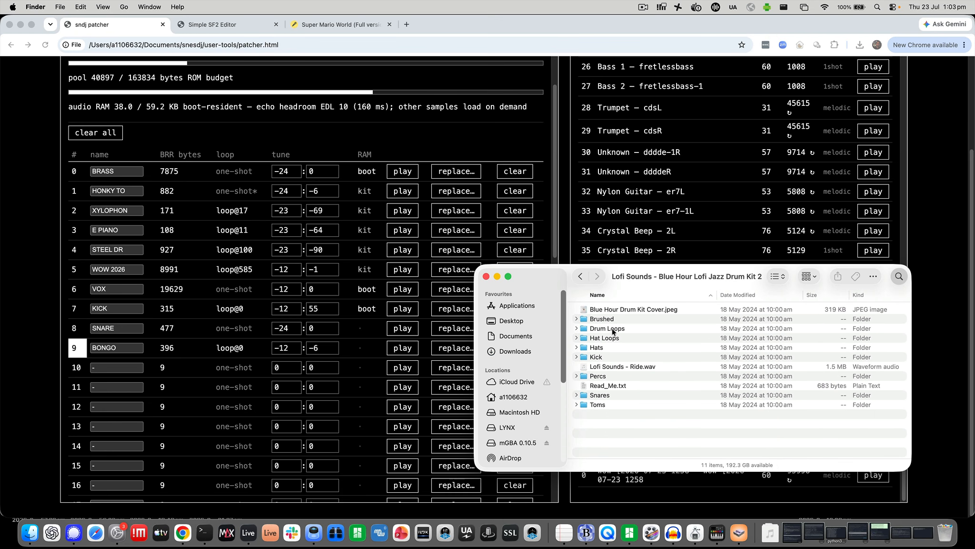
Step: Preview the Lofi Sounds - Kick 4.wav sample in the kit's Kick folder
double_click(601, 356)
click(634, 339)
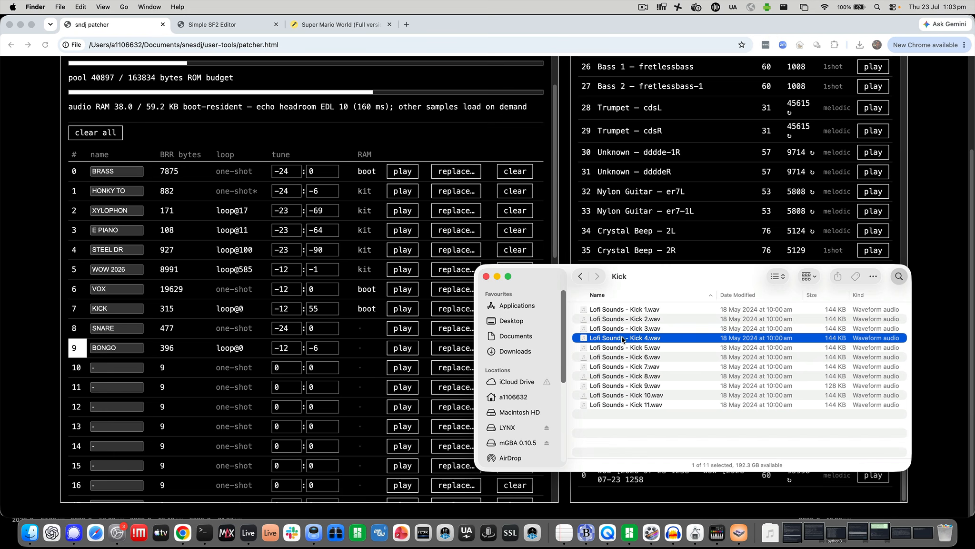
key(space)
key(space)
Step: Return to the drum kit folder, open its Percs folder and preview the Clap 7 one-shot
key(super+bracketleft)
double_click(598, 376)
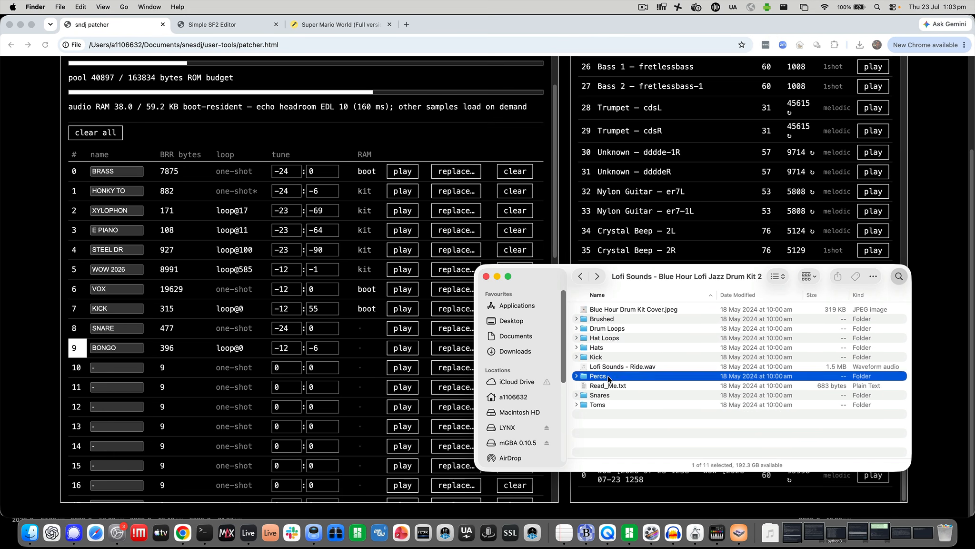
scroll(660, 374, down, 2)
click(660, 374)
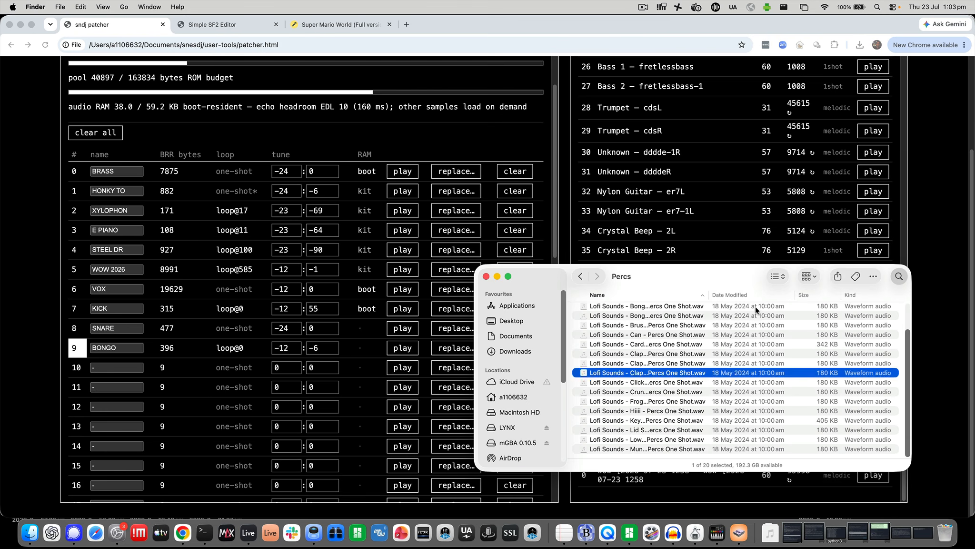
key(space)
key(space)
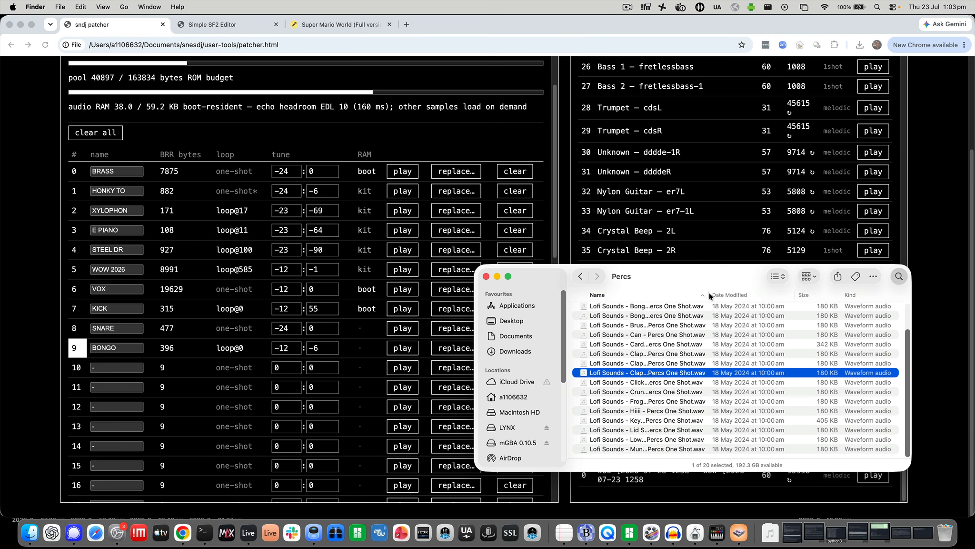
Step: Widen the Name column to show full file names and preview the Hiiii percussion one-shot
drag(710, 296, 789, 297)
scroll(670, 403, down, 1)
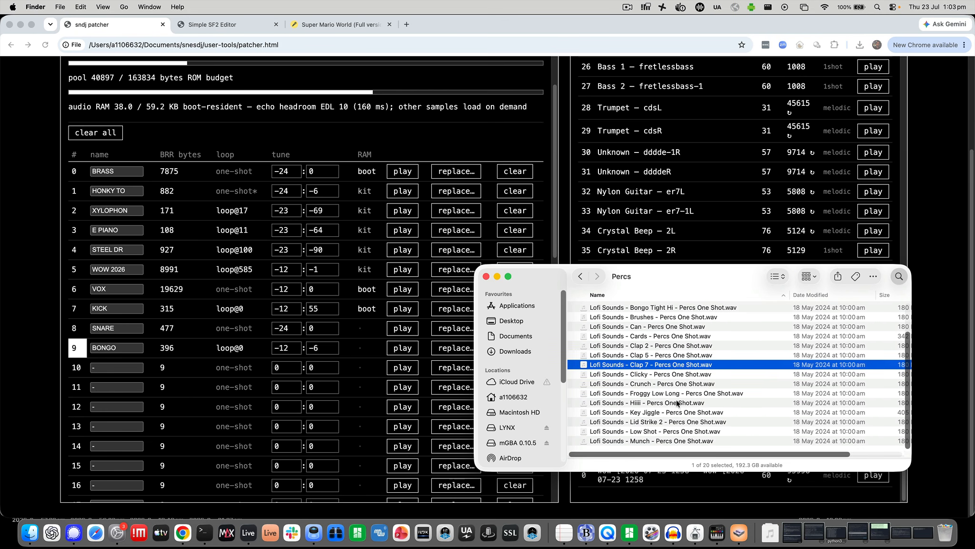
click(678, 403)
key(space)
key(space)
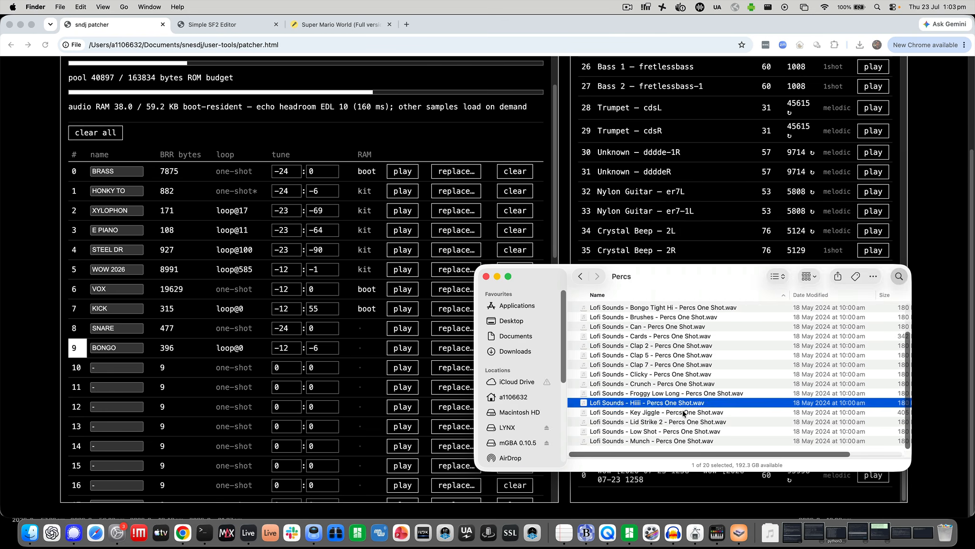
Step: Preview the Key Jiggle and Munch percussion one-shots
click(683, 412)
key(space)
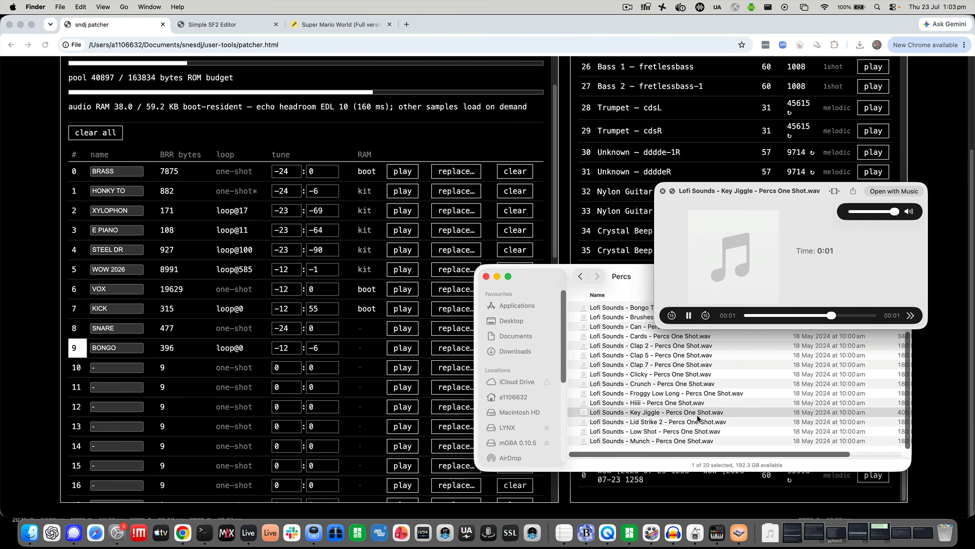
key(space)
click(671, 441)
key(space)
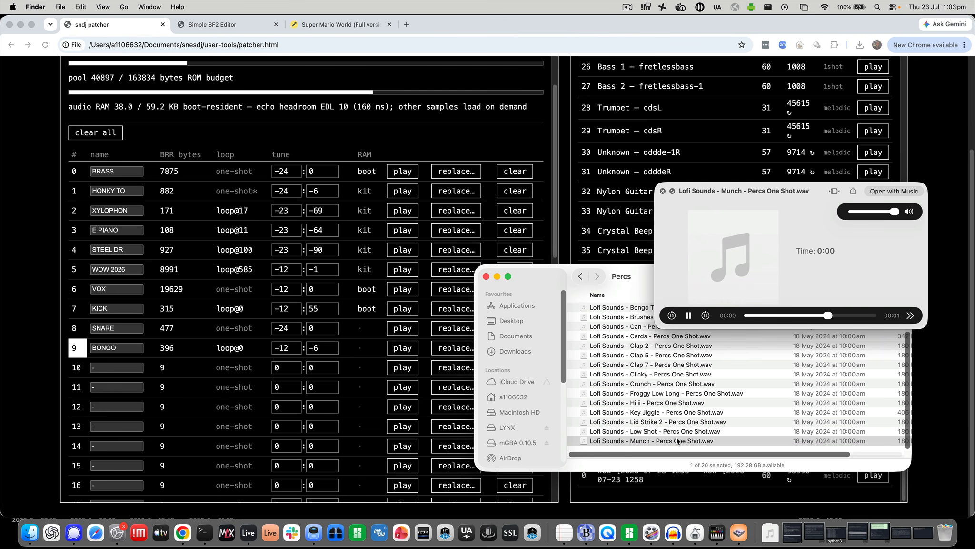
key(space)
Step: Import Lofi Sounds - Munch - Percs One Shot.wav into the patcher's next free sample pool slot
click(652, 375)
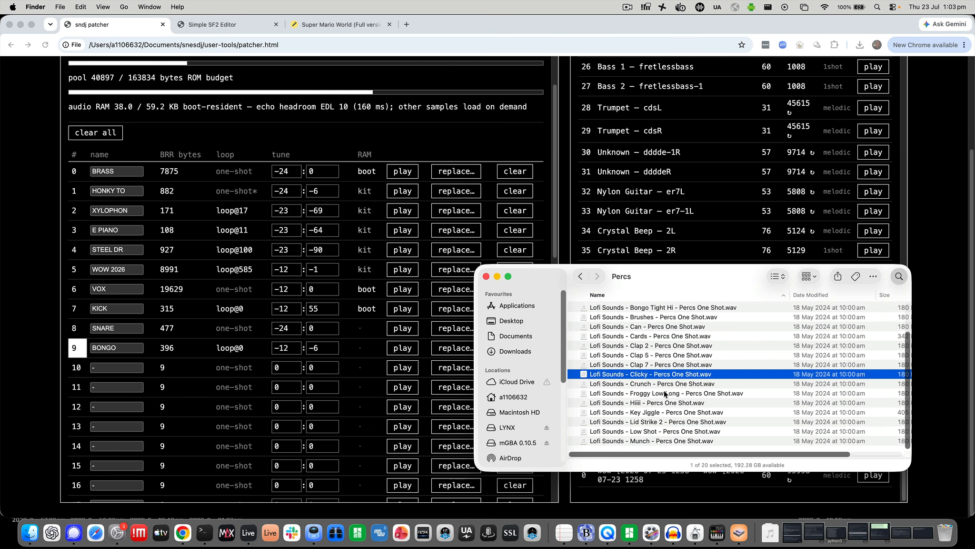
click(659, 441)
scroll(671, 381, up, 3)
scroll(643, 438, down, 3)
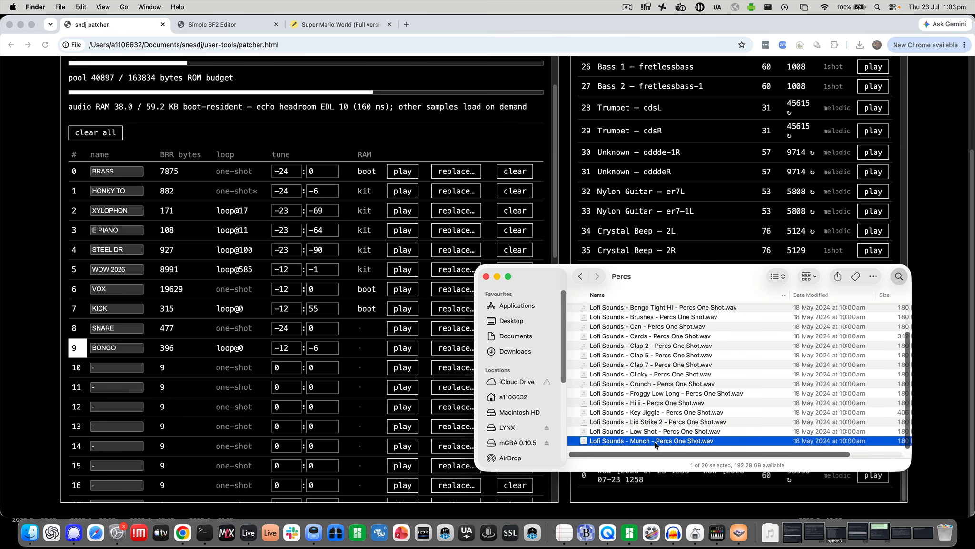
scroll(522, 263, up, 5)
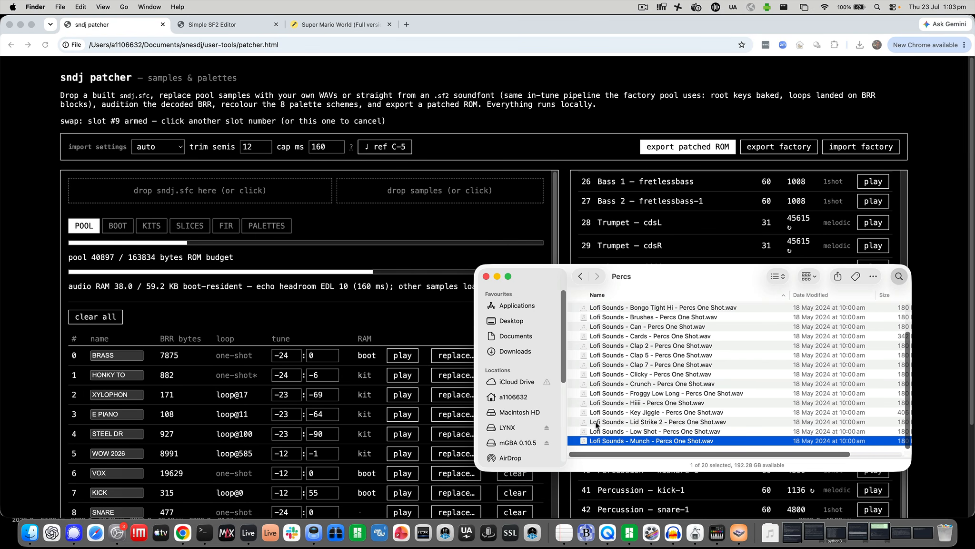
drag(601, 436, 390, 198)
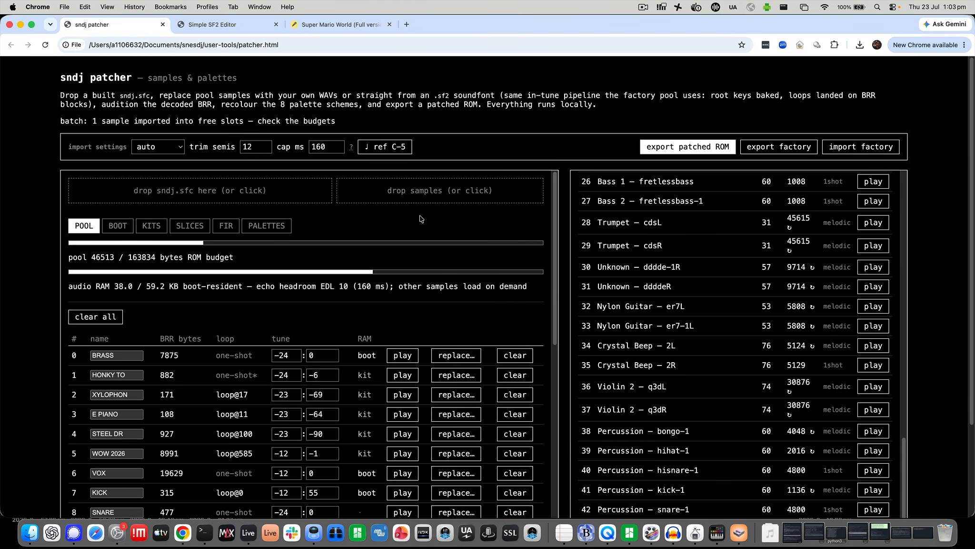
Step: Switch the BONGO and KICK pool slots from looping to one-shot playback
scroll(195, 417, down, 4)
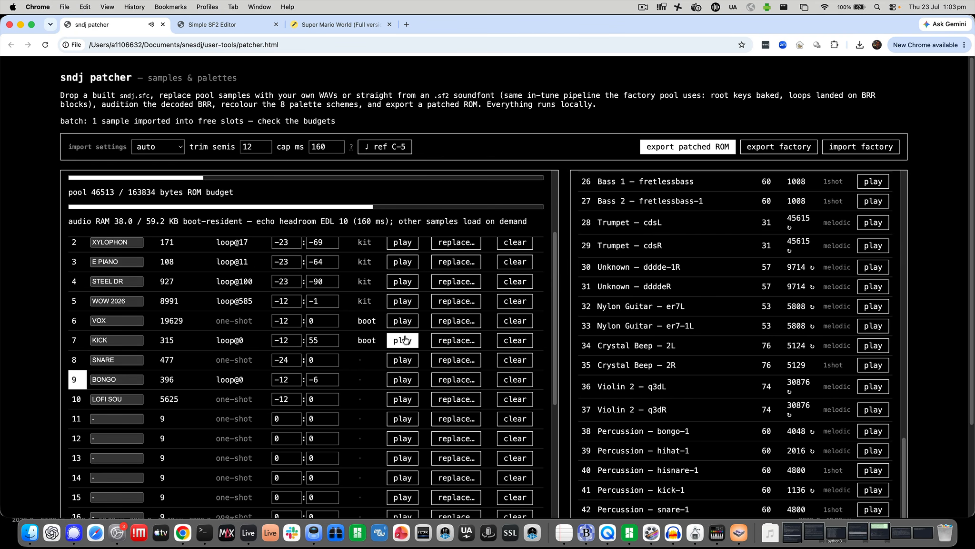
click(246, 379)
click(229, 339)
Step: Set the KICK slot's semitone tuning to -24 and play the sample
click(285, 340)
key(BackSpace)
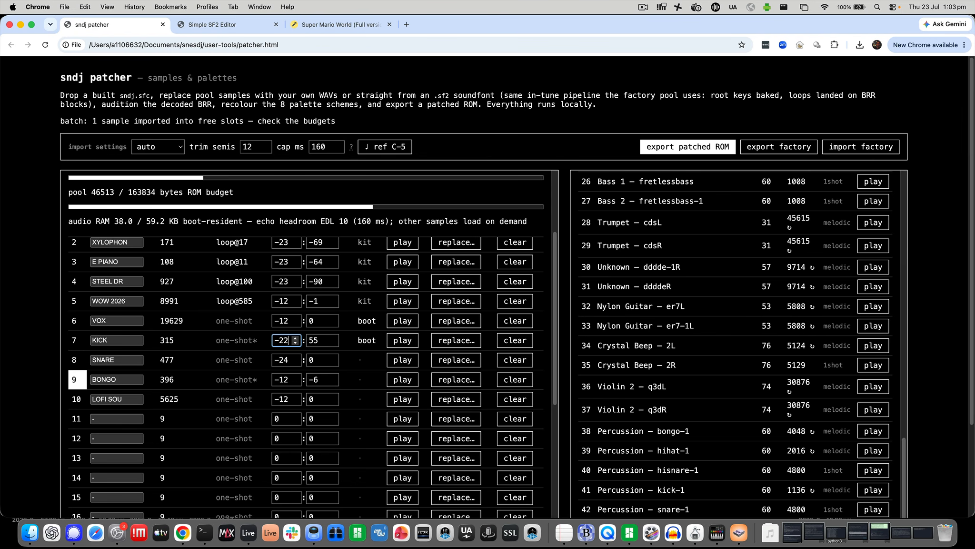
click(402, 340)
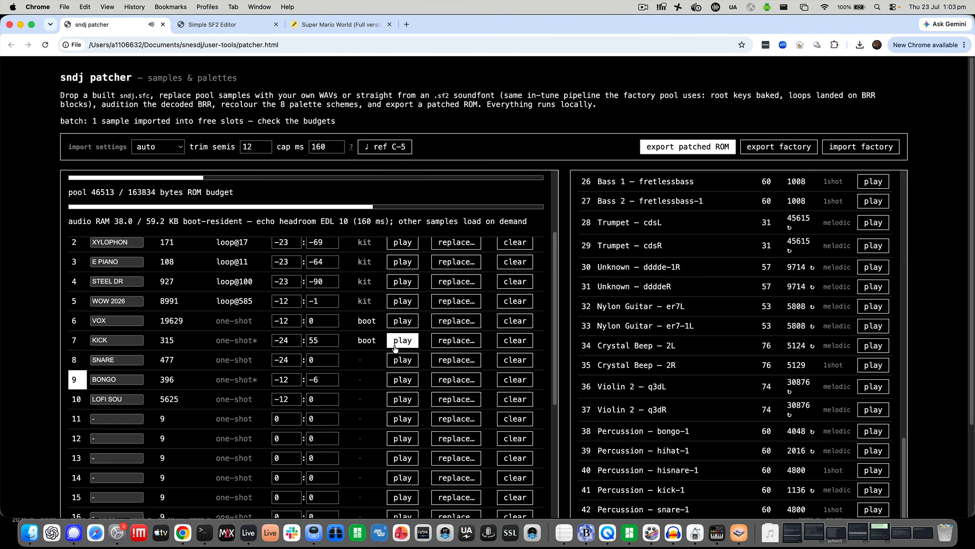
Step: Try a semitone tuning of -36 on the SNARE slot and play the sample
click(289, 359)
key(BackSpace)
key(BackSpace)
text(36)
click(398, 360)
Step: Set the SNARE slot's semitone tuning back to -24 and play it again
click(285, 361)
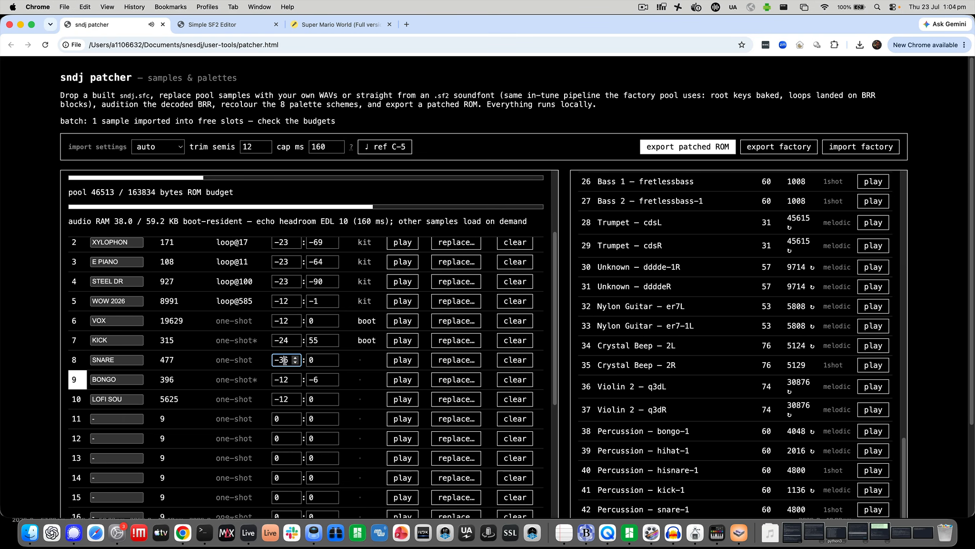
text(4)
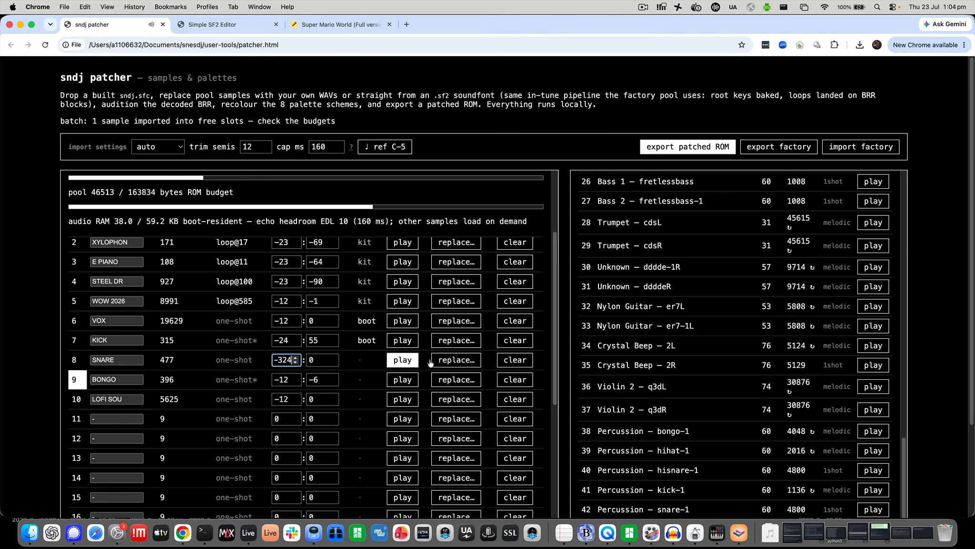
key(Left)
key(BackSpace)
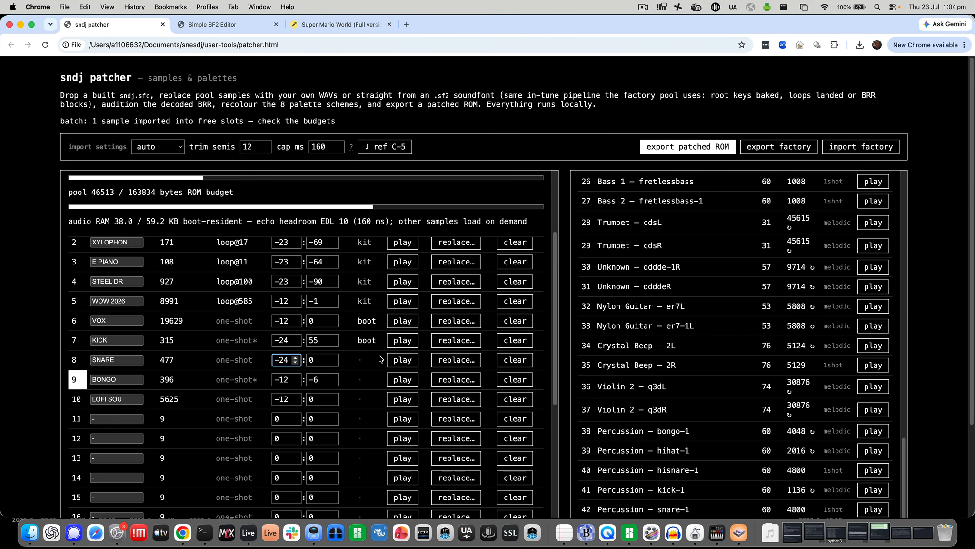
click(395, 358)
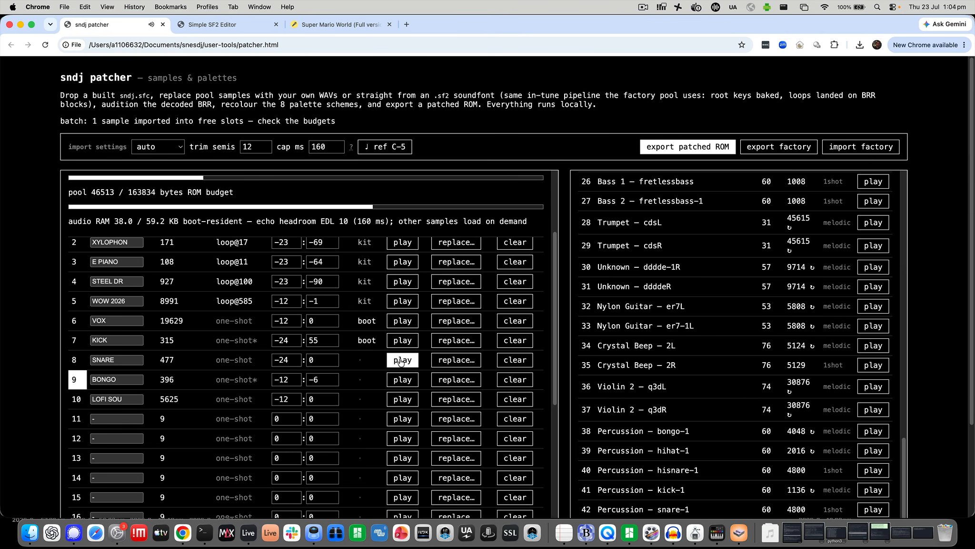
Step: Set the BONGO slot's semitone tuning to -24 and play the sample
click(295, 381)
key(BackSpace)
text(4)
click(401, 381)
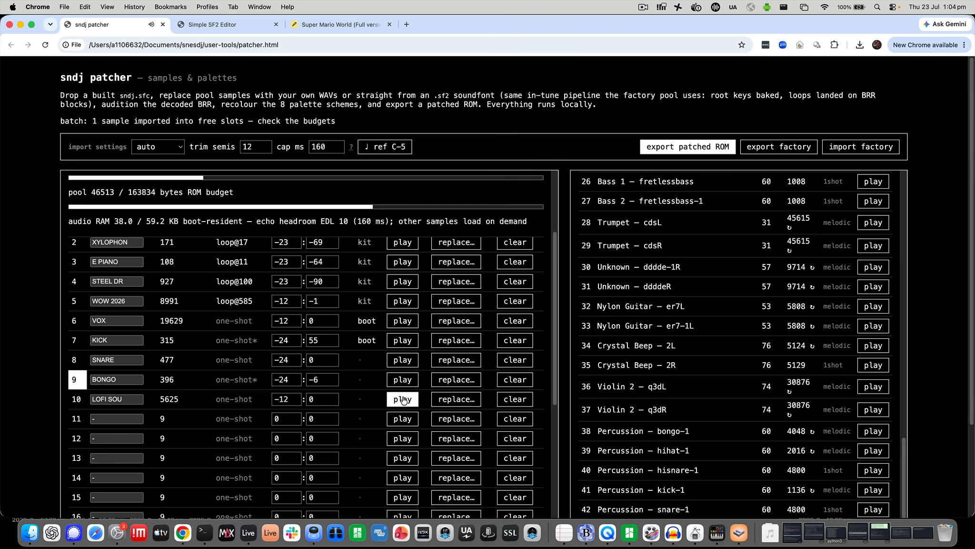
Step: Review the tuned pool slots and open the BOOT instrument settings
scroll(223, 378, up, 3)
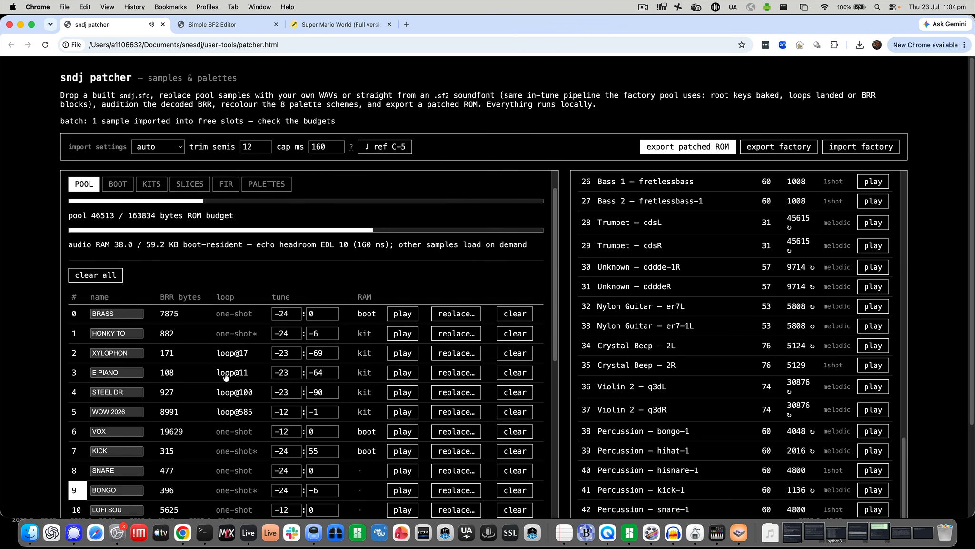
scroll(226, 377, down, 2)
scroll(226, 377, up, 1)
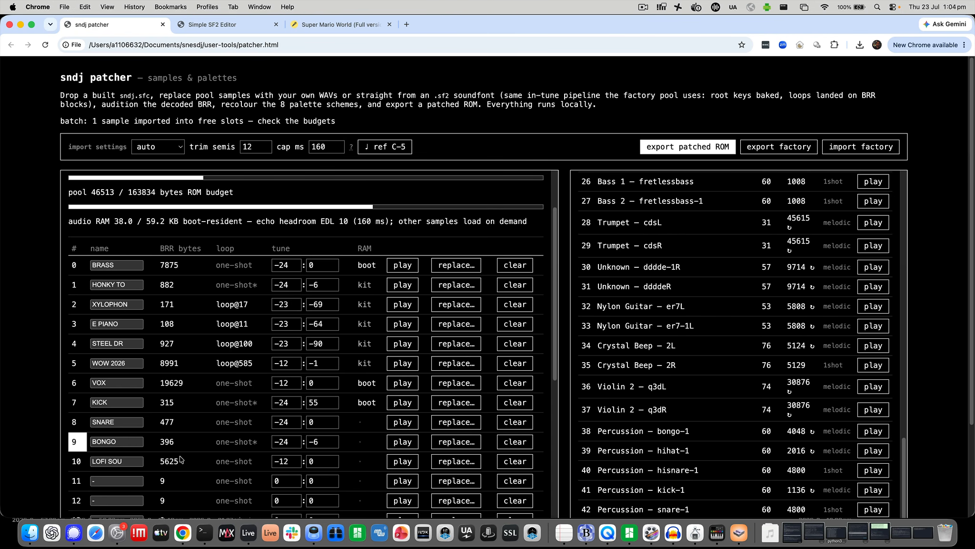
scroll(137, 376, up, 4)
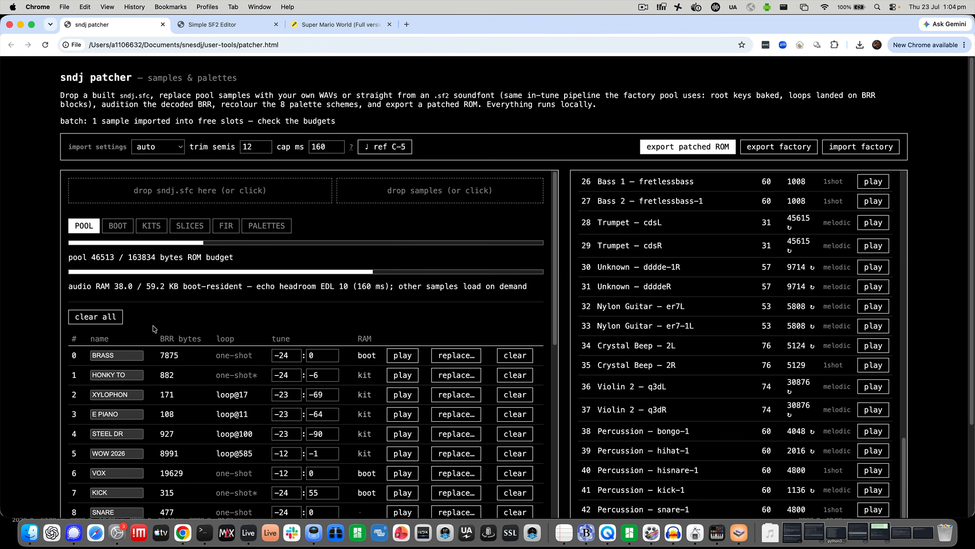
click(116, 227)
scroll(205, 332, down, 3)
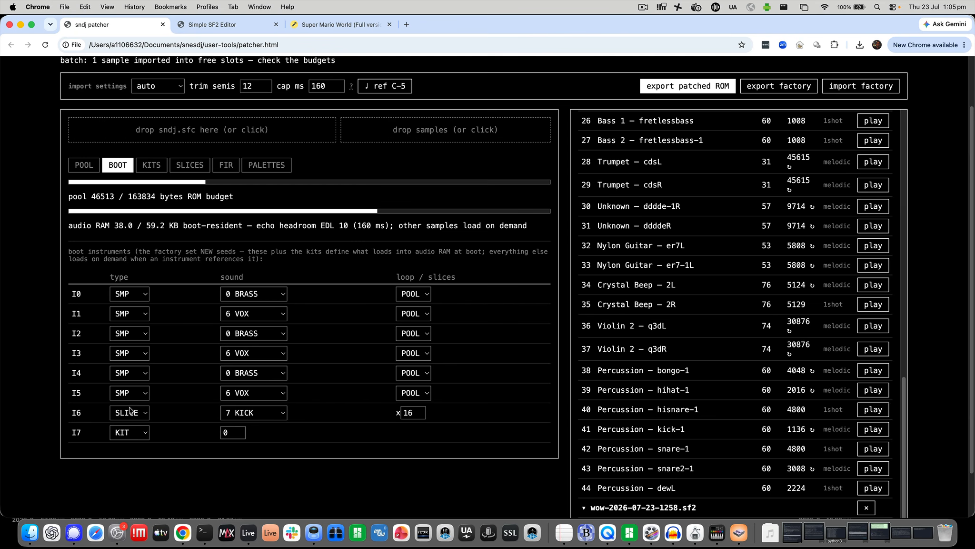
Step: Examine the type, sound and loop choices available for boot instrument I0 without changing them
click(148, 292)
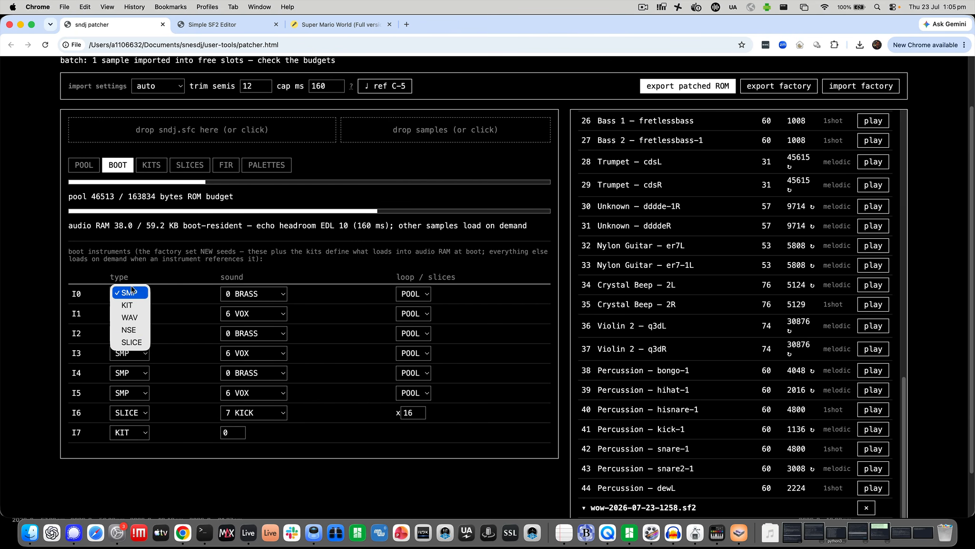
click(163, 294)
click(136, 293)
click(132, 295)
click(263, 294)
click(264, 294)
click(413, 298)
click(415, 287)
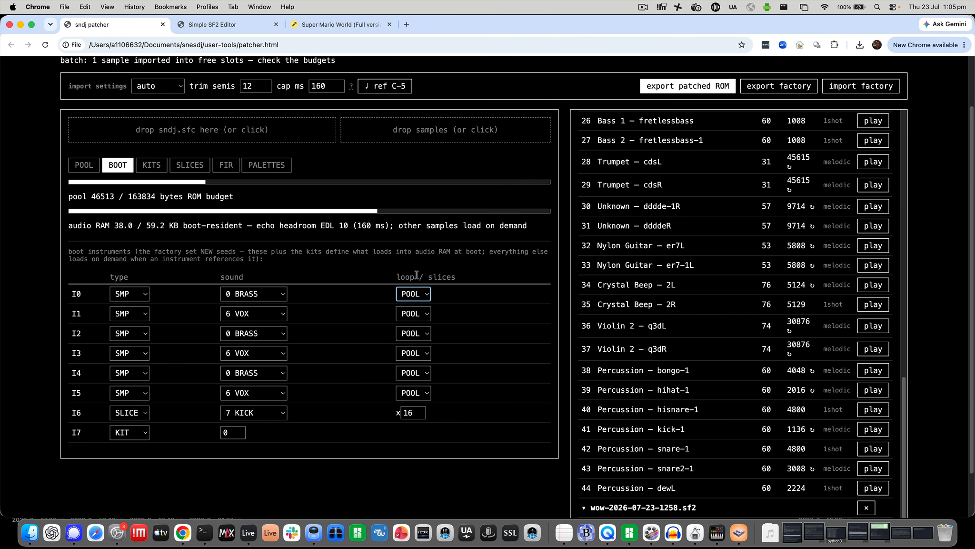
drag(398, 276, 475, 278)
click(414, 294)
click(491, 315)
click(254, 296)
click(255, 296)
Step: Assign the sounds 1 HONKY TO, 2 XYLOPHON, 3 E PIANO and 4 STEEL DR to boot instruments I1 through I4 respectively
click(254, 313)
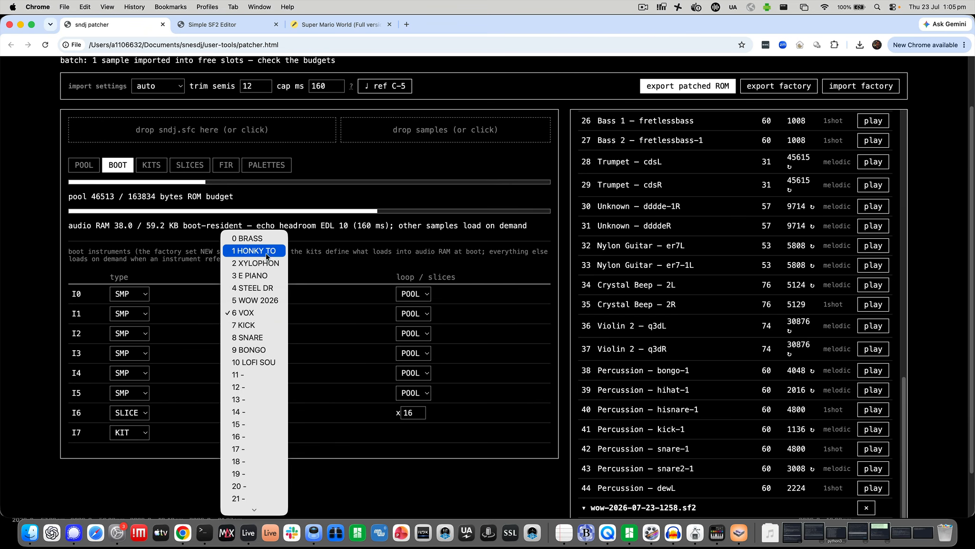
click(266, 251)
click(254, 333)
click(256, 359)
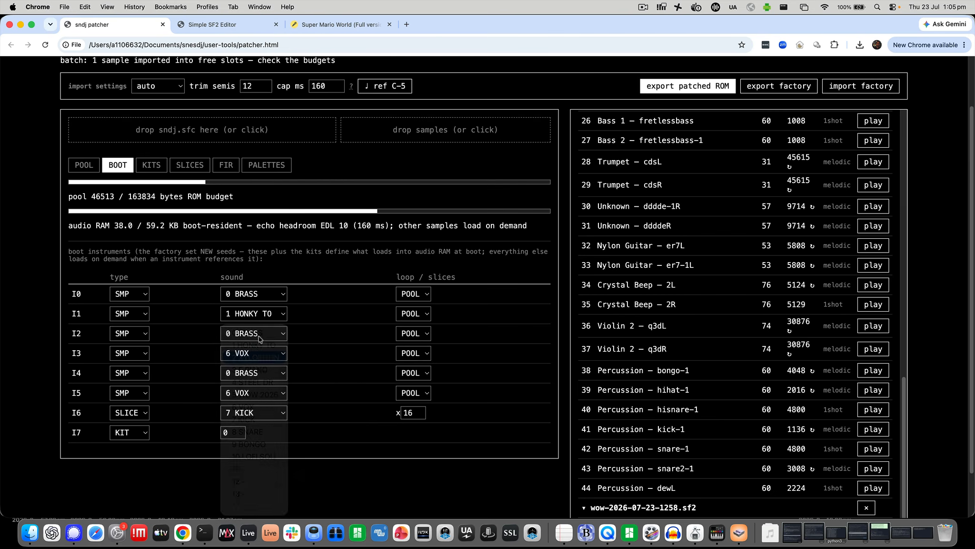
click(260, 353)
click(271, 315)
click(255, 372)
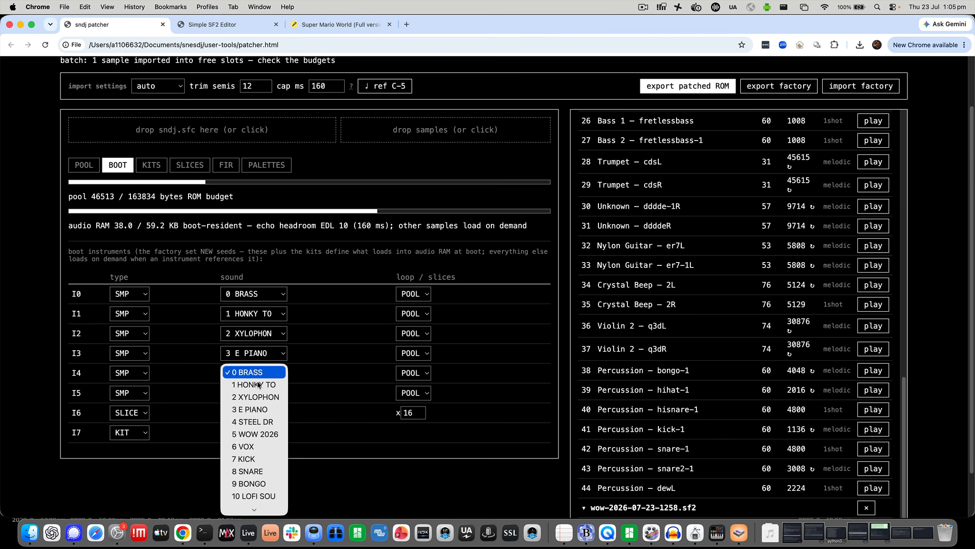
click(262, 421)
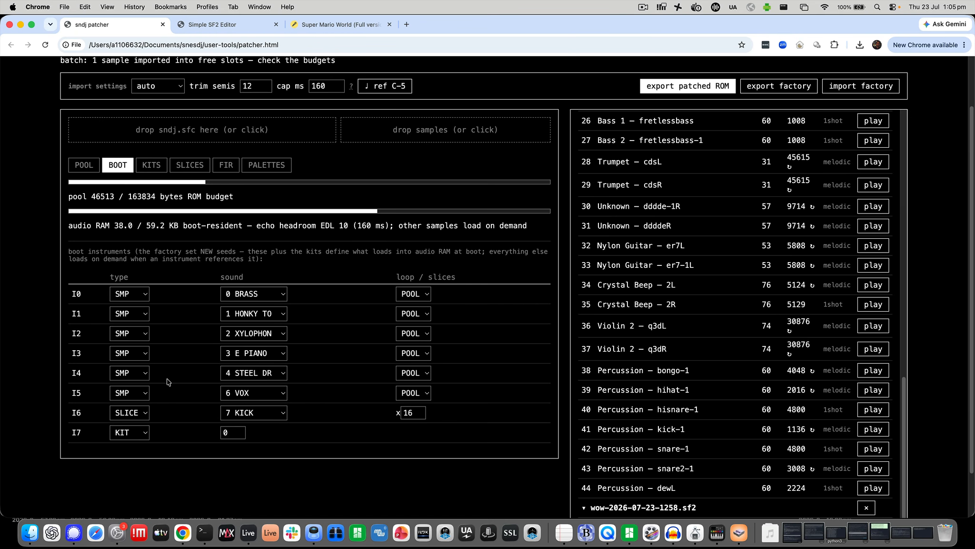
Step: Try 5 WOW 2026 as boot instrument I5's sound, and replace it with 4 STEEL DR
drag(66, 226, 233, 212)
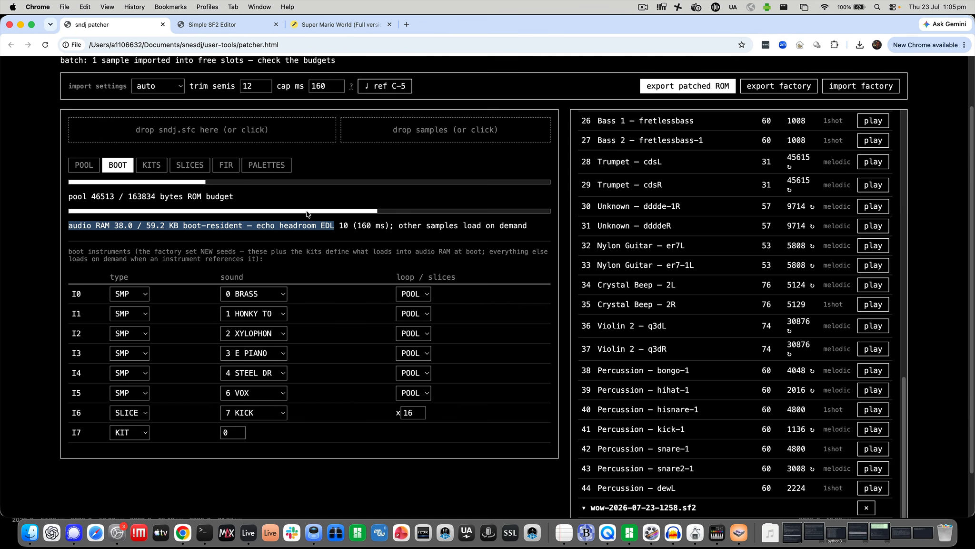
click(304, 375)
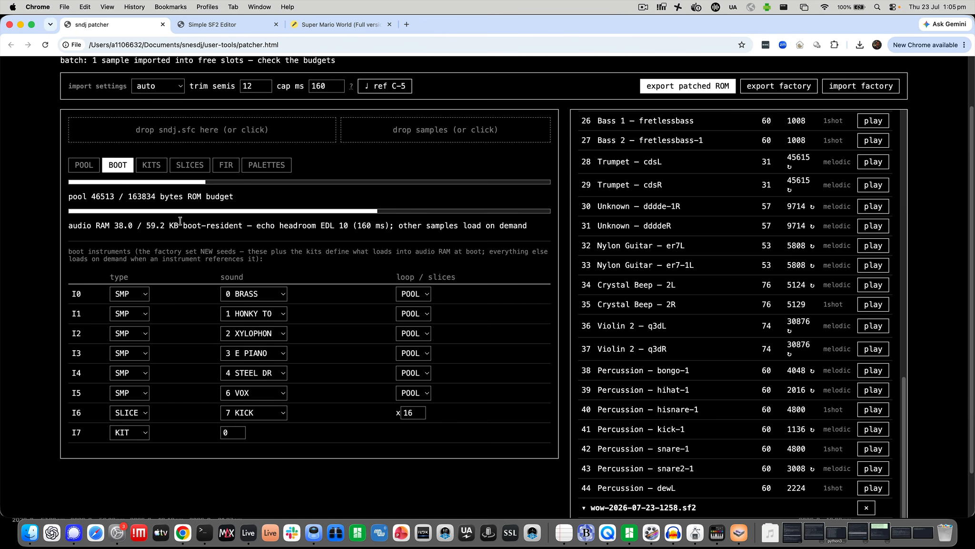
click(254, 395)
click(269, 385)
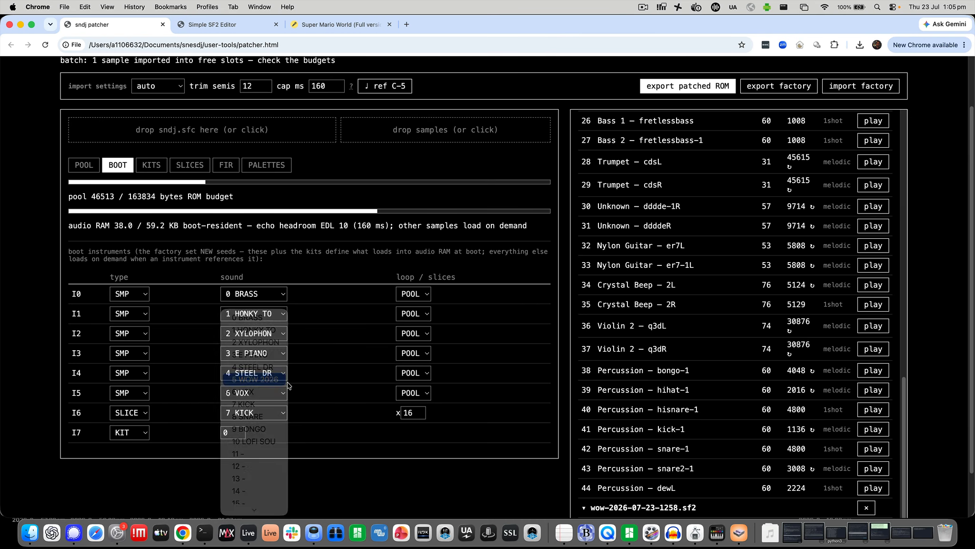
click(260, 397)
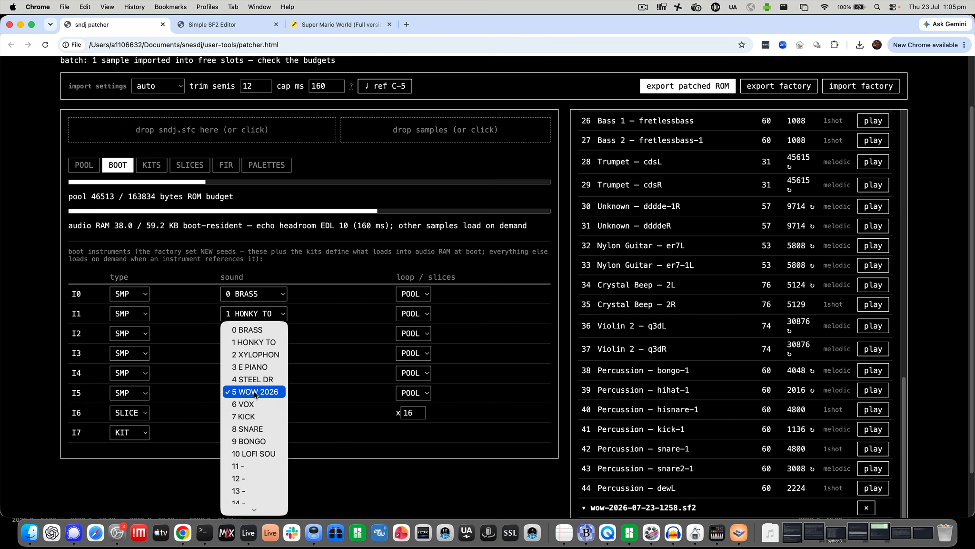
click(274, 380)
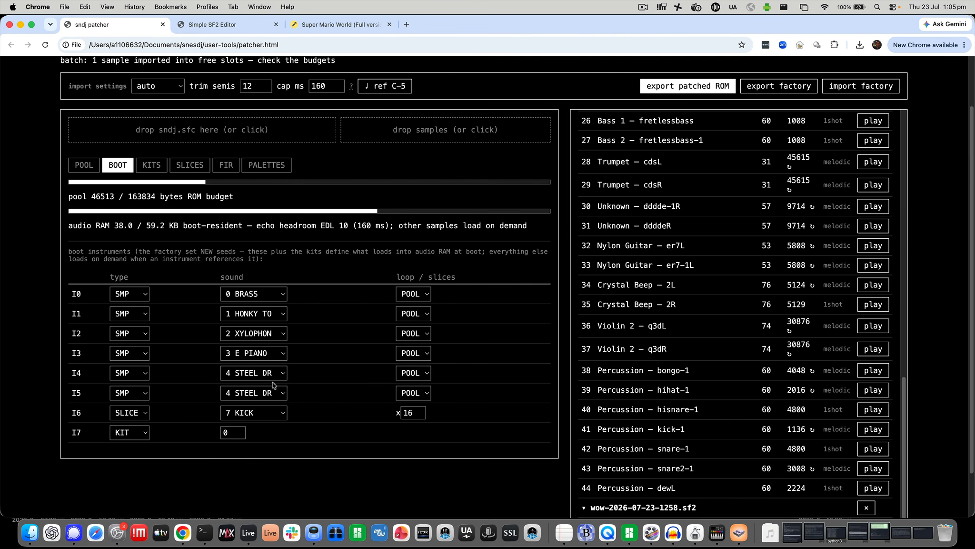
Step: Assign the sound 5 WOW 2026 to boot instrument I5 and 6 VOX to I6, and keep I7's type as KIT
click(265, 372)
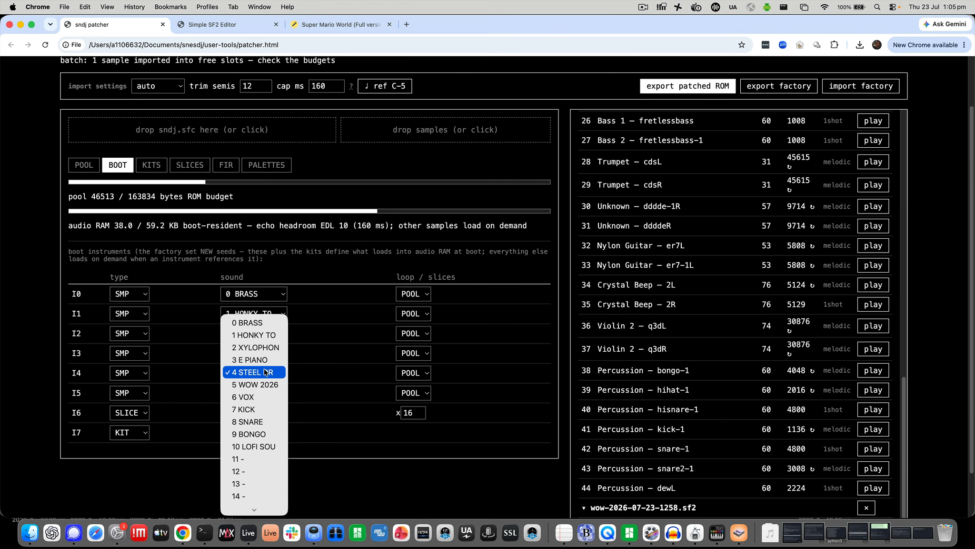
click(281, 371)
click(259, 395)
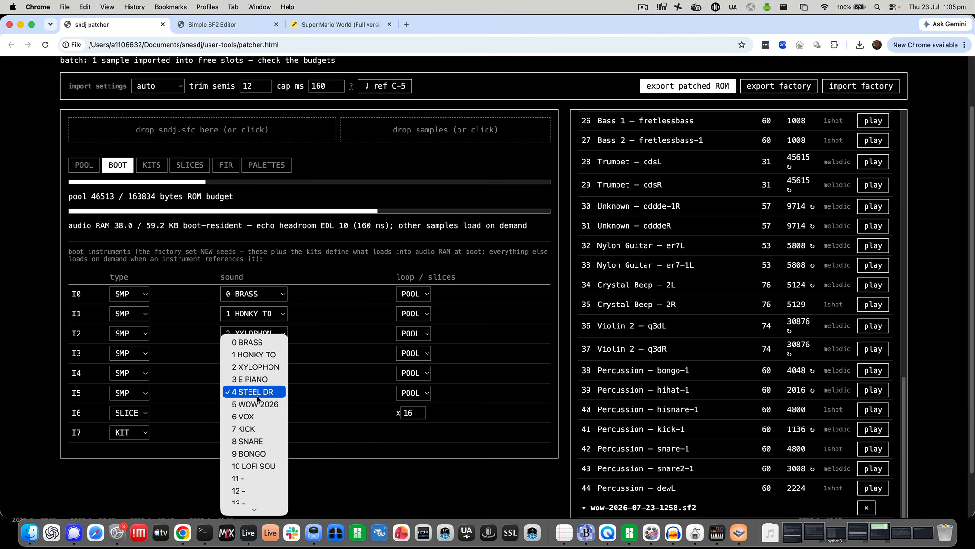
click(265, 402)
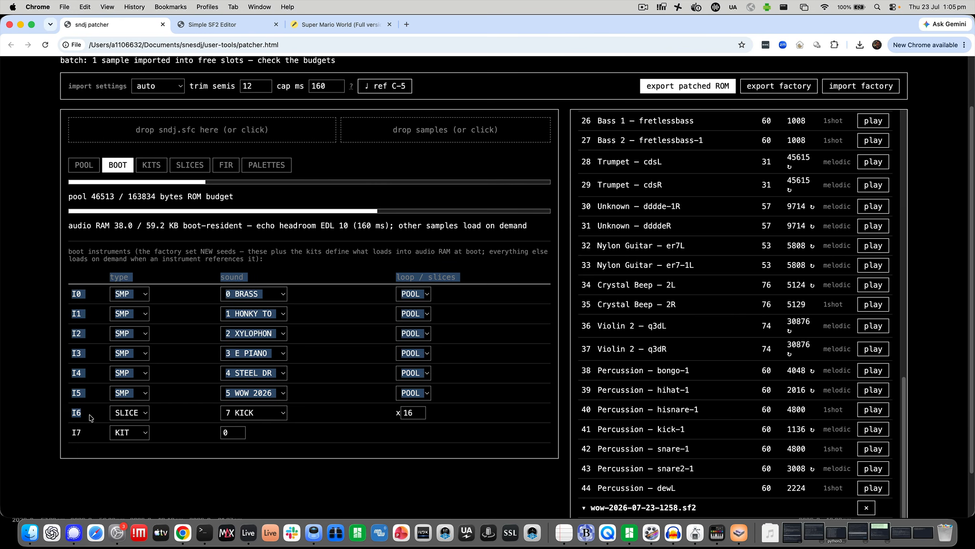
click(255, 419)
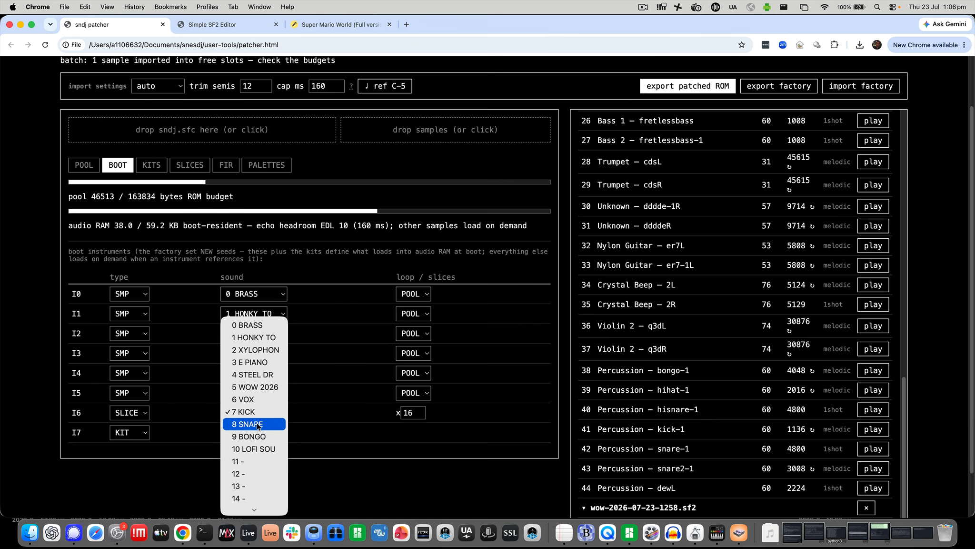
click(262, 400)
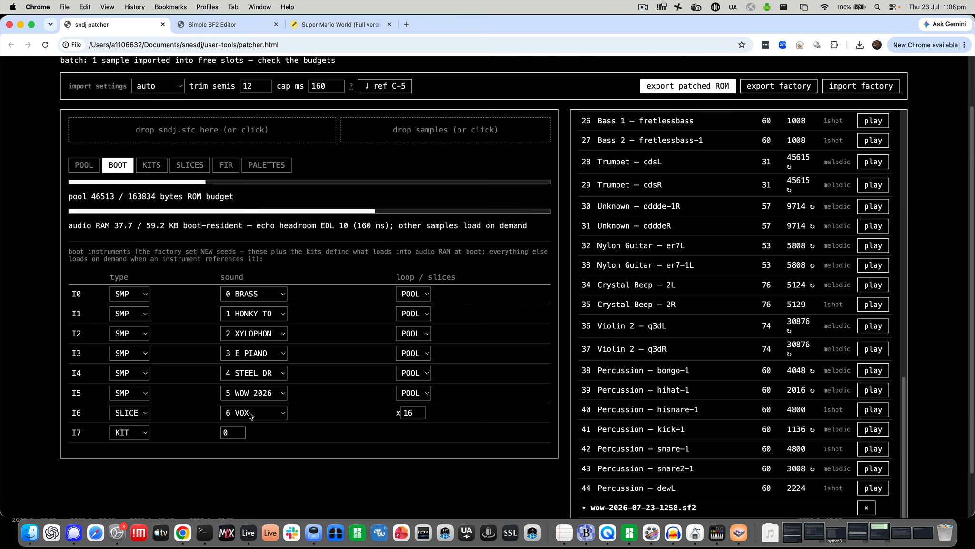
click(130, 432)
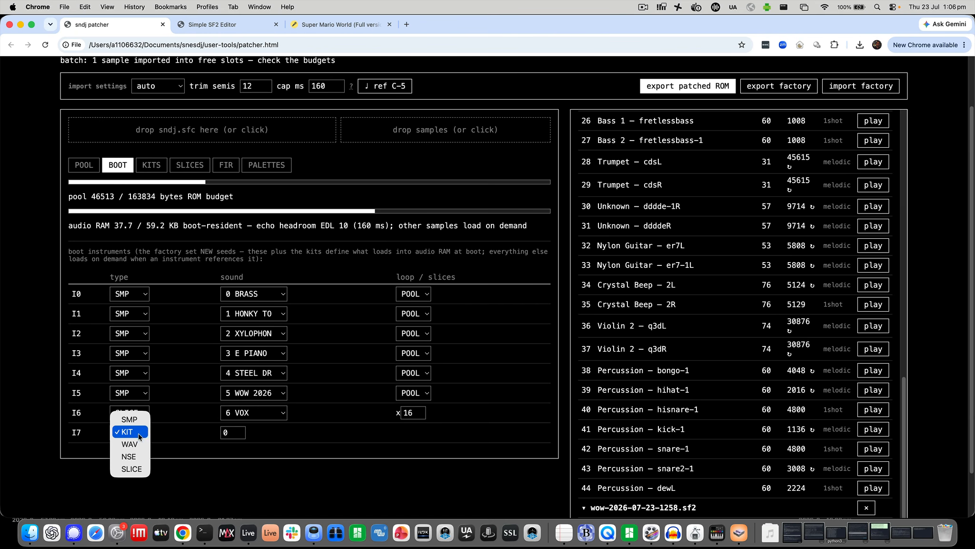
click(139, 434)
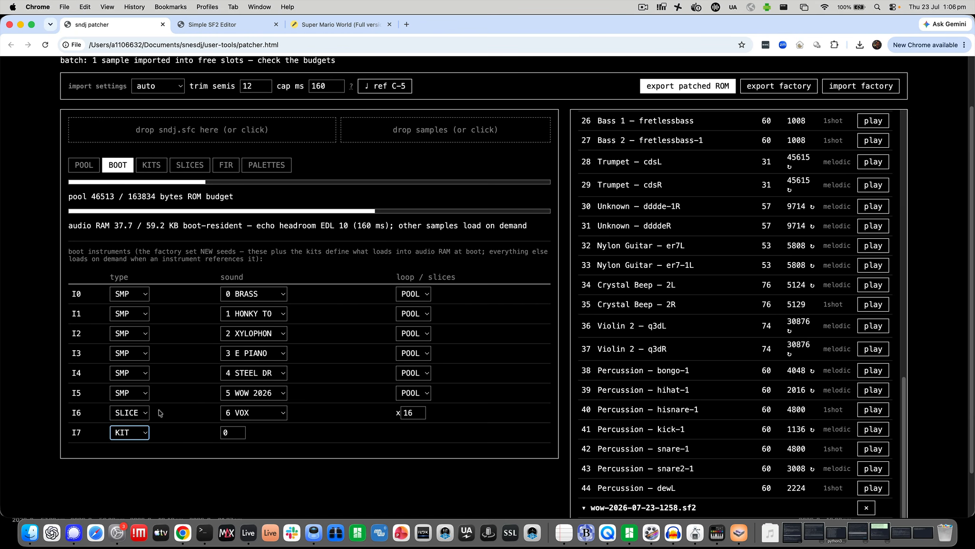
Step: In factory KIT 0, assign 7 KICK to slot 0, 8 SNARE to slot 1 and 9 BONGO to slot 2
click(125, 172)
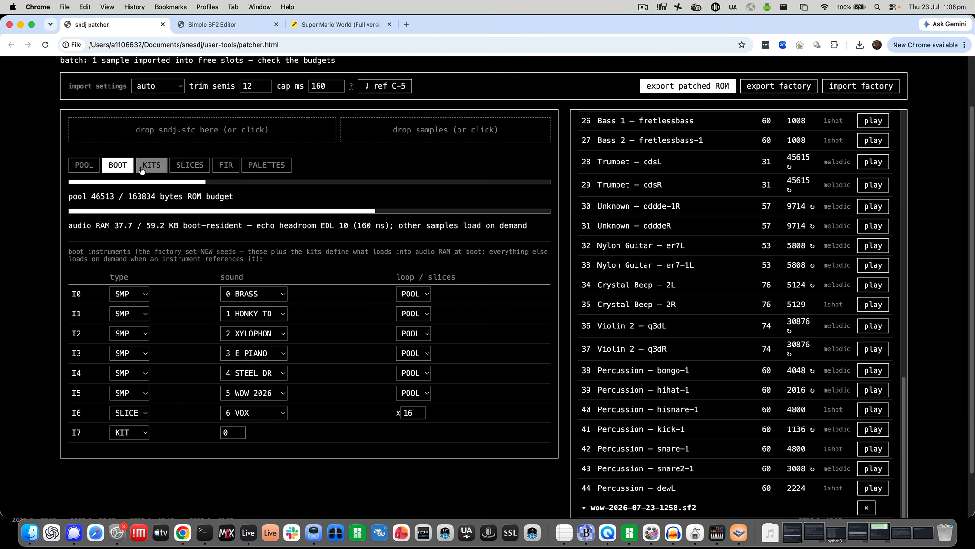
click(141, 169)
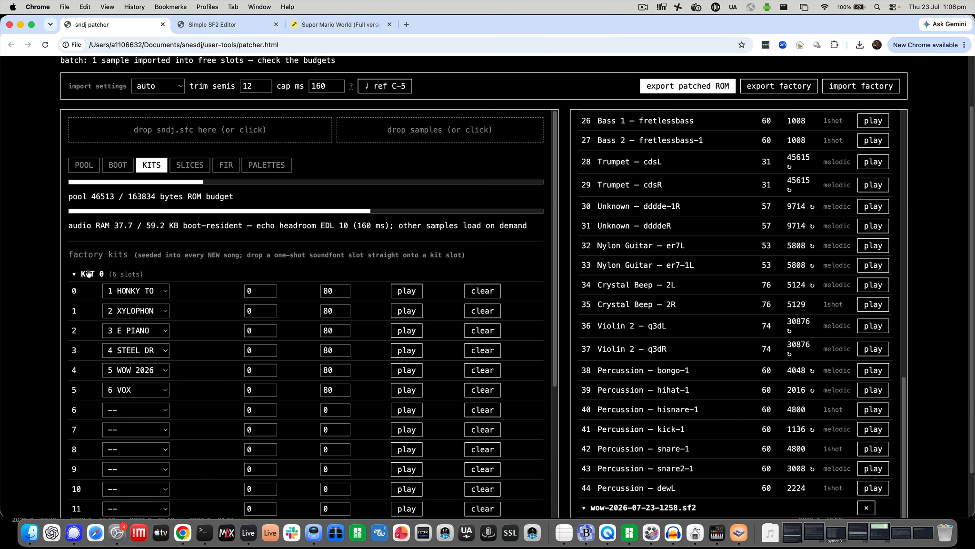
click(113, 288)
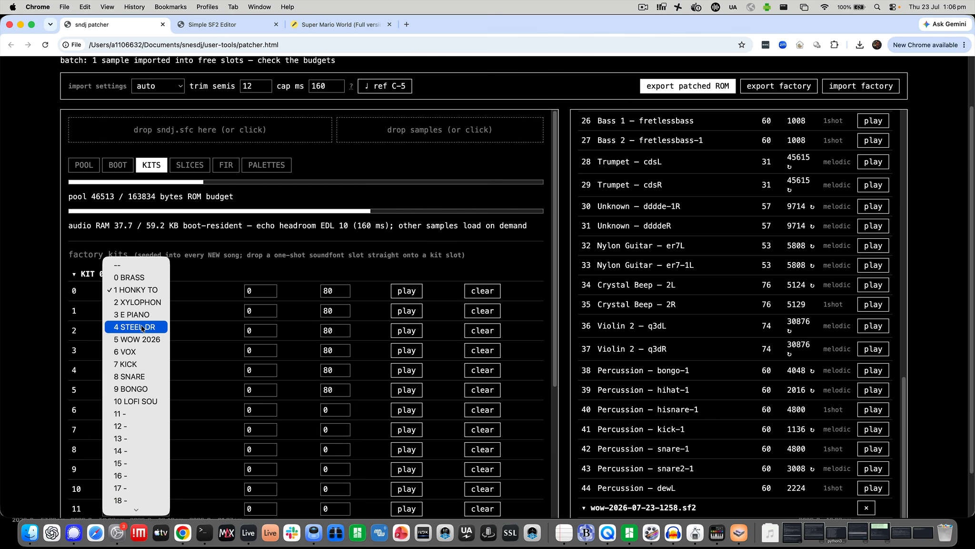
click(253, 285)
click(158, 289)
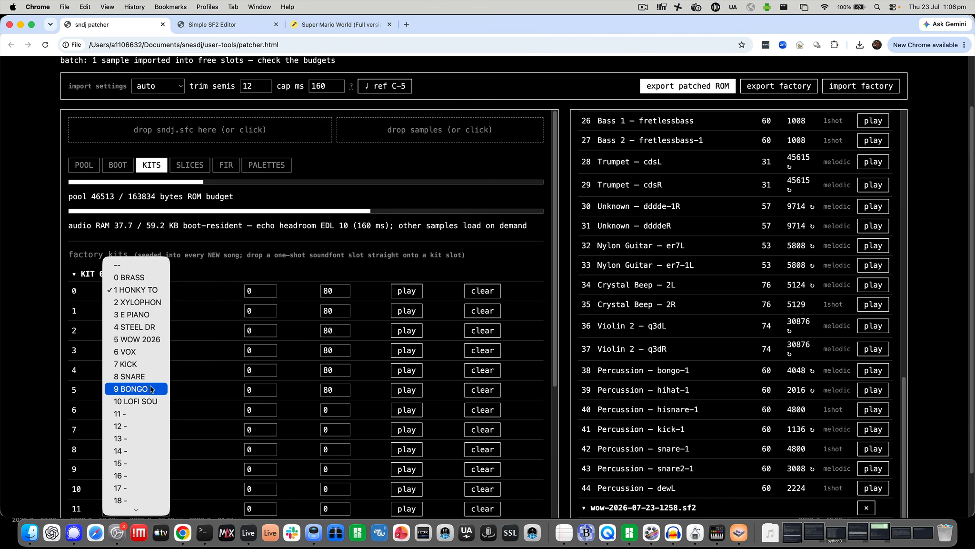
click(155, 364)
click(149, 312)
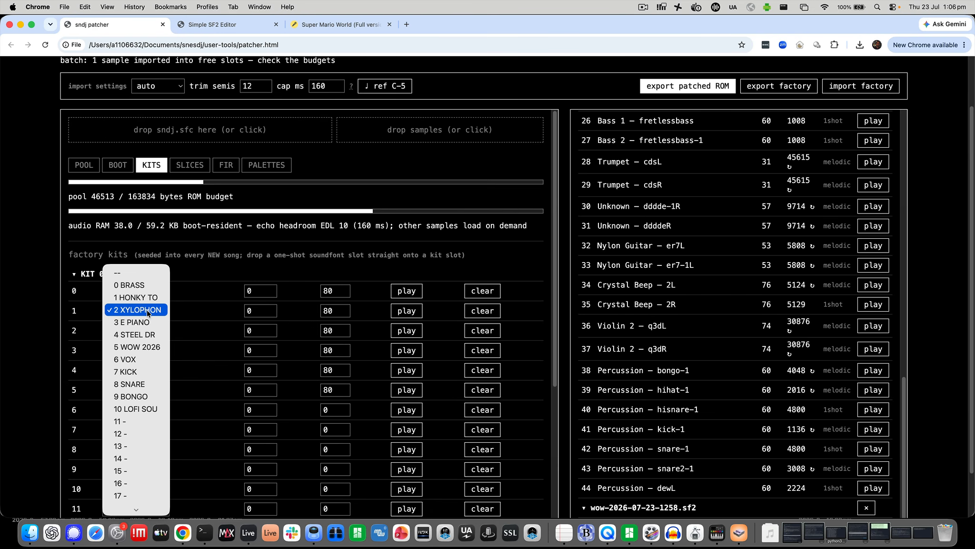
click(150, 384)
click(139, 332)
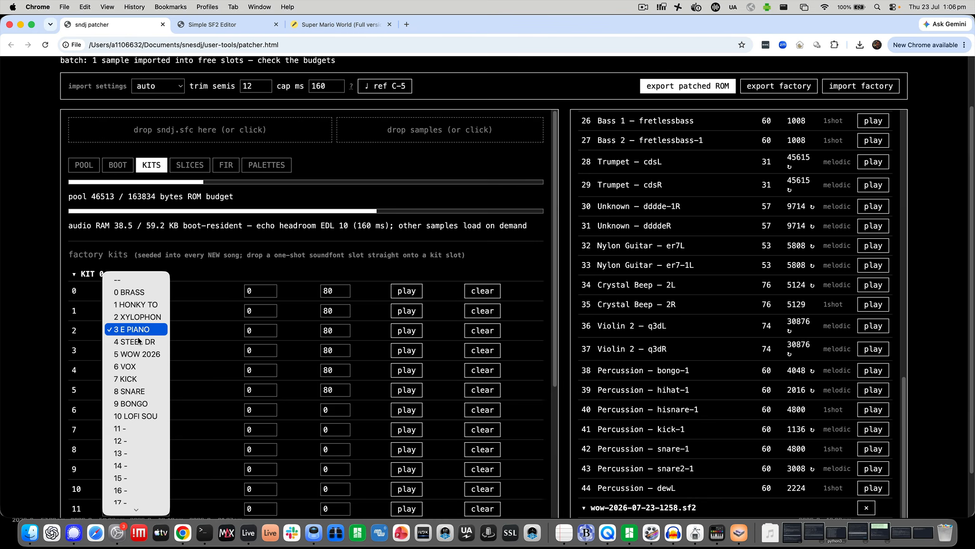
click(138, 403)
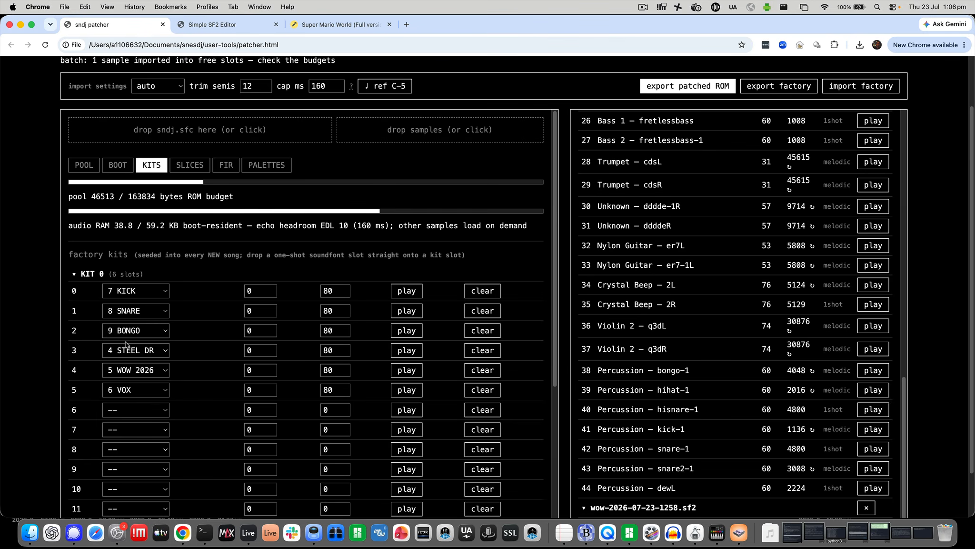
Step: Assign 10 LOFI SOU to KIT 0 slot 3, and set slots 4 and 5 to empty
click(125, 342)
click(139, 413)
click(144, 363)
click(135, 295)
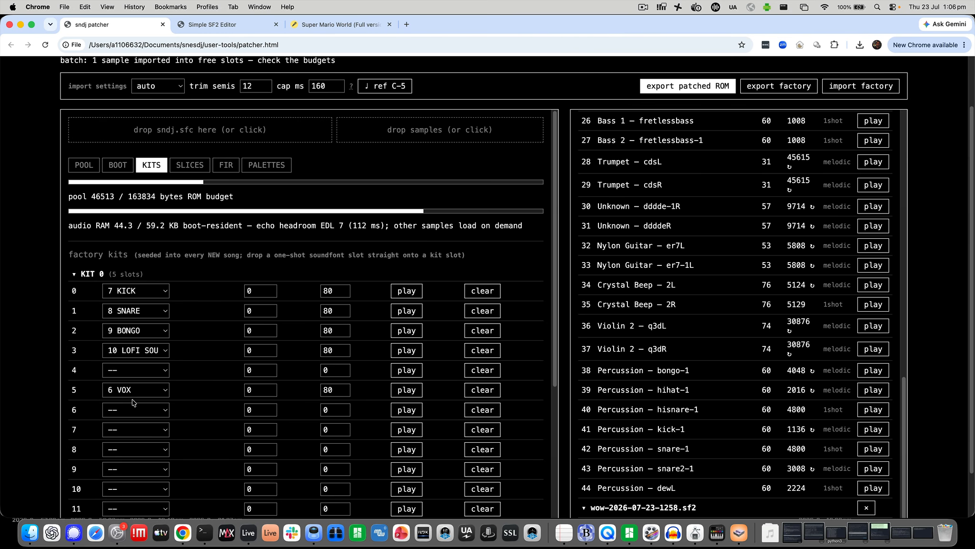
click(134, 394)
click(146, 299)
Step: Return to the sample pool and clear the LOFI SOU sample from slot 10
click(82, 164)
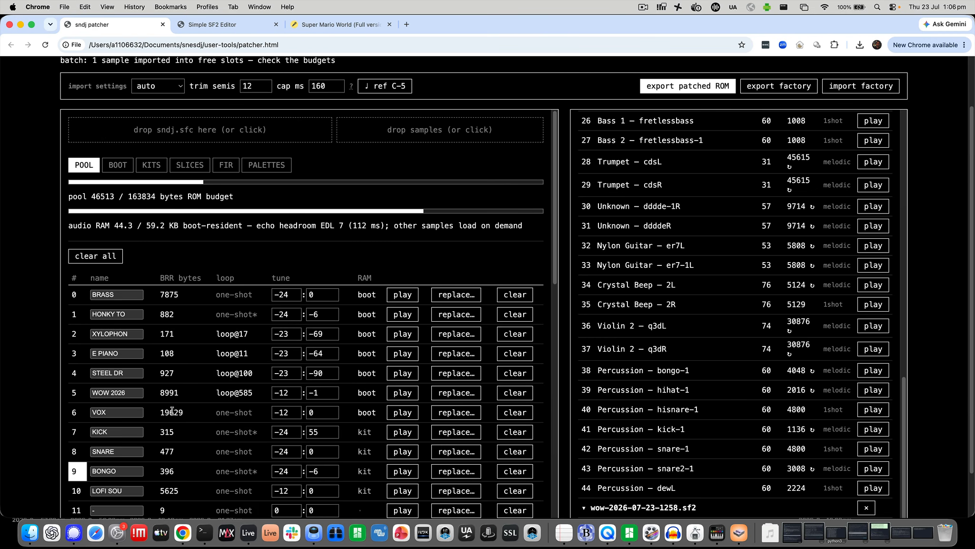
scroll(215, 444, down, 1)
scroll(215, 444, down, 1)
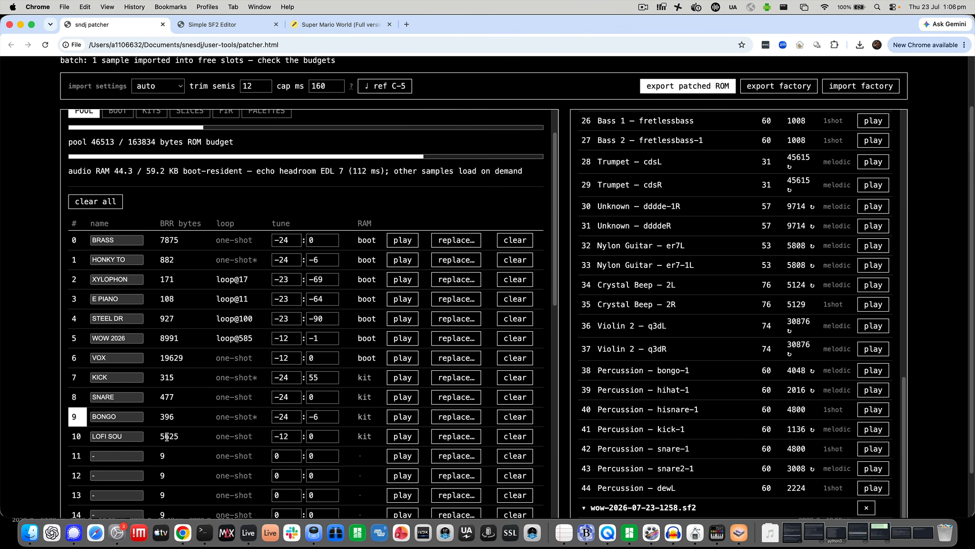
click(515, 436)
Step: Set the import trim to 24 semitones, import Lofi Sounds - Munch - Percs One Shot.wav into the pool again, and audition it
click(29, 533)
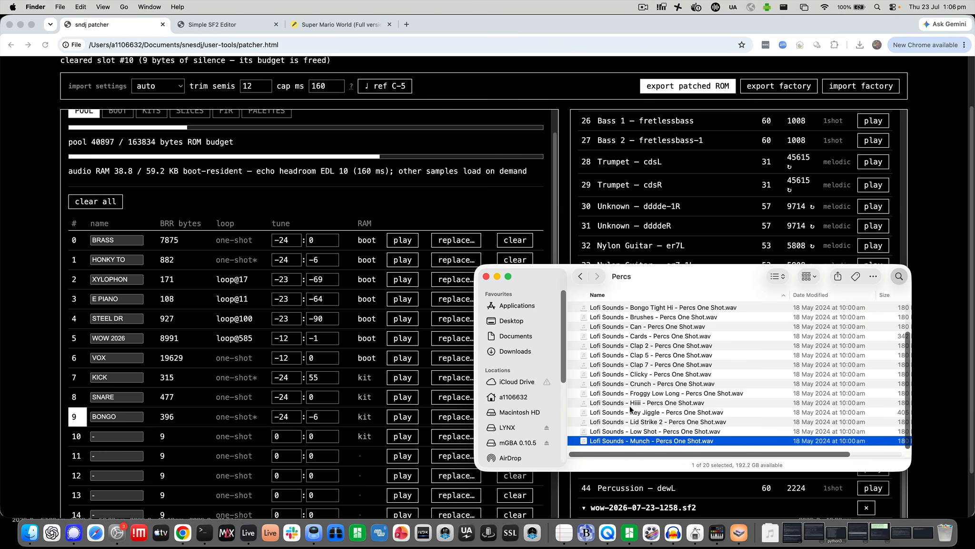
click(335, 108)
double_click(250, 86)
text(24)
click(543, 81)
key(super+Tab)
drag(647, 437, 376, 130)
scroll(292, 365, down, 3)
click(395, 418)
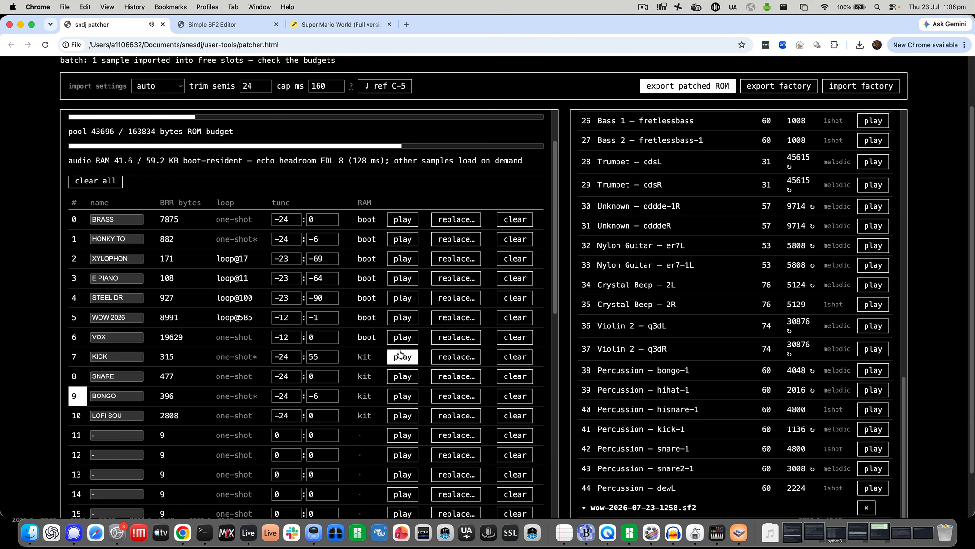
Step: Check KIT 0's slot assignments and the sound choices for slot 4 without changing them
scroll(245, 190, up, 3)
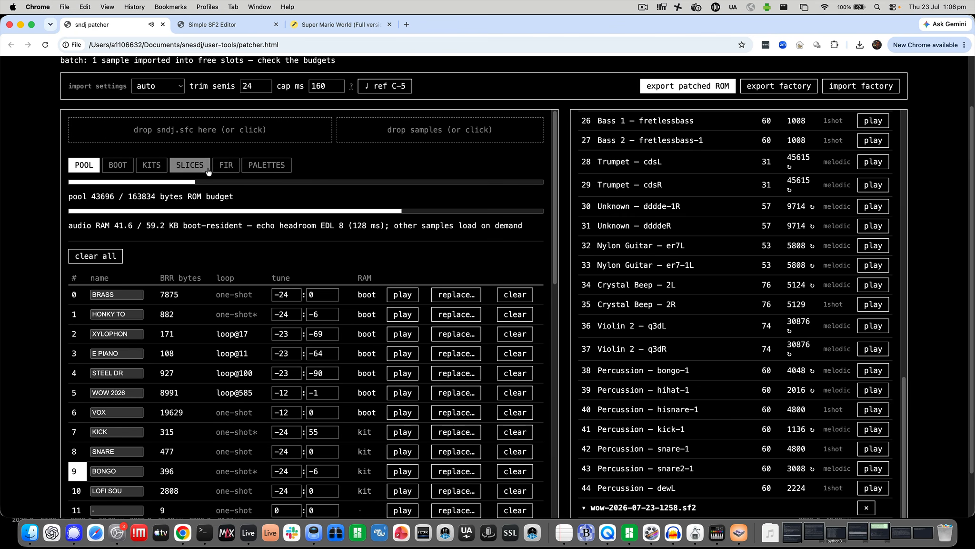
click(157, 165)
click(150, 369)
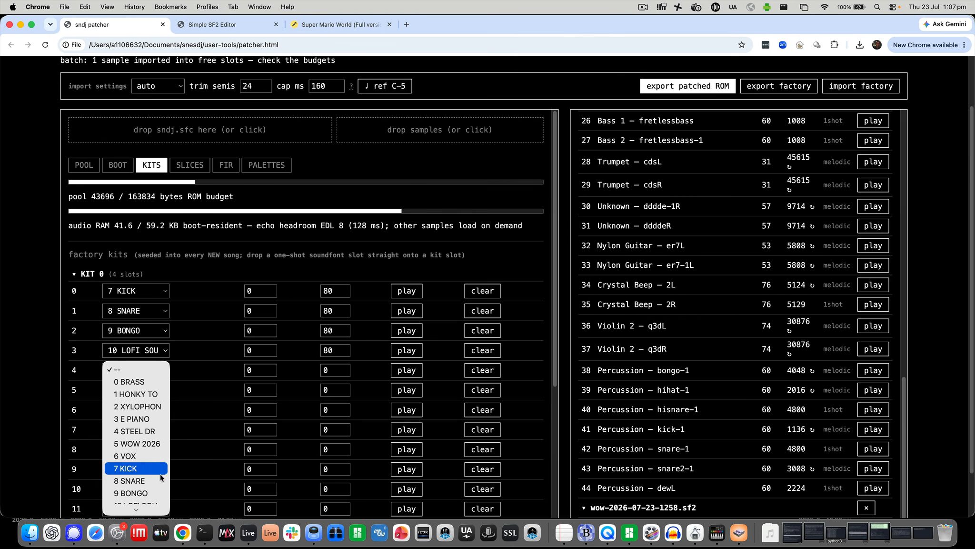
scroll(149, 498, down, 3)
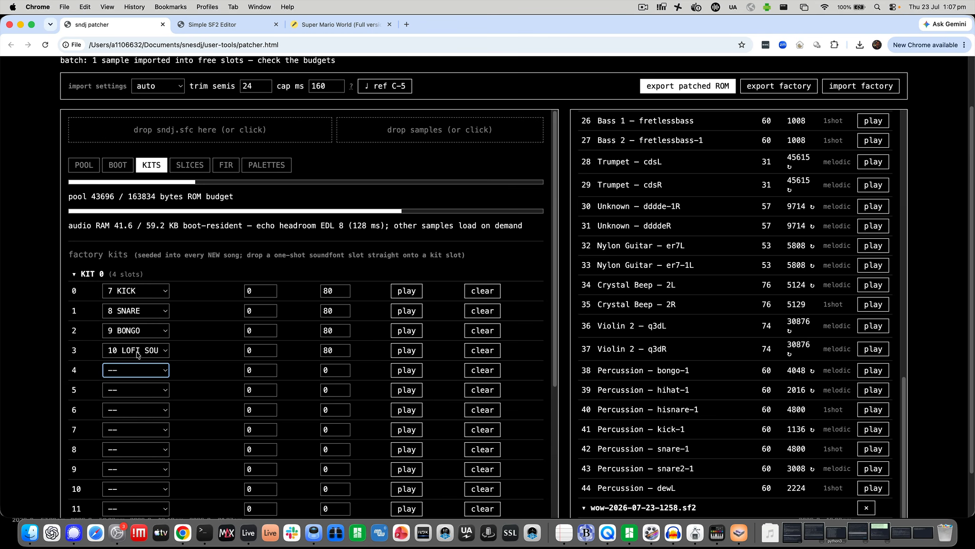
click(393, 219)
Step: Open the sample slicing view, choose 6 VOX as the sample and set it to 16 slices
click(174, 165)
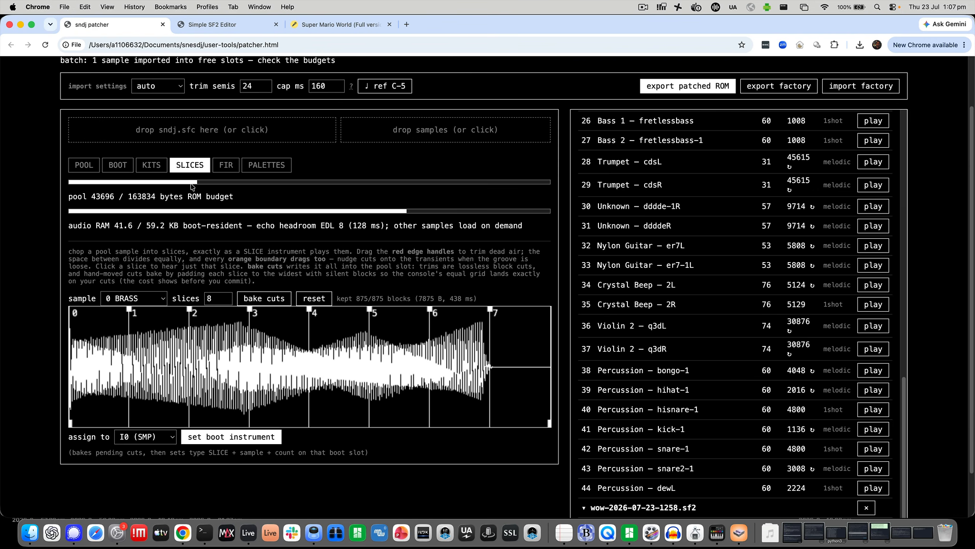
click(164, 296)
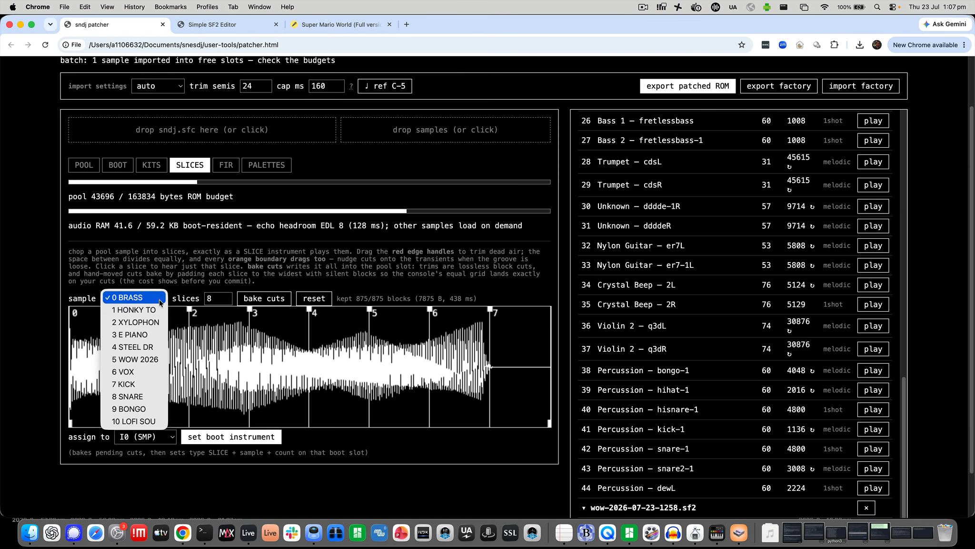
click(134, 371)
double_click(212, 298)
text(16)
click(246, 257)
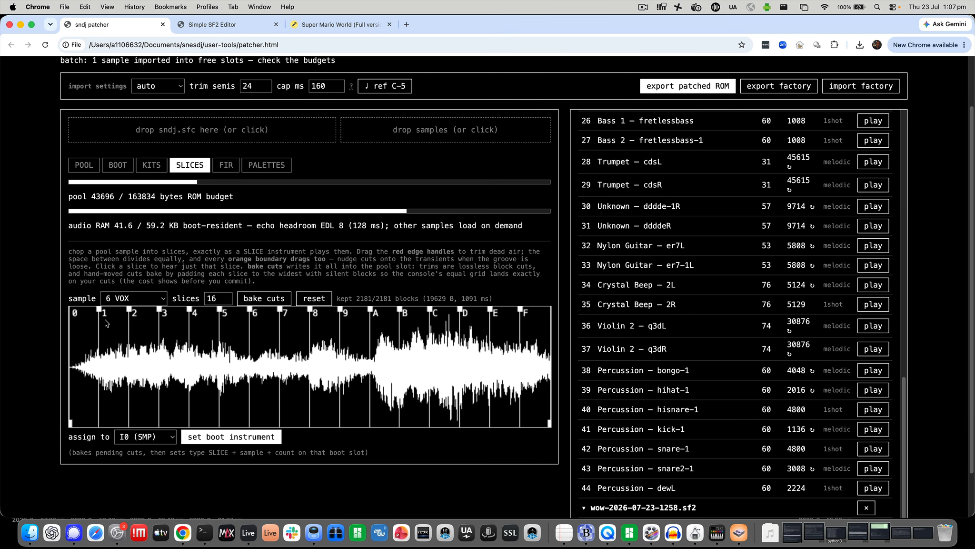
Step: Try moving several of the early VOX slice boundaries, and reset the cuts to equal divisions
drag(102, 313, 104, 334)
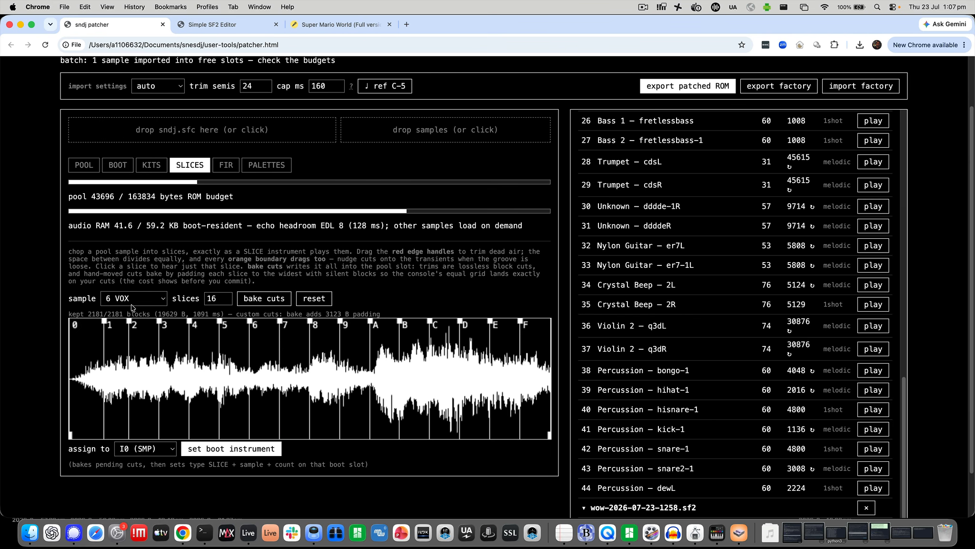
drag(129, 324, 200, 326)
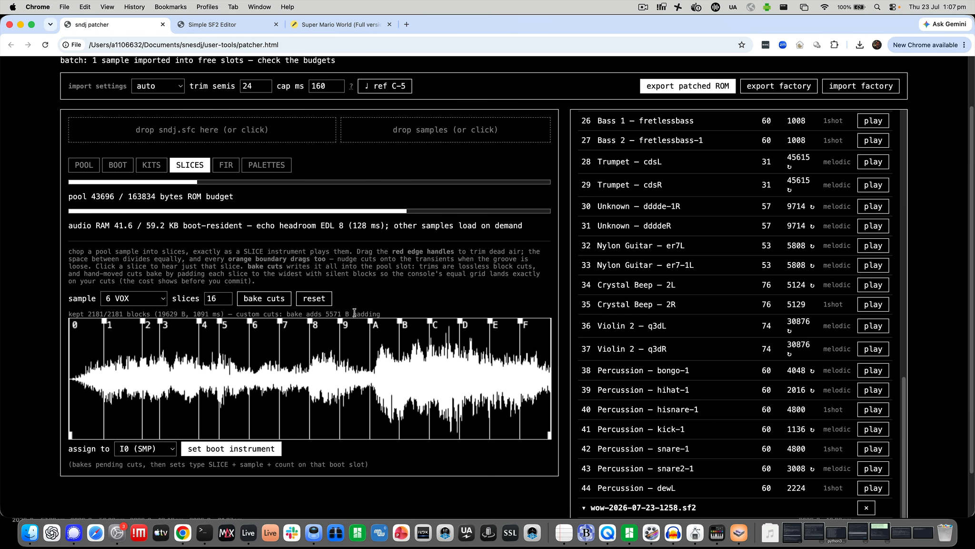
click(175, 323)
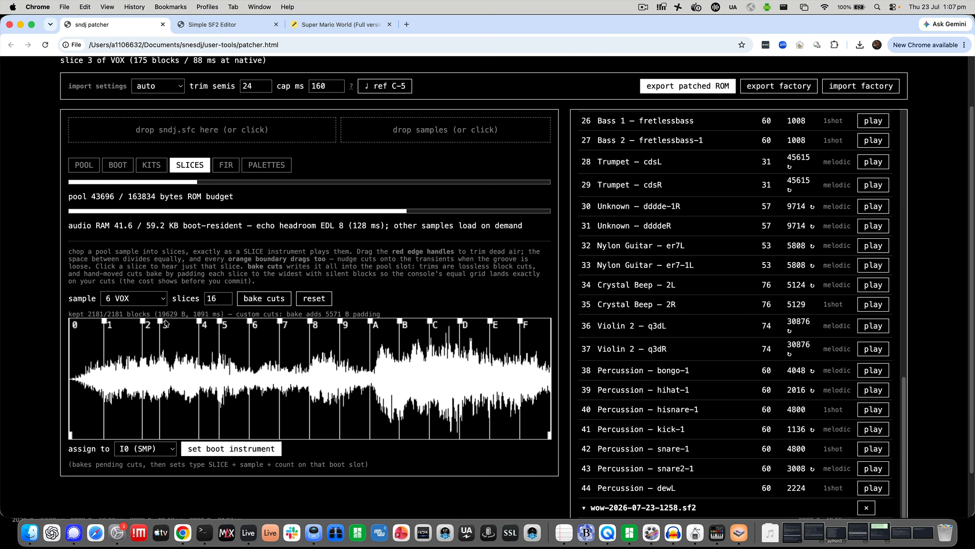
mouse_move(160, 322)
mouse_down()
mouse_move(174, 322)
mouse_move(141, 323)
mouse_up()
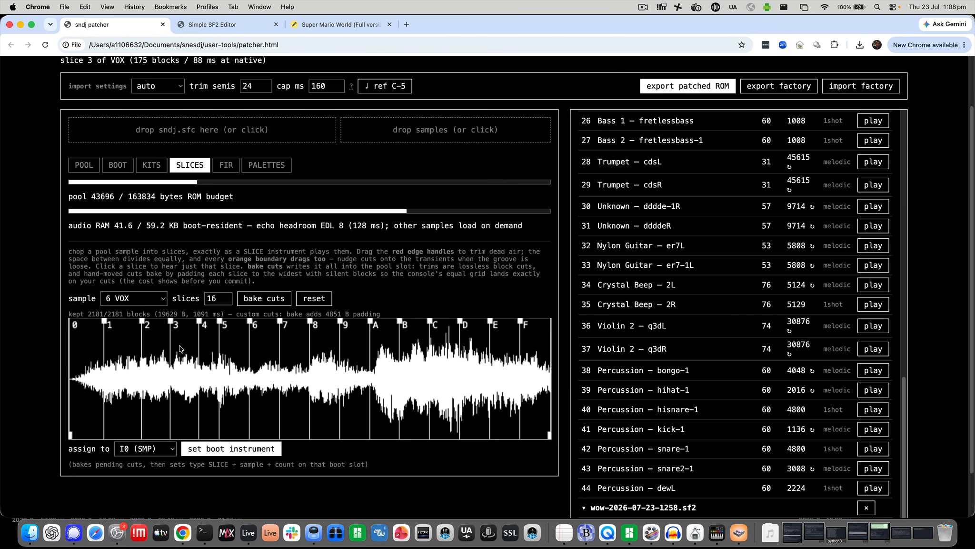
drag(220, 322, 231, 323)
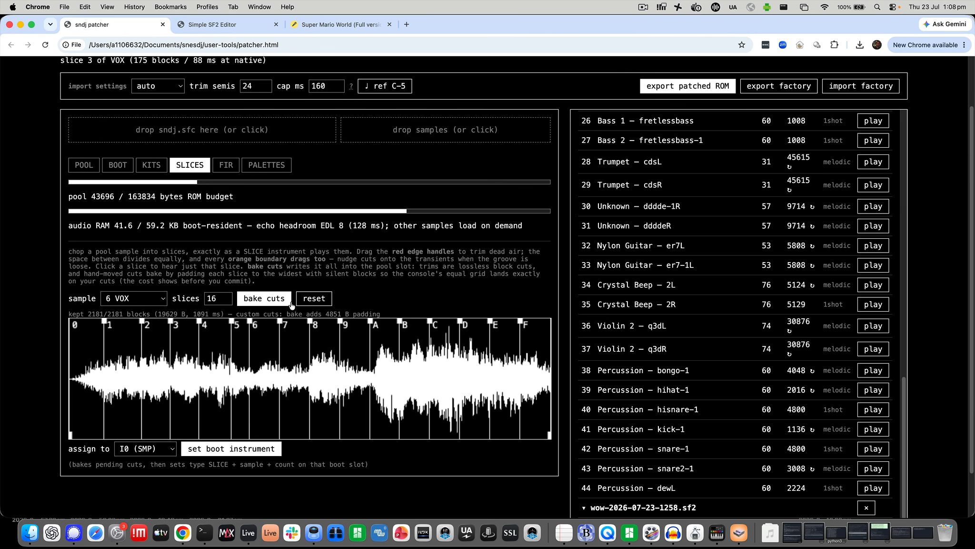
click(314, 300)
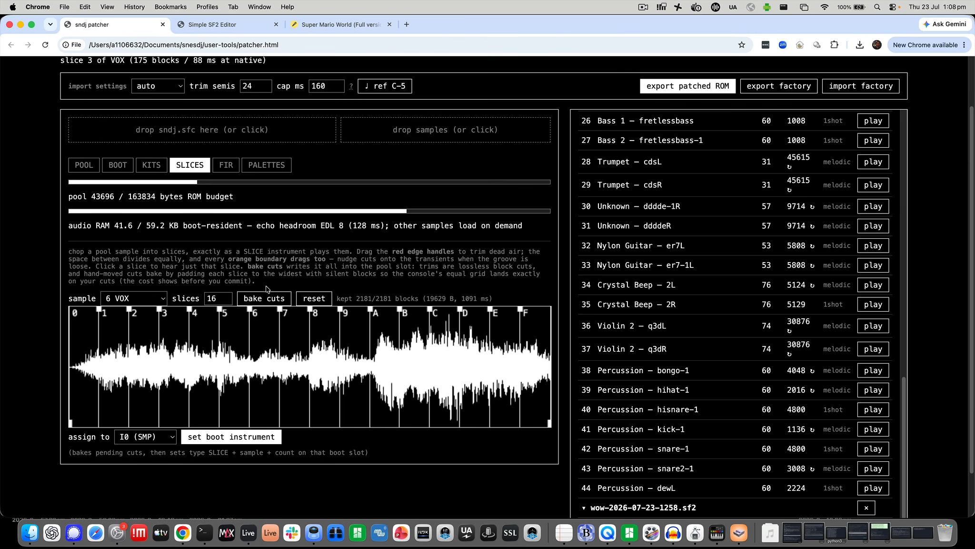
Step: Audition the VOX slices 0, 6, 7, 8, 9, A and C on the waveform
click(88, 339)
click(263, 353)
click(289, 351)
click(320, 356)
click(342, 351)
click(374, 350)
click(437, 355)
Step: Review the type, sound and slice count of boot instrument I6
click(125, 167)
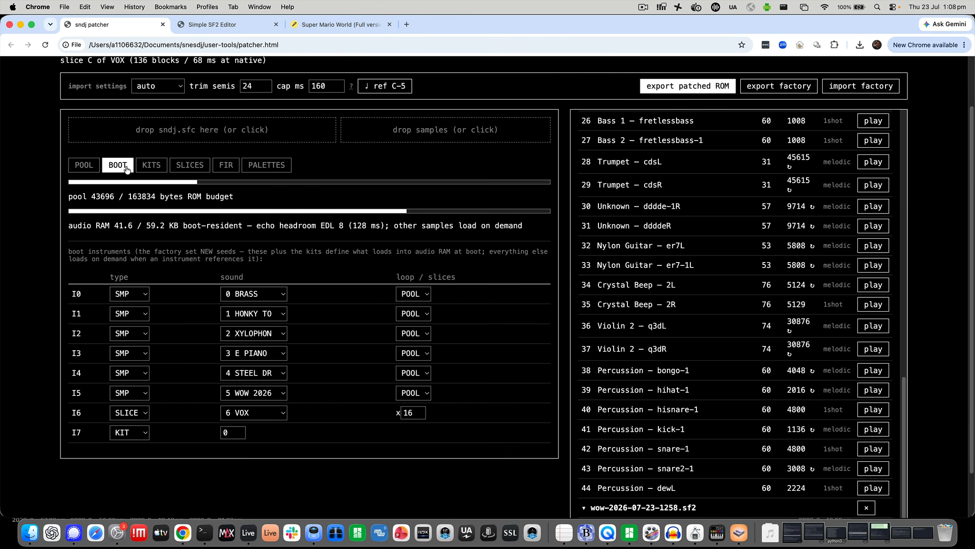
double_click(86, 414)
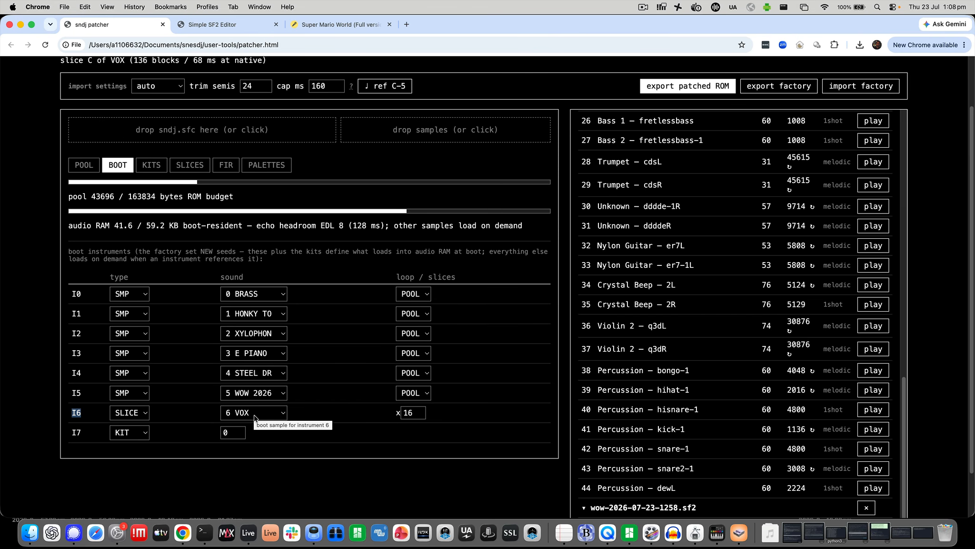
double_click(410, 413)
click(442, 417)
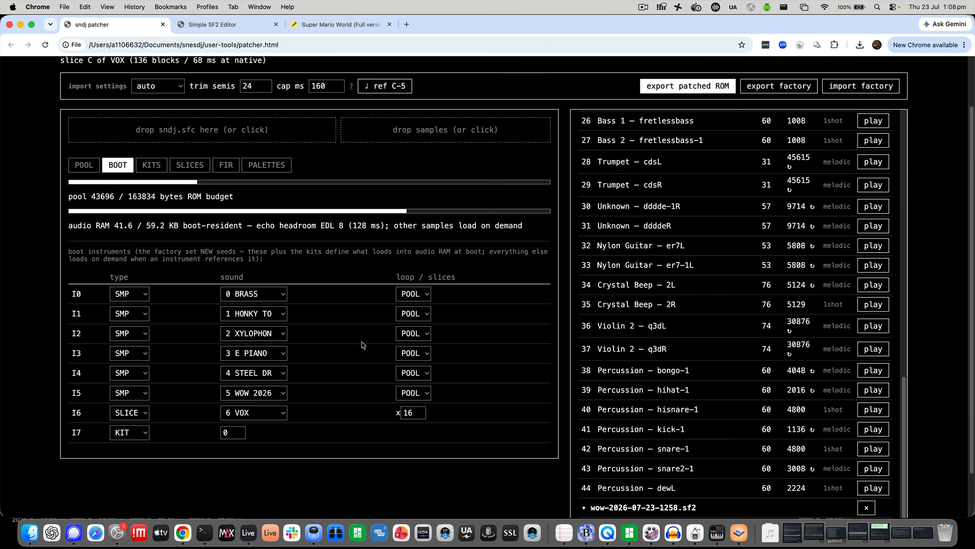
Step: Examine the sample pool's filled and empty slots along with the ROM and audio RAM budgets
click(84, 165)
scroll(243, 350, down, 3)
scroll(243, 349, down, 2)
scroll(194, 263, up, 1)
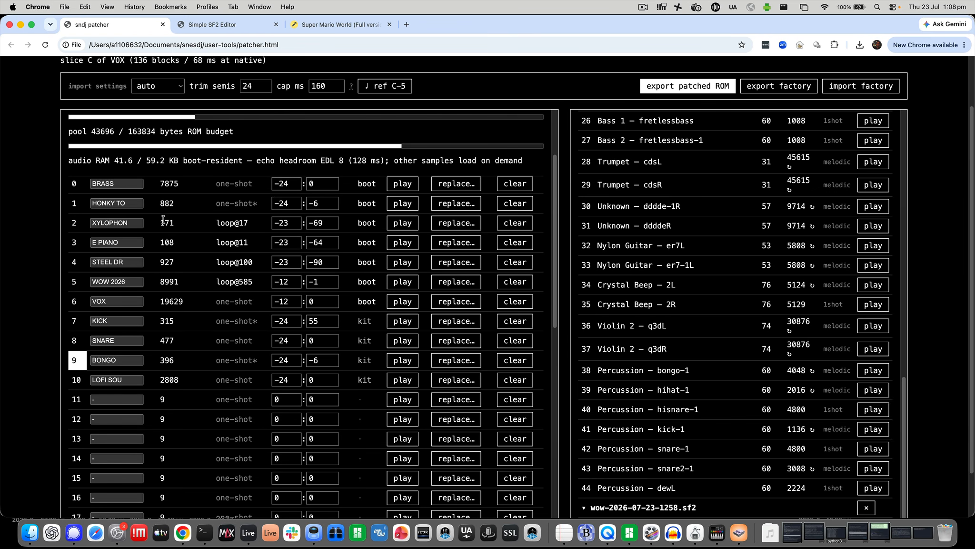
scroll(162, 205, up, 1)
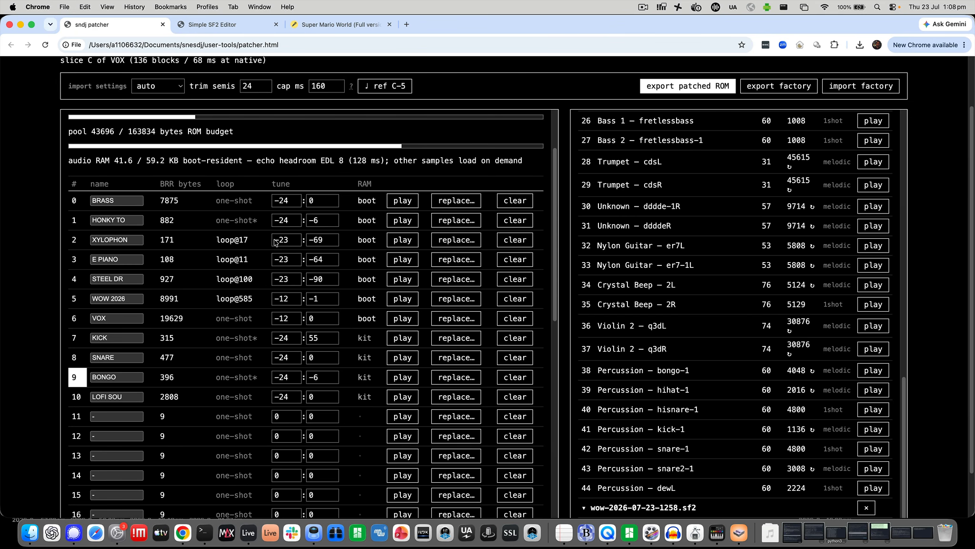
double_click(360, 162)
click(85, 336)
scroll(65, 418, down, 10)
scroll(44, 444, down, 2)
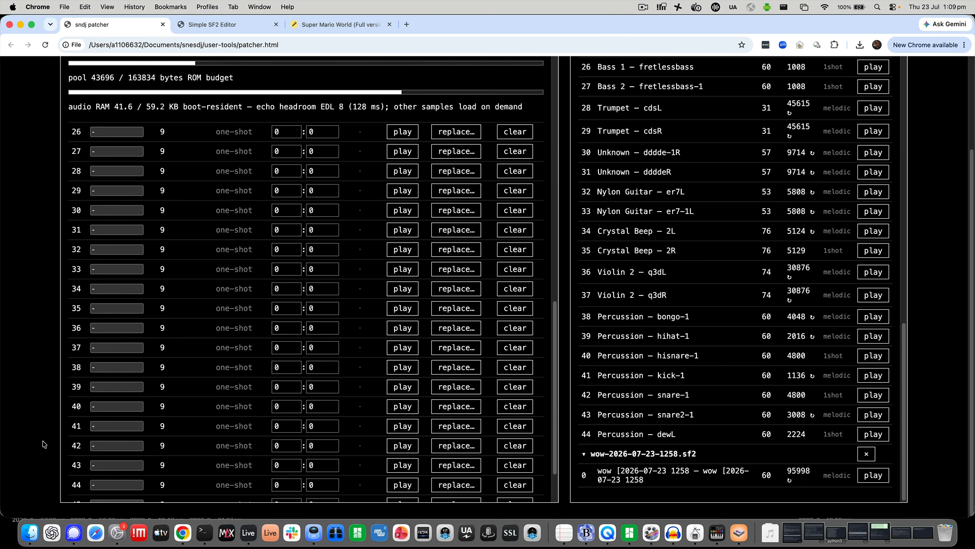
Step: Export the factory settings, and export the patched ROM
scroll(45, 444, up, 4)
scroll(198, 439, up, 10)
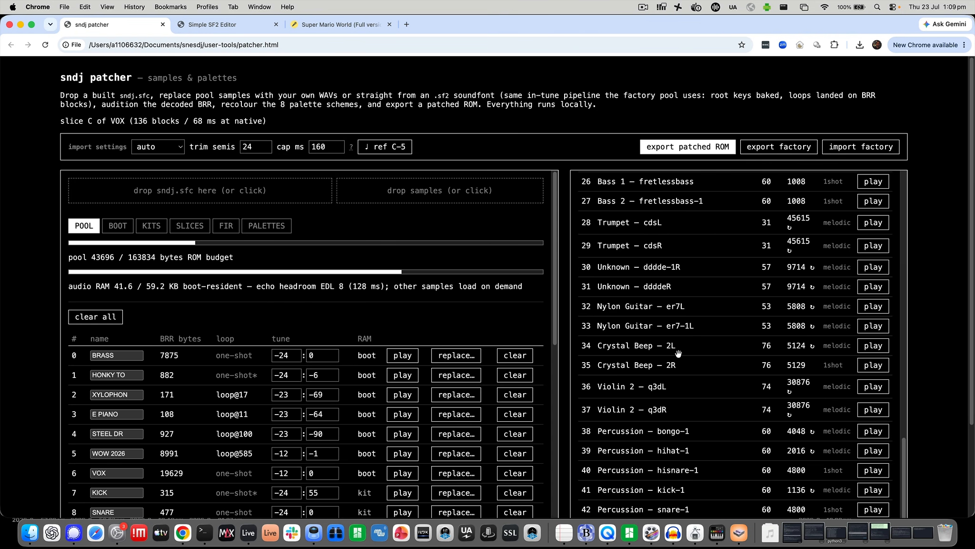
click(782, 151)
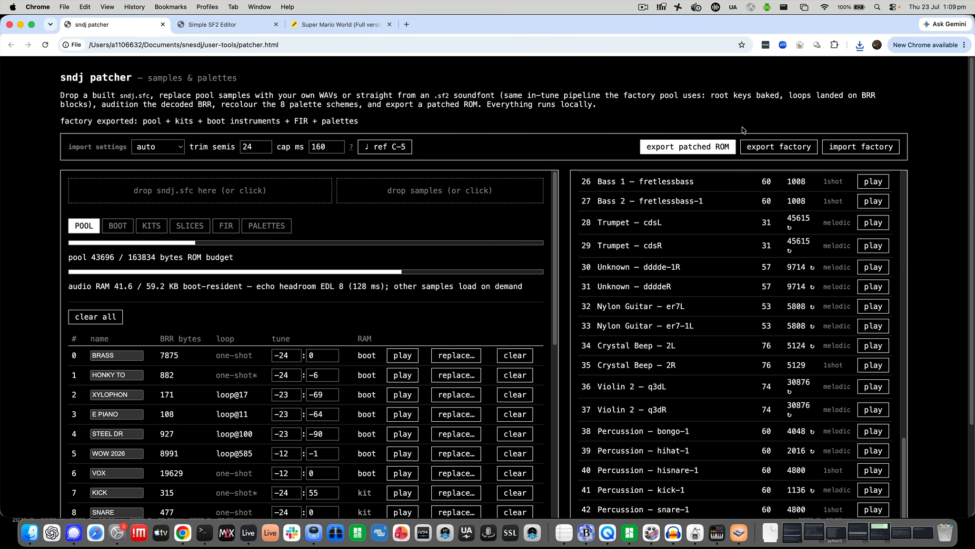
click(680, 151)
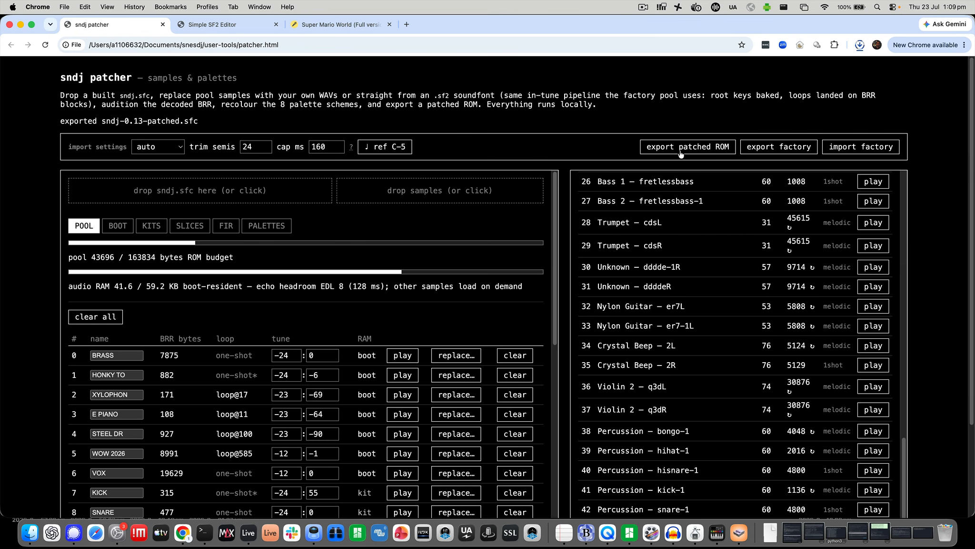
Step: Open the exported sndj-0.13-patched.sfc ROM in BSNES, start it, and set the PALETTE option to 1
click(808, 67)
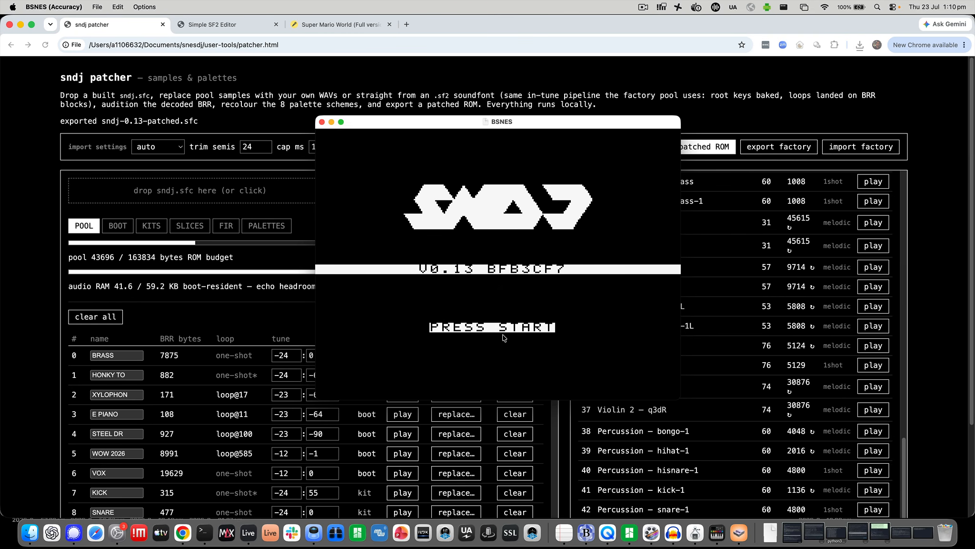
key(Return)
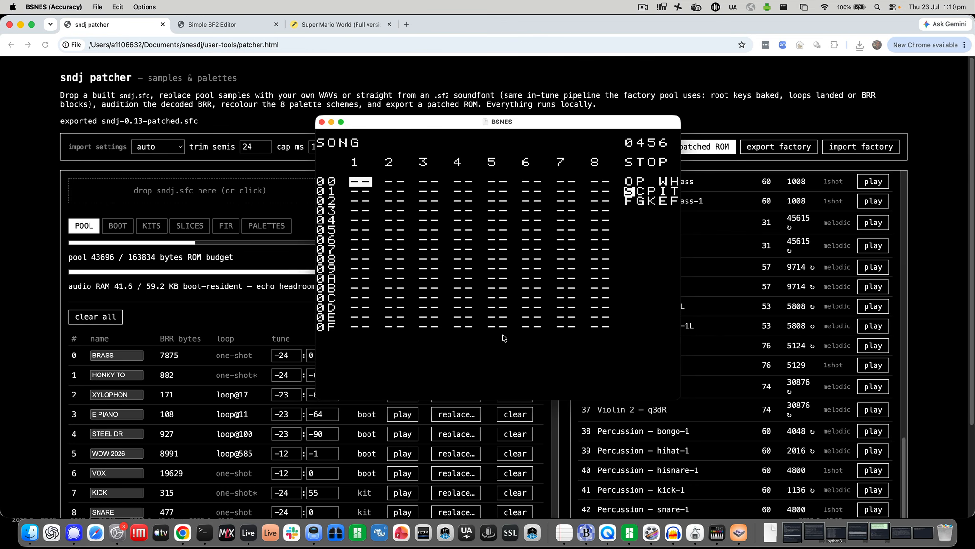
key(shift+Up)
key(Down)
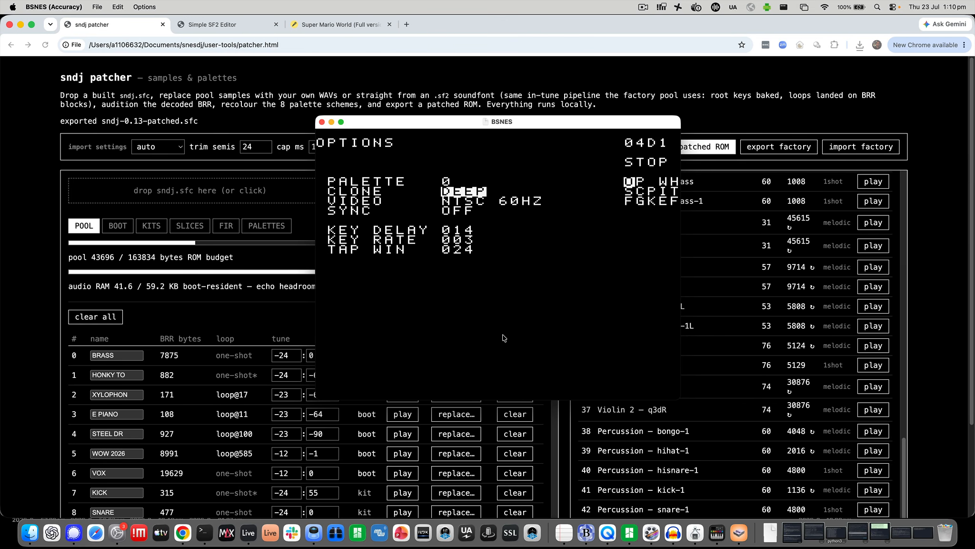
key(Up)
key(Right)
key(shift+Down)
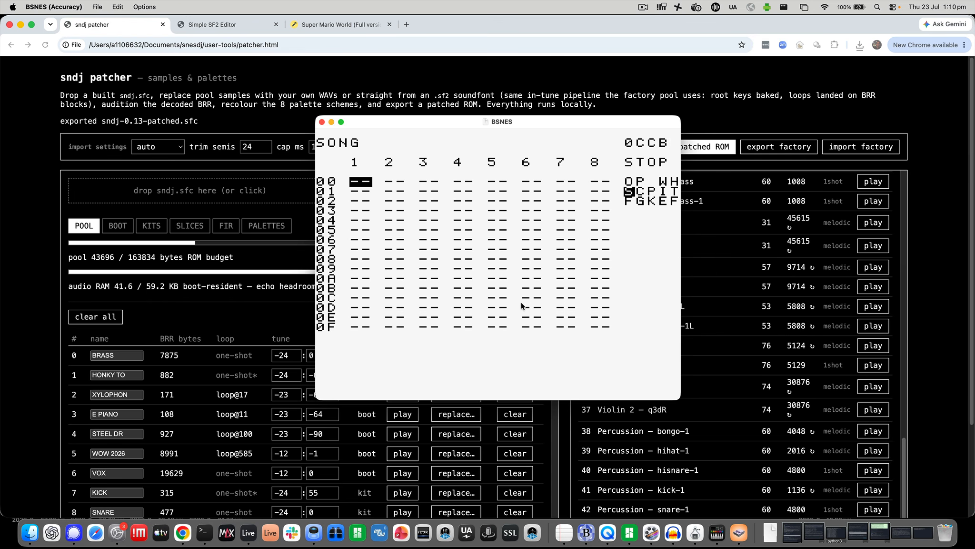
Step: Examine the OPTIONS and PROJECT screens and return to the SONG screen
key(shift+Up)
key(shift+Right)
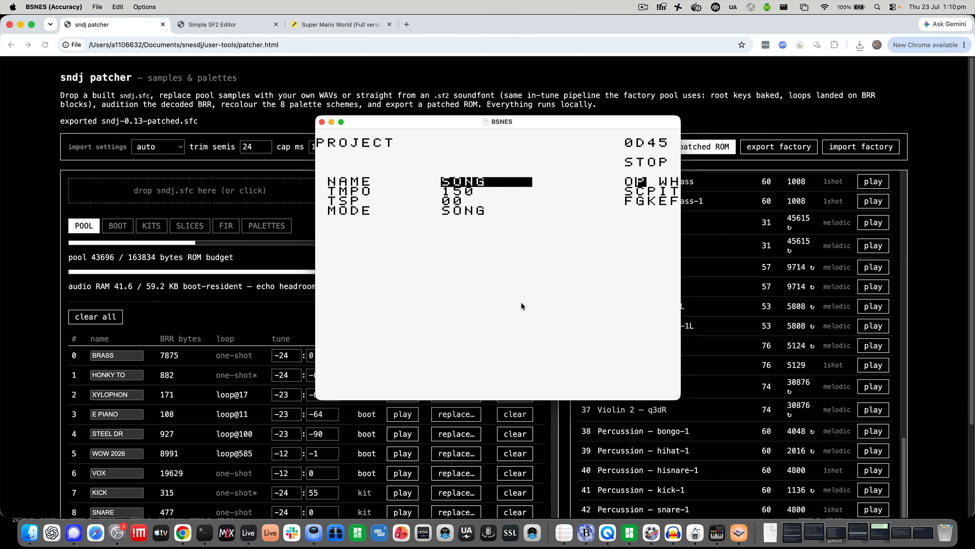
key(shift+Left)
key(shift+Down)
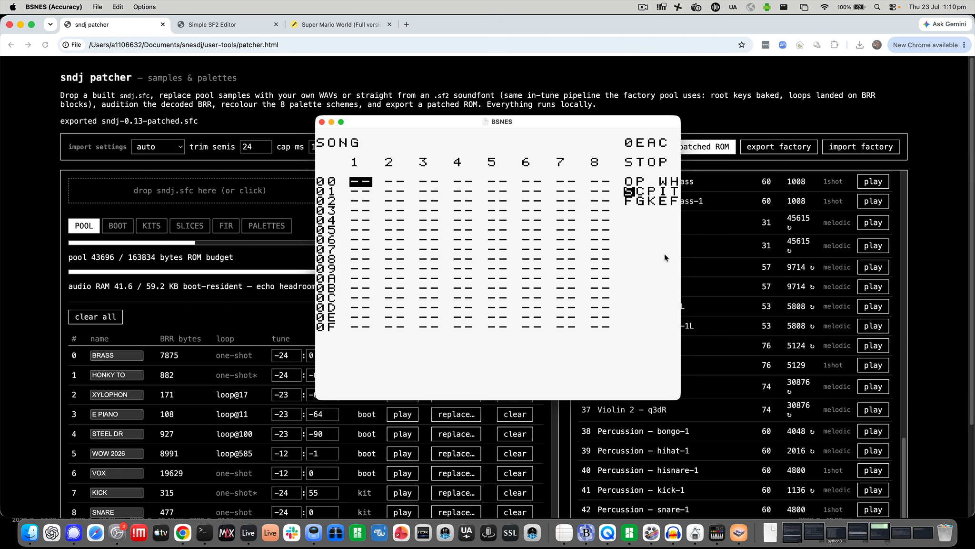
key(shift+Up)
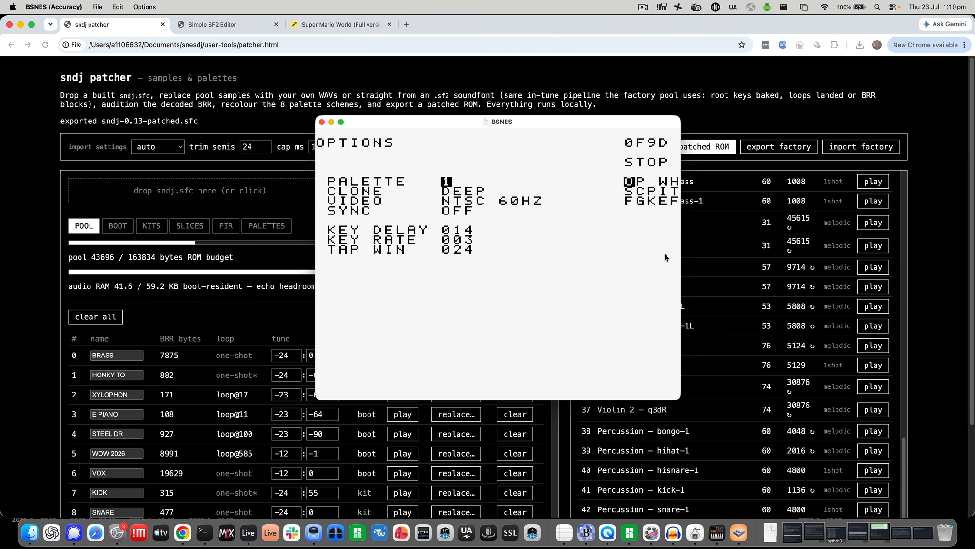
key(shift+Right)
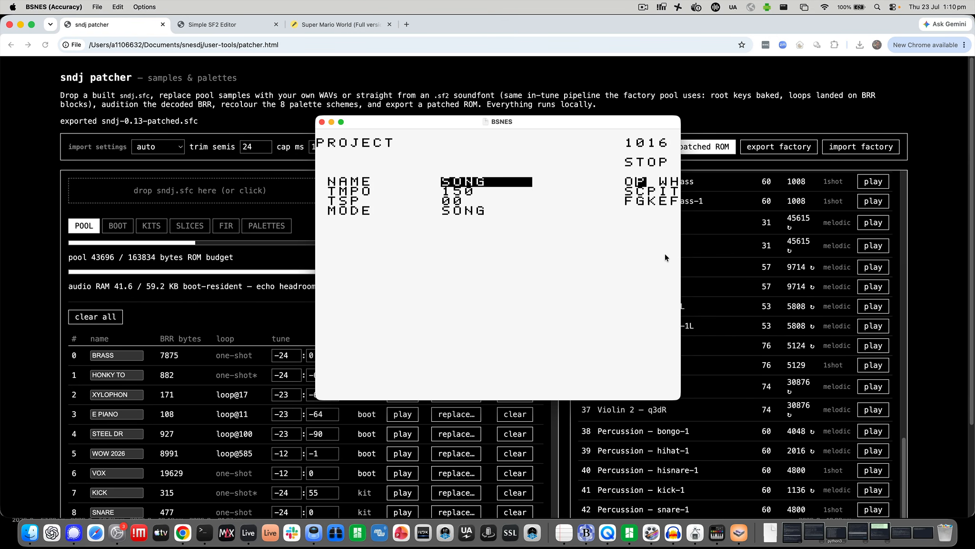
key(shift+Left)
key(shift+Down)
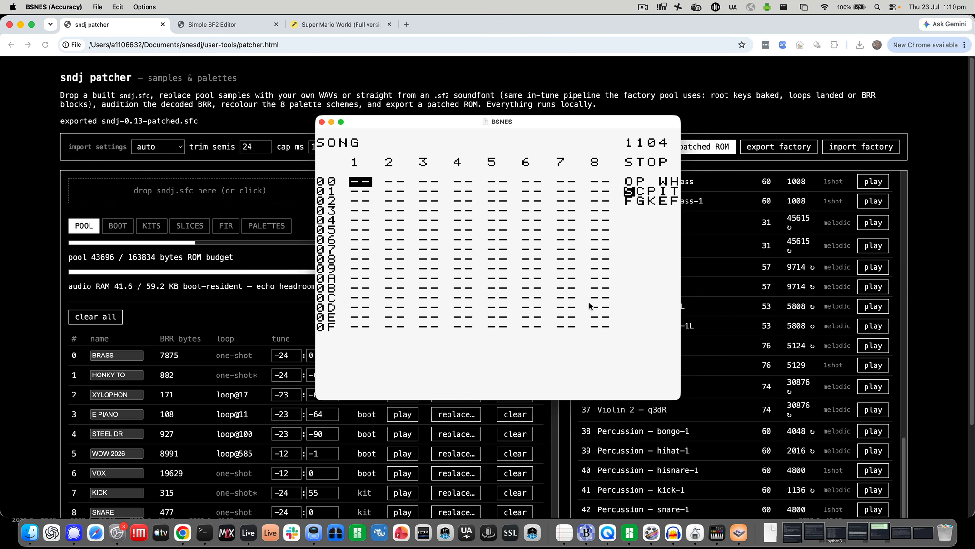
Step: Place chain 00 in row 00 of track 1 and step across all eight tracks and back
key(x)
key(Right)
key(Left)
key(Right)
key(Right)
key(Right)
key(Right)
key(Right)
key(Right)
key(Right)
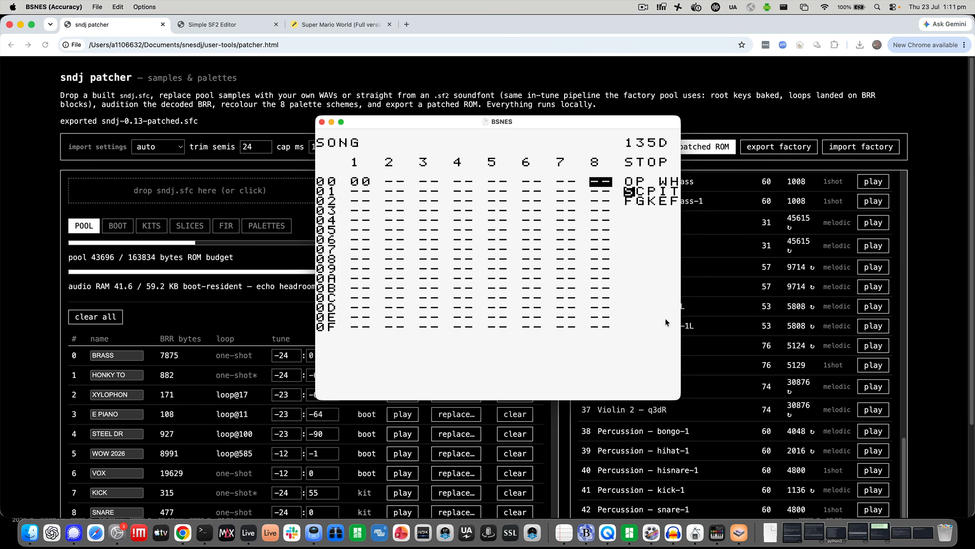
key(Left)
key(Left)
key(Left)
key(Left)
key(Left)
key(Left)
key(Left)
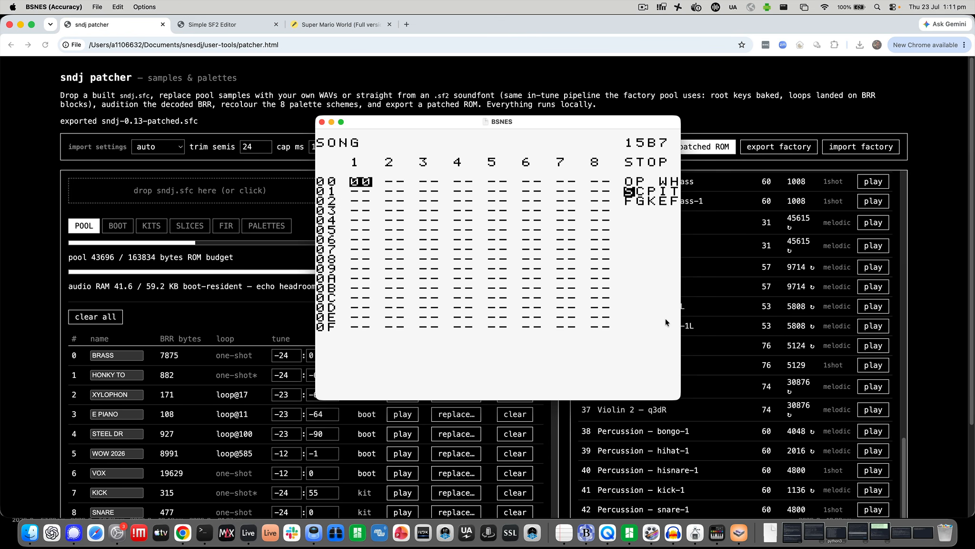
key(Right)
key(Left)
Step: Insert phrase 00 in the first row of chain 00 and enter note C-4 with instrument 00 in the phrase's first row
key(shift+Right)
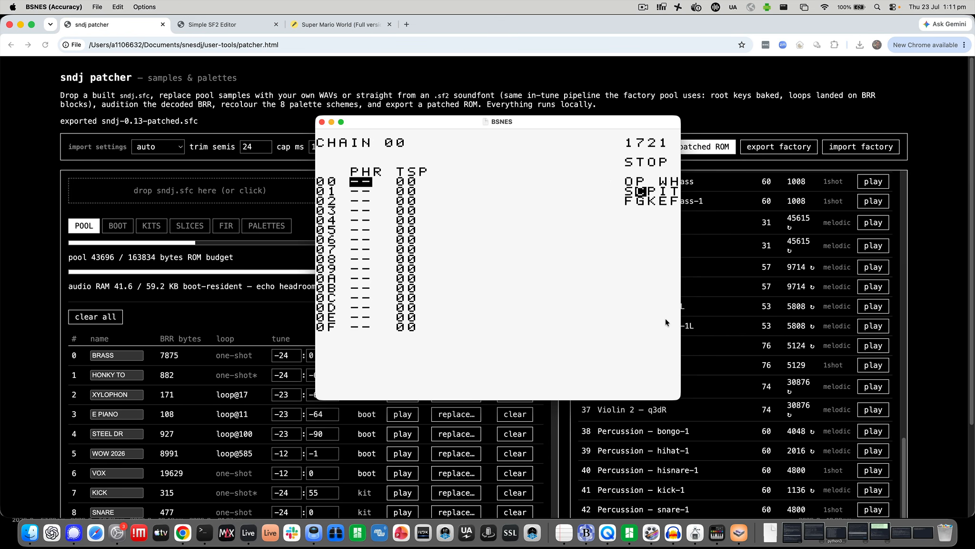
key(x)
key(shift+Right)
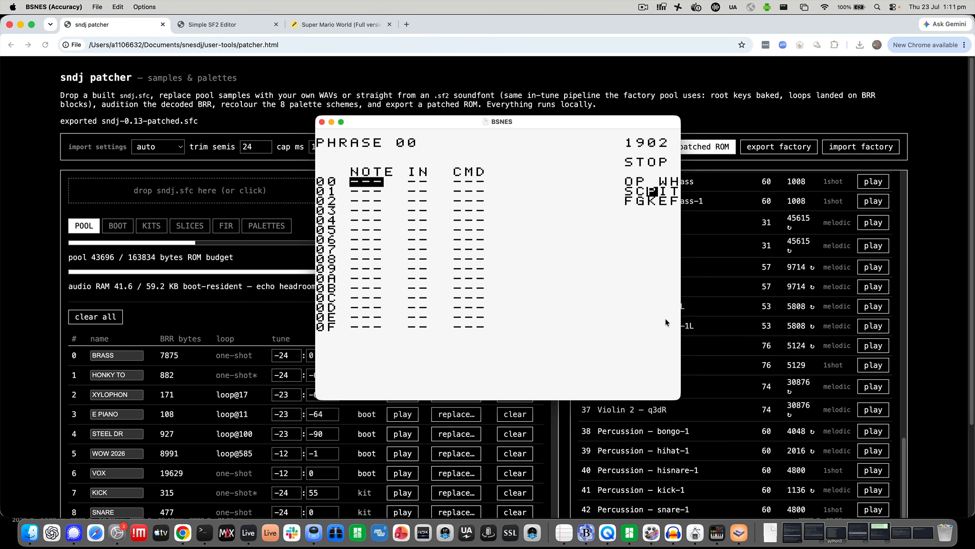
key(x)
key(Right)
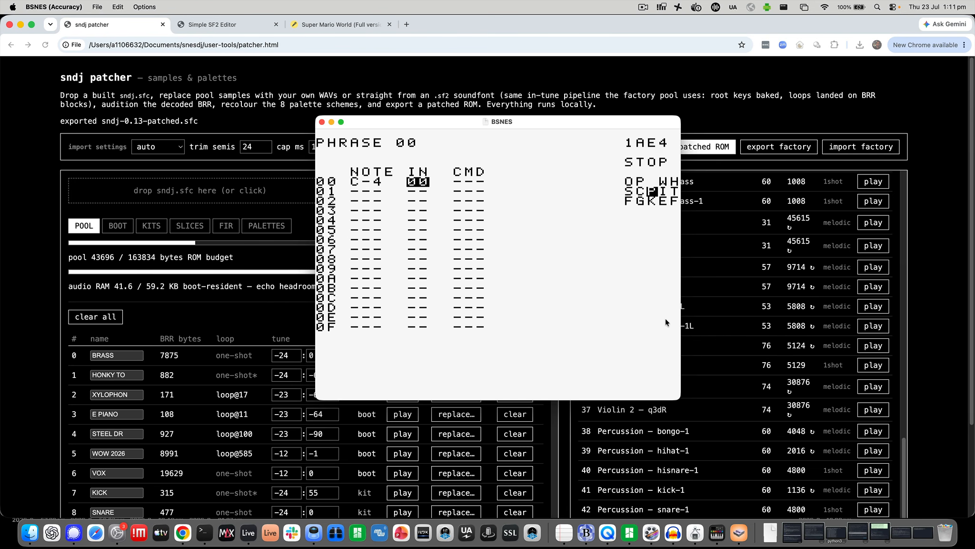
Step: Raise the instrument number of the C-4 note to 3F
key(x+Right)
key(x+Right)
key(x+Right)
key(x+Right)
key(x+Right)
key(x+Right)
key(x+Right)
key(x+Down)
Step: Switch to the sndj patcher in Chrome and review its boot instruments, kits and pool samples
double_click(33, 265)
click(131, 225)
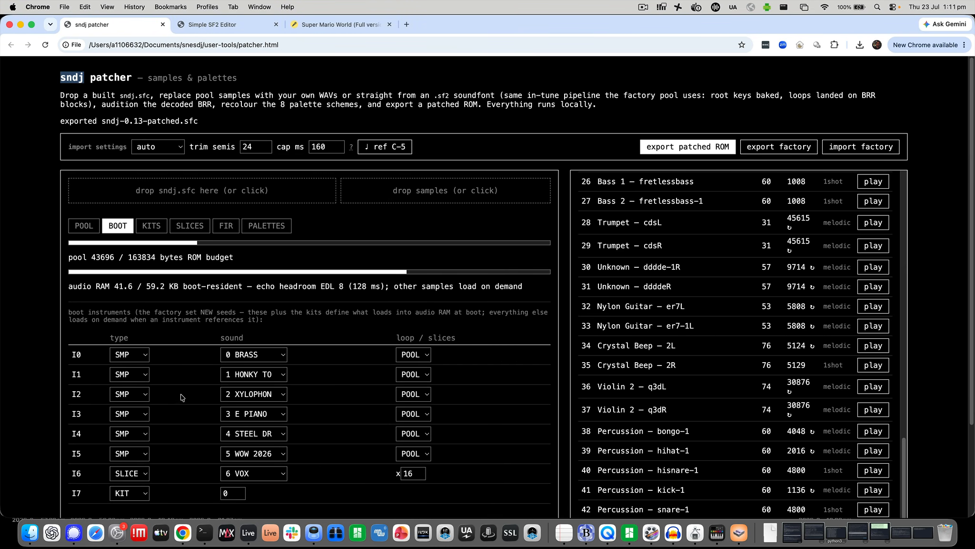
click(93, 227)
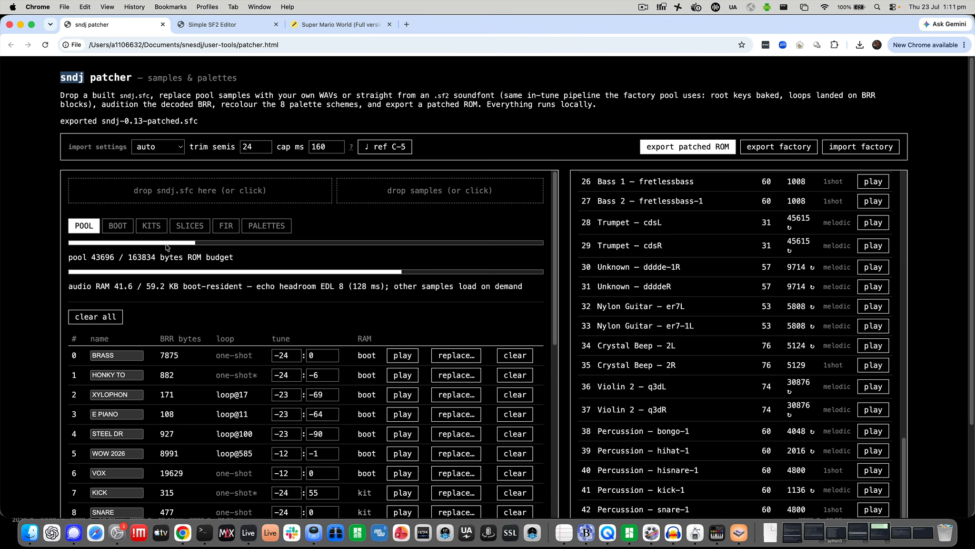
click(159, 229)
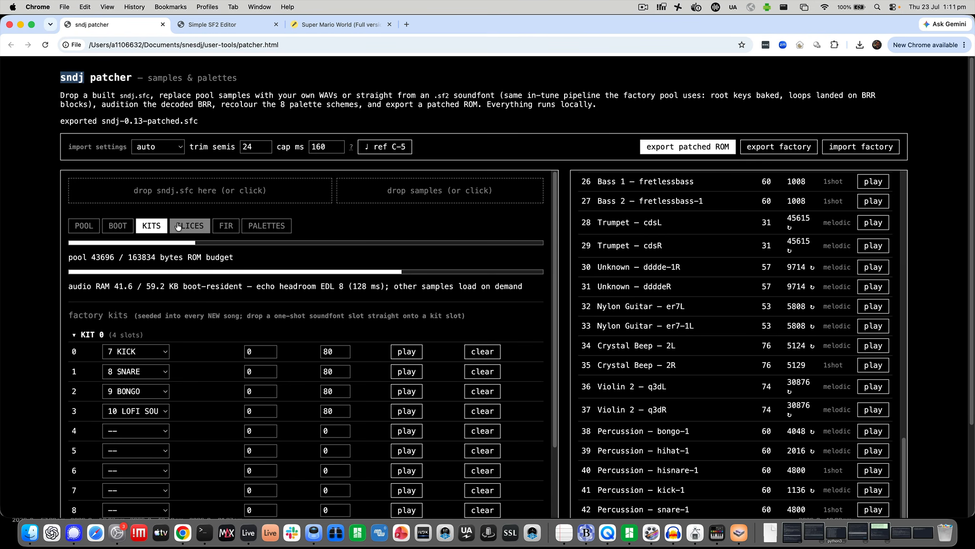
click(178, 227)
click(124, 229)
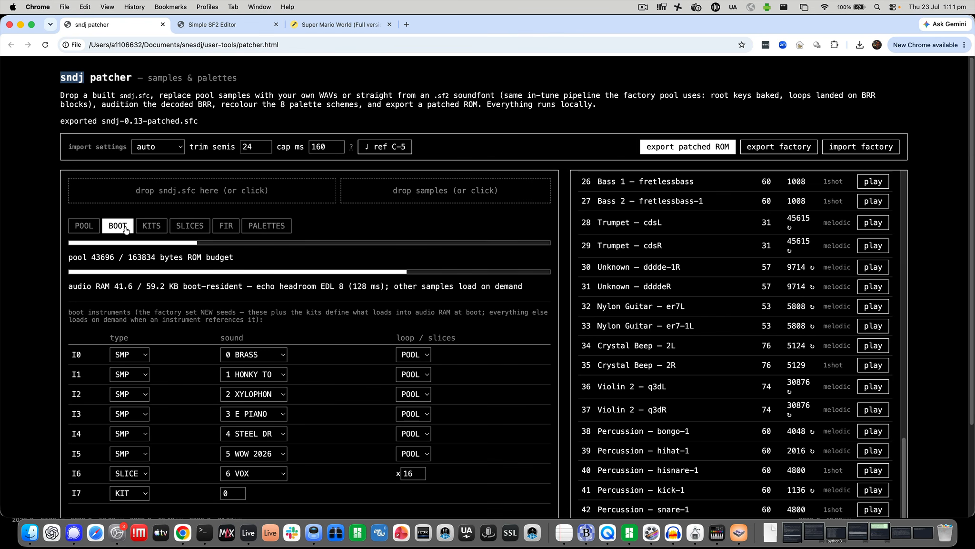
click(96, 228)
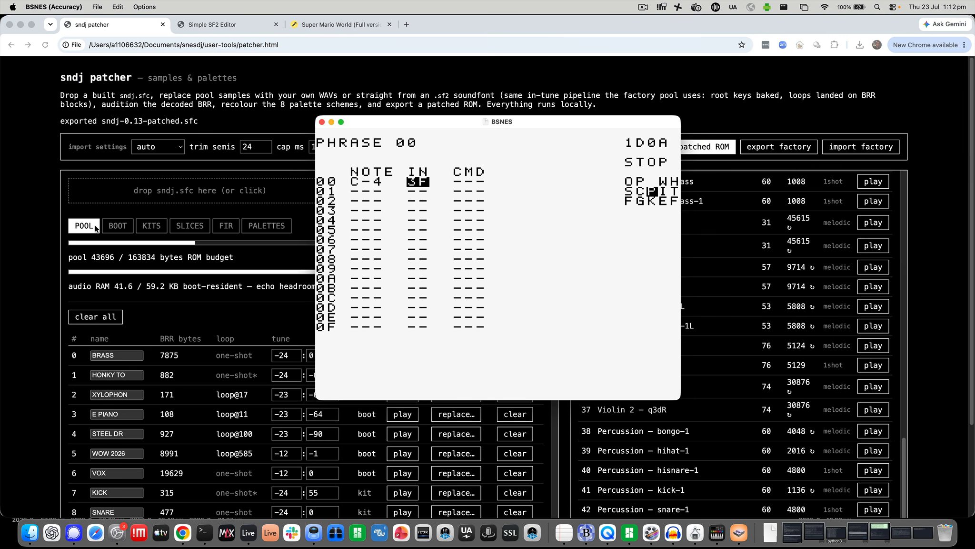
Step: Switch back to BSNES, set the C-4 note's instrument to 00, and play the phrase briefly before stopping it
key(x+Up)
key(x+Left)
key(x+Left)
key(x+Left)
key(x+Left)
key(x+Left)
key(x+Left)
key(x+Left)
key(x+Left)
key(x+Left)
key(x+Left)
key(x+Left)
key(x+Left)
key(x+Left)
key(x+Left)
key(x+Left)
key(Return)
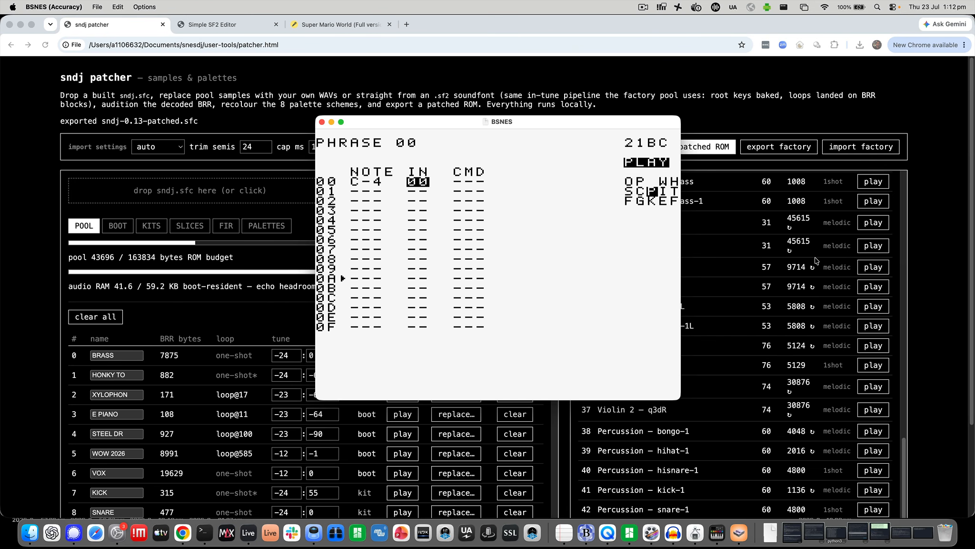
key(Return)
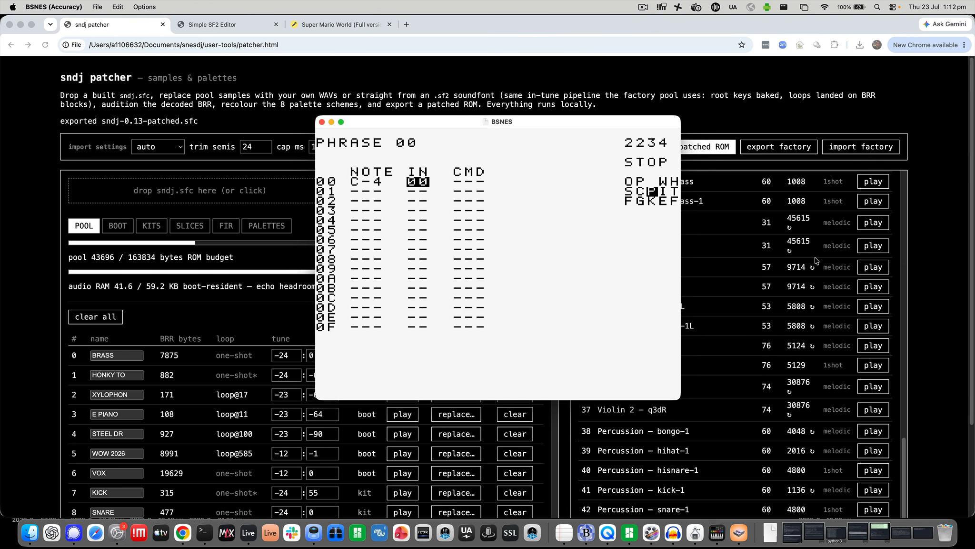
Step: Open the settings of instrument 00 and go to its SAMPLE value
key(shift+Right)
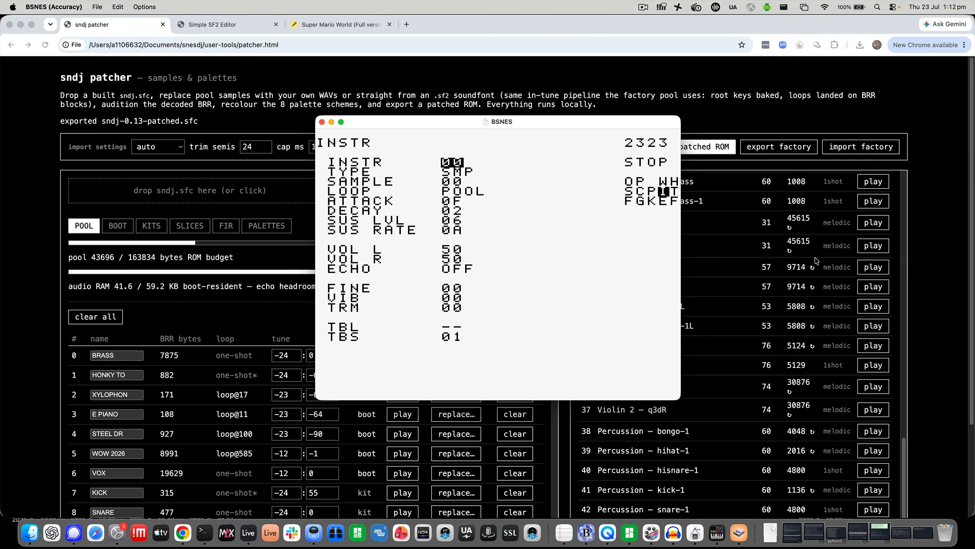
key(x+Right)
key(x+Left)
key(Down)
key(Down)
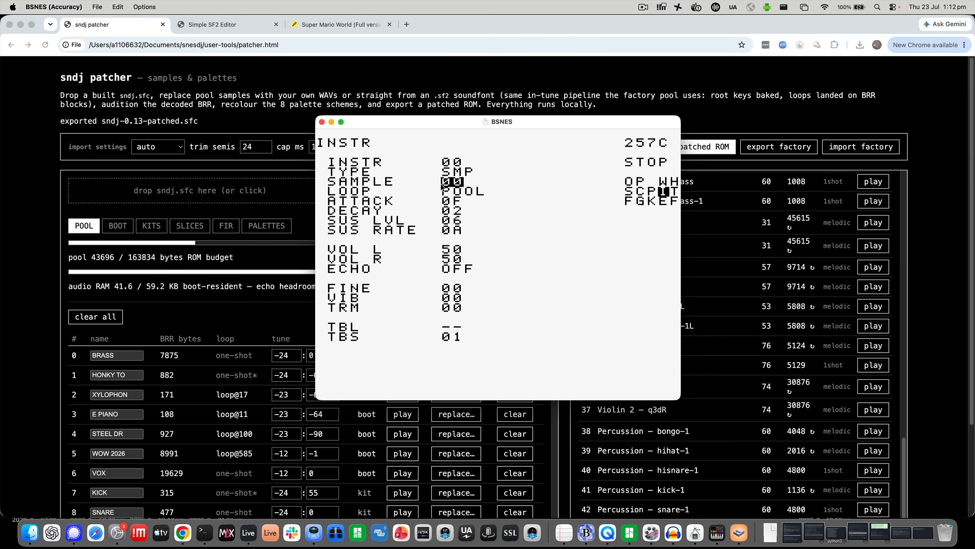
Step: Switch to the sndj patcher in Chrome and look through the numbered pool sample list
click(152, 176)
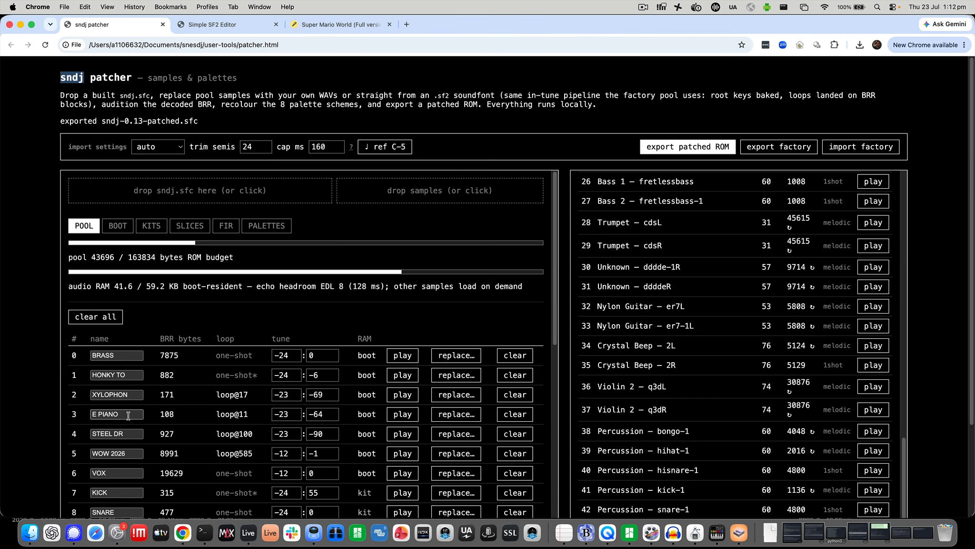
scroll(130, 408, down, 8)
scroll(130, 409, down, 10)
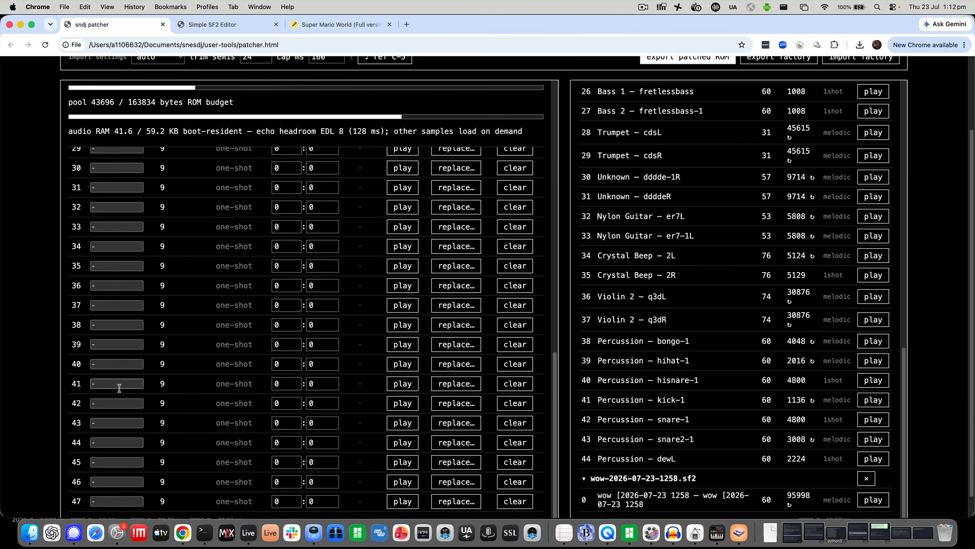
scroll(120, 391, up, 15)
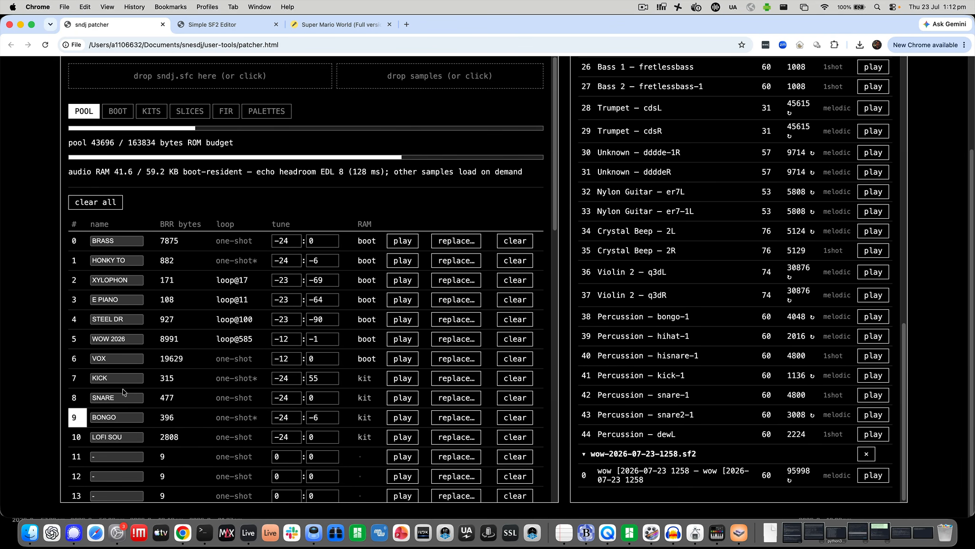
Step: In BSNES, step instrument 00's sample number up and back to 00, comparing it with the patcher's pool list
key(super+Tab)
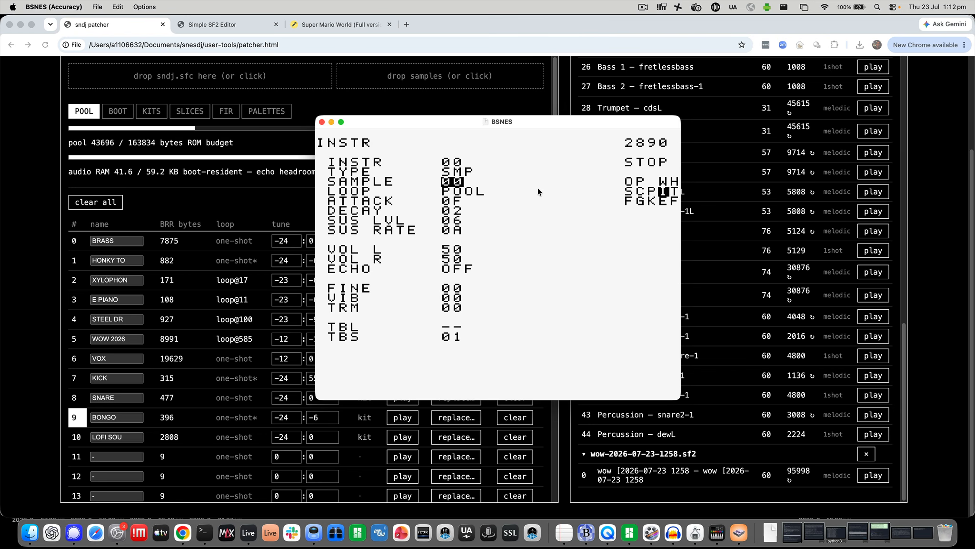
key(x+Right)
key(x+Left)
key(x+Right)
key(x+Left)
click(247, 196)
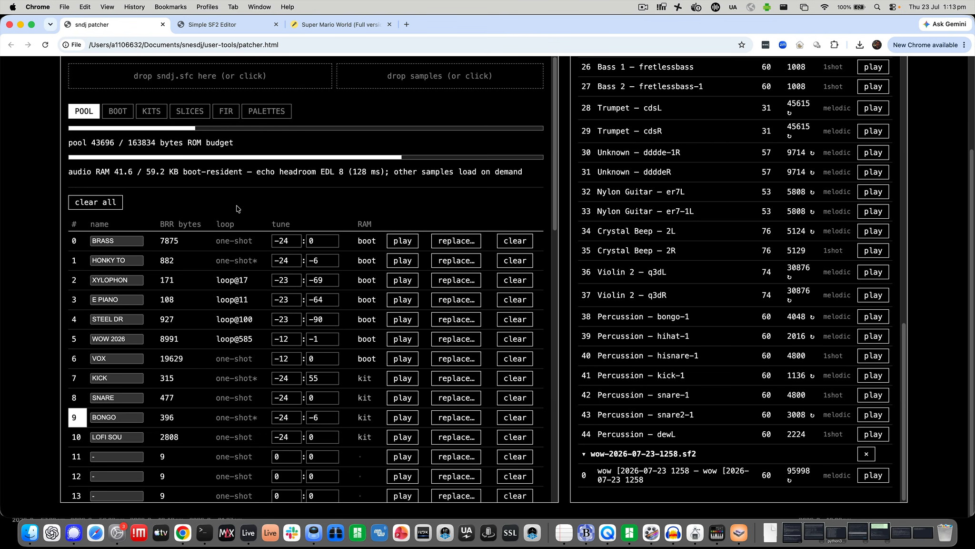
key(super+Tab)
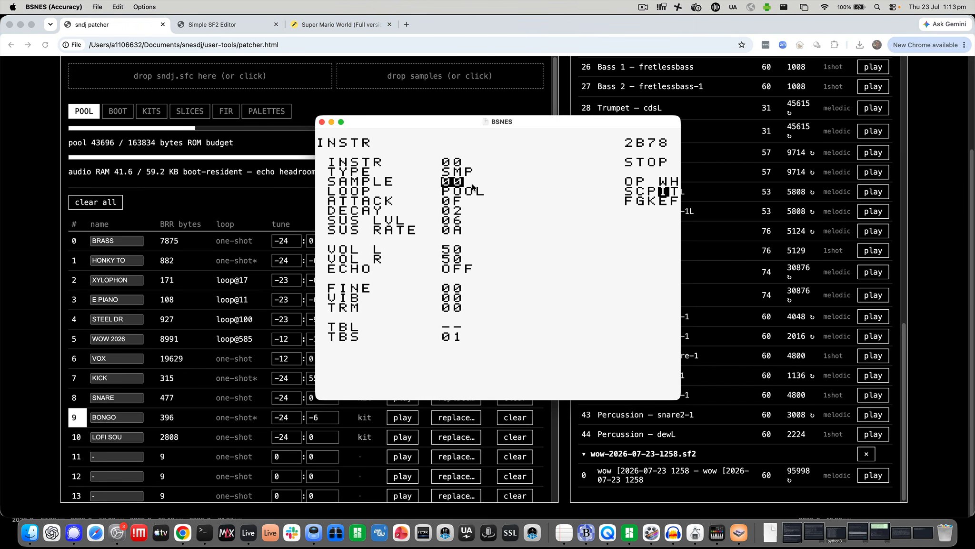
Step: Step through the first few instruments and return to instrument 00
key(Up)
key(Up)
key(x+Right)
key(x+Right)
key(x+Left)
key(x+Left)
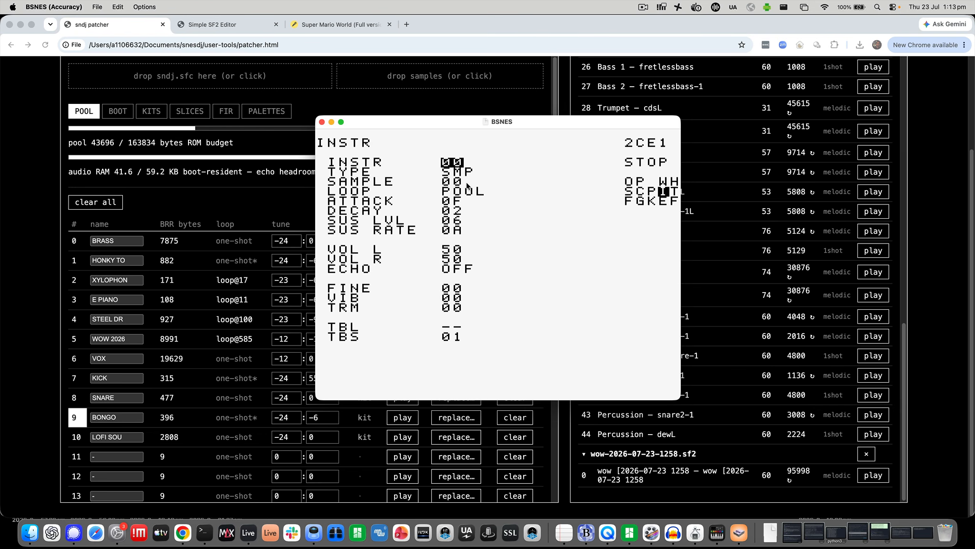
Step: Go to instrument 08 and check its type and sample settings
key(x+Right)
key(x+Right)
key(x+Right)
key(x+Right)
key(x+Right)
key(x+Right)
key(x+Right)
key(x+Right)
key(Down)
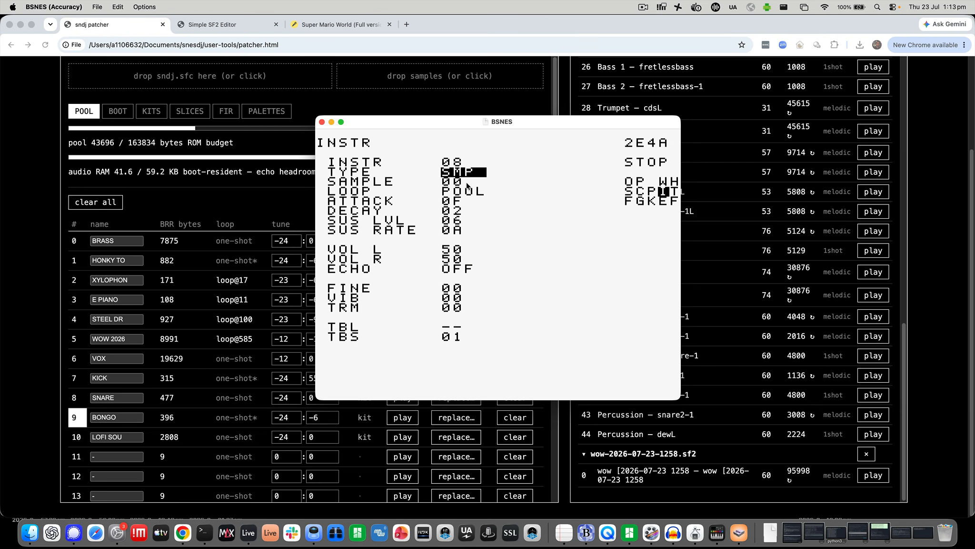
key(Down)
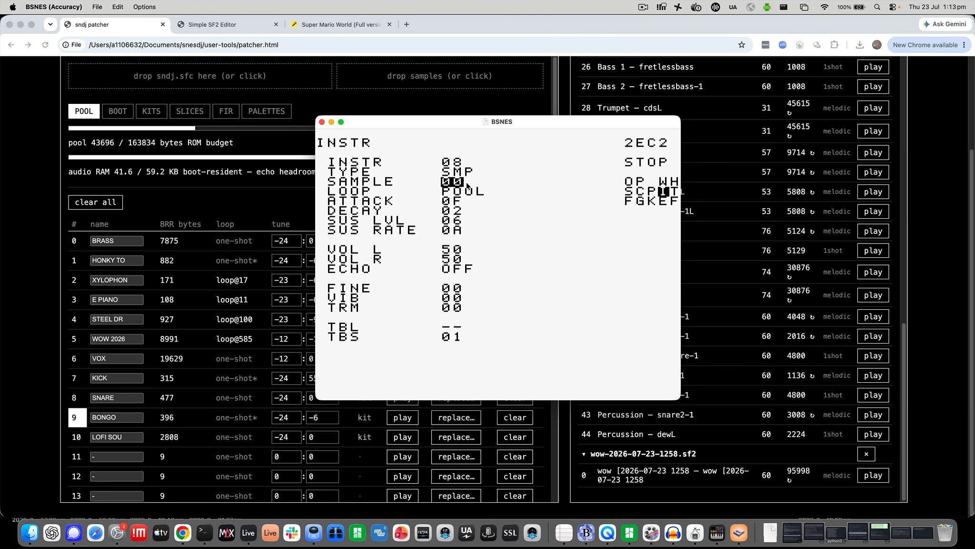
Step: Step back through the preceding instruments to instrument 00
key(Up)
key(Up)
key(x+Left)
key(x+Left)
key(x+Left)
key(x+Left)
key(x+Left)
key(x+Left)
key(x+Left)
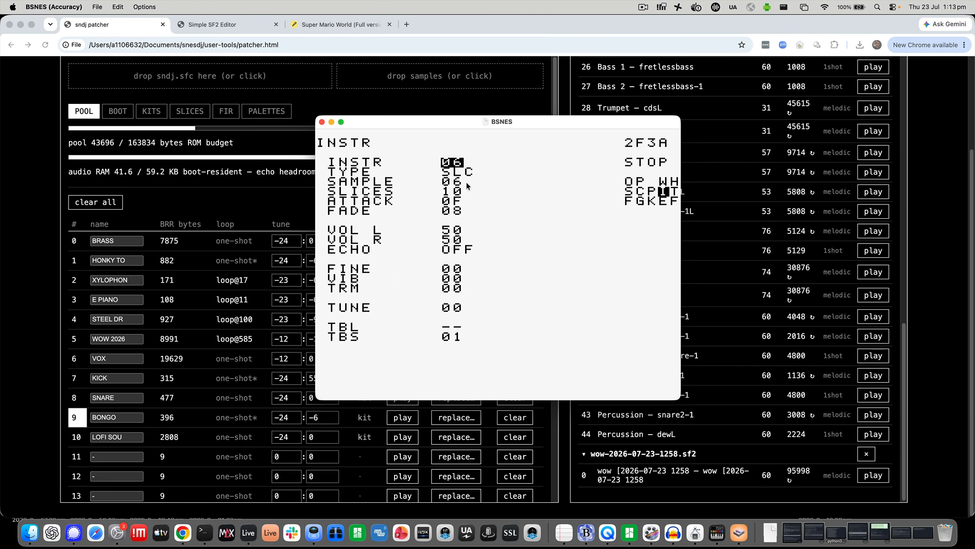
key(x+Left)
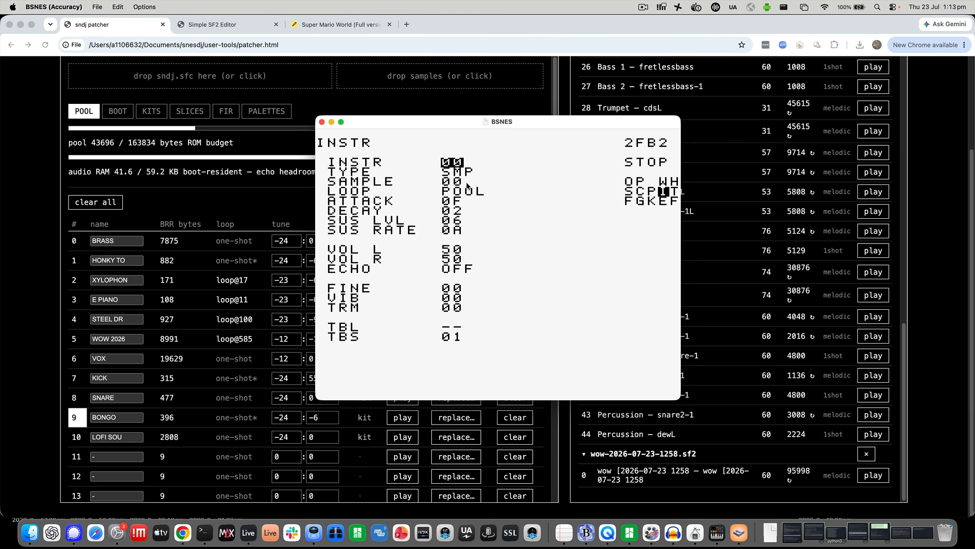
Step: Return to the PHRASE 00 screen and start playback of the C-4 note
key(shift+Left)
key(shift+Left)
key(shift+Right)
key(Return)
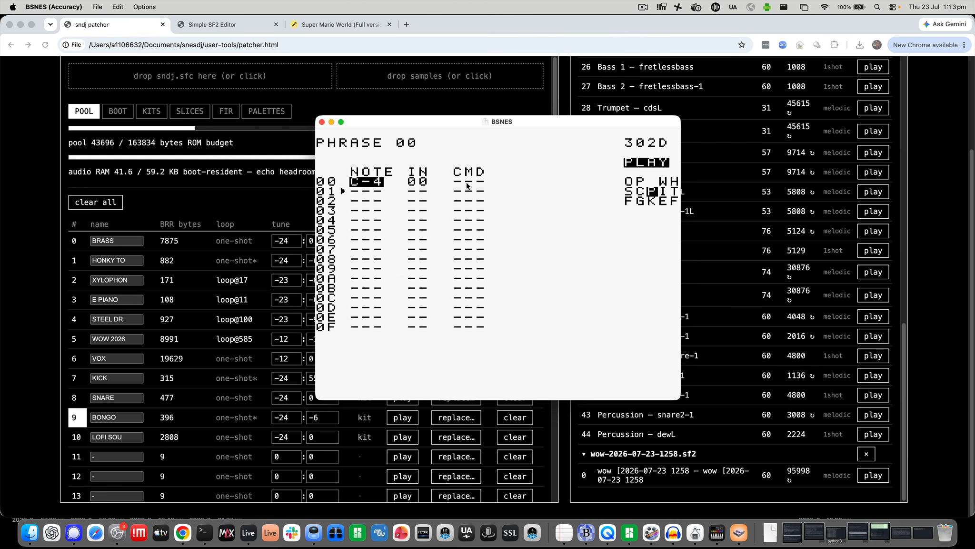
Step: Raise row 00's note to C-5, add the same note on row 01, and stop playback
key(x+Up)
key(Down)
key(x)
key(Return)
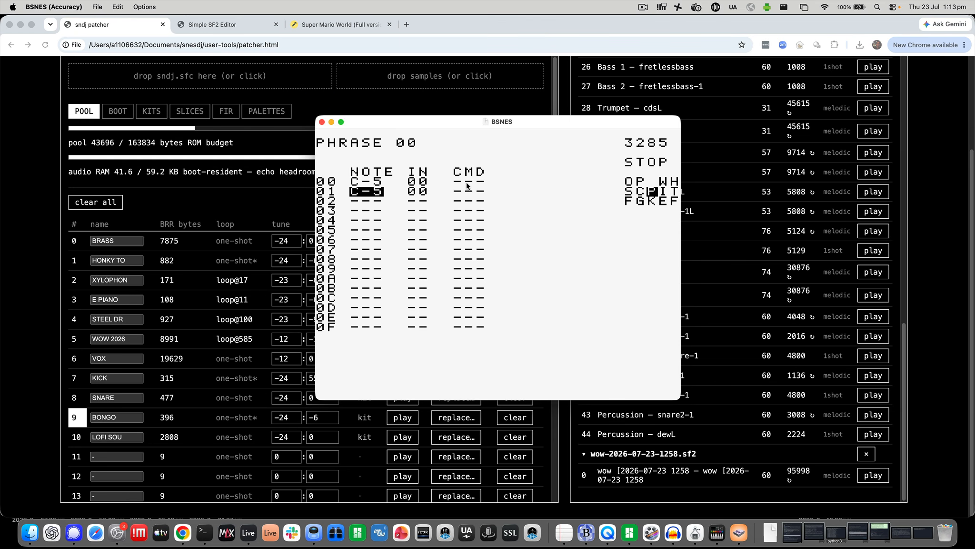
Step: Raise the note on row 01 of PHRASE 00 to E-5
key(x+Right)
key(x+Right)
key(x+Right)
key(x+Right)
Step: Try a third, lower note around A#4 on row 02 of PHRASE 00
key(Down)
key(x)
key(x+Left)
key(x+Left)
key(x+Left)
key(x+Left)
key(x+Left)
key(x+Left)
key(x+Left)
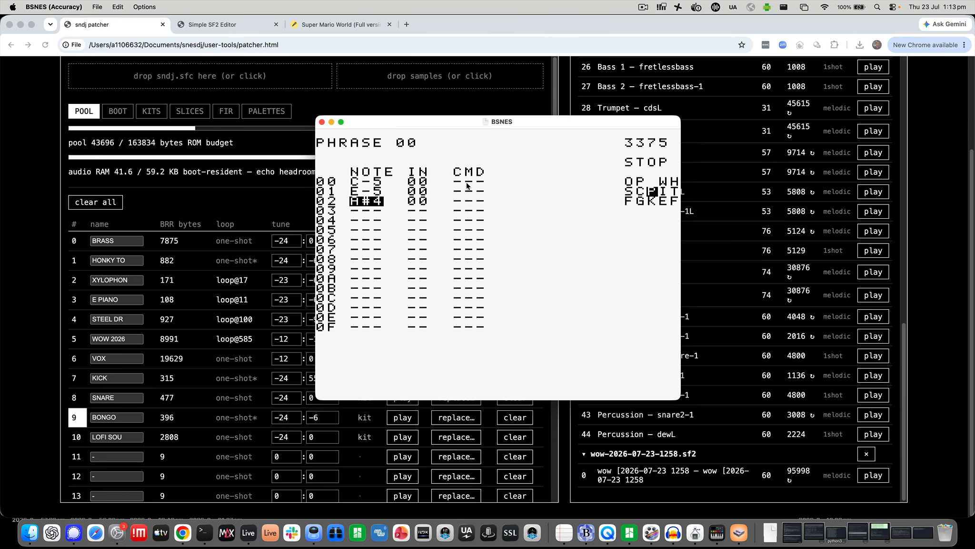
key(x+Right)
key(x+Right)
Step: Start phrase playback and respace the notes, clearing row 01 and leaving E-5 on row 02
key(Return)
key(z+x)
key(Up)
key(z+x)
key(Down)
key(x)
Step: Add a third note on row 04 of PHRASE 00 and tune it to A-4
key(Down)
key(Down)
key(x)
key(x+Left)
key(x+Left)
key(x+Left)
key(x+Left)
key(x+Left)
key(x+Left)
key(x+Left)
key(x+Left)
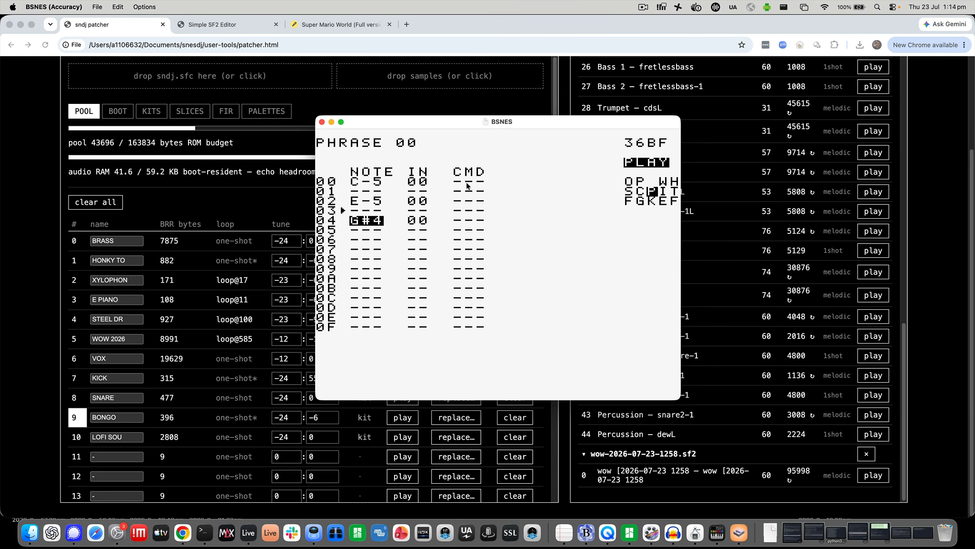
key(x+Left)
key(x+Right)
key(x+Right)
Step: Open instrument 00 from row 04 and set its DECAY to 07
key(Right)
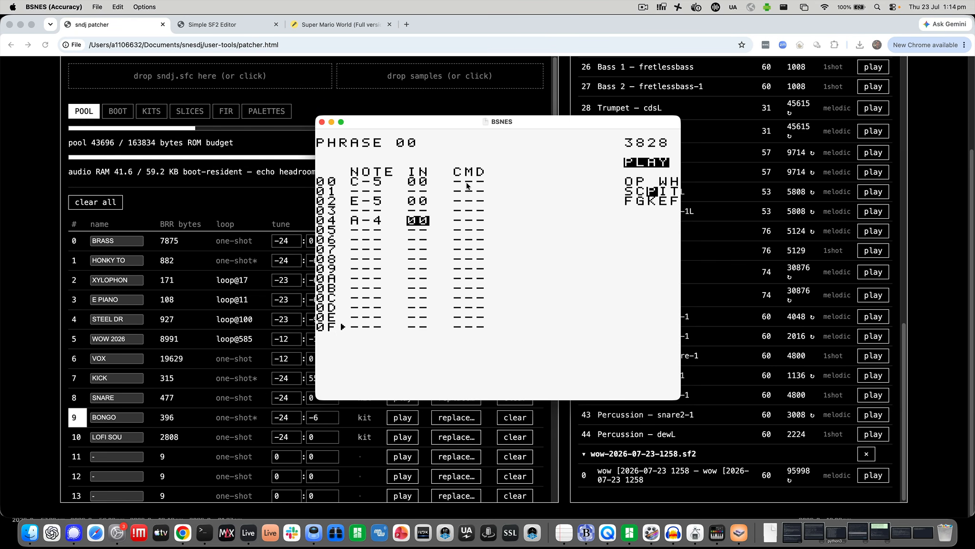
key(apostrophe+Right)
key(Down)
key(Down)
key(Down)
key(Down)
key(Down)
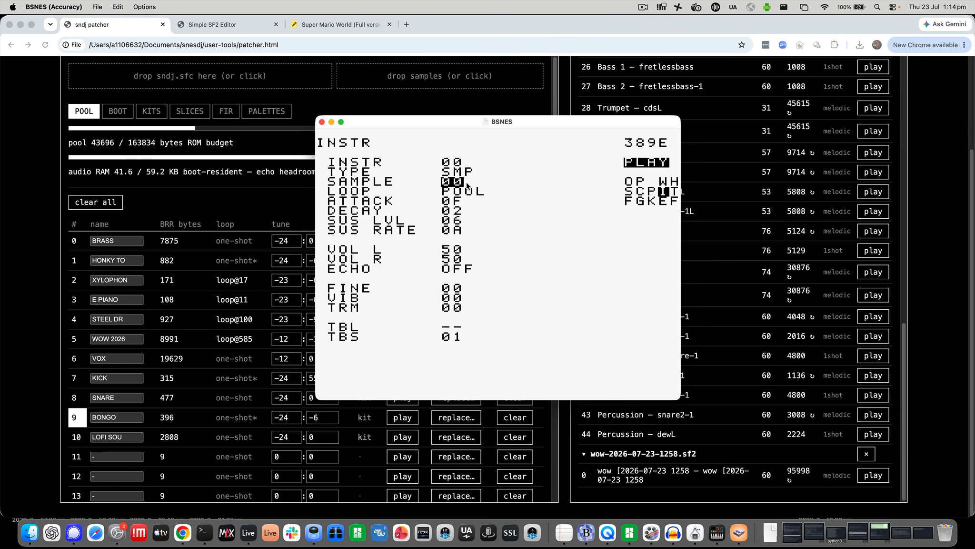
key(x+Right)
key(x+Right)
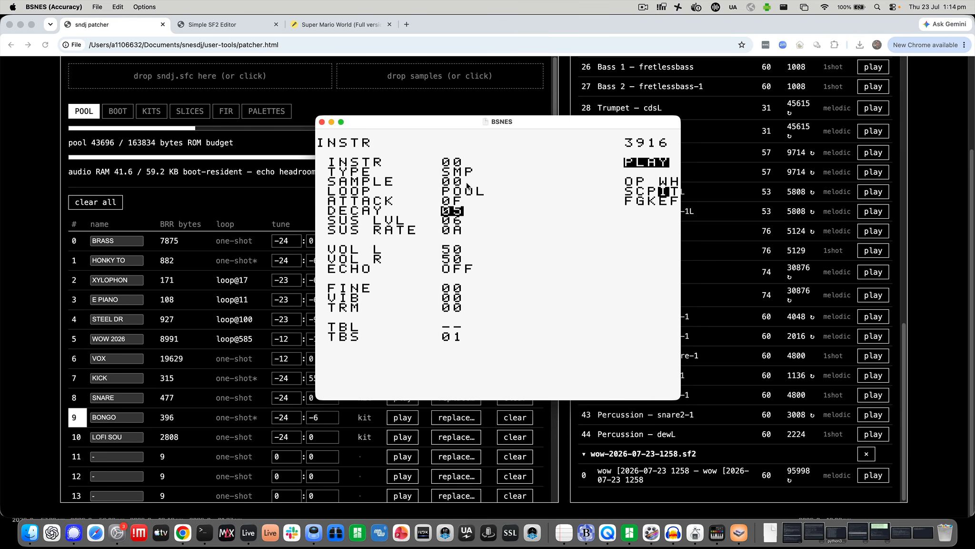
key(x+Left)
key(x+Left)
key(x+Left)
key(x+Right)
key(x+Right)
key(x+Right)
key(x+Right)
key(x+Right)
key(x+Right)
Step: Lower instrument 00's SUS LVL to 01
key(Down)
key(x+Left)
key(x+Left)
key(x+Left)
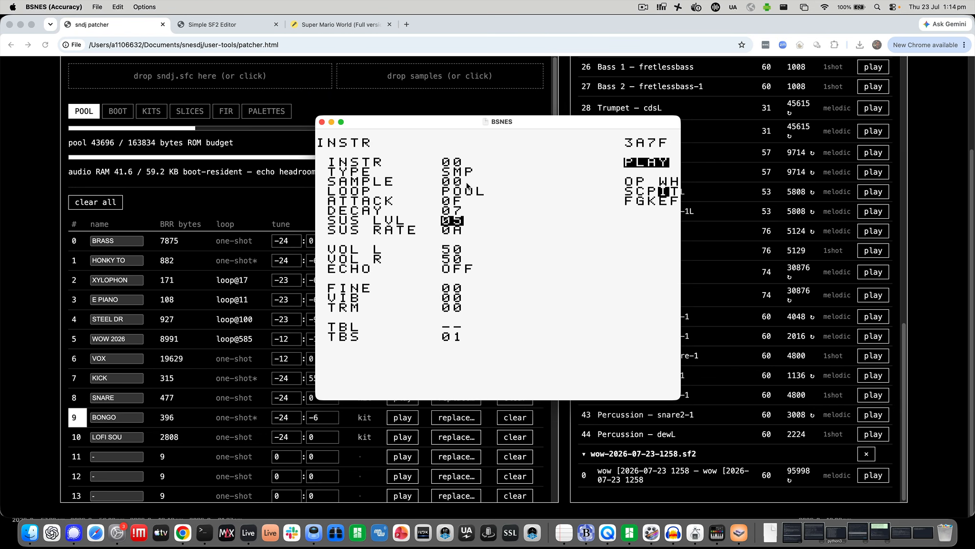
key(x+Left)
key(x+Left)
Step: Try lower and higher SUS RATE values on instrument 00, ending at 0F
key(Down)
key(x+Left)
key(x+Left)
key(x+Left)
key(x+Right)
key(x+Right)
key(x+Right)
key(x+Right)
key(x+Right)
key(x+Right)
key(x+Right)
key(x+Right)
key(x+Right)
key(x+Right)
Step: Recheck instrument 00's DECAY at 07 and set its SUS LVL to 00
key(Up)
key(Up)
key(x+Down)
key(x+Up)
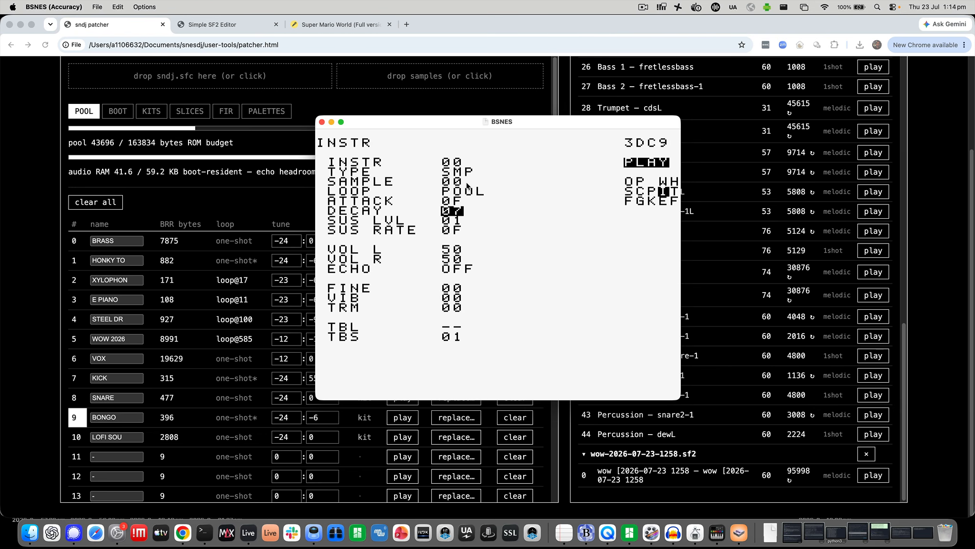
key(Down)
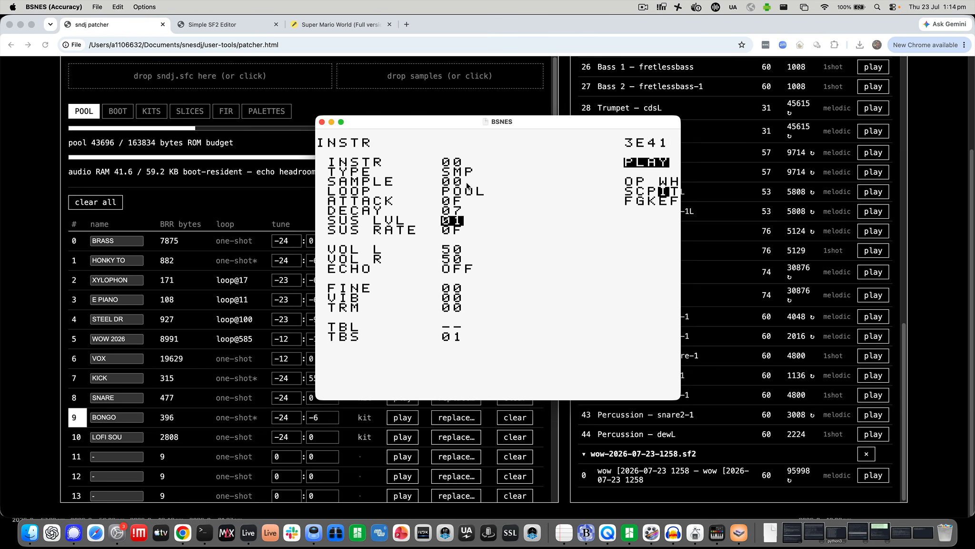
key(x+Left)
key(Down)
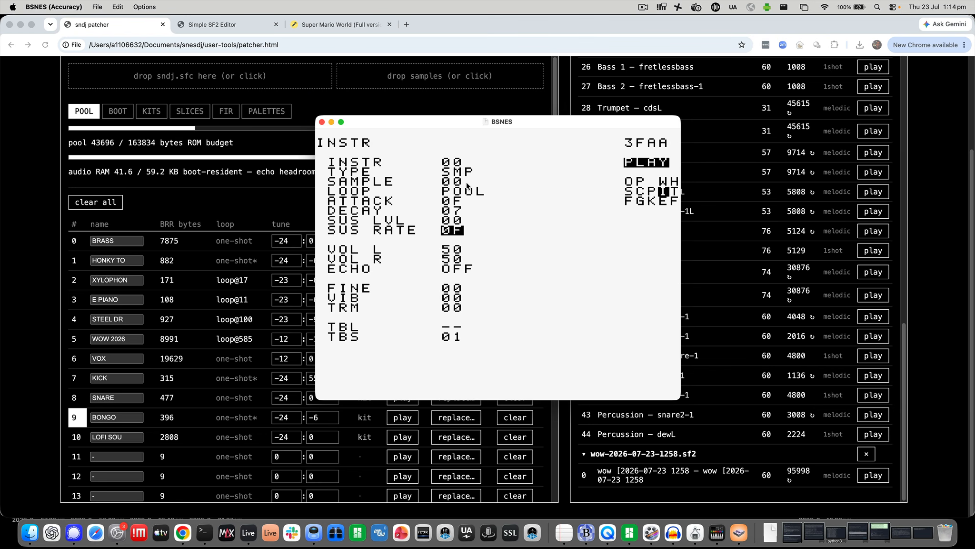
key(Down)
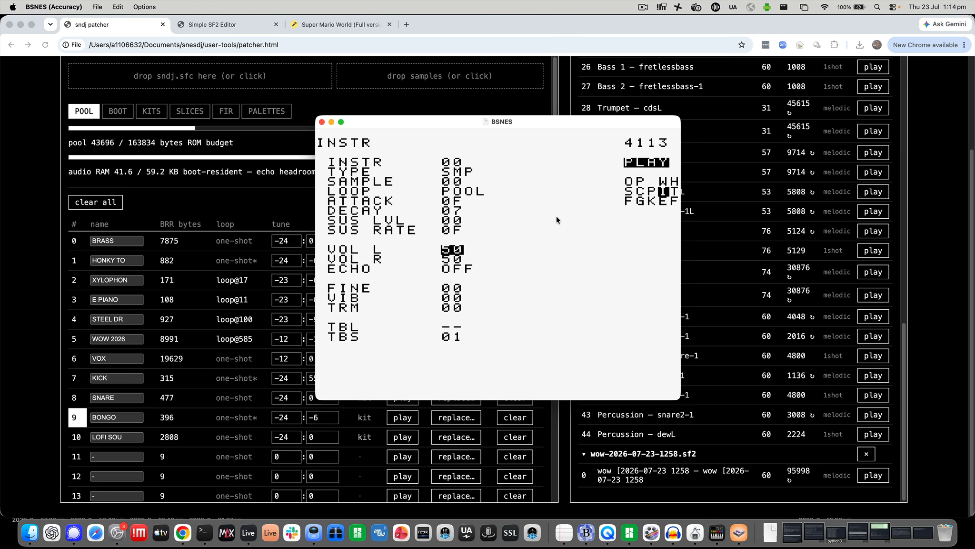
Step: Return to the SONG screen and stop playback
key(shift+Left)
key(shift+Left)
key(shift+Left)
key(Return)
key(Right)
key(Right)
key(Right)
key(Right)
key(Right)
key(Right)
key(Right)
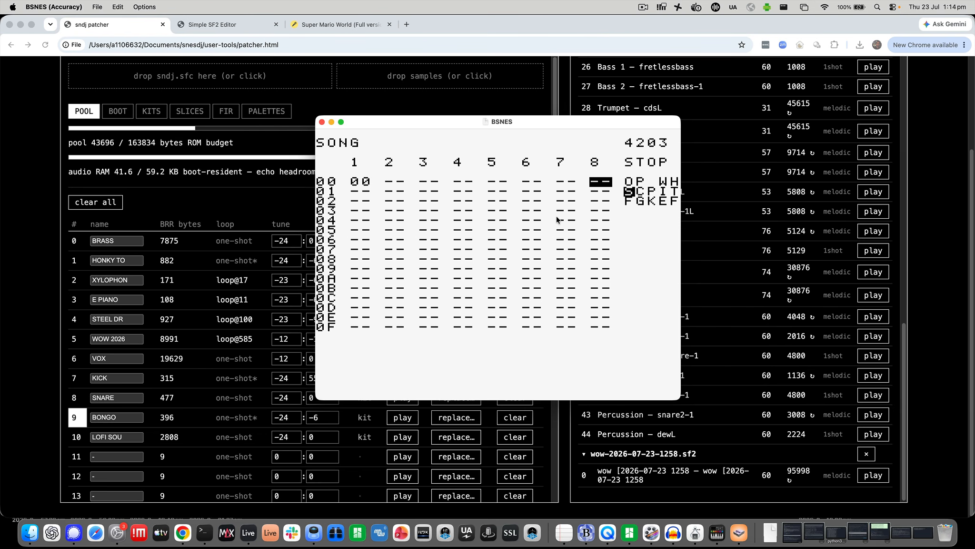
key(Left)
key(Left)
key(Right)
key(Right)
key(x)
key(z+x)
Step: Add chain 01 on row 00 of track 2 in the song and open it
key(Left)
key(Left)
key(Left)
key(Left)
key(Left)
key(Left)
key(Left)
key(Right)
key(x)
key(shift+Right)
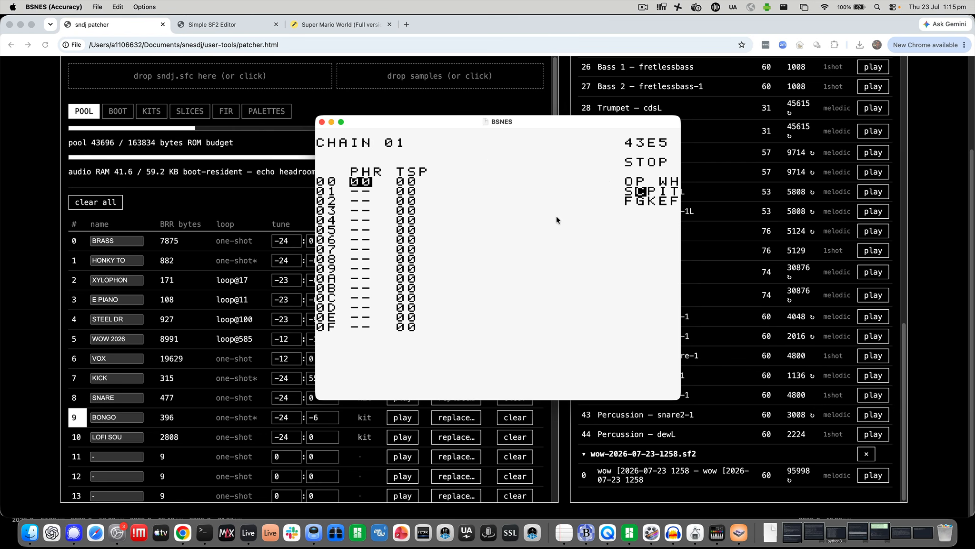
Step: Assign new phrase 01 to the first row of CHAIN 01 and open that phrase
key(x)
key(shift+Right)
key(shift+Left)
key(x)
key(x)
key(shift+Right)
Step: Add an A-4 note on row 00 of PHRASE 01 and set its instrument to 04
key(x)
key(Right)
key(x+Right)
key(Left)
key(Right)
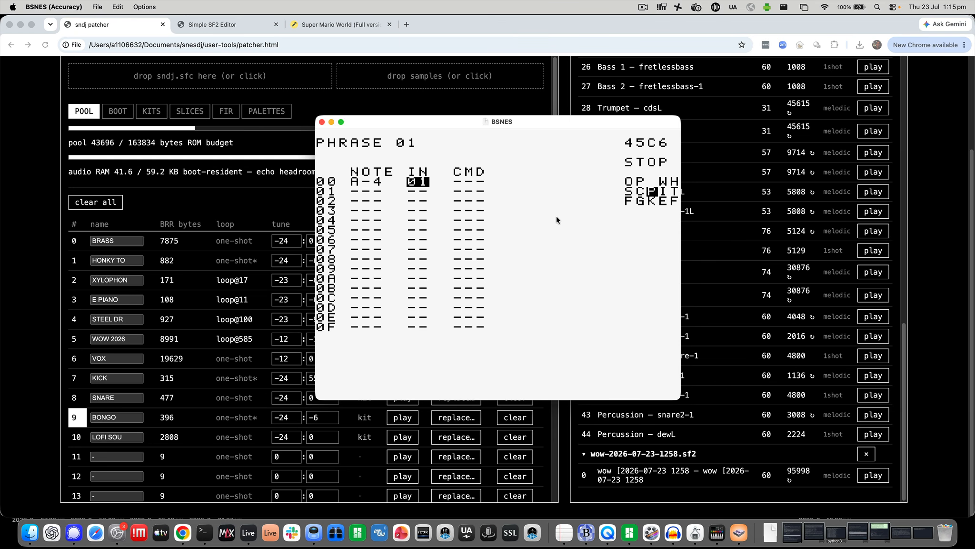
key(x+Right)
key(x+Right)
key(Left)
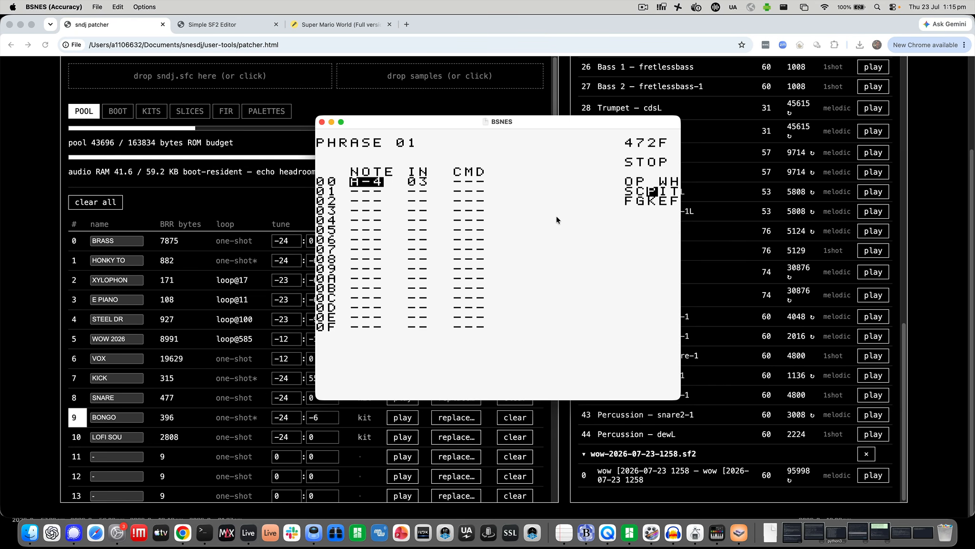
key(Right)
key(x+Right)
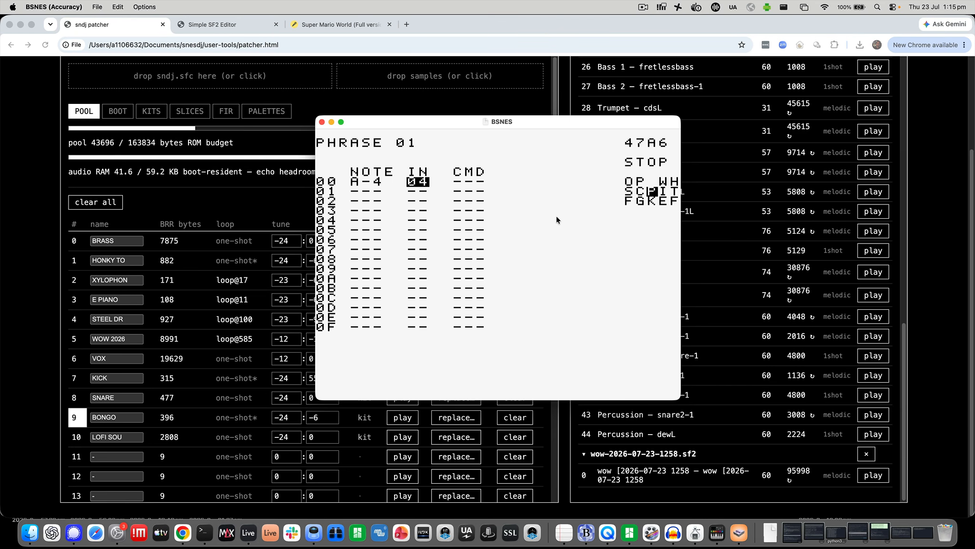
key(Left)
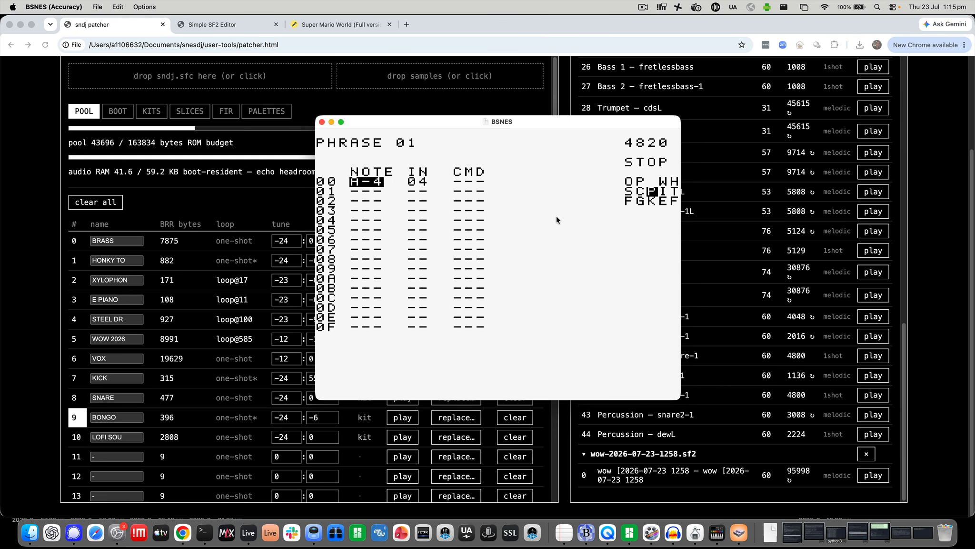
Step: Insert a B00 command beside the A-4 note on row 00 of PHRASE 01
key(Down)
key(Down)
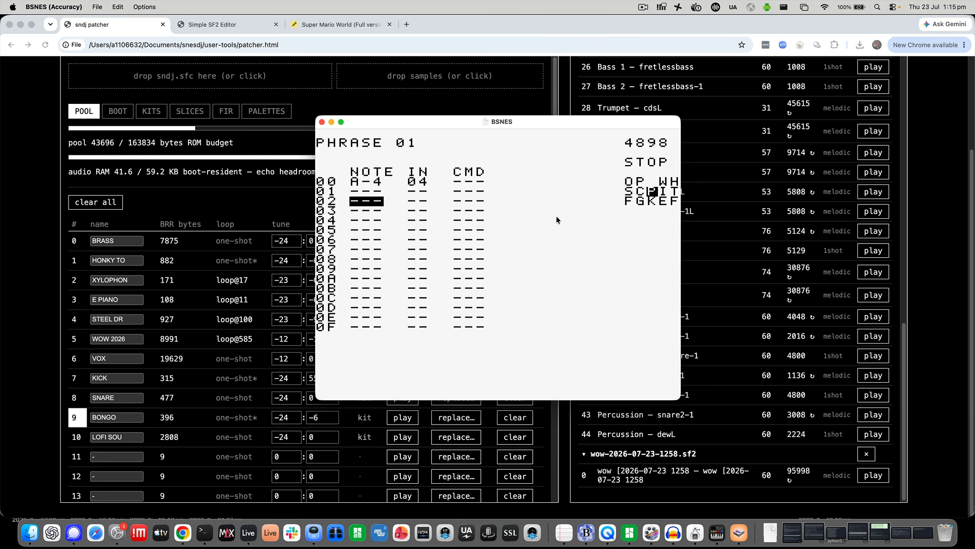
key(Right)
key(Left)
key(Right)
key(Up)
key(Up)
key(Right)
key(x)
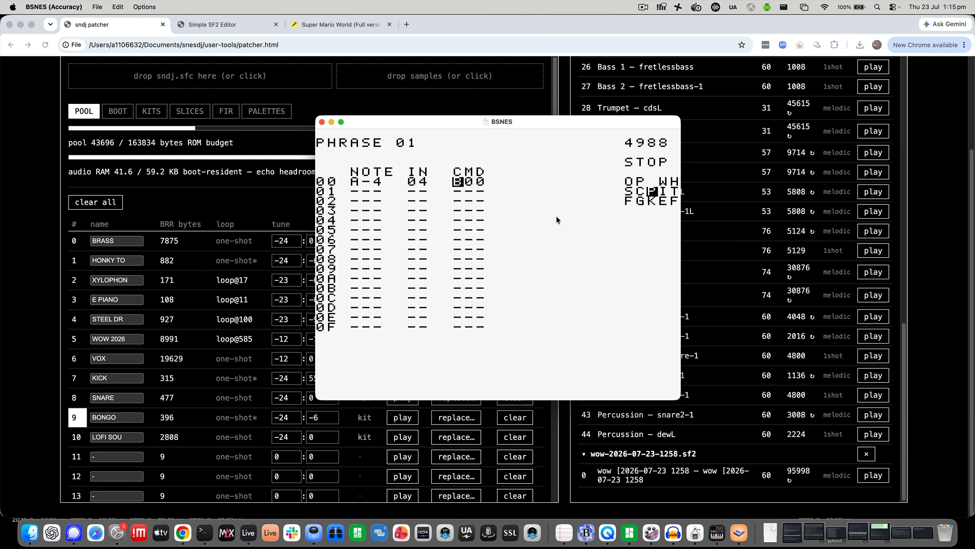
Step: Change row 00's command to C37, then play the phrase and stop it
key(Right)
key(x+Up)
key(x+Up)
key(x+Up)
key(x+Right)
key(x+Right)
key(x+Right)
key(x+Right)
key(x+Right)
key(x+Right)
key(x+Right)
key(Return)
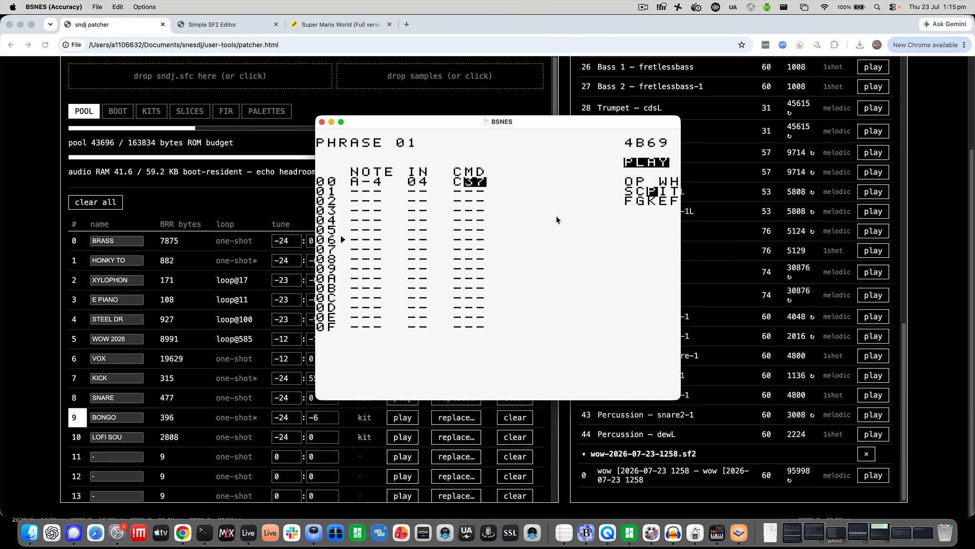
key(Return)
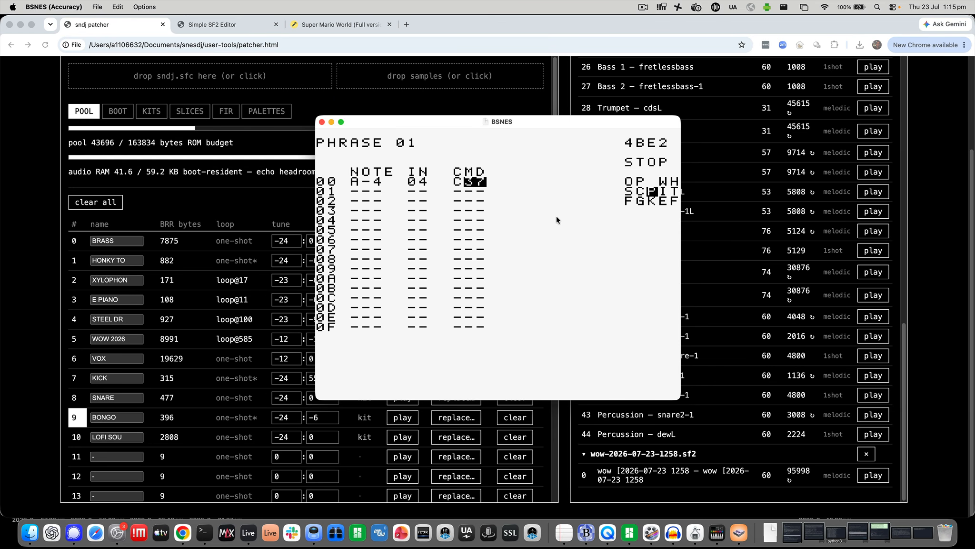
Step: Return to the SONG screen with chain 01 on track 2 selected
key(shift+Left)
key(shift+Left)
key(Down)
key(Down)
key(Up)
key(Up)
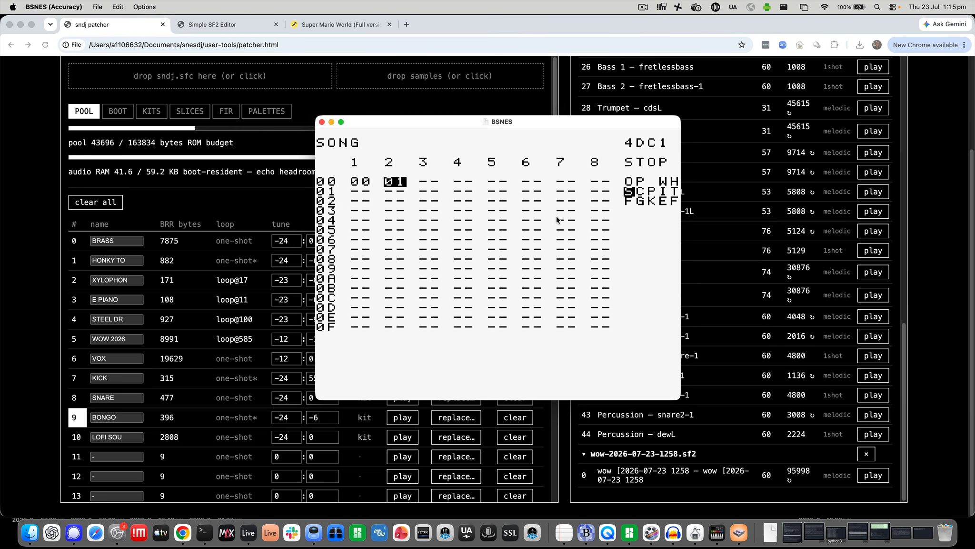
Step: Open PHRASE 01 from chain 01 on track 2, play it and select its C37 command on row 00
key(Right)
key(Right)
key(Left)
key(Right)
key(Left)
key(Left)
key(shift+Right)
key(shift+Right)
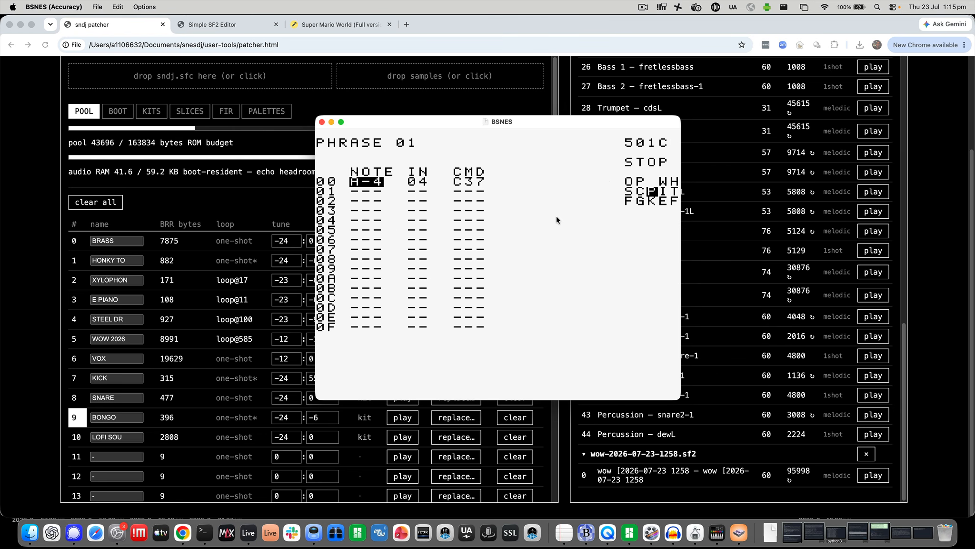
key(Return)
key(Right)
key(Right)
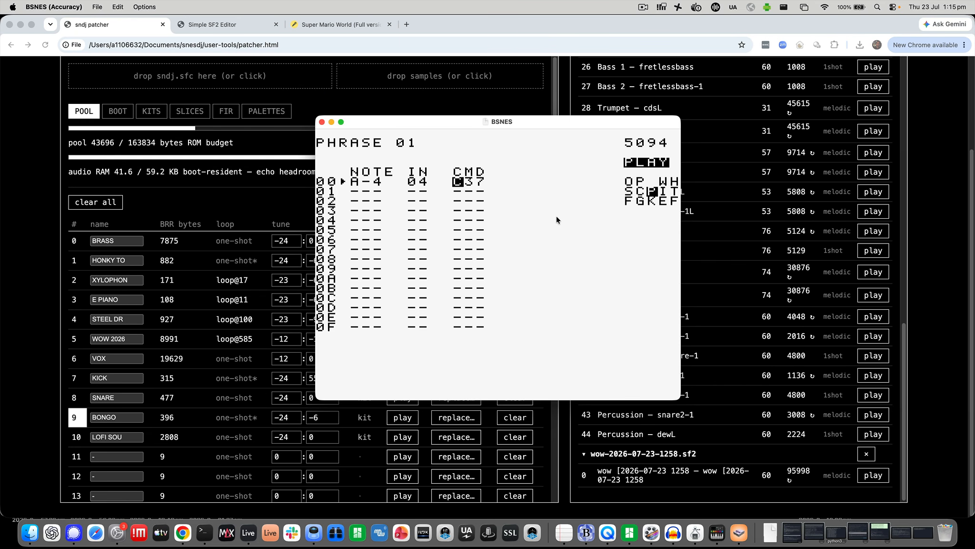
Step: Return to the SONG screen and play tracks 1 and 2 together
key(shift+Left)
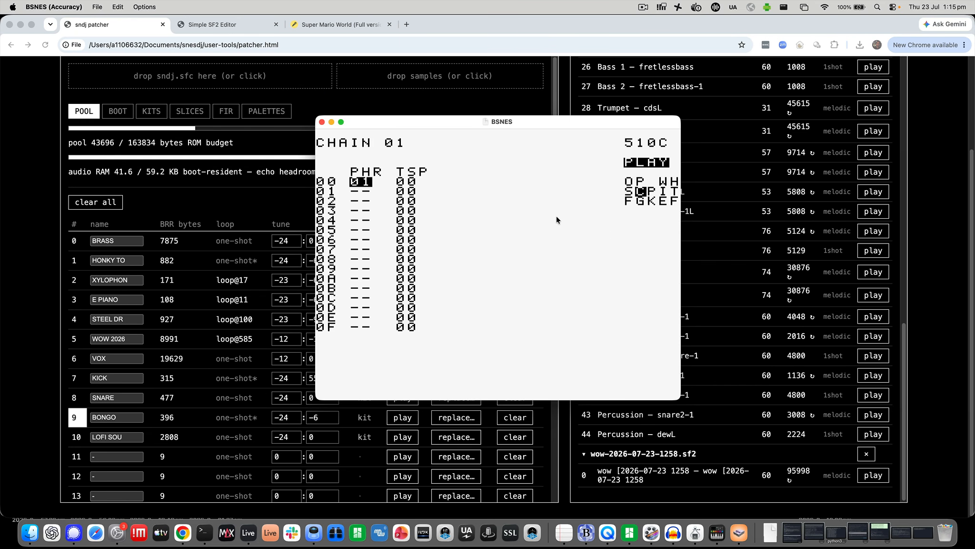
key(shift+Left)
key(Return)
key(Return)
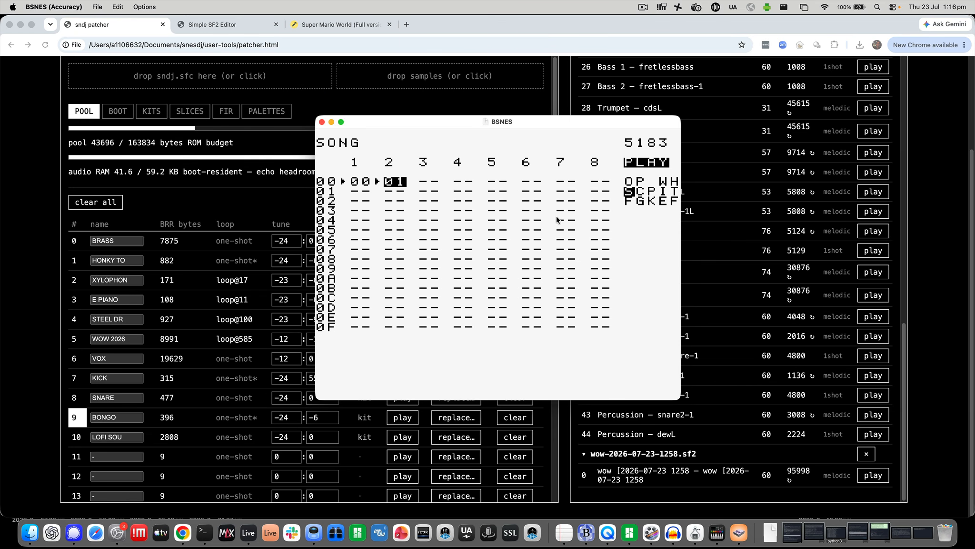
Step: Open PHRASE 01 during playback and lower the note on row 00 to A-3
key(shift+Right)
key(shift+Right)
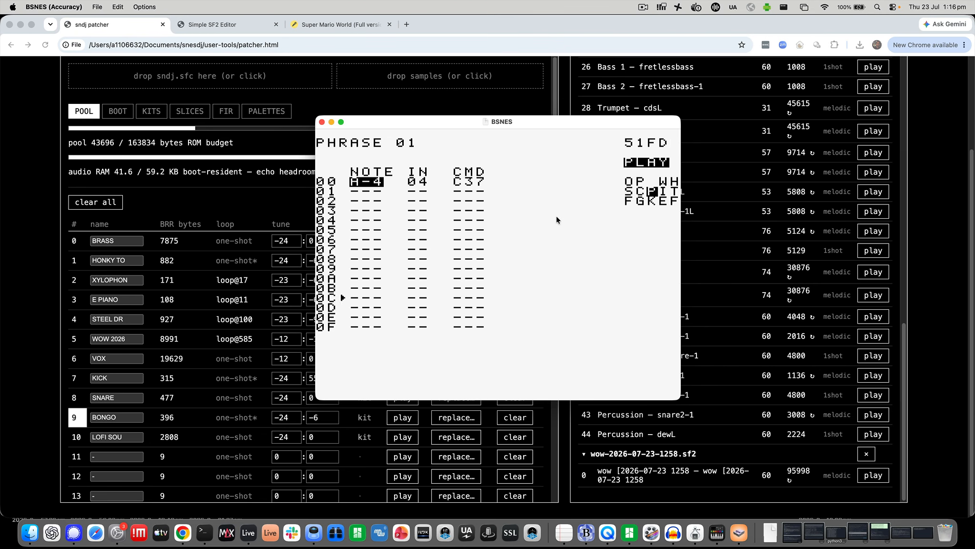
key(Right)
key(Left)
key(x+Down)
key(x+Down)
key(x+Up)
key(Right)
Step: Open instrument 04 and set both VOL L and VOL R to 30
key(apostrophe+Right)
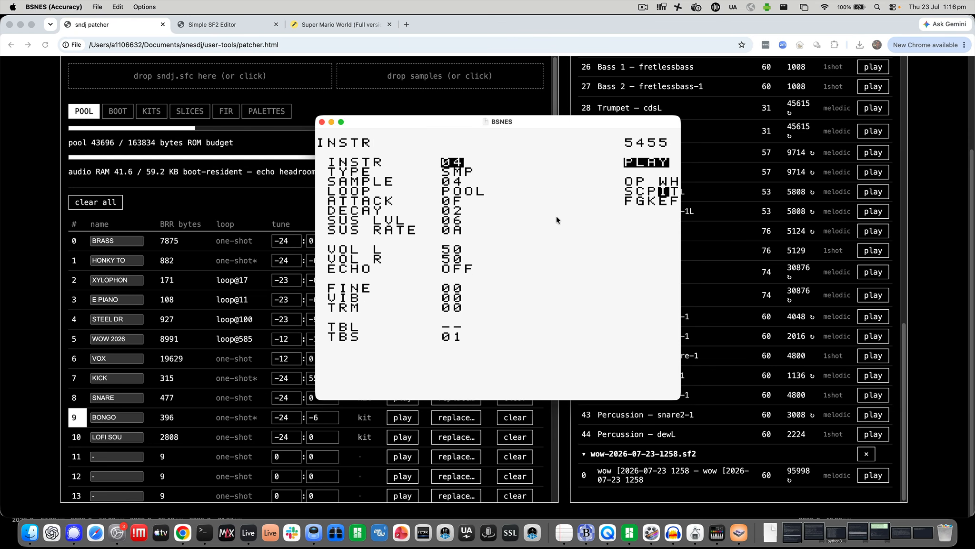
key(Down)
key(Down)
key(Down)
key(Down)
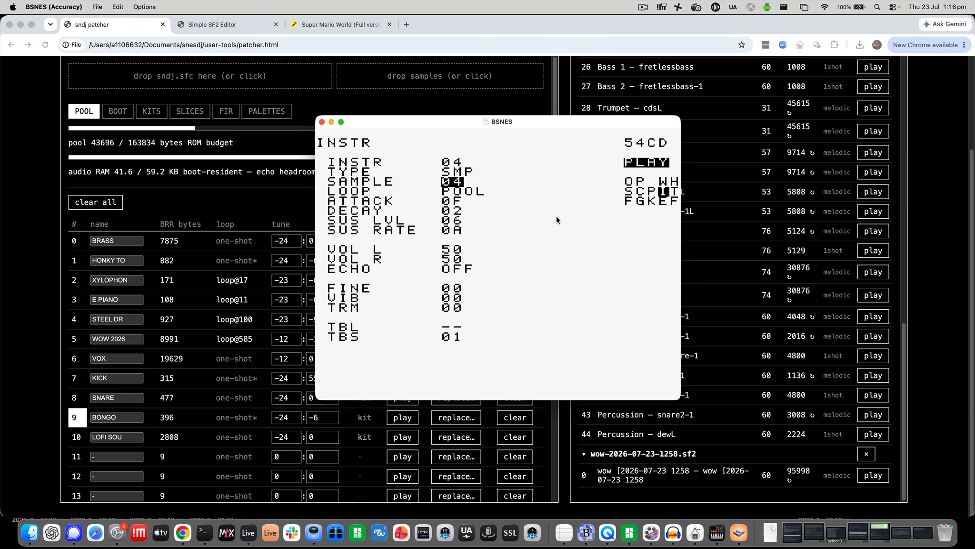
key(Down)
key(Down)
key(Down)
key(Down)
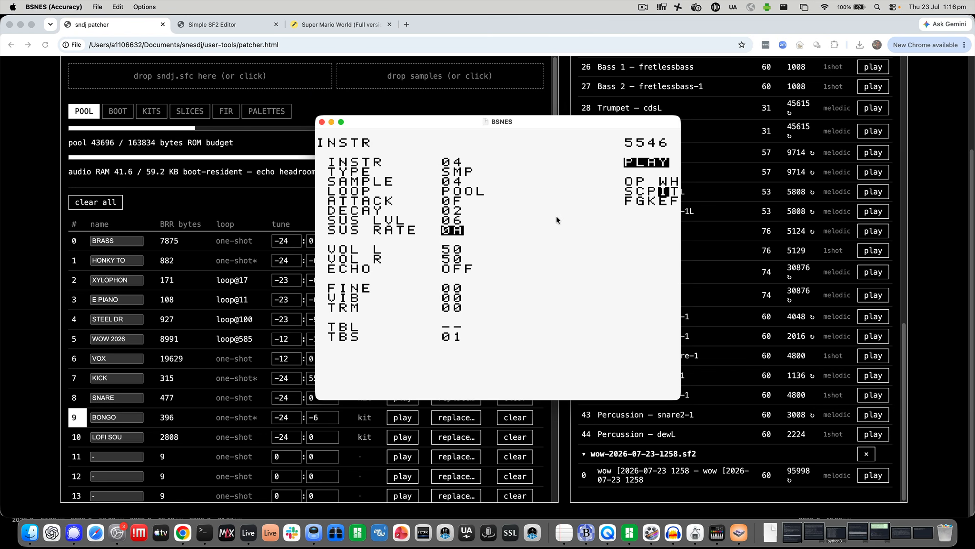
key(x+Down)
key(x+Down)
key(Down)
key(x+Down)
key(x+Down)
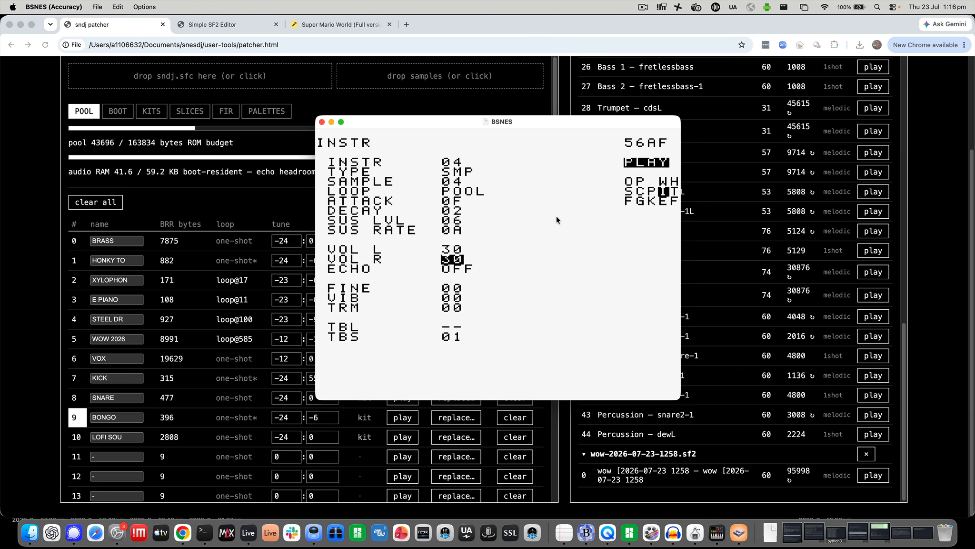
Step: Stop playback and examine instrument 04's envelope and volume settings
key(shift+Left)
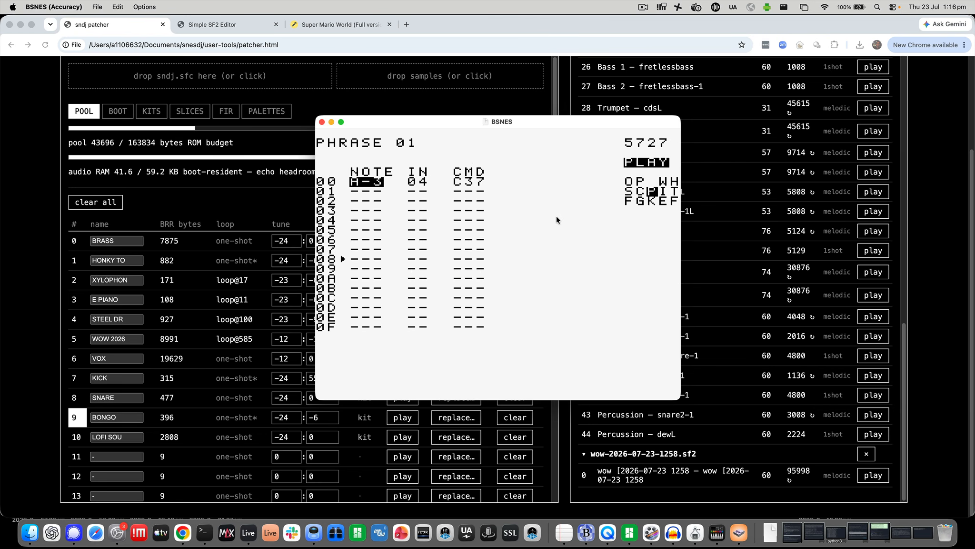
key(Return)
key(shift+Right)
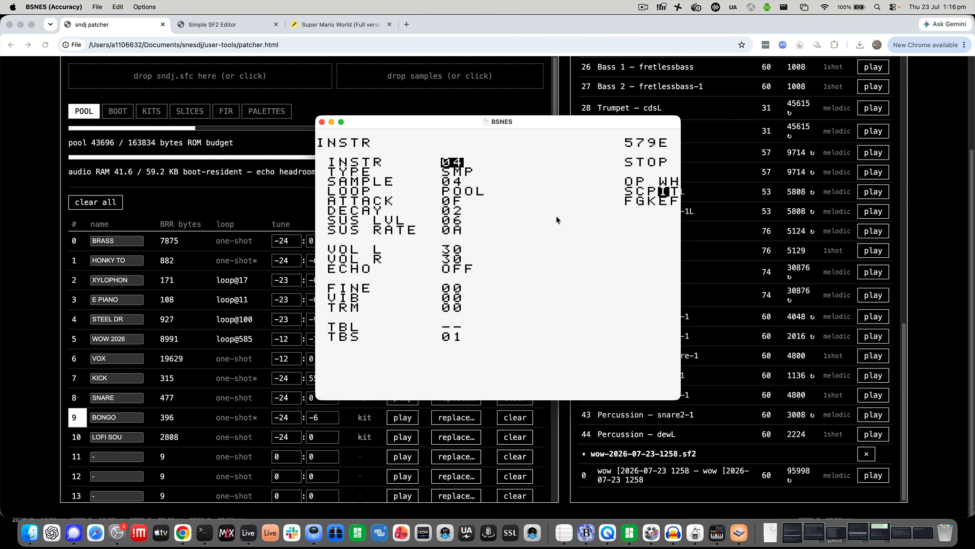
key(Down)
key(Down)
key(Down)
key(Down)
key(Down)
key(Down)
key(Down)
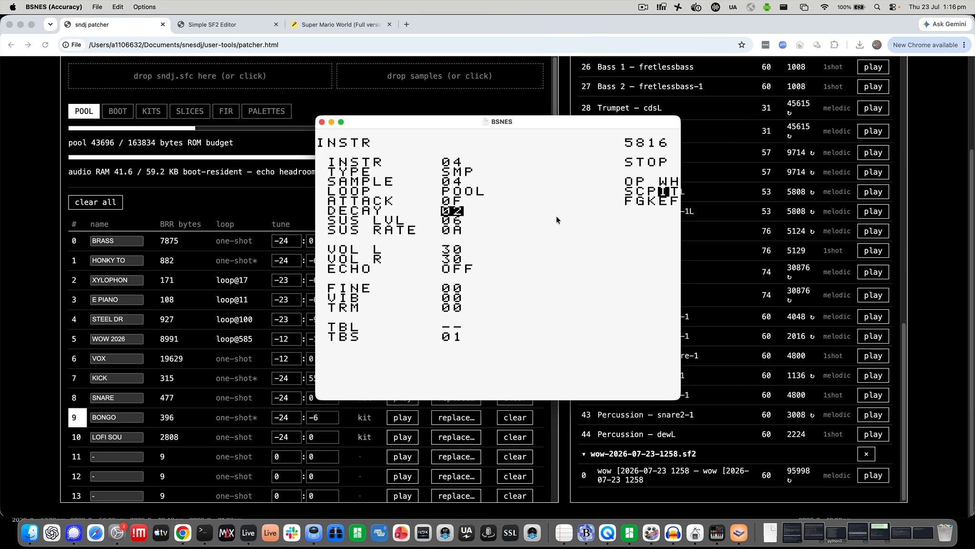
key(Down)
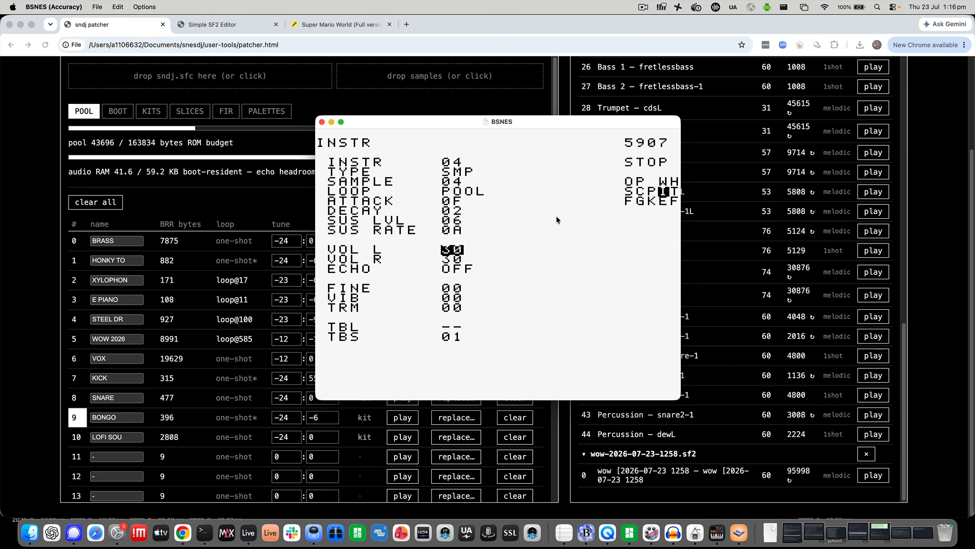
Step: Set the instrument for the A-3 note on row 00 of PHRASE 01 to 05
key(shift+Left)
key(shift+Left)
key(shift+Left)
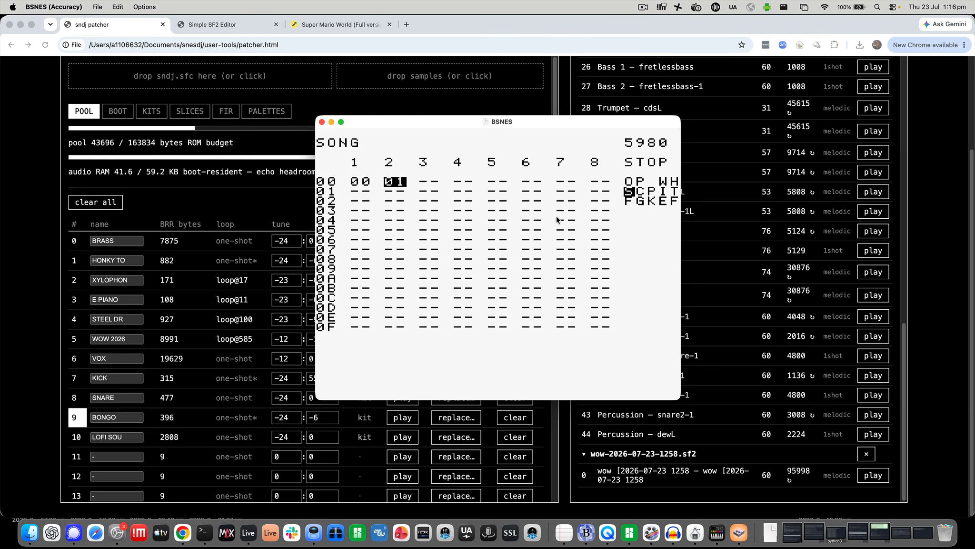
key(shift+Right)
key(shift+Right)
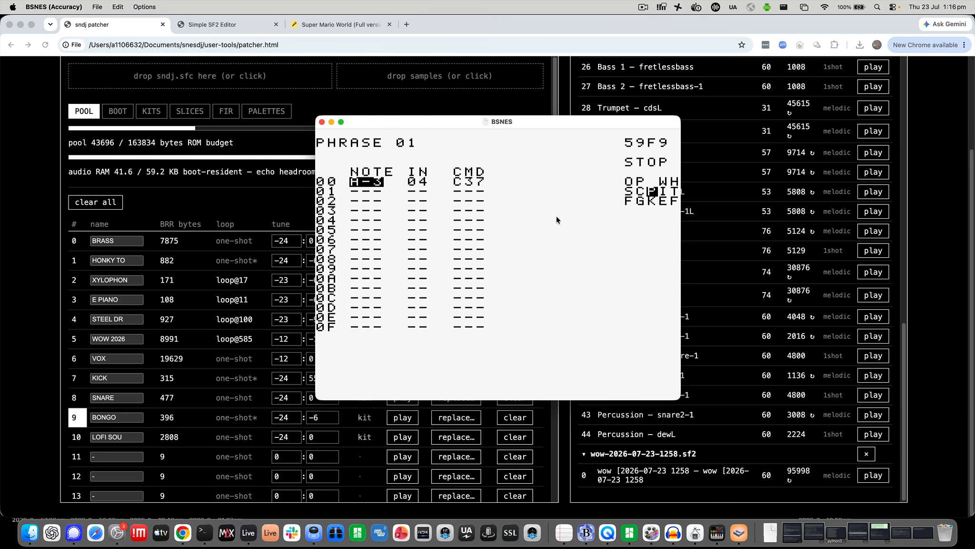
key(shift+Right)
key(shift+Left)
key(Right)
key(shift+Right)
key(shift+Left)
key(x+Right)
key(x+Left)
key(Right)
key(x+Right)
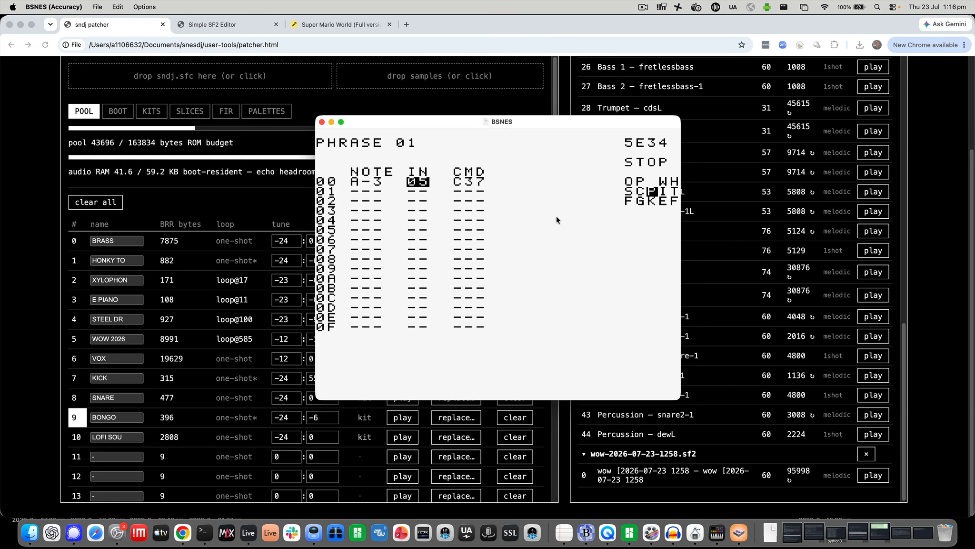
Step: Play PHRASE 01 and lower the note on row 00 to A-2
key(Left)
key(Return)
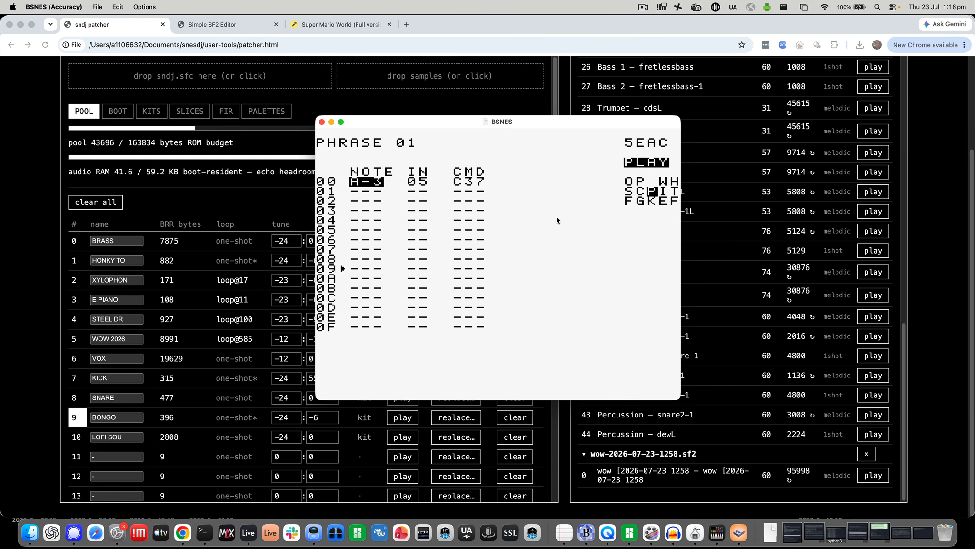
key(x+Down)
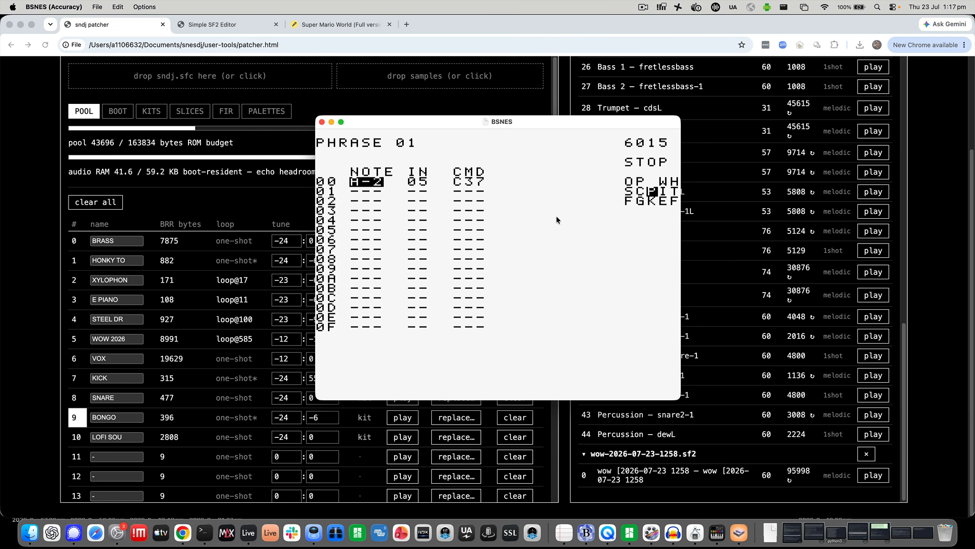
Step: Return to the SONG screen and remove chain 01 from row 00 of track 2
key(Right)
key(Left)
key(z+x)
key(apostrophe+Left)
key(apostrophe+Left)
key(Right)
key(Right)
key(Left)
key(Left)
key(Left)
key(Right)
key(z+x)
Step: Play the song briefly, stop it, and select chain 00 on track 1
key(Right)
key(Right)
key(Right)
key(Right)
key(Right)
key(Right)
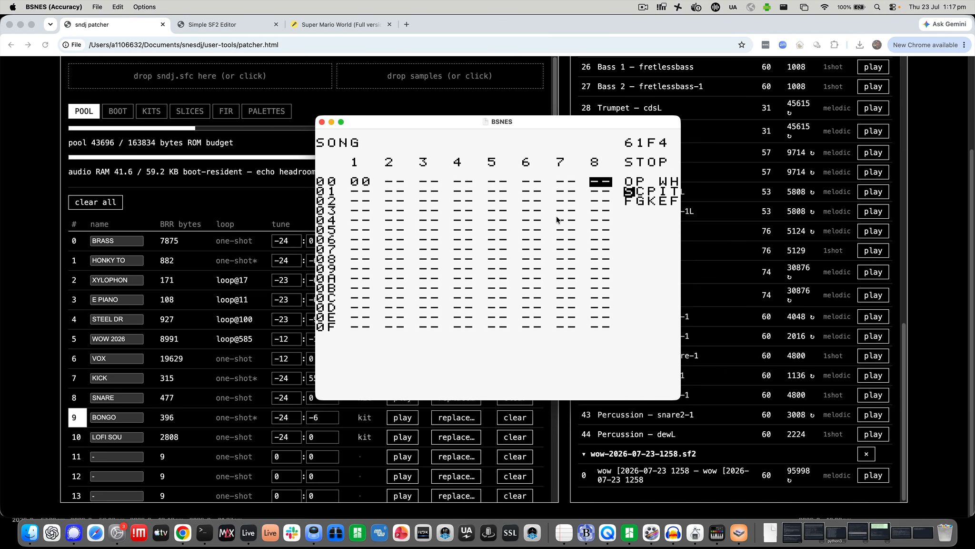
key(Return)
key(Left)
key(Left)
key(Left)
key(Left)
key(Left)
key(Left)
key(Left)
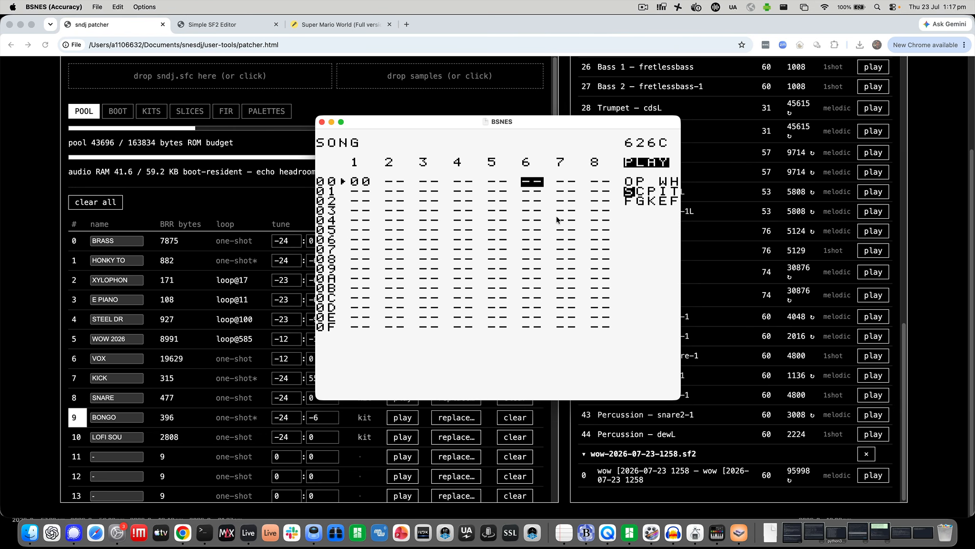
key(Return)
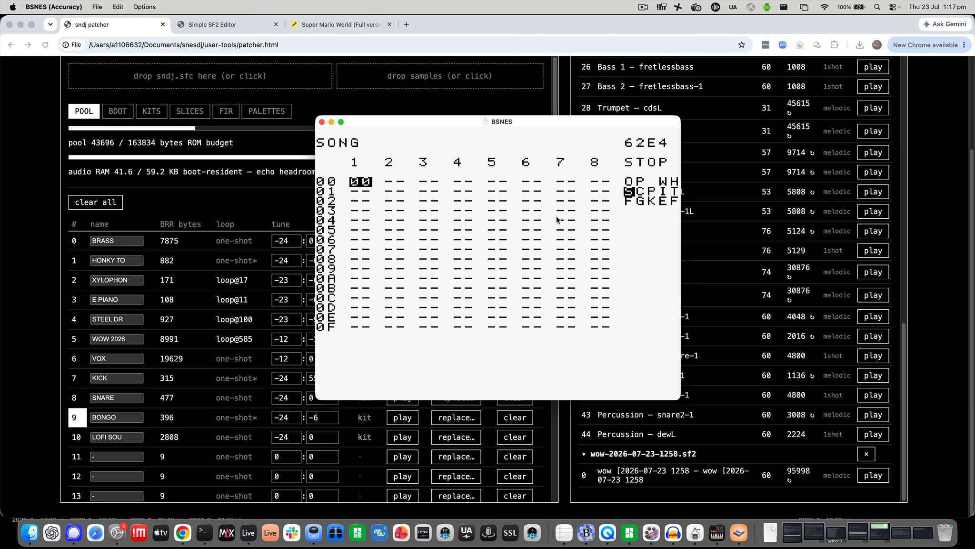
Step: Open PHRASE 00, set the instrument of the C-5 note on row 00 to 02, and start playback
key(shift+Right)
key(shift+Right)
key(Right)
key(x+Right)
key(Down)
key(Up)
key(x+Right)
key(Return)
Step: Set the instrument of the E-5 note on row 02 of PHRASE 00 to 04
key(Down)
key(Down)
key(x+Right)
key(x+Right)
key(x+Right)
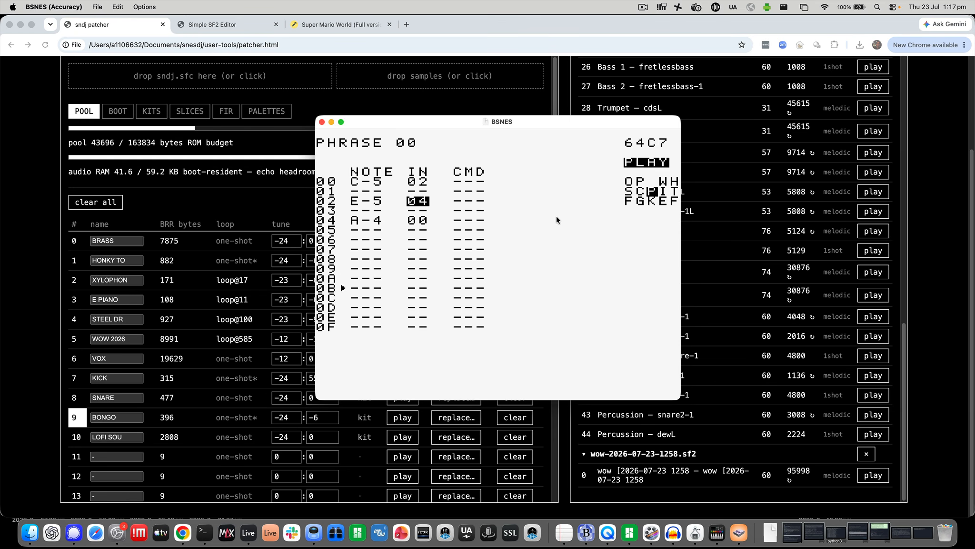
Step: Set the instruments of the A-4 note on row 04 and the C-5 note on row 00 to 04
key(Down)
key(Down)
key(x+Right)
key(x+Right)
key(x+Right)
key(x+Right)
key(Up)
key(Up)
key(x+Right)
key(Up)
key(Up)
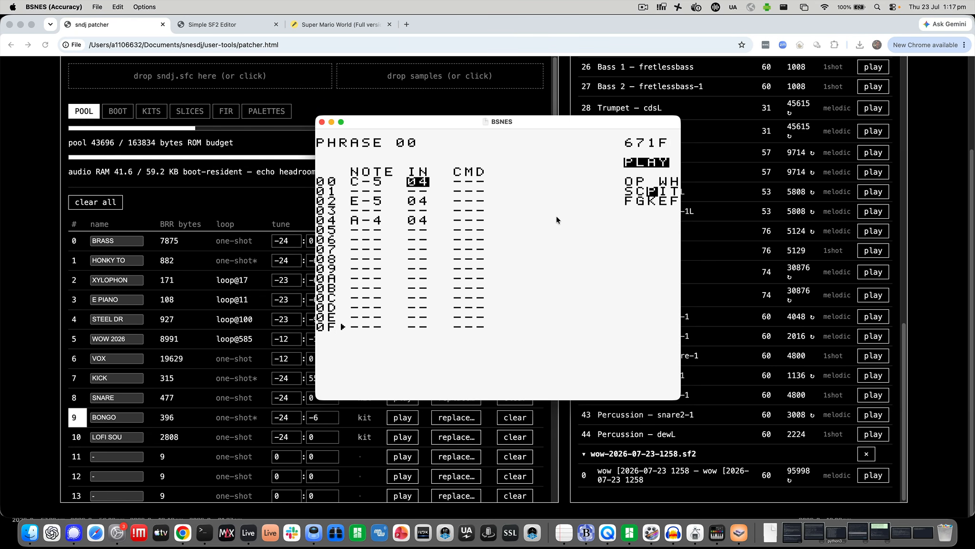
Step: Return to the SONG screen and stop playback
key(apostrophe+Left)
key(apostrophe+Left)
key(Return)
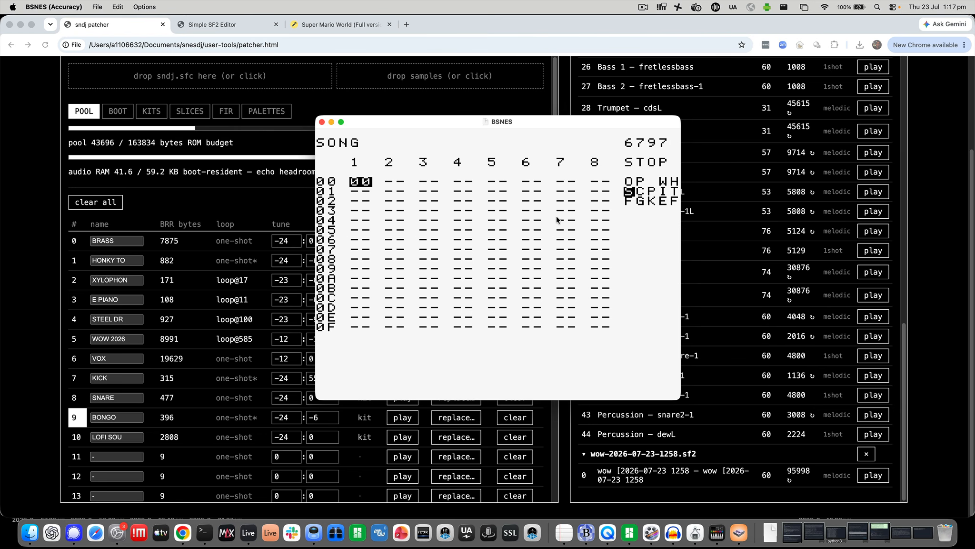
Step: Insert chain 02 on row 00 of track 8 and open it
key(Right)
key(Right)
key(Right)
key(Right)
key(Right)
key(Right)
key(Right)
key(x)
key(apostrophe+Right)
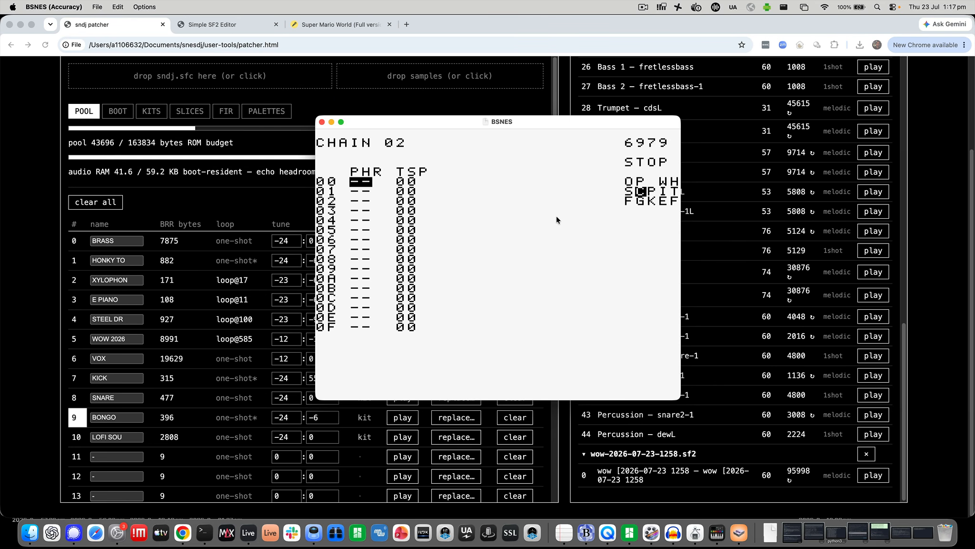
key(apostrophe+Left)
key(apostrophe+Right)
Step: Add phrase 02 to row 00 of CHAIN 02 and insert a note on the phrase's row 00 with instrument 07
key(x)
key(apostrophe+Right)
key(x)
key(Right)
key(x+Right)
key(x+Right)
key(x+Right)
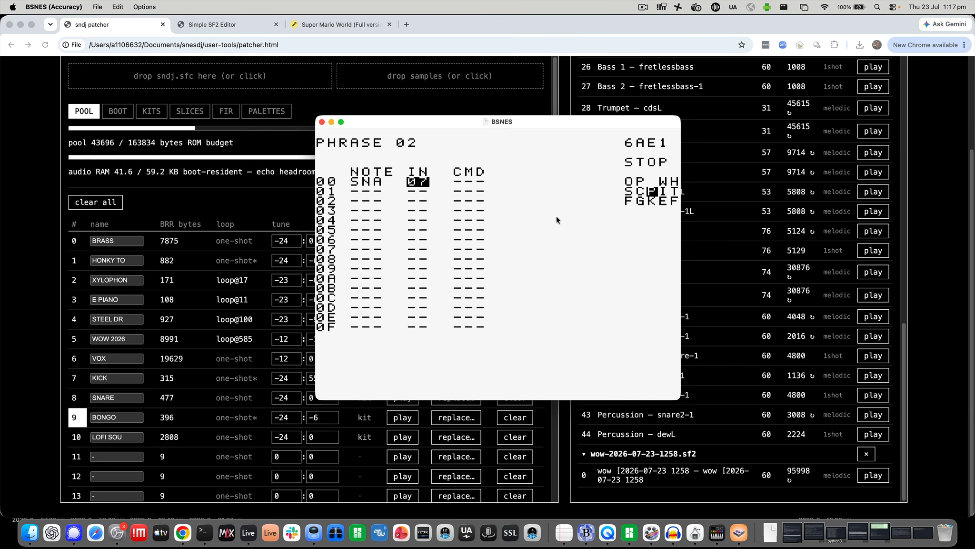
Step: Clear the SNA entry on row 00 of PHRASE 02 and insert KIC in its place
key(Left)
key(z+x)
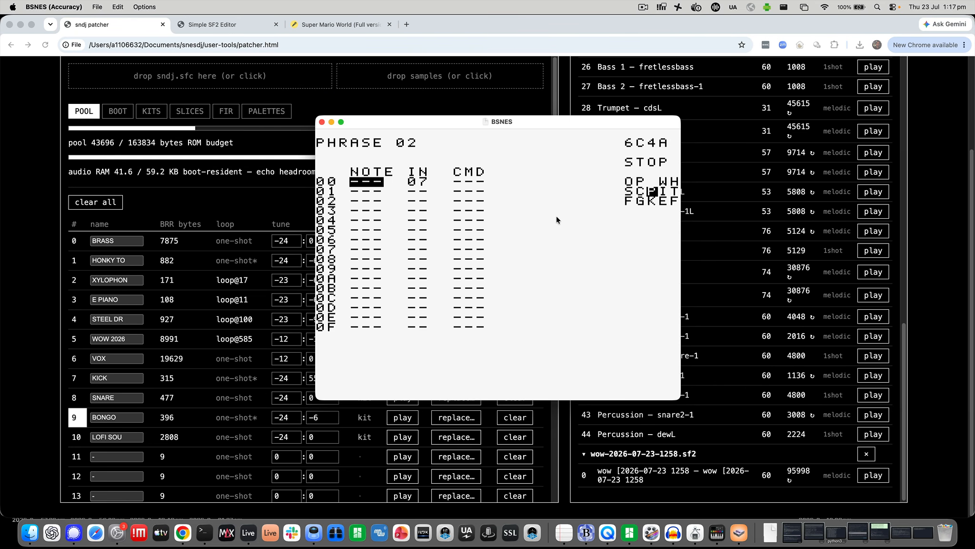
key(x)
key(x+Right)
key(x+Left)
key(x+Left)
key(Right)
key(Left)
Step: Insert KIC with instrument 07 on rows 03 and 06 of PHRASE 02, clearing the misplaced entry
key(Down)
key(Down)
key(Down)
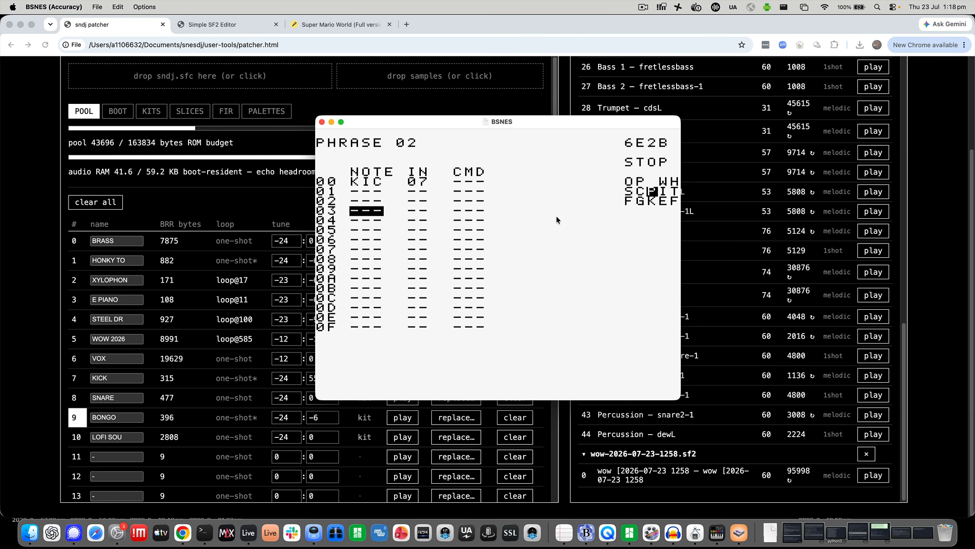
key(Down)
key(x)
key(Down)
key(Down)
key(Down)
key(Down)
key(Up)
key(Up)
key(Up)
key(Up)
key(z+x)
key(Up)
key(x)
key(Down)
key(Down)
key(Down)
key(x)
Step: Insert SNA on row 08 and KIC on row 0A of PHRASE 02
key(Down)
key(Down)
key(Down)
key(Up)
key(x)
key(x+Right)
key(Down)
key(Down)
key(x)
key(x+Left)
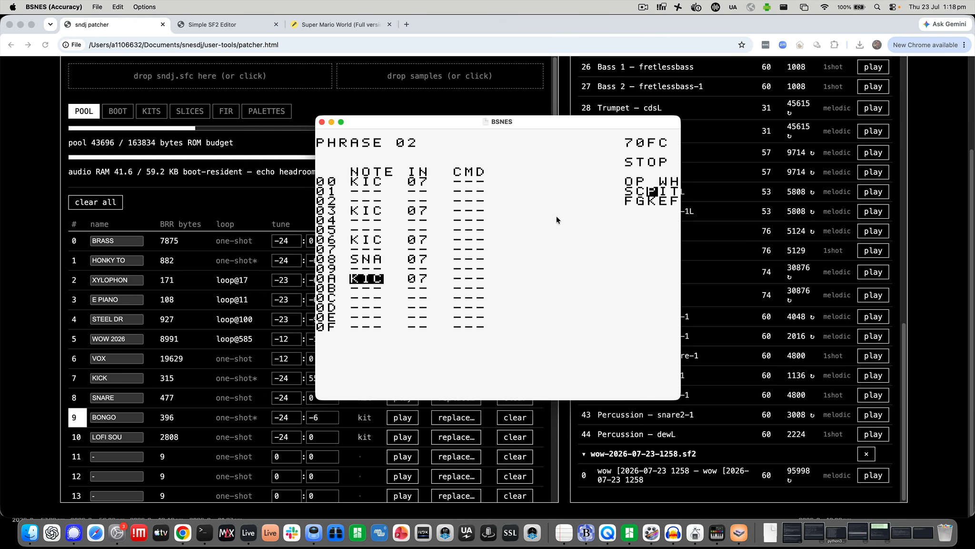
Step: Insert KIC on row 0C, LOF on row 0D and BON on row 0E of PHRASE 02
key(Down)
key(Down)
key(x)
key(Down)
key(Down)
key(x)
key(x+Right)
key(x+Right)
key(x+Right)
key(x+Left)
key(Up)
key(x)
key(x+Right)
key(x+Left)
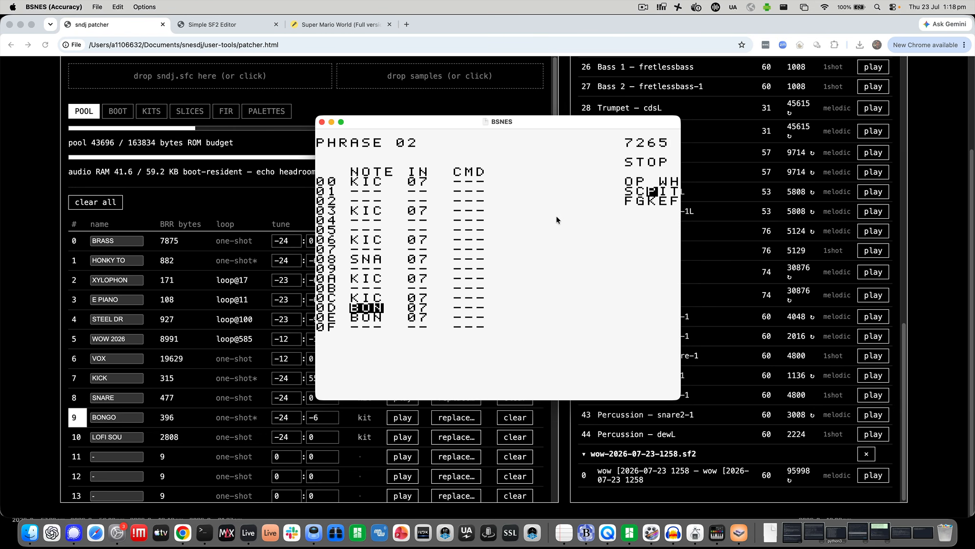
key(x+Right)
Step: Insert BON on row 09 of PHRASE 02, between the SNA and KIC hits
key(Up)
key(Up)
key(Up)
key(Up)
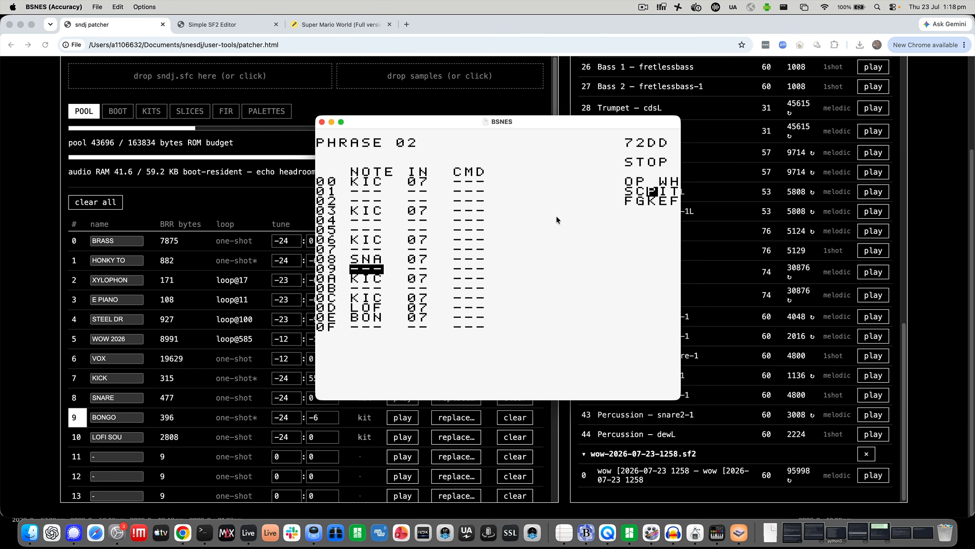
key(x)
key(x+Left)
Step: Play the finished drum pattern in PHRASE 02 twice, stopping playback each time
key(Return)
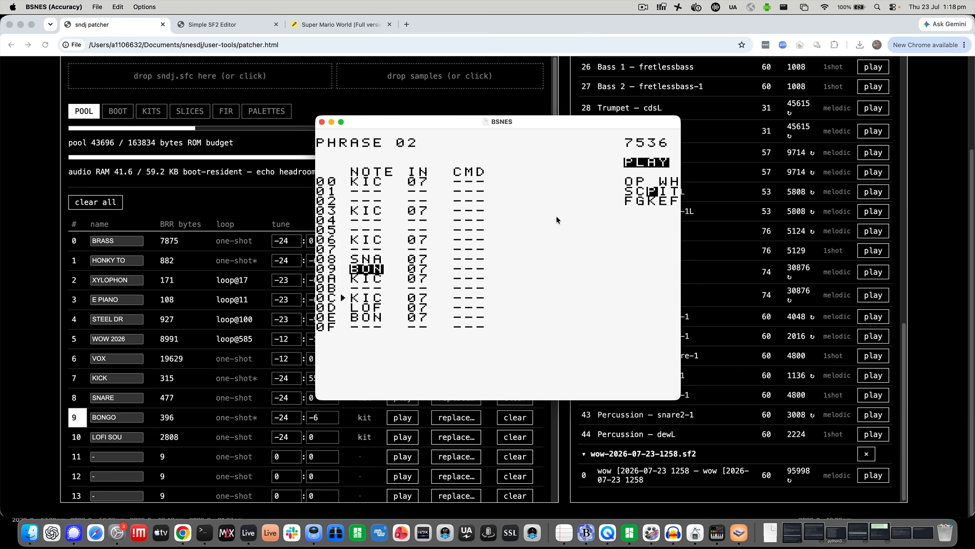
key(Return)
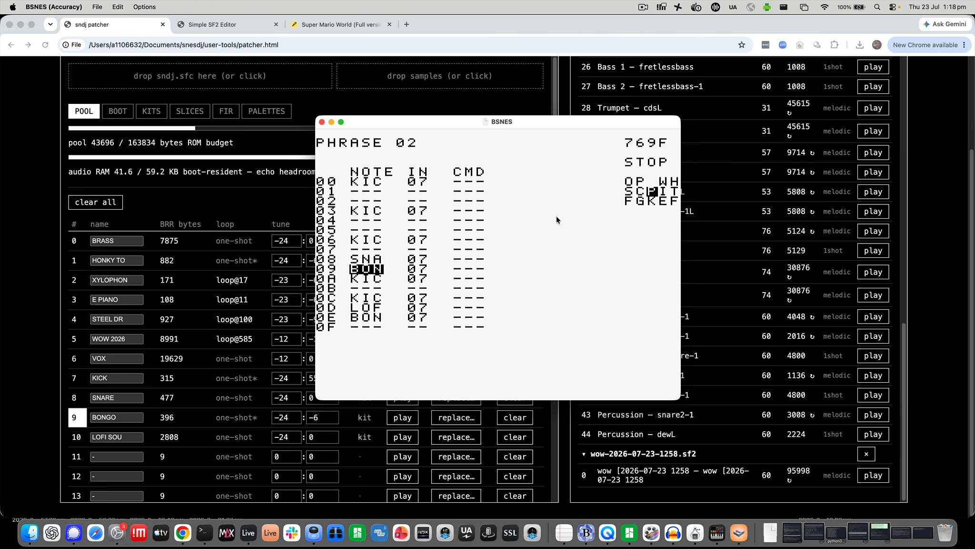
key(Return)
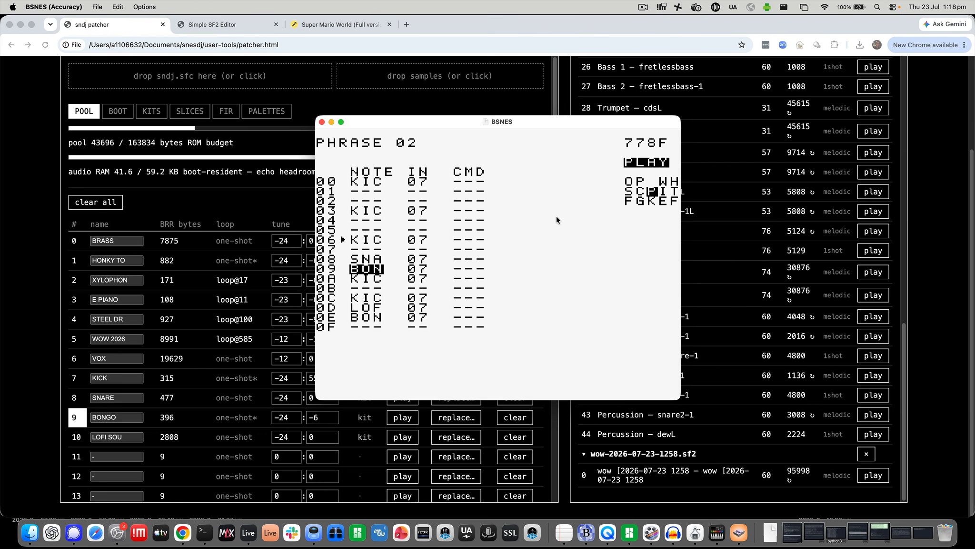
key(Return)
Step: Open the PROJECT screen, adjust the TMPO value and return to CHAIN 02
key(shift+Left)
key(shift+Up)
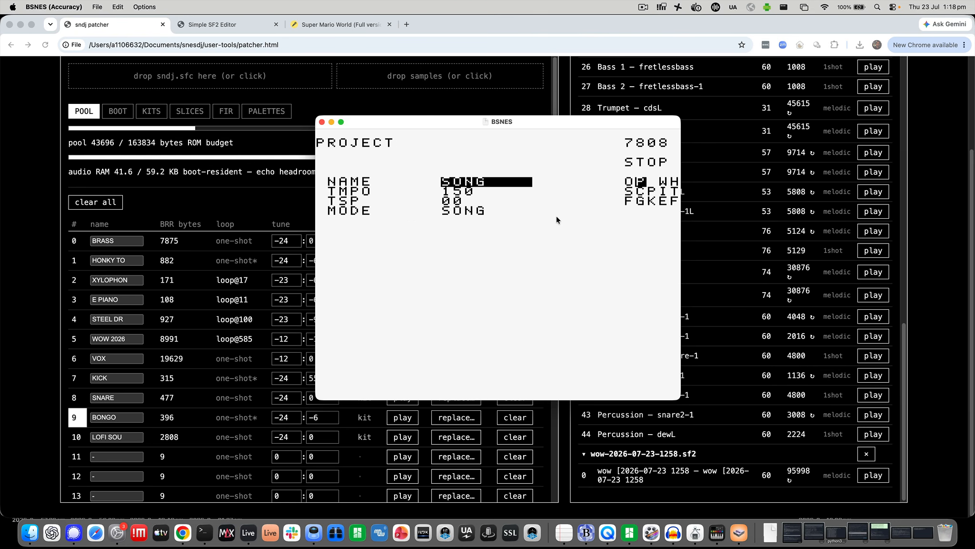
key(Down)
key(x+Down)
key(x+Up)
key(x+Up)
key(shift+Down)
Step: Play CHAIN 02 to hear the drums, return to the SONG screen and stop playback
key(Return)
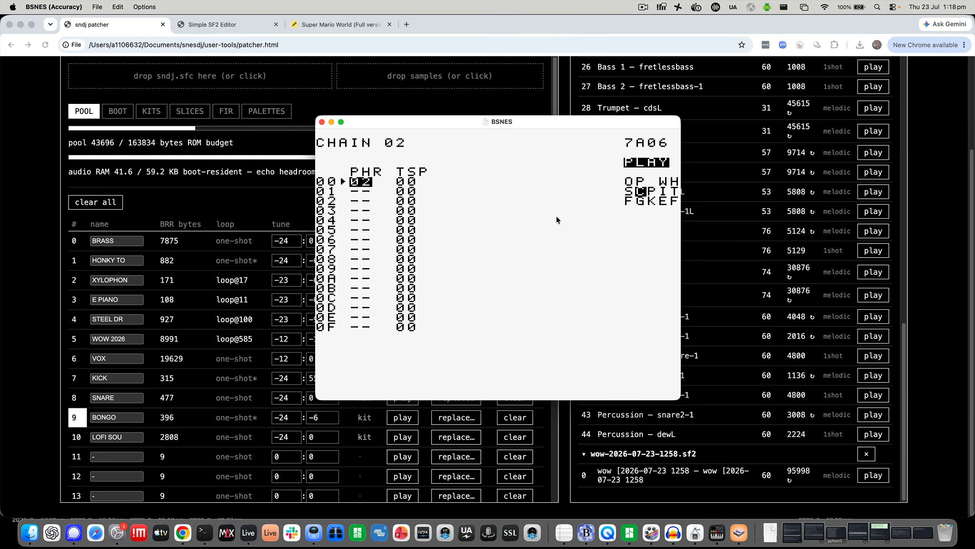
key(x)
key(shift+Down)
key(shift+Left)
key(shift+Left)
key(shift+Left)
key(shift+Left)
key(Return)
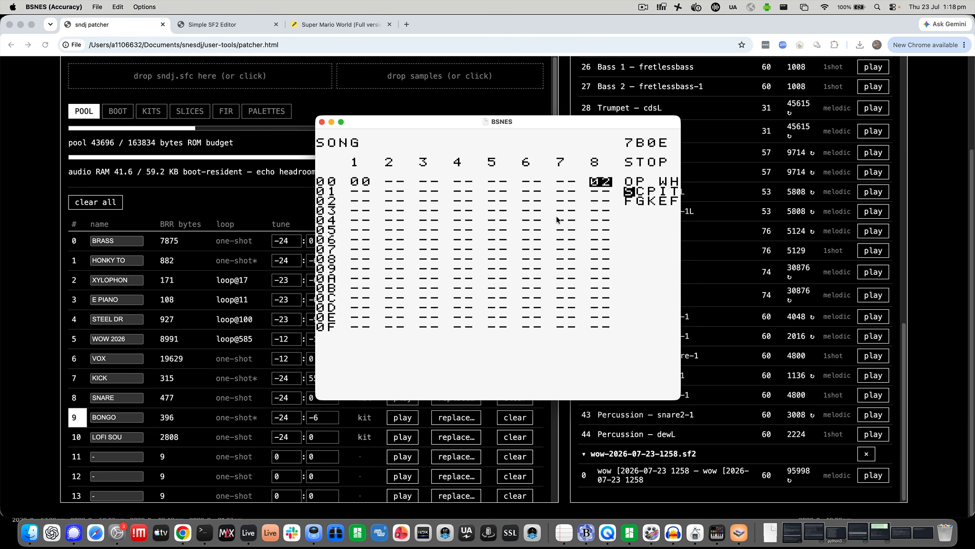
Step: Insert chain 03 on row 00 of track 7 and open it
key(Left)
key(Left)
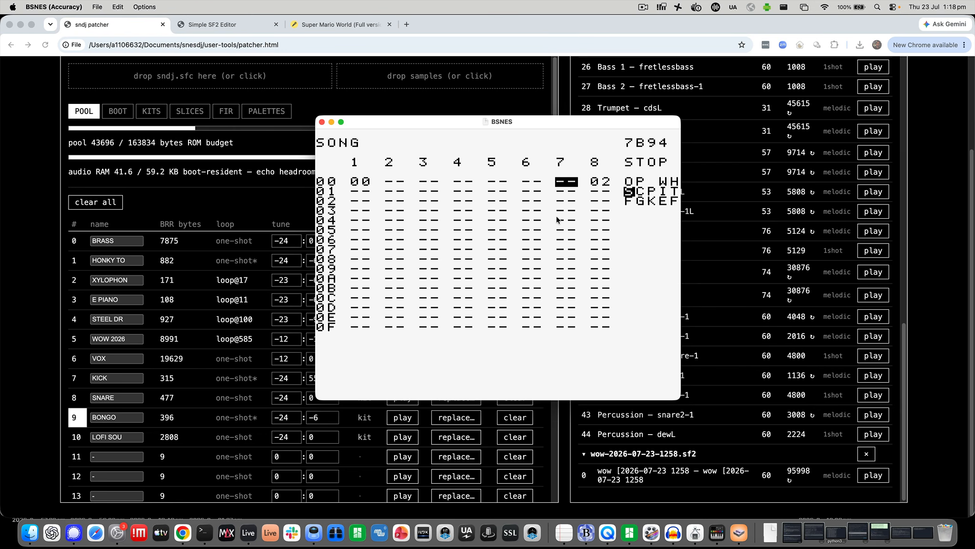
key(Right)
key(x)
key(x)
key(shift+Right)
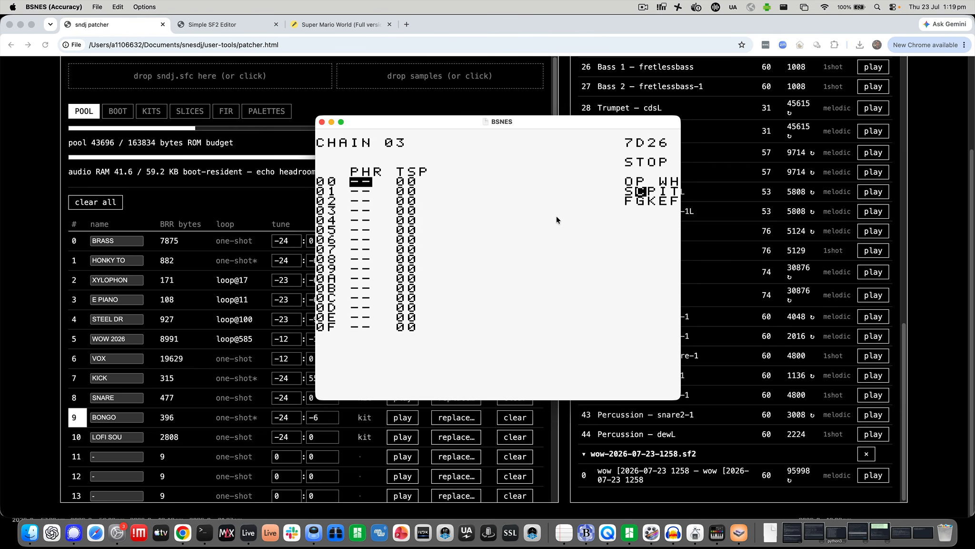
key(shift+Left)
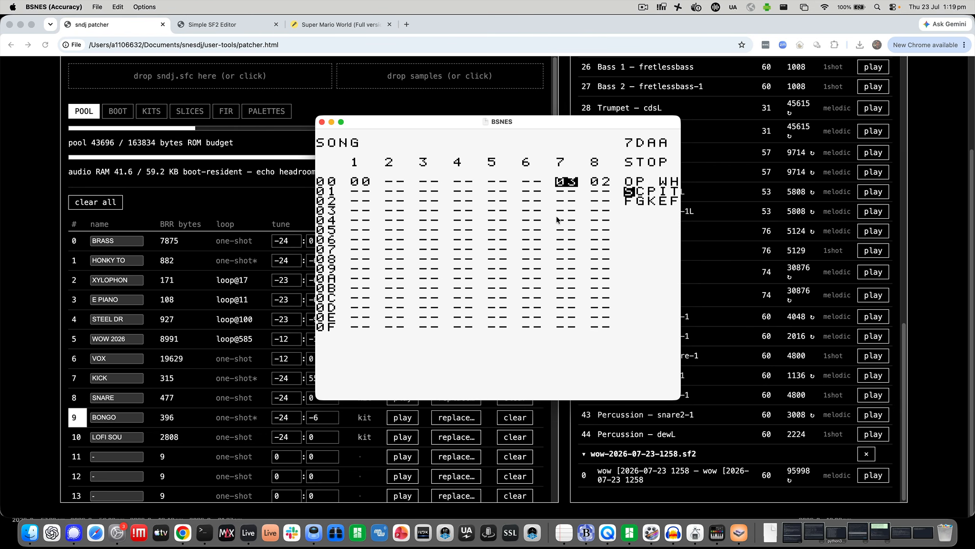
key(shift+Right)
Step: Add phrase 03 to row 00 of CHAIN 03 and insert a note on the phrase's row 00 with instrument 06
key(x)
key(shift+Right)
key(x)
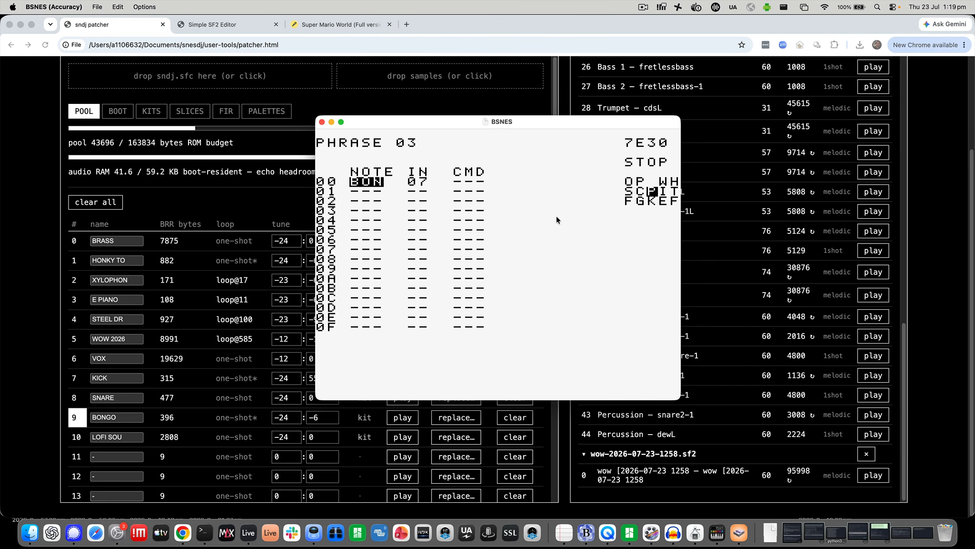
key(Right)
key(x+Left)
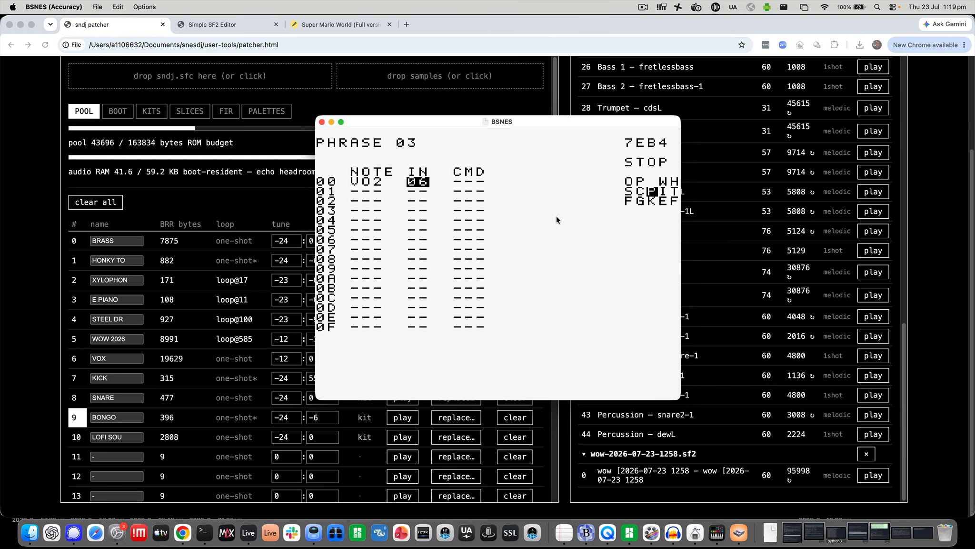
Step: Switch to the sndj patcher in Chrome, check instrument I6 in the boot instruments, and return to BSNES
click(267, 351)
click(118, 111)
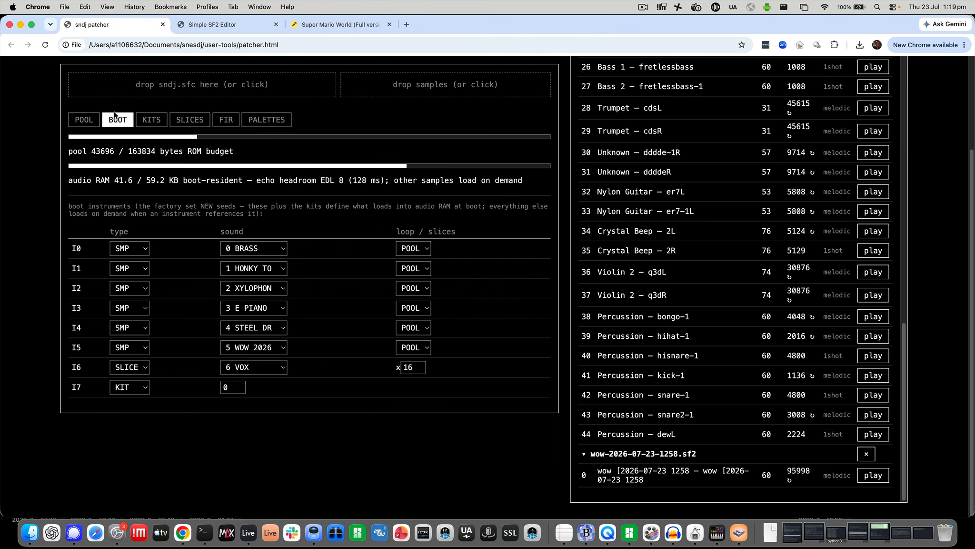
double_click(76, 367)
key(super+Tab)
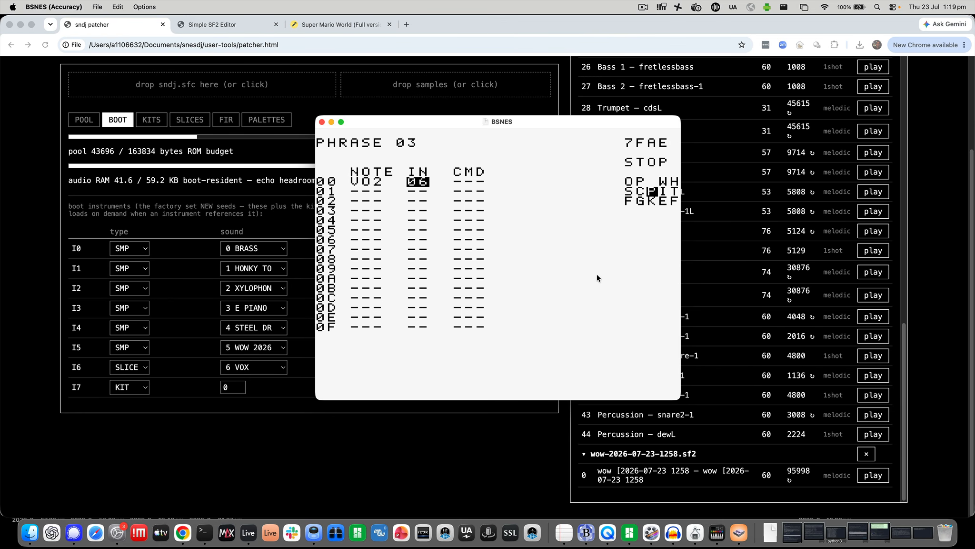
Step: Set the note on row 00 of PHRASE 03 to VO0 and leave row 01 empty
key(Left)
key(x+Left)
key(x+Left)
key(Down)
key(x)
key(z+x)
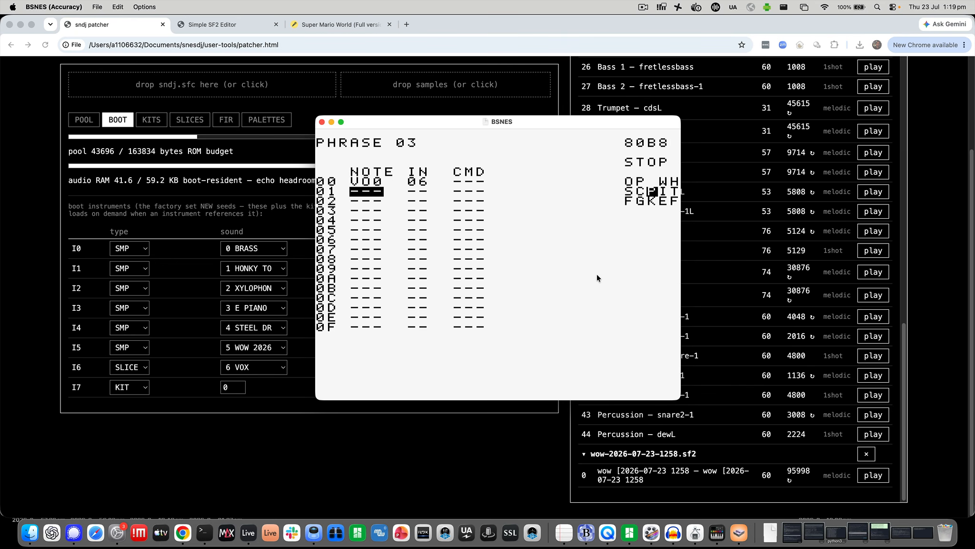
Step: Insert VO1, VO2 and VO3 with instrument 06 on rows 02, 04 and 06 of PHRASE 03
key(Down)
key(x)
key(Down)
key(Down)
key(x)
key(x+Right)
key(Down)
key(Down)
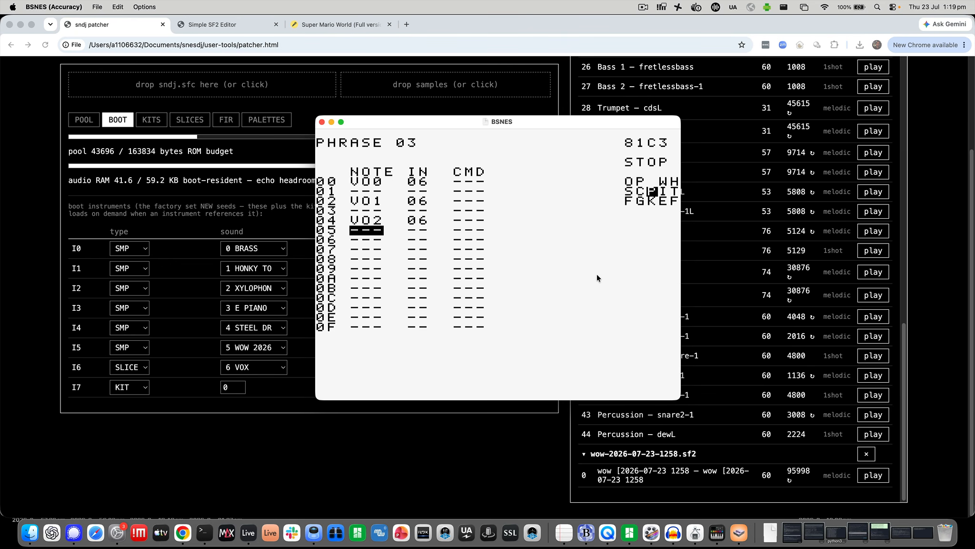
key(x)
key(x+Right)
key(Down)
key(Down)
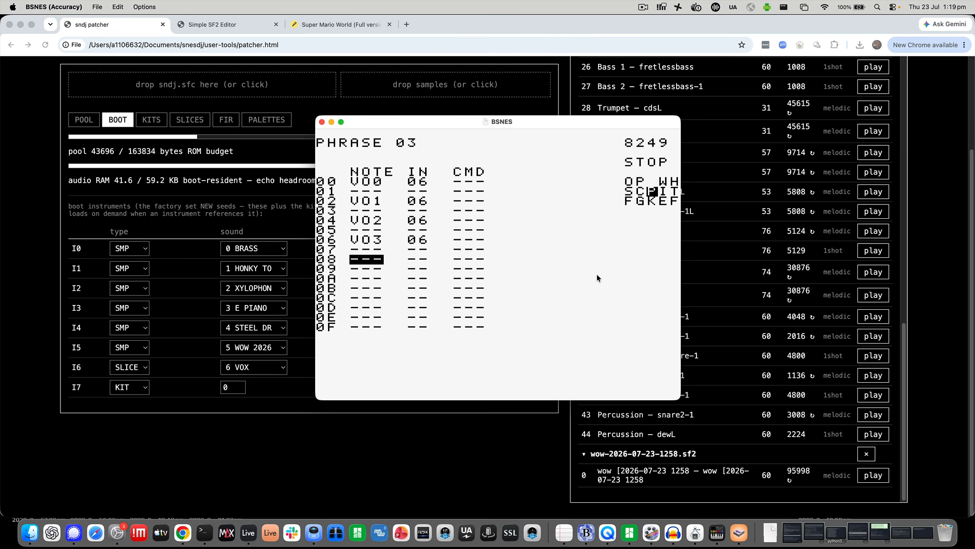
Step: Insert VO4, VO5, VO6 and VO7 on rows 08, 0A, 0C and 0E of PHRASE 03
key(x)
key(x+Right)
key(Down)
key(Down)
key(x)
key(x+Right)
key(Down)
key(Down)
key(x)
key(x+Right)
key(Down)
key(Down)
key(x)
key(x+Right)
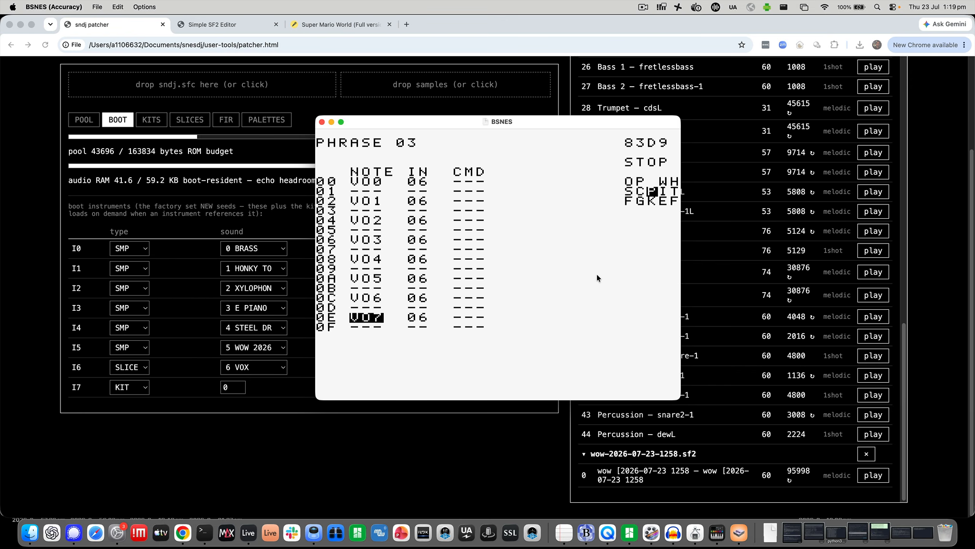
Step: Add phrase 04 to row 01 of CHAIN 03 and open it
key(apostrophe+Left)
key(Down)
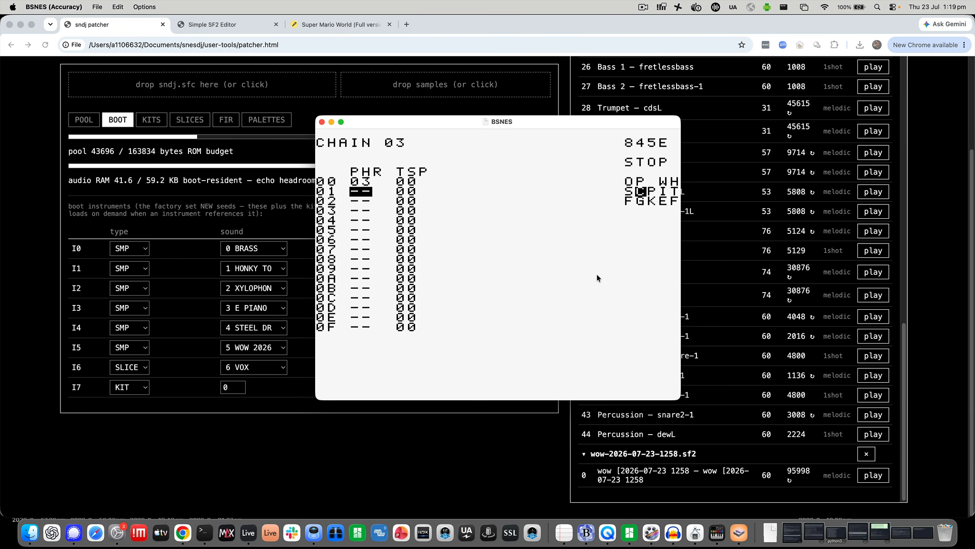
key(x)
key(x+Right)
key(apostrophe+Right)
Step: Insert VO8, VO9 and VOA with instrument 06 on rows 00, 02 and 04 of PHRASE 04
key(x)
key(x+Right)
key(Down)
key(Down)
key(x)
key(Down)
key(Down)
key(x)
key(x+Right)
Step: Insert VOB, VOC and VOD on rows 06, 08 and 0A of PHRASE 04
key(Down)
key(Down)
key(x)
key(Down)
key(Down)
key(x)
key(x+Right)
key(Down)
key(Down)
key(x)
key(x+Down)
key(x+Up)
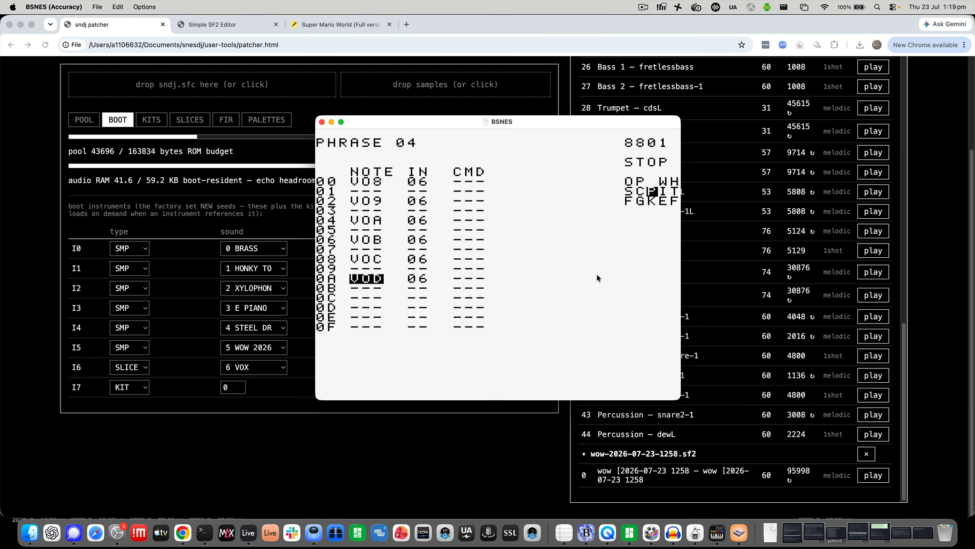
Step: Insert VOE on rows 0C and 0E of PHRASE 04, return to CHAIN 03 and start playback
key(Down)
key(Down)
key(x)
key(x+Right)
key(Down)
key(Down)
key(x)
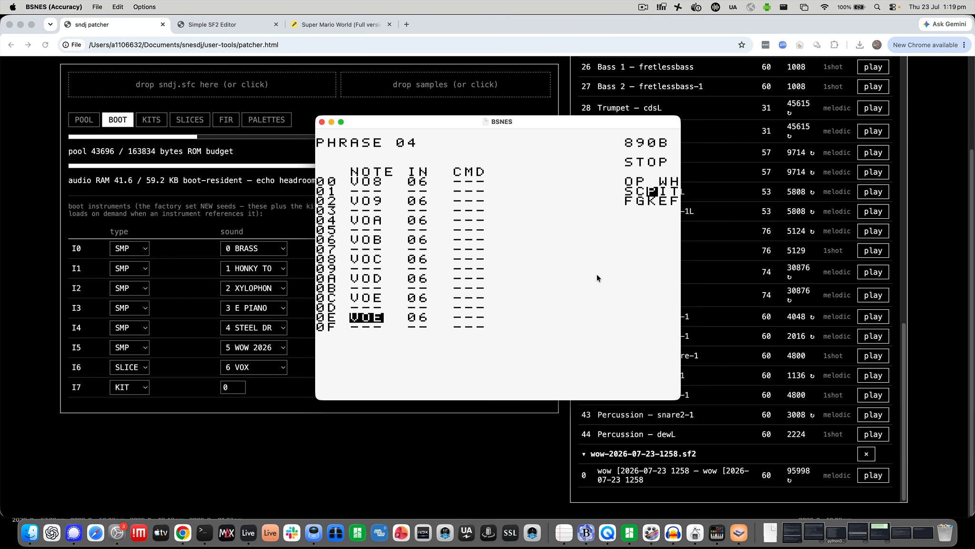
key(shift+Left)
key(Return)
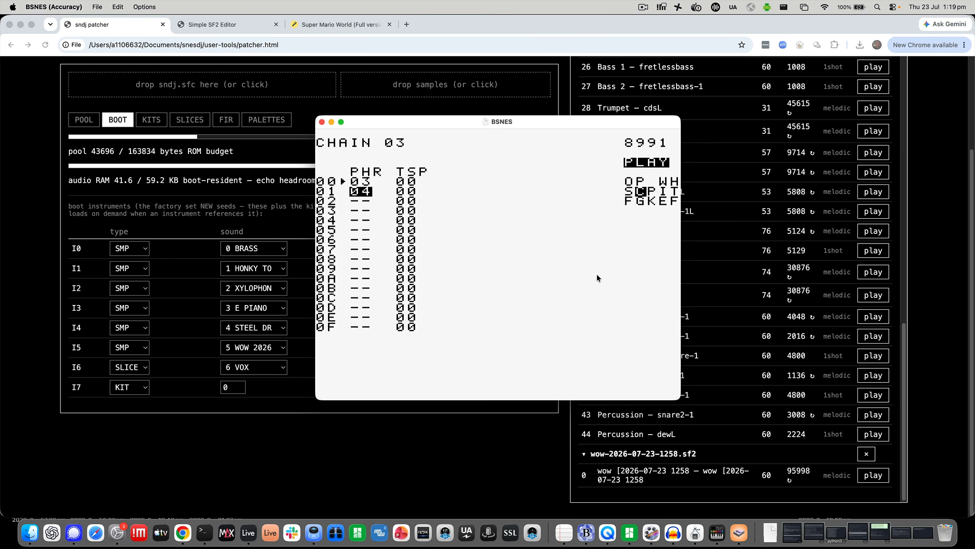
Step: Open PHRASE 03 from CHAIN 03, check the settings of instrument 06 and restart playback from the phrase
key(Up)
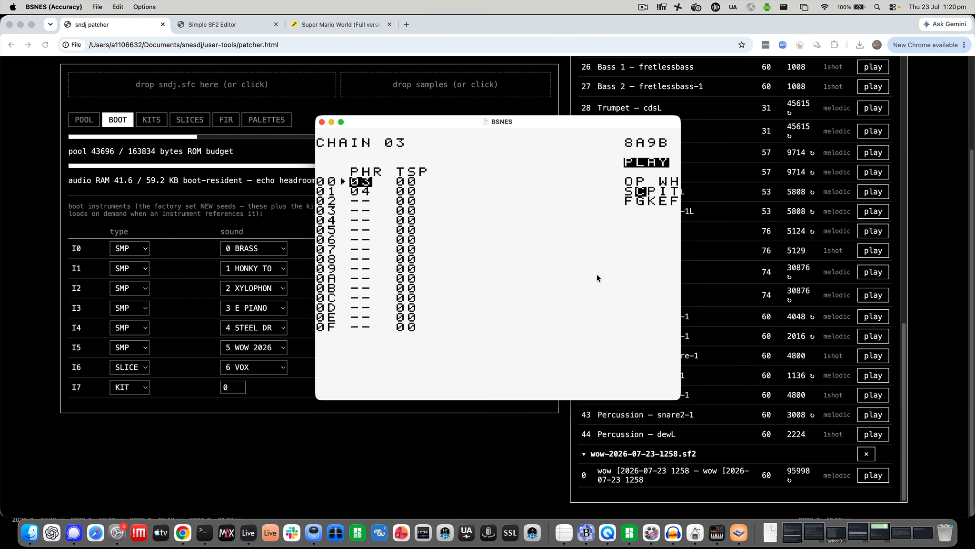
key(shift+Right)
key(Right)
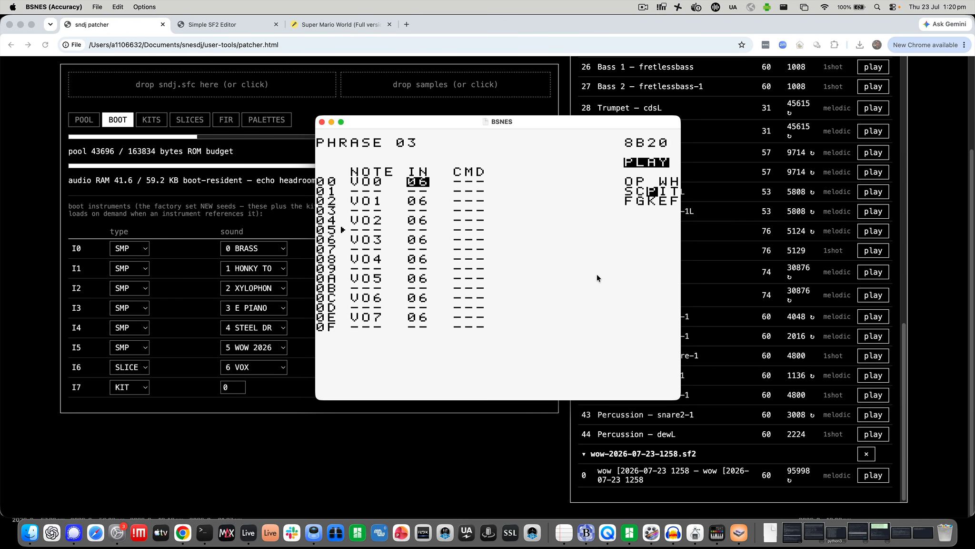
key(Return)
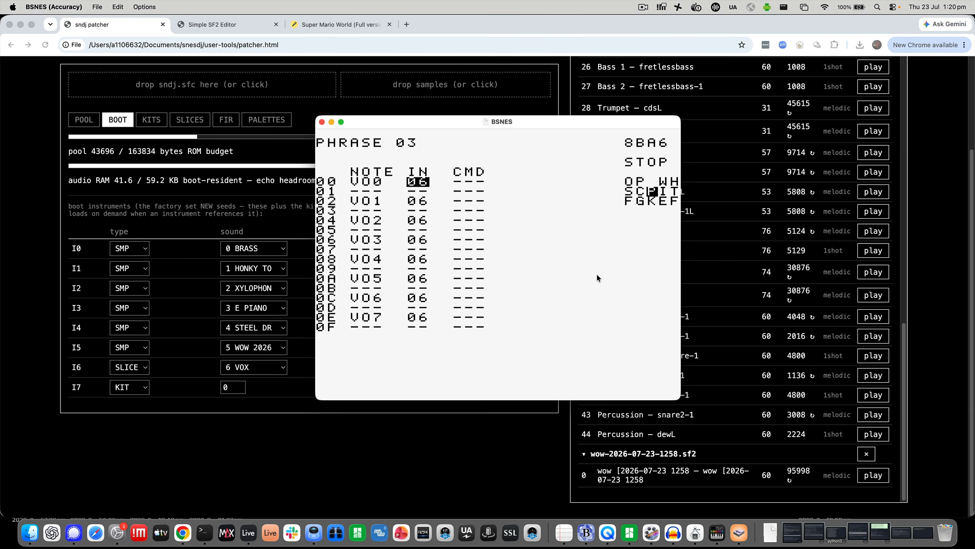
key(shift+Right)
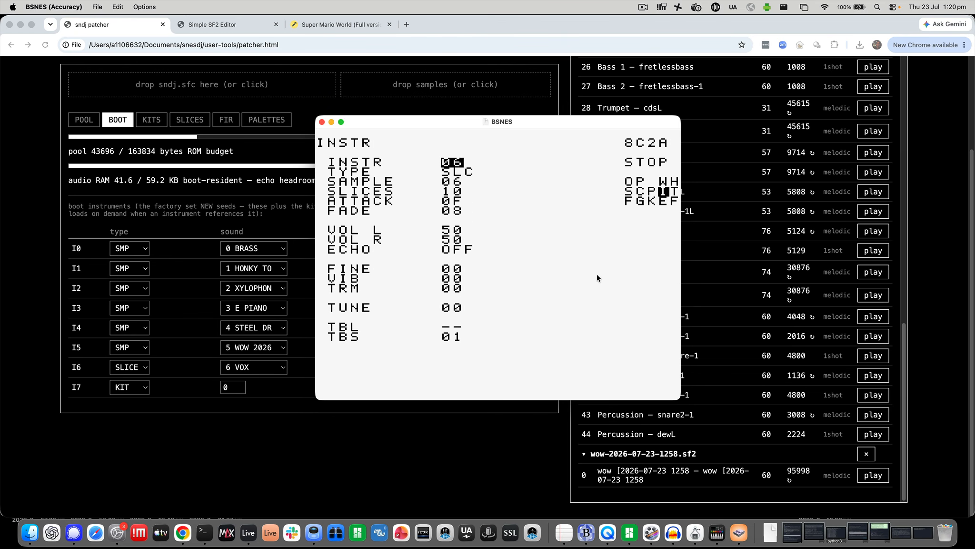
key(shift+Left)
key(Right)
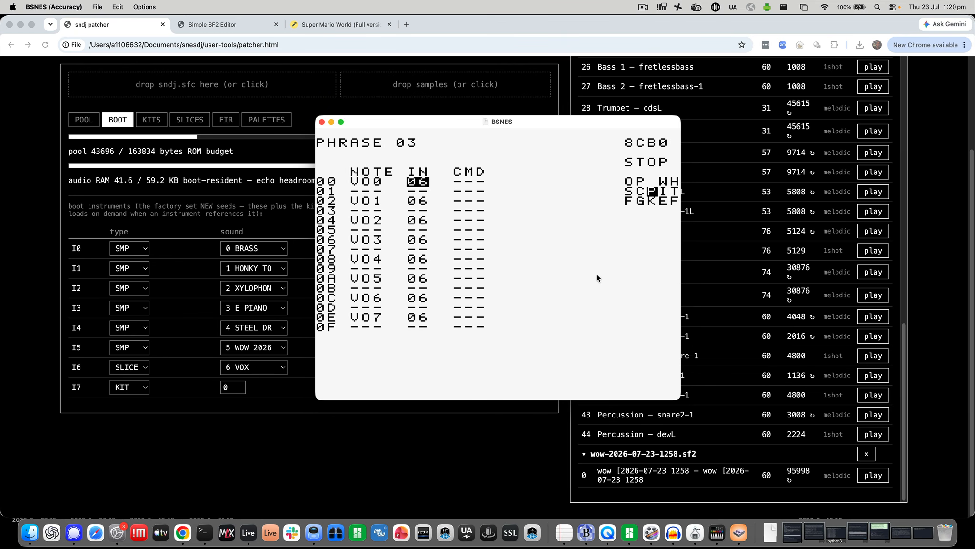
key(Return)
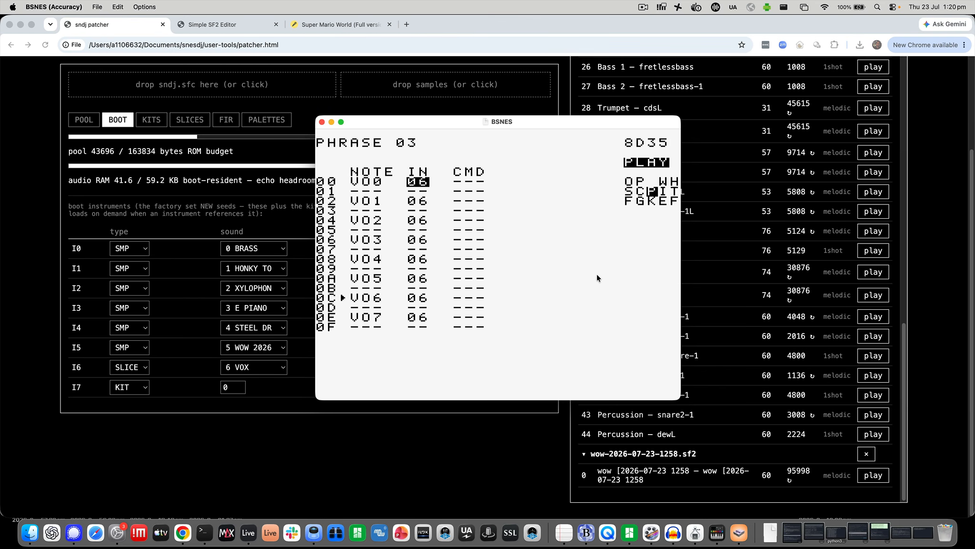
Step: Open instrument 06 and raise its FADE to 0C
key(shift+Right)
key(Down)
key(Down)
key(Down)
key(Down)
key(Down)
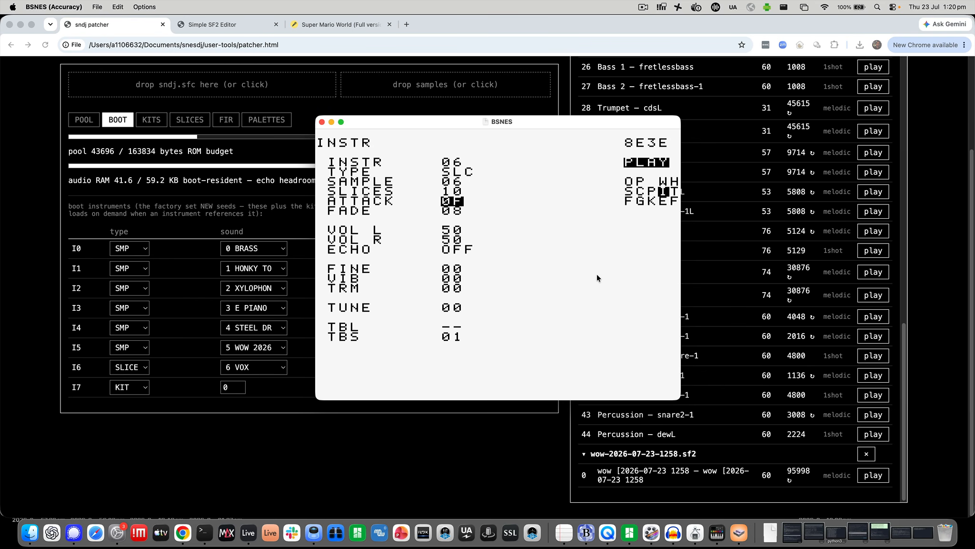
key(x+Right)
key(x+Right)
key(x+Right)
key(x+Right)
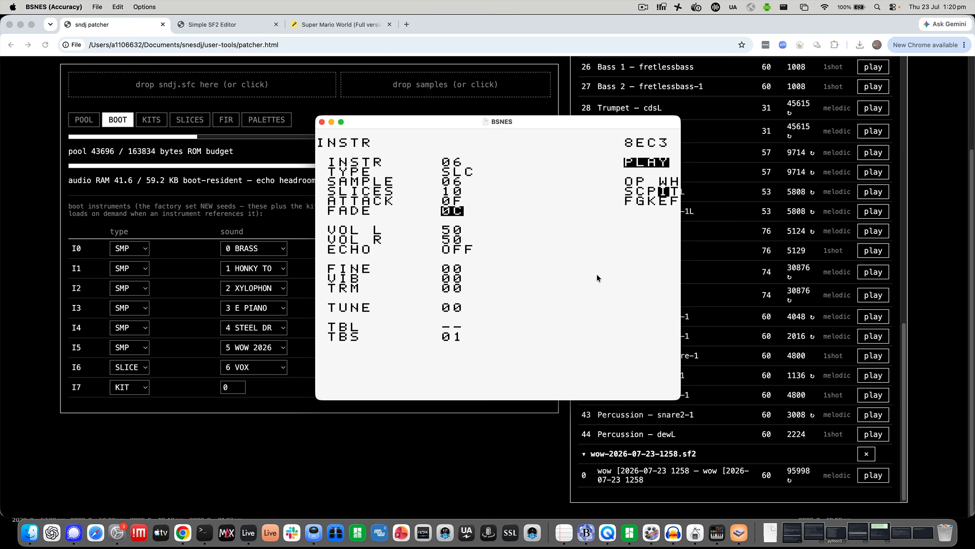
Step: Try lower and higher FADE values on instrument 06 during playback, ending at 0C
key(x+Left)
key(Left)
key(Left)
key(Left)
key(Left)
key(Left)
key(Left)
key(Left)
key(Left)
key(Left)
key(Left)
key(Left)
key(Right)
key(Right)
key(Right)
key(Right)
key(Right)
key(Right)
key(Right)
key(Right)
key(Down)
key(Right)
key(Right)
key(Right)
key(Right)
key(Right)
key(Right)
key(Right)
key(Right)
key(Right)
key(Right)
key(Right)
key(Right)
Step: Set the TUNE of instrument 06 to 0C
key(Down)
key(Down)
key(Down)
key(Down)
key(Down)
key(Down)
key(Down)
key(Down)
key(Up)
key(Up)
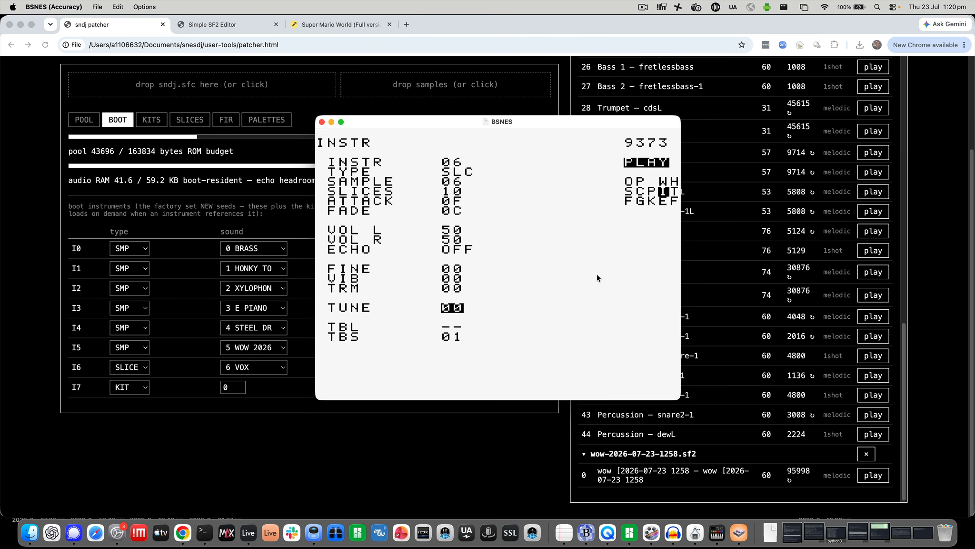
key(Up)
key(Up)
key(Up)
key(Up)
key(Up)
key(Up)
key(Up)
key(Up)
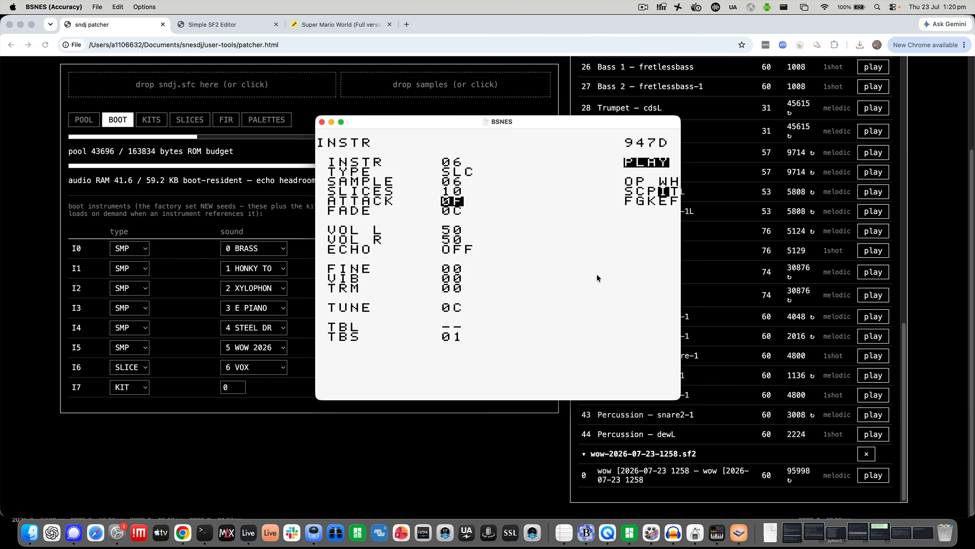
Step: Set the FADE of instrument 06 to 08 and return to the SONG screen
key(Down)
key(Left)
key(Left)
key(Left)
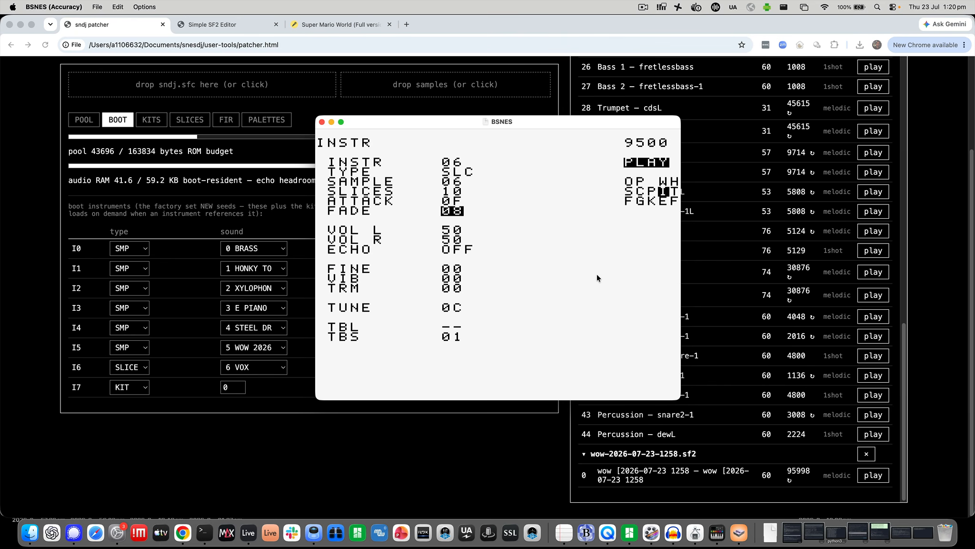
key(Left)
key(shift+Left)
key(shift+Left)
key(shift+Left)
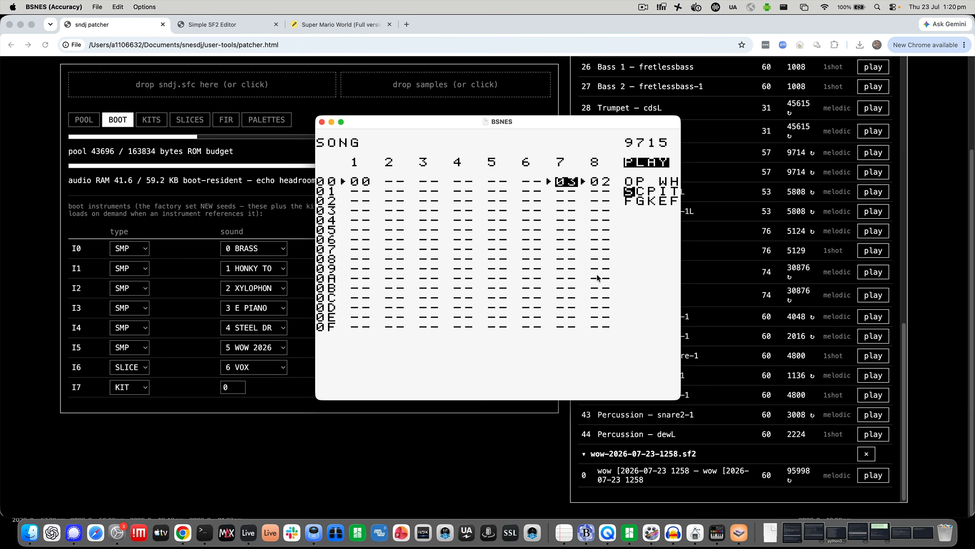
Step: Open CHAIN 03, stop playback and enter phrase 04 on rows 01 and 02
key(shift+Right)
key(Down)
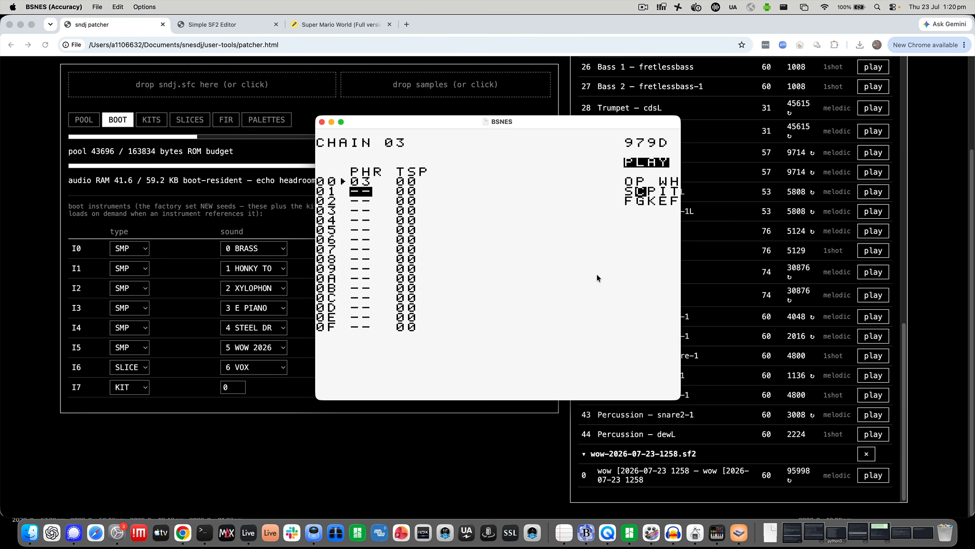
key(Return)
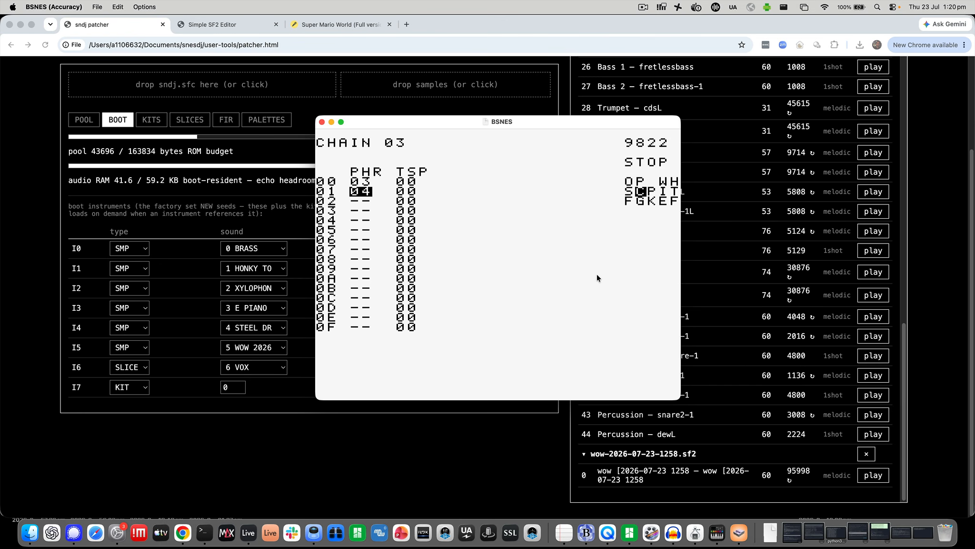
key(Down)
key(x)
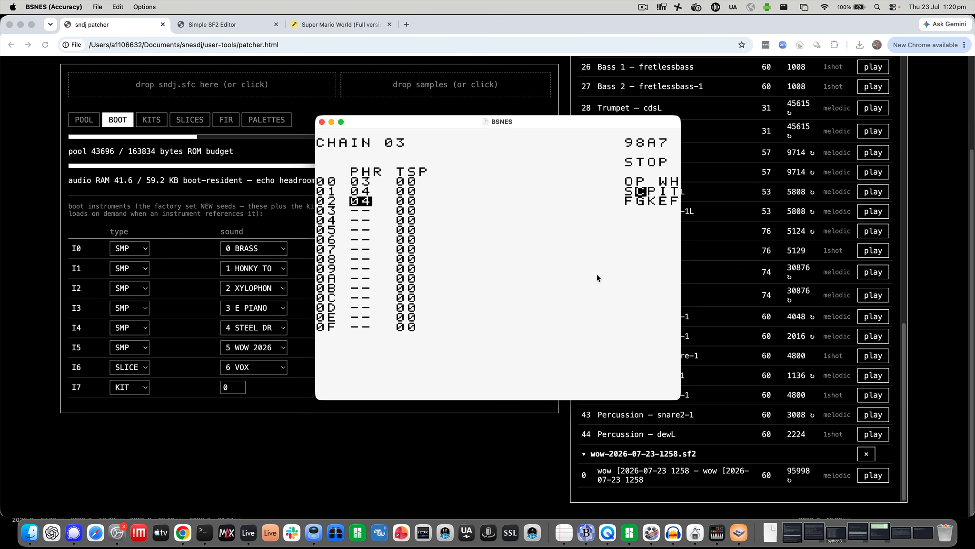
Step: Open PHRASE 04 from row 01 of CHAIN 03 and go through its rows to review the slice notes
key(Up)
key(shift+Right)
key(Down)
key(Down)
key(Down)
key(Down)
key(Down)
key(Down)
key(Down)
key(Down)
key(Down)
key(Down)
key(Down)
key(Down)
key(Down)
key(Down)
key(Down)
key(Down)
key(Down)
key(Down)
key(Up)
key(Up)
key(Up)
key(Up)
key(Up)
key(Up)
key(Up)
key(Up)
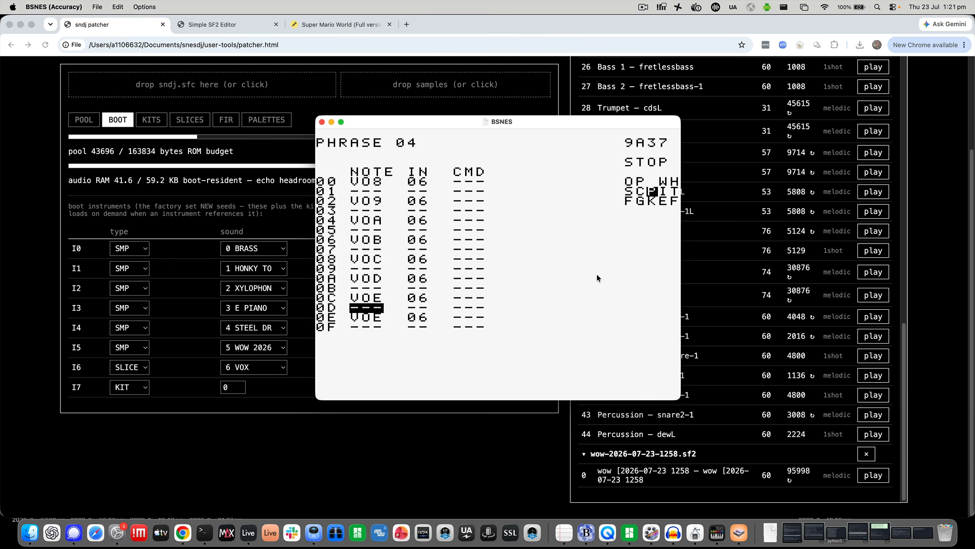
key(Right)
key(Right)
key(Left)
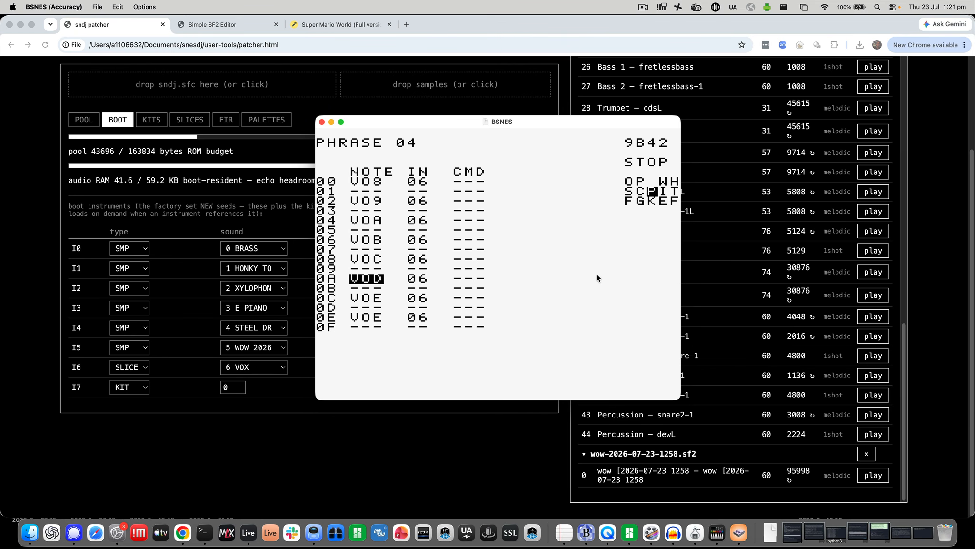
Step: Change the notes on rows 0A and 0C of PHRASE 04 to VOC
key(Down)
key(Down)
key(Left)
key(Left)
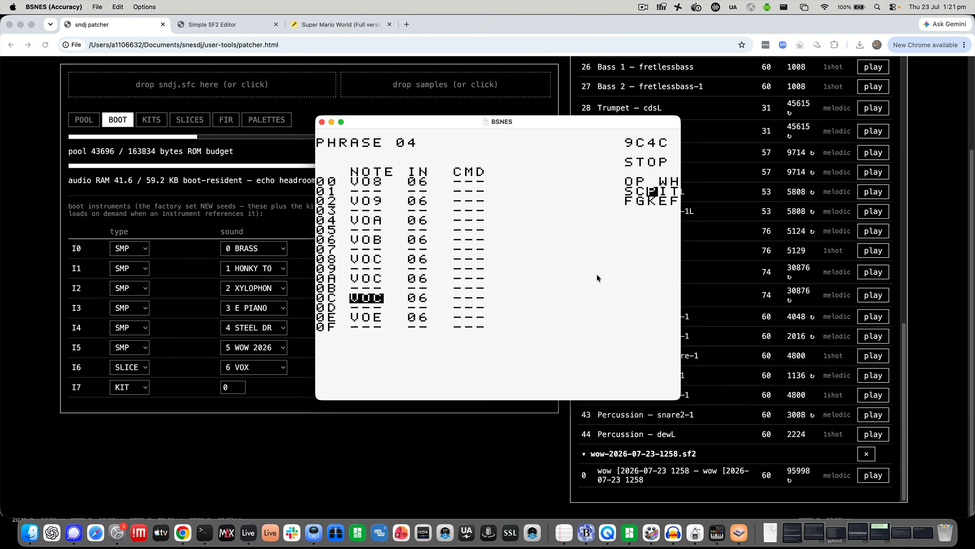
Step: Change the note on row 0E of PHRASE 04 to an earlier slice, return to CHAIN 03 and start playback
key(Down)
key(Down)
key(Left)
key(Left)
key(Left)
key(Right)
key(shift+Left)
key(Return)
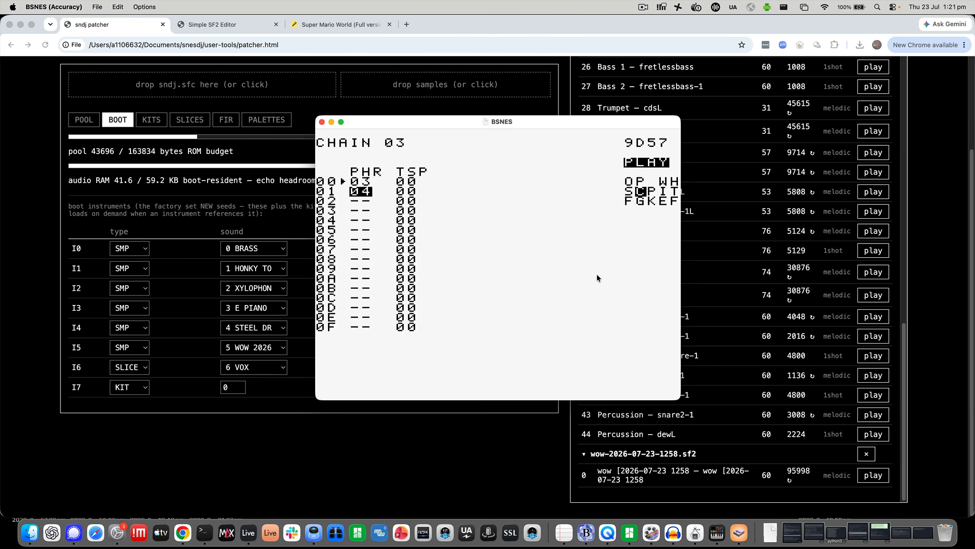
Step: Add phrases 03 and 04 on rows 02 and 03 of CHAIN 03
key(Up)
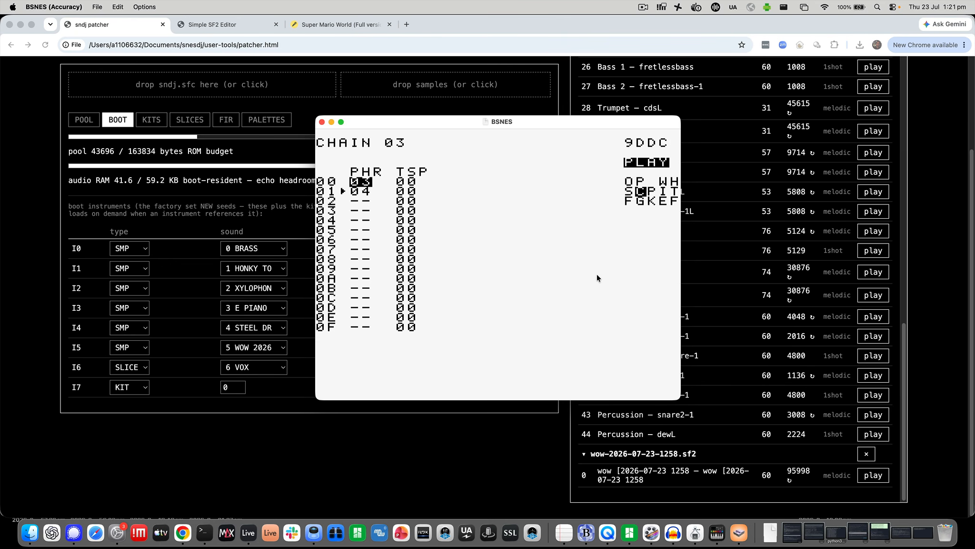
key(Down)
key(Down)
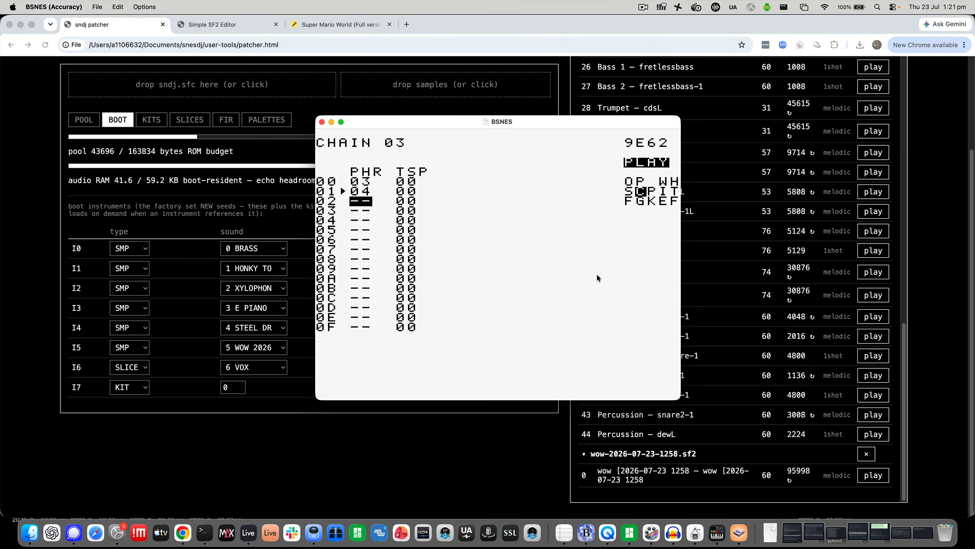
key(x)
key(x+Left)
key(Down)
key(x)
key(x+Right)
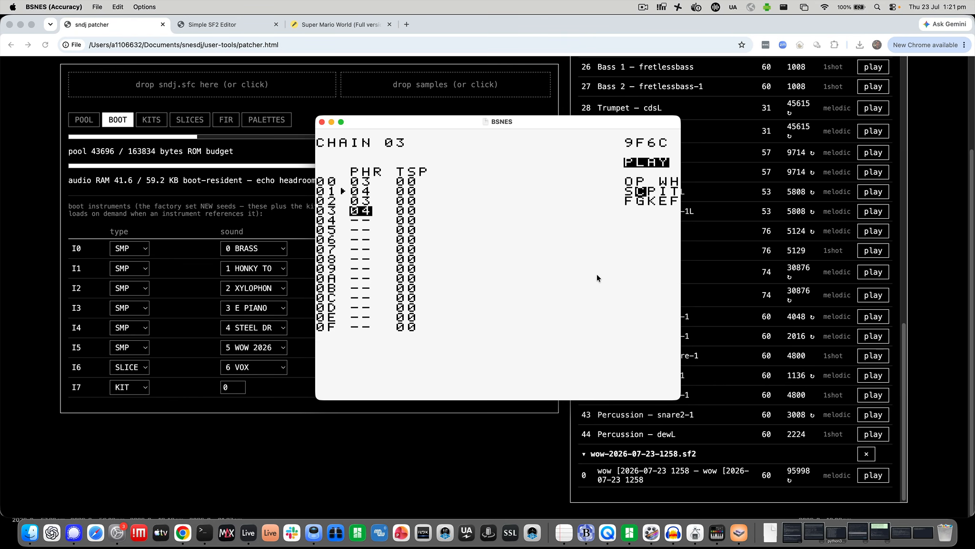
Step: Set the transpose of rows 03 and 02 in CHAIN 03 to FD
key(Right)
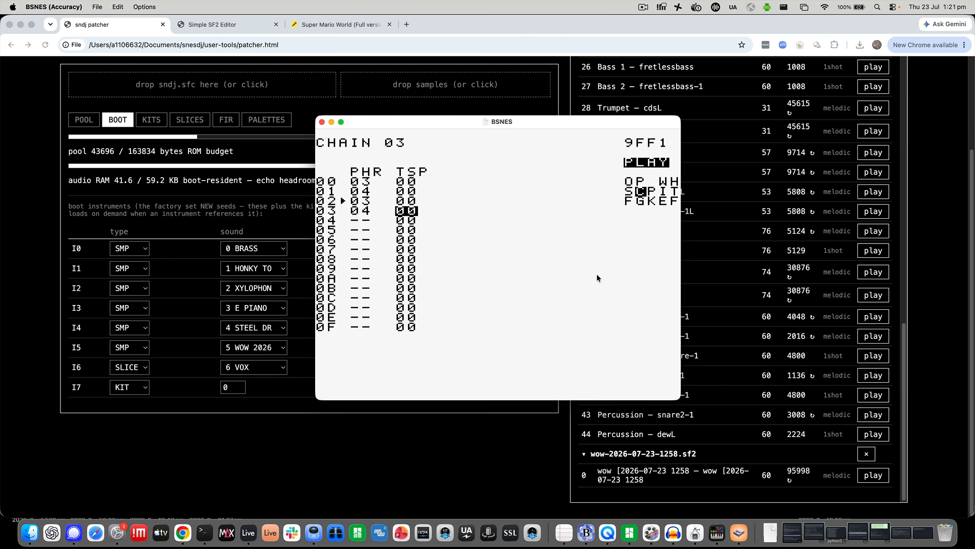
key(x+Left)
key(x+Left)
key(x+Left)
key(Up)
key(x+Left)
key(x+Left)
key(x+Left)
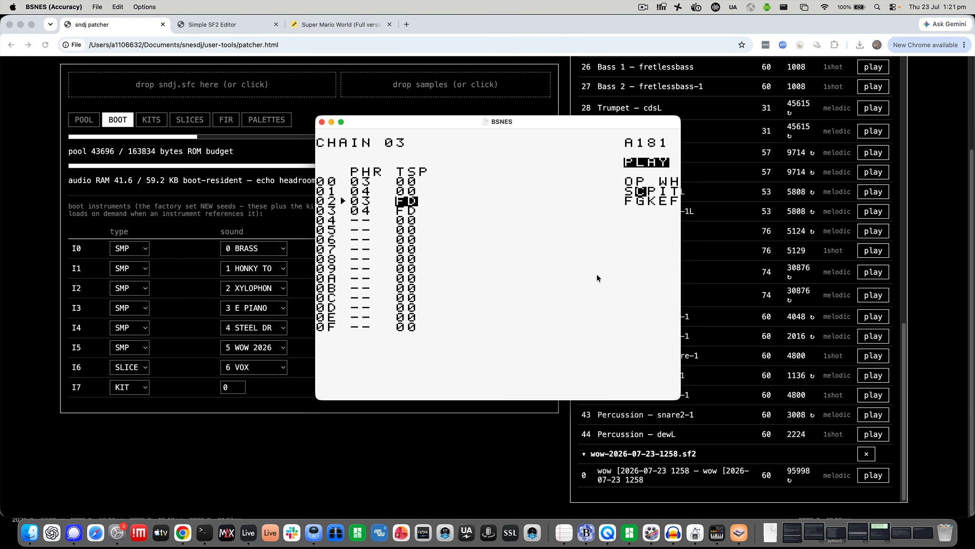
Step: Clear the transpose values on rows 02 and 03 of CHAIN 03 and stop playback
key(z+x)
key(Down)
key(z+x)
key(Return)
Step: Open PHRASE 03 from row 00 of CHAIN 03 and select the instrument value on its first row
key(Left)
key(Up)
key(Up)
key(Up)
key(shift+Left)
key(shift+Right)
key(shift+Right)
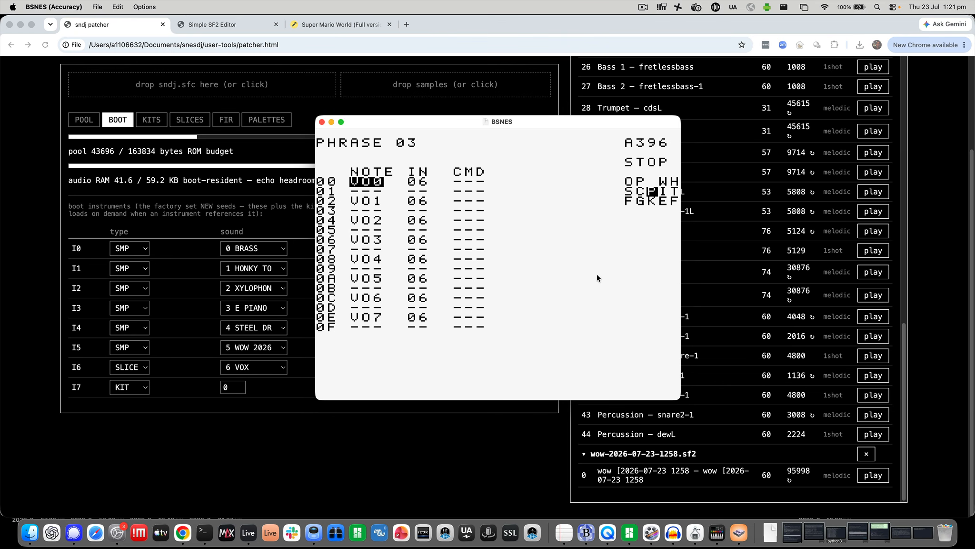
key(shift+Left)
key(shift+Right)
key(Right)
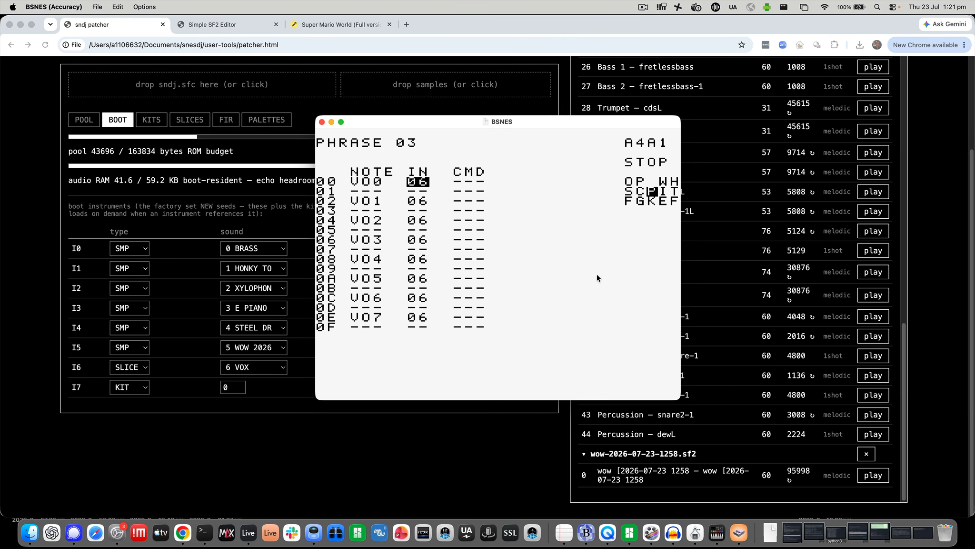
Step: Open the settings of instrument 06 and turn its ECHO on
key(shift+Right)
key(Down)
key(Down)
key(Down)
key(Down)
key(Down)
key(Down)
key(Down)
key(Down)
key(Down)
key(Down)
key(Down)
key(Down)
key(Up)
key(Up)
key(Up)
key(Up)
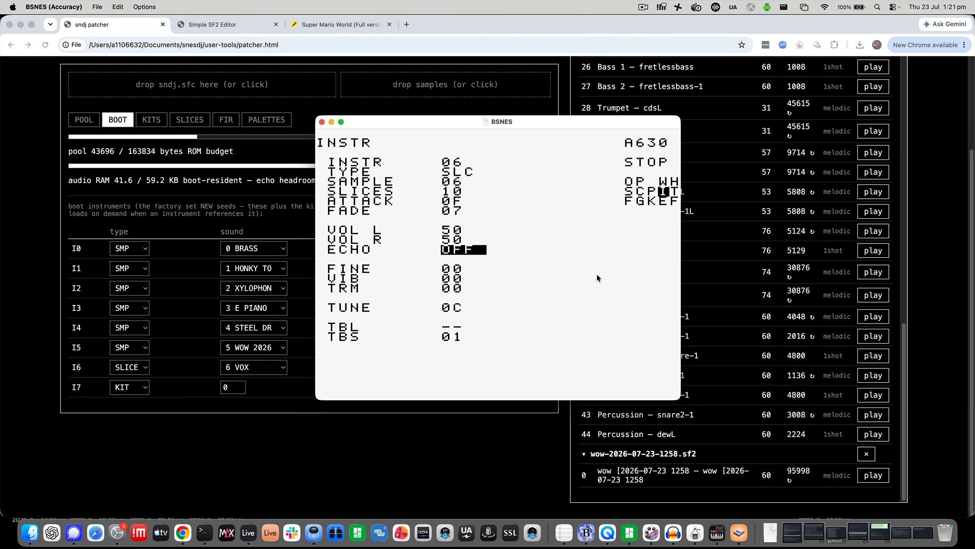
key(x+Right)
Step: Go to the ECHO screen and set DELAY to 08
key(shift+Down)
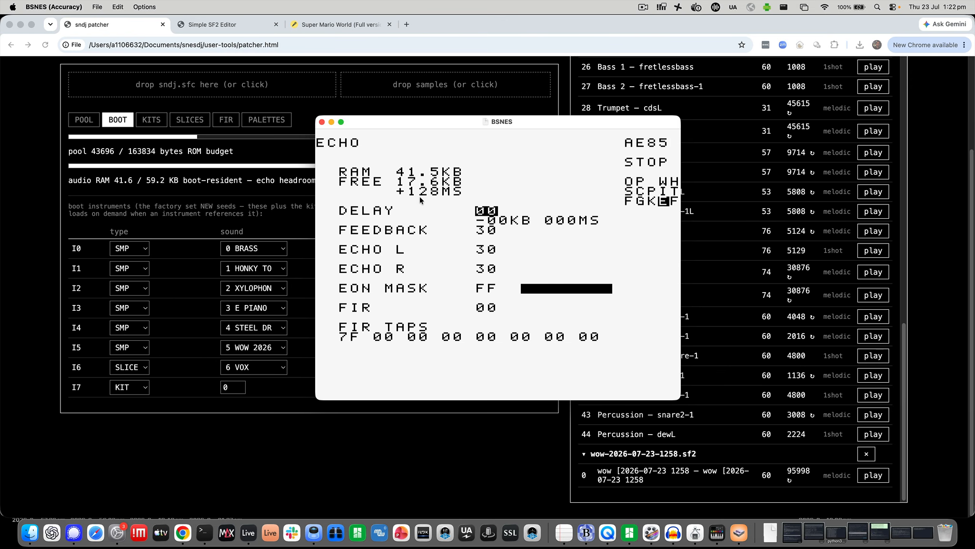
key(x+Up)
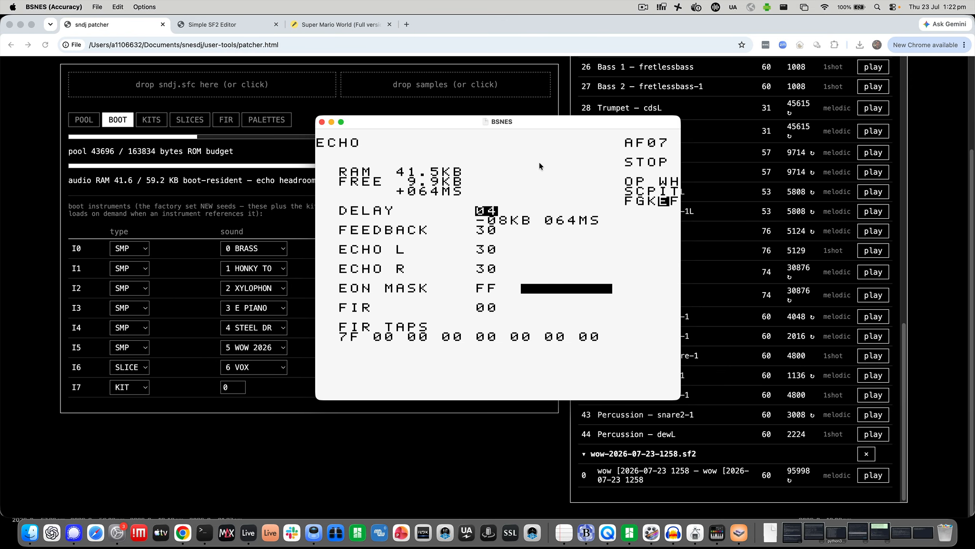
key(x+Right)
key(x+Right)
key(x+Right)
key(x+Right)
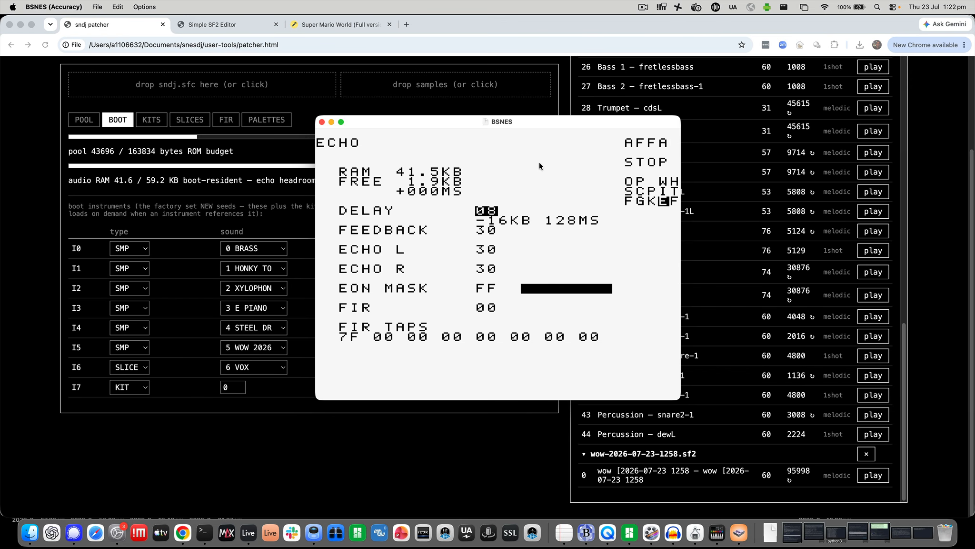
Step: Try lowering the echo DELAY to 02 and bring it back to 08
key(x+Left)
key(x+Left)
key(x+Left)
key(x+Left)
key(x+Left)
key(x+Left)
key(x+Left)
key(x+Left)
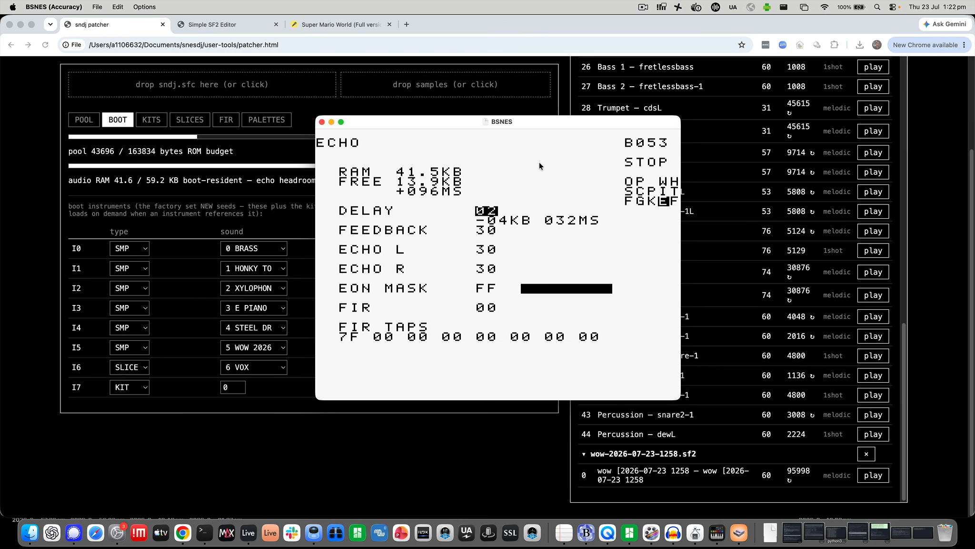
key(x+Right)
key(x+Right)
key(x+Right)
key(x+Right)
key(x+Right)
key(x+Right)
key(x+Right)
key(x+Right)
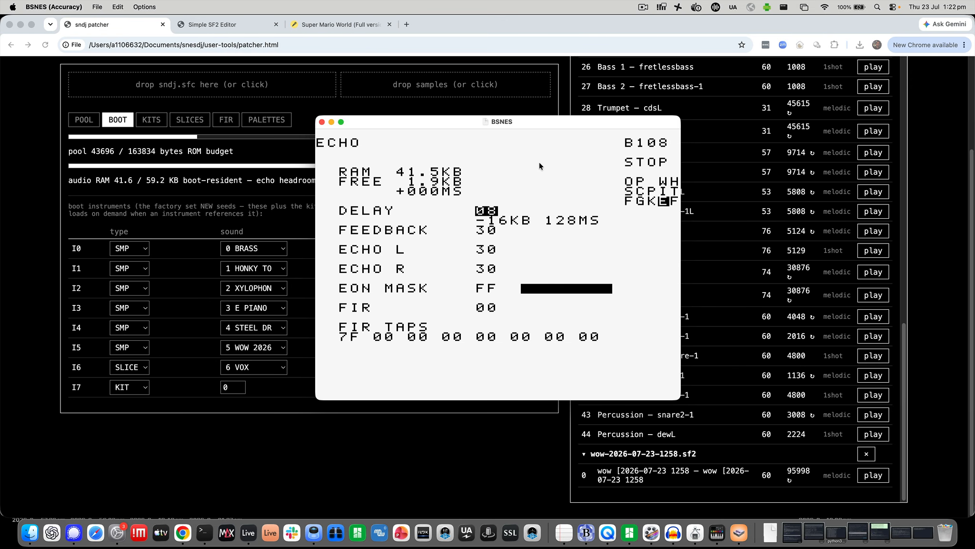
Step: Set the echo FEEDBACK to 3F
key(Down)
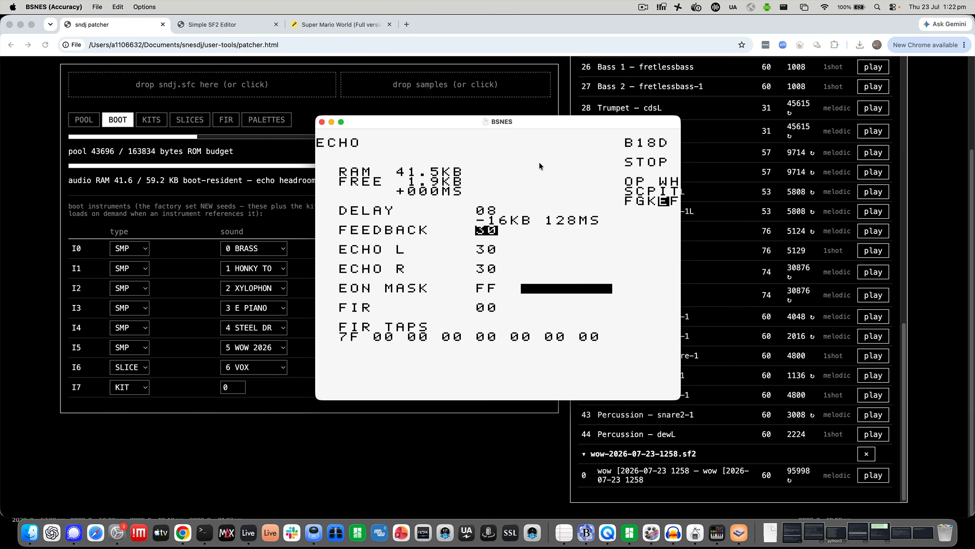
key(x+Left)
key(x+Down)
key(x+Down)
key(x+Up)
key(x+Up)
Step: Set both ECHO L and ECHO R to 20
key(Down)
key(x+Up)
key(x+Up)
key(Down)
key(Up)
key(x+Down)
key(x+Down)
key(x+Down)
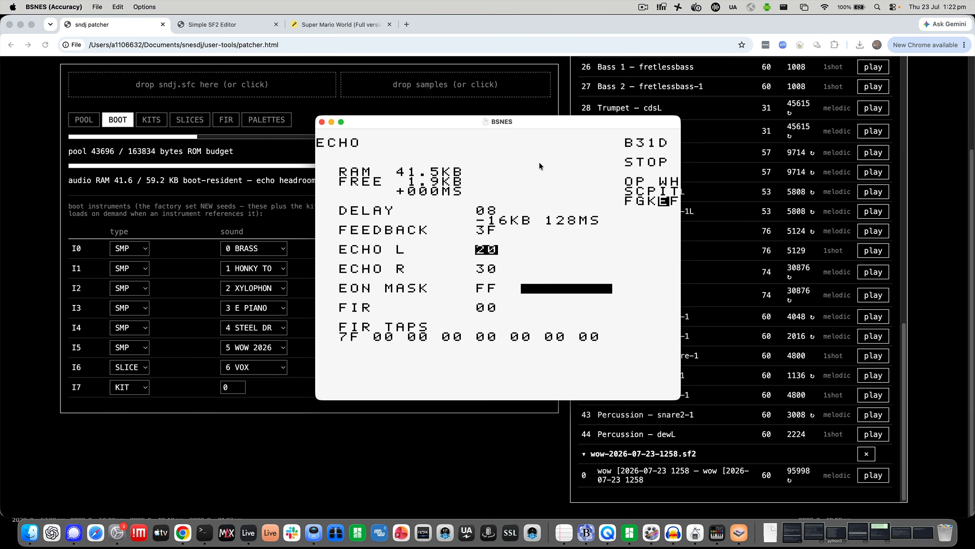
key(Down)
key(x+Down)
key(x+Down)
key(x+Up)
key(Down)
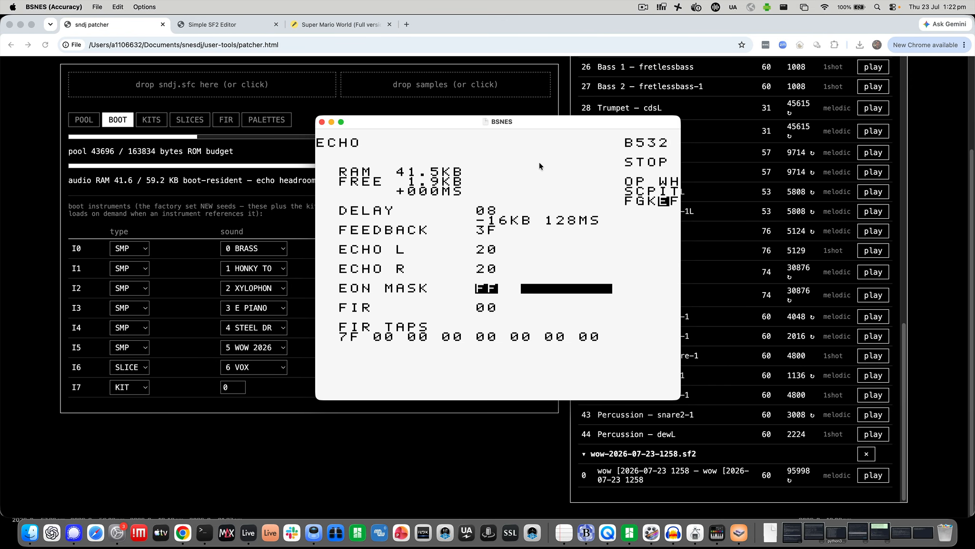
Step: Set the EON MASK to 06 on the ECHO screen
key(x+Right)
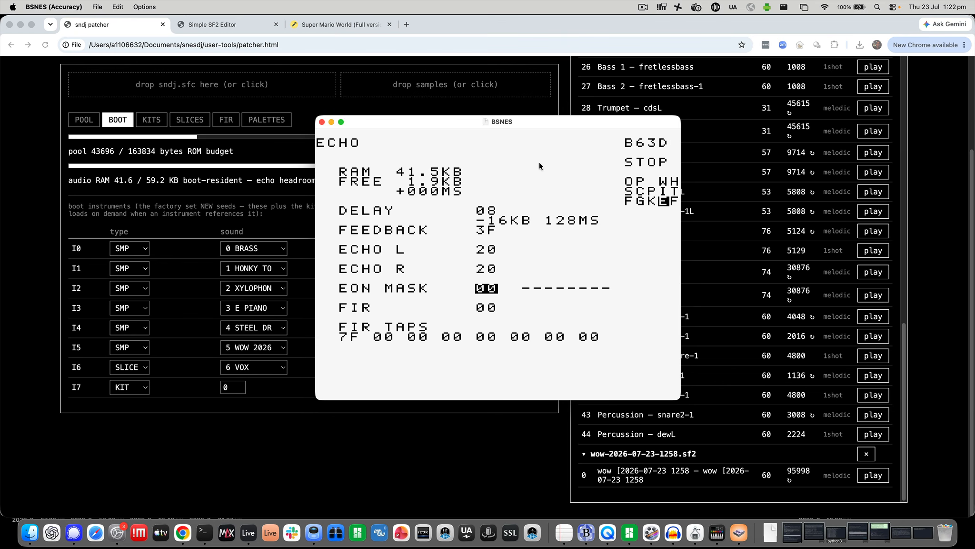
key(x+Right)
key(x+Right)
key(x+Right)
key(x+Right)
key(x+Right)
key(x+Right)
Step: Check the ECHO setting of instrument 06 on the INSTR screen
key(apostrophe+Up)
key(Down)
key(Down)
key(Down)
key(Down)
key(Down)
key(Down)
key(Down)
key(Down)
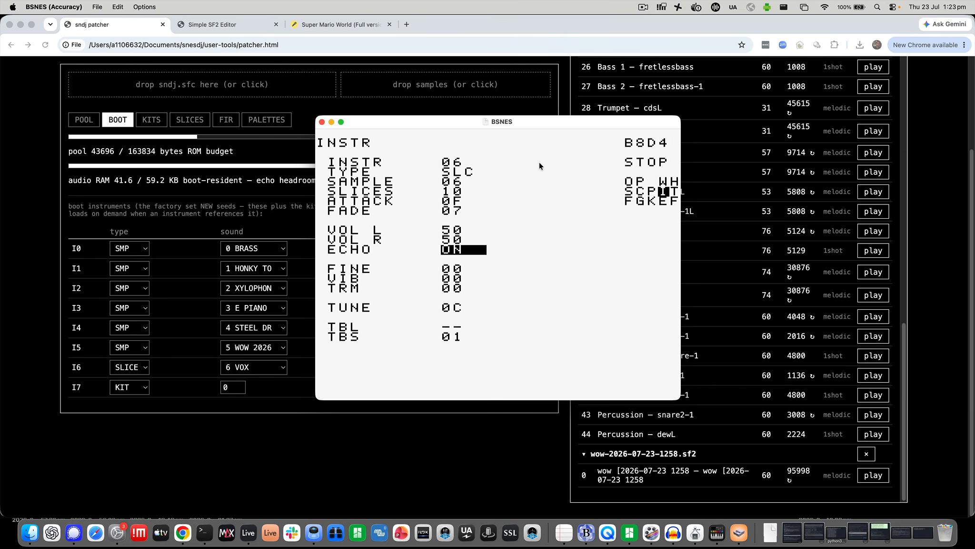
Step: Return to the ECHO screen and set the EON MASK back to FF
key(apostrophe+Down)
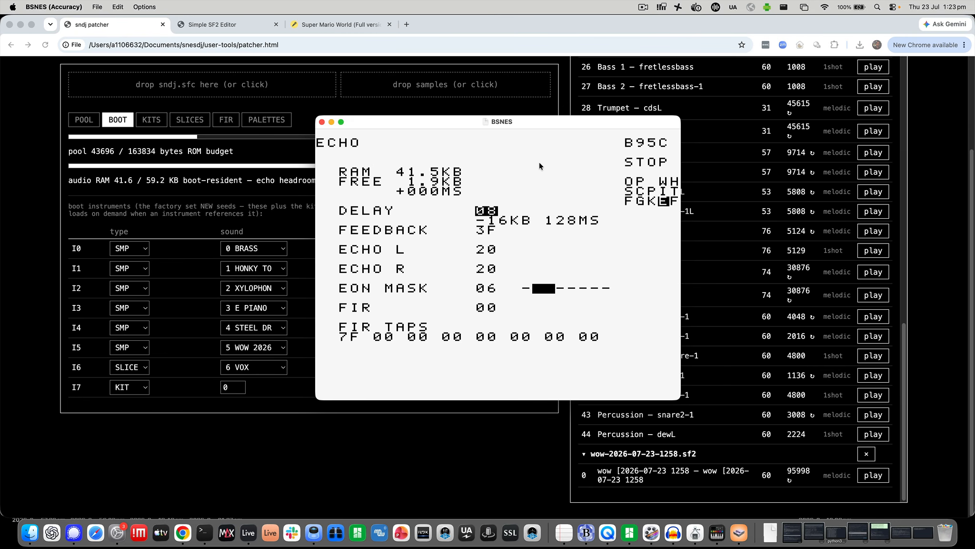
key(Down)
key(Down)
key(Down)
key(Down)
key(Down)
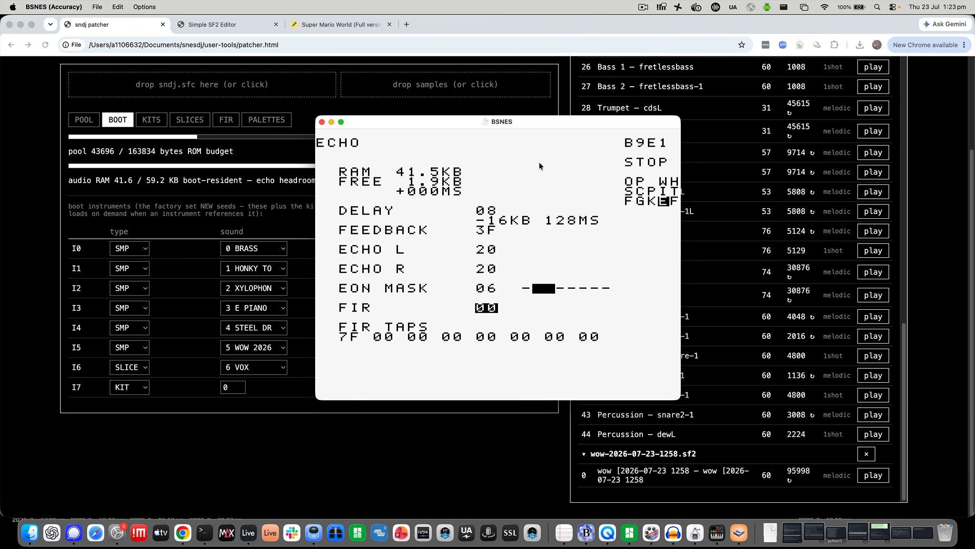
key(Up)
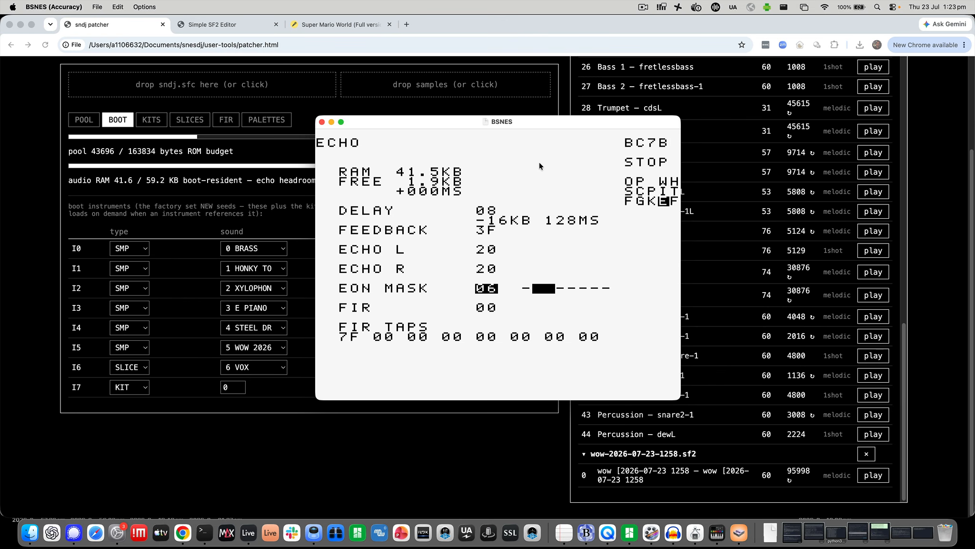
key(x+Down)
key(x+Right)
key(x+Right)
key(x+Right)
key(x+Right)
key(x+Right)
key(x+Right)
key(x+Right)
key(x+Right)
key(x+Right)
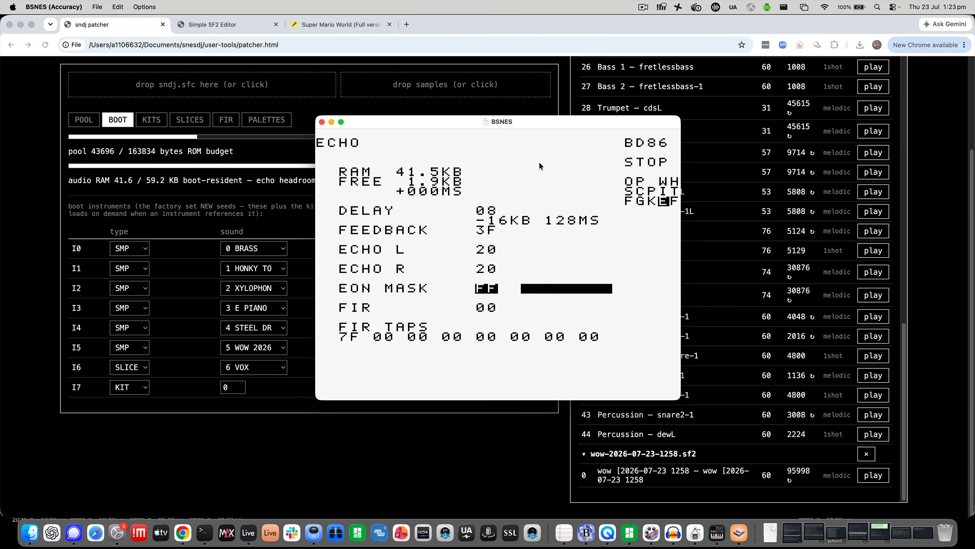
Step: Go back to PHRASE 03 and start playback
key(Up)
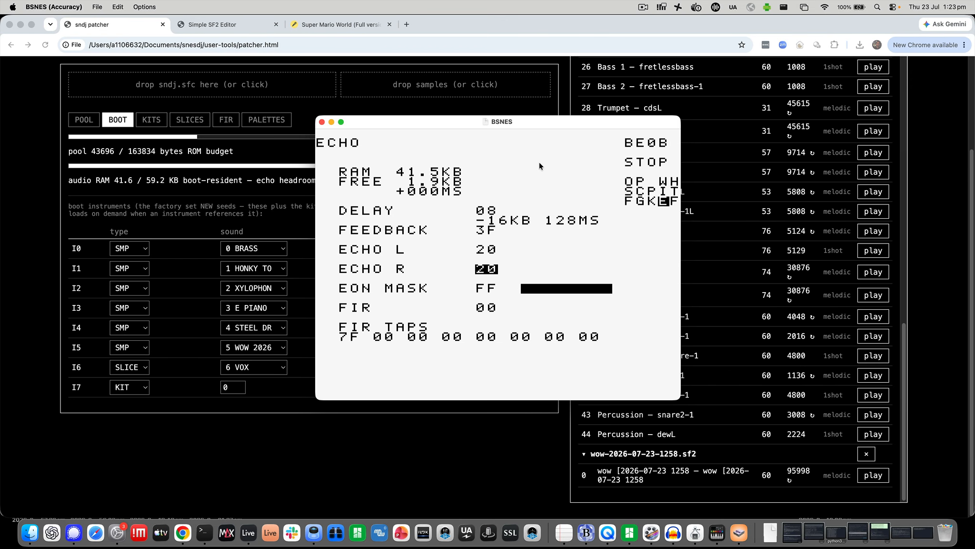
key(shift+Up)
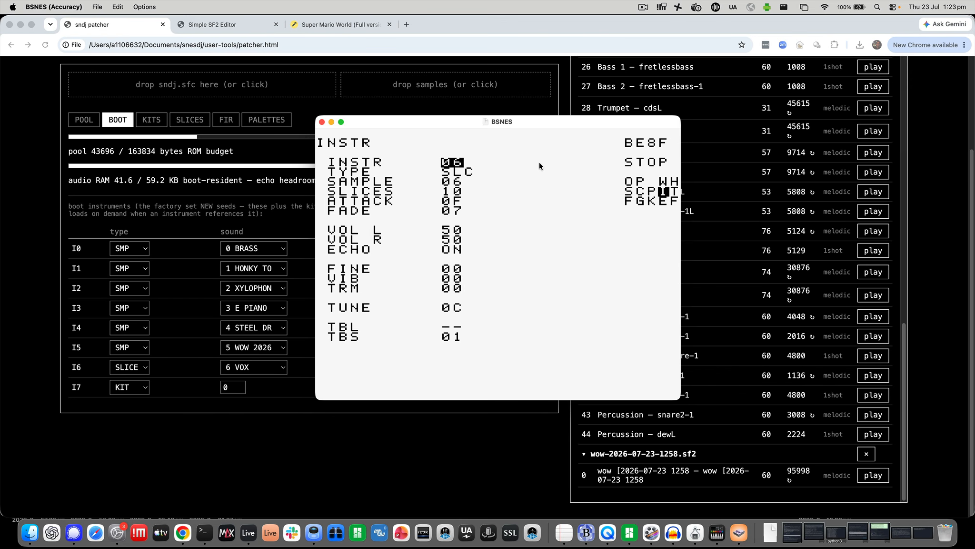
key(shift+Left)
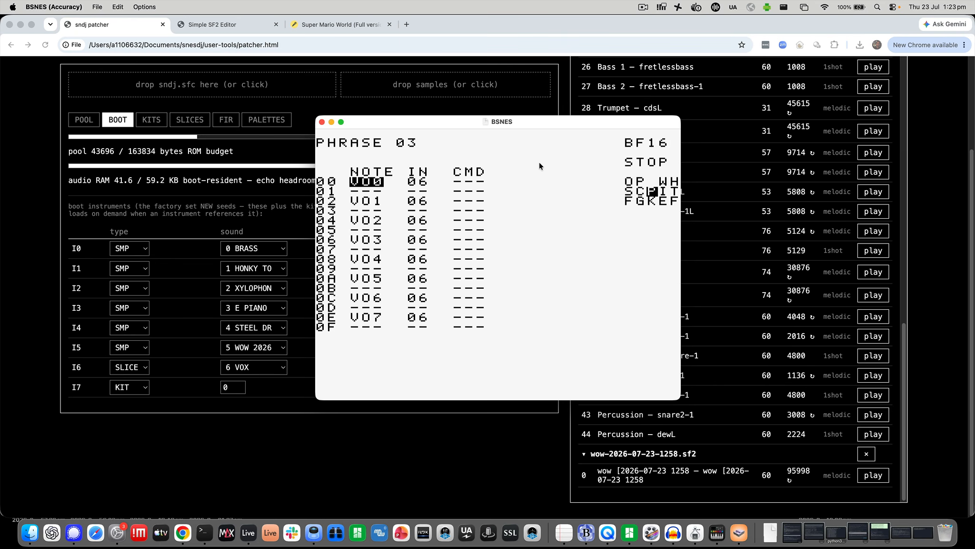
key(Return)
Step: Return to the ECHO screen during playback and raise ECHO L and ECHO R to 70
key(shift+Right)
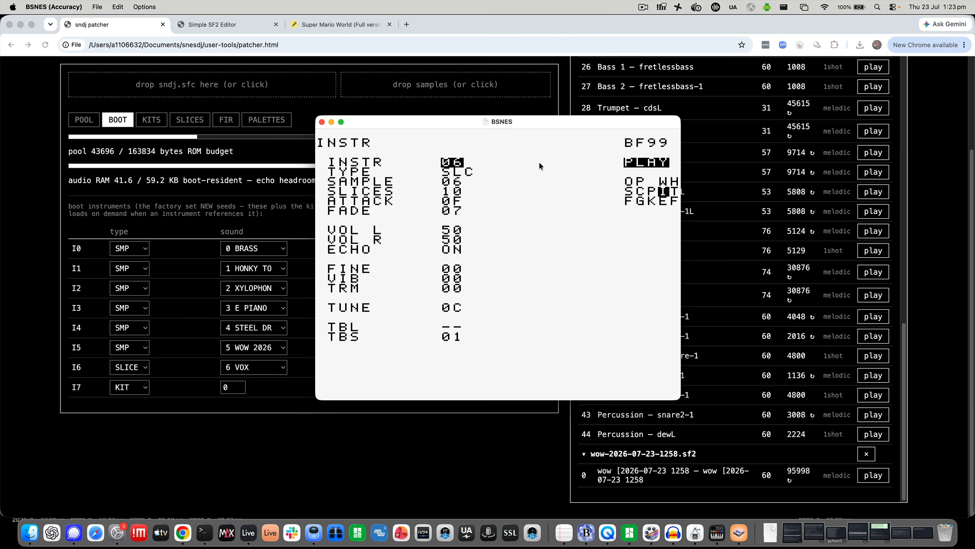
key(shift+Down)
key(Down)
key(Down)
key(x+Up)
key(x+Up)
key(x+Up)
key(x+Up)
key(Down)
key(Down)
key(Up)
key(x+Up)
key(x+Up)
key(x+Up)
key(x+Up)
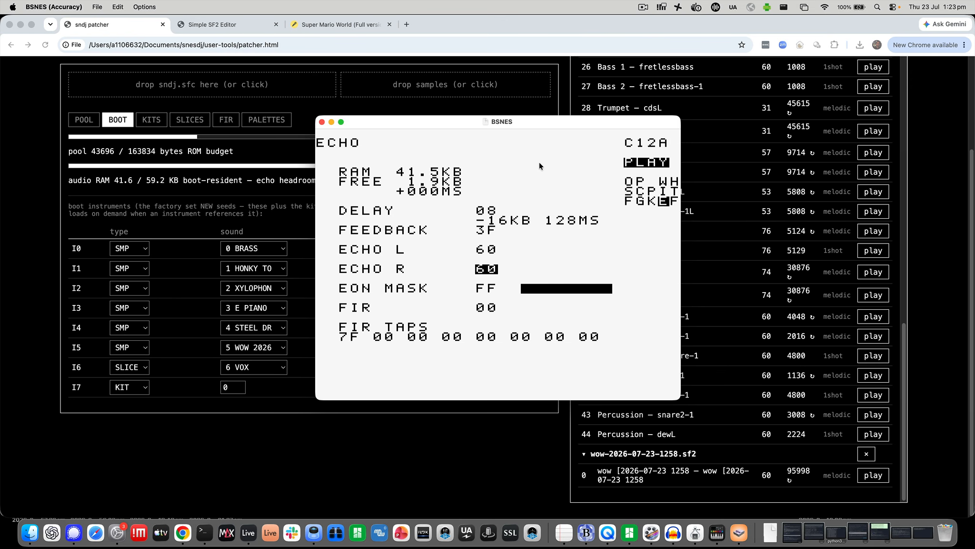
key(x+Up)
key(Up)
key(x+Up)
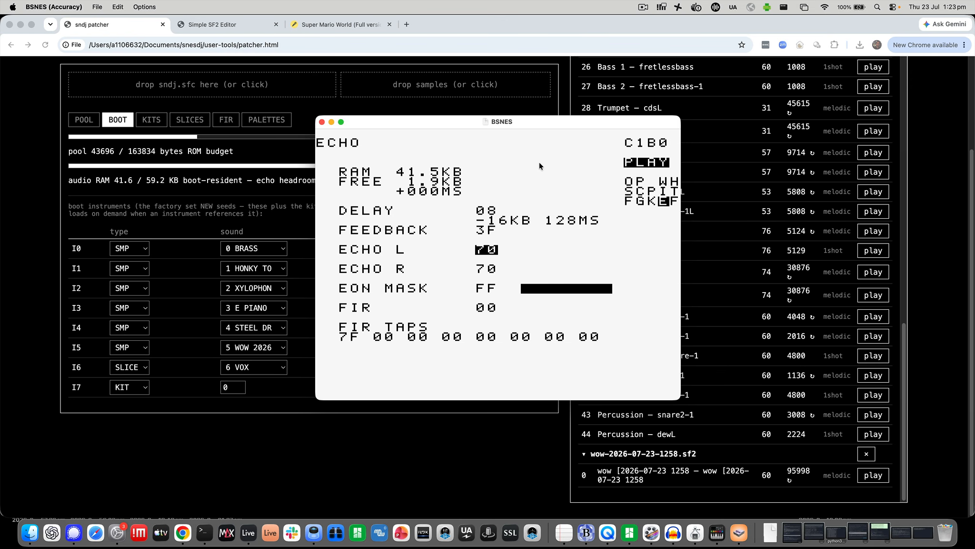
Step: Keep ECHO L and ECHO R at 70 and set the echo FEEDBACK to 4B
key(x+Up)
key(Down)
key(Up)
key(x+Down)
key(Right)
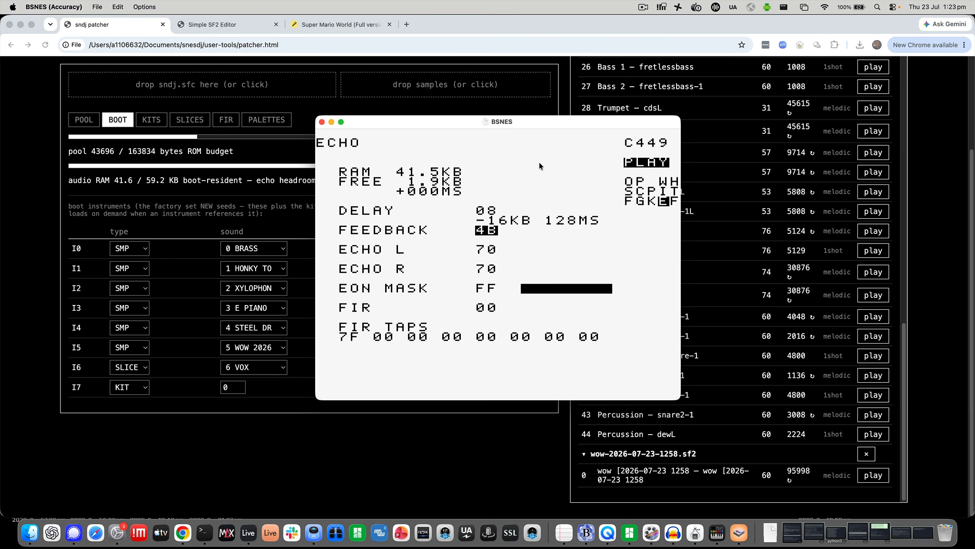
Step: Adjust the echo FEEDBACK during playback and settle it at 3F
key(Right)
key(Right)
key(Right)
key(Right)
key(Right)
key(Right)
key(Right)
key(Right)
key(Right)
key(Left)
key(Left)
key(Left)
key(Left)
key(Left)
key(Left)
key(Left)
key(Left)
key(Left)
key(Left)
key(Left)
key(Left)
key(Left)
key(Left)
key(Left)
key(Left)
key(Left)
key(Left)
key(Left)
key(Left)
key(Left)
key(Left)
key(Left)
key(Left)
key(Left)
key(Down)
key(Down)
key(Down)
key(Down)
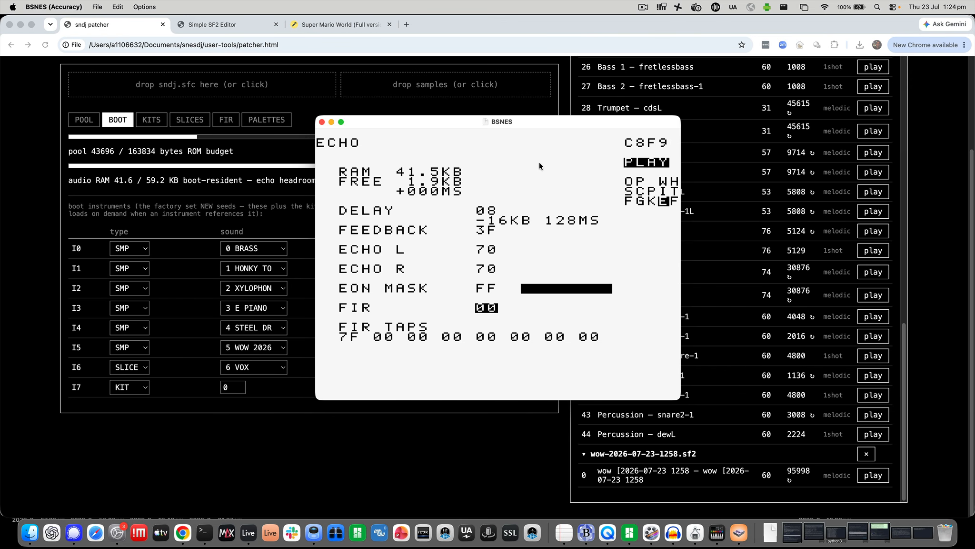
Step: Go to PHRASE 03, stop playback there and return to the ECHO screen
key(shift+Up)
key(shift+Left)
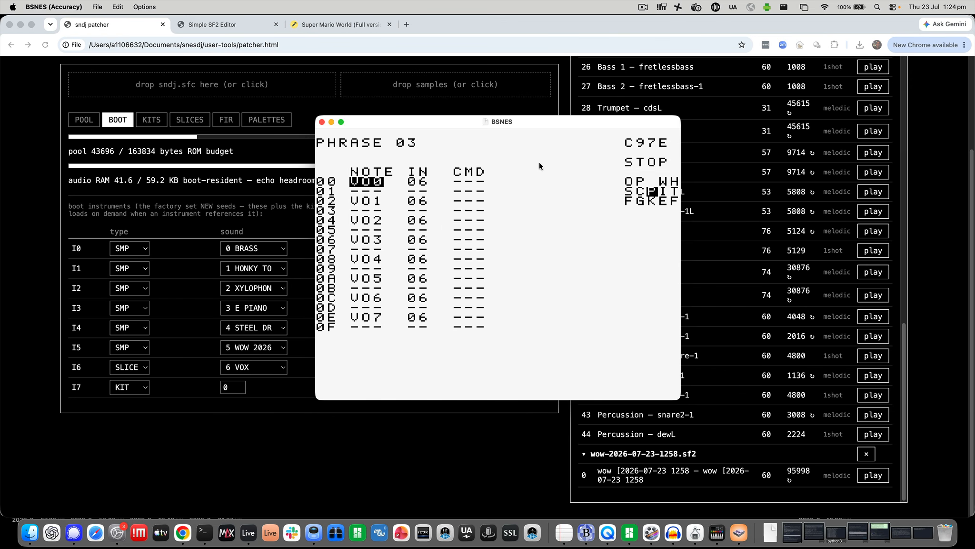
key(shift+Right)
key(shift+Down)
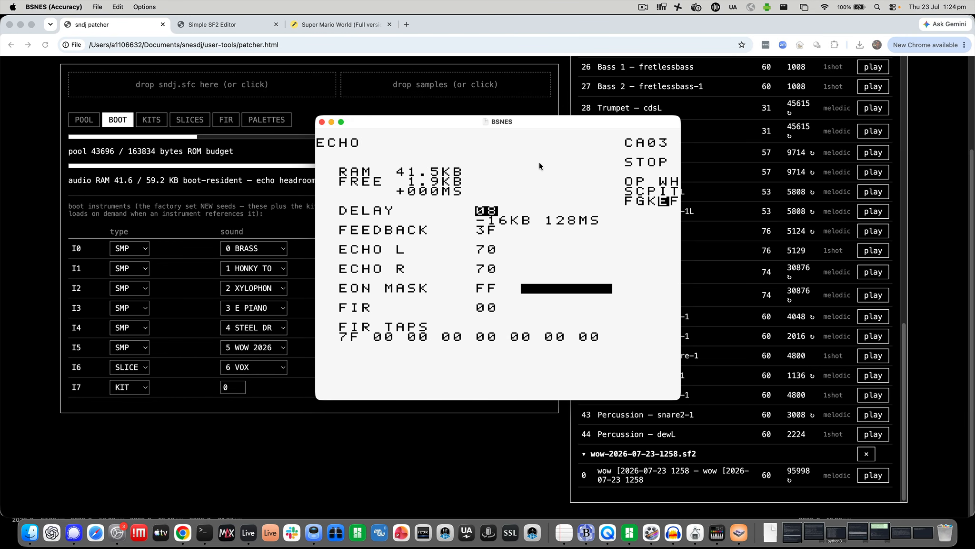
Step: Examine the FIR setting on the ECHO screen and the tap values T0 to T7 on the FIR 00 screen
key(Down)
key(Down)
key(Down)
key(Down)
key(Down)
key(Up)
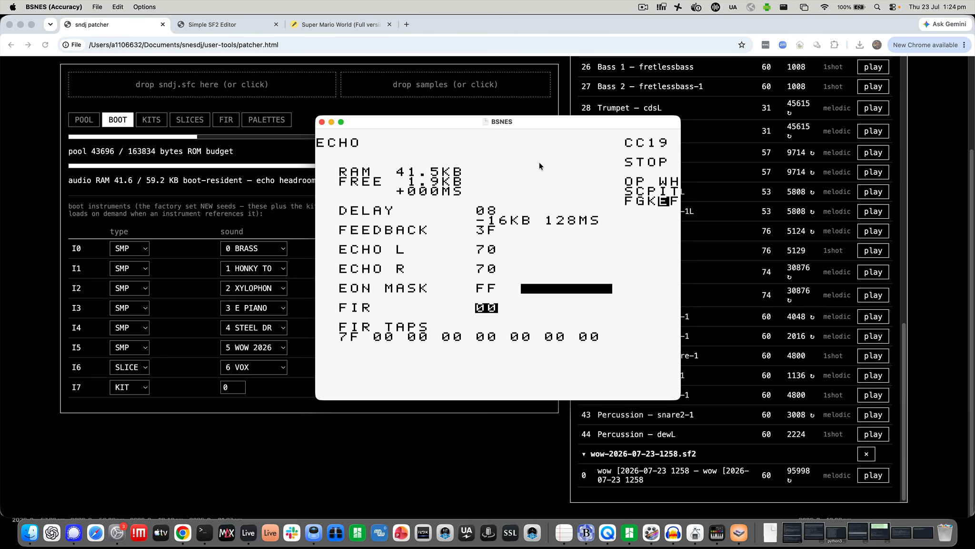
key(x+Right)
key(x+Left)
key(shift+Right)
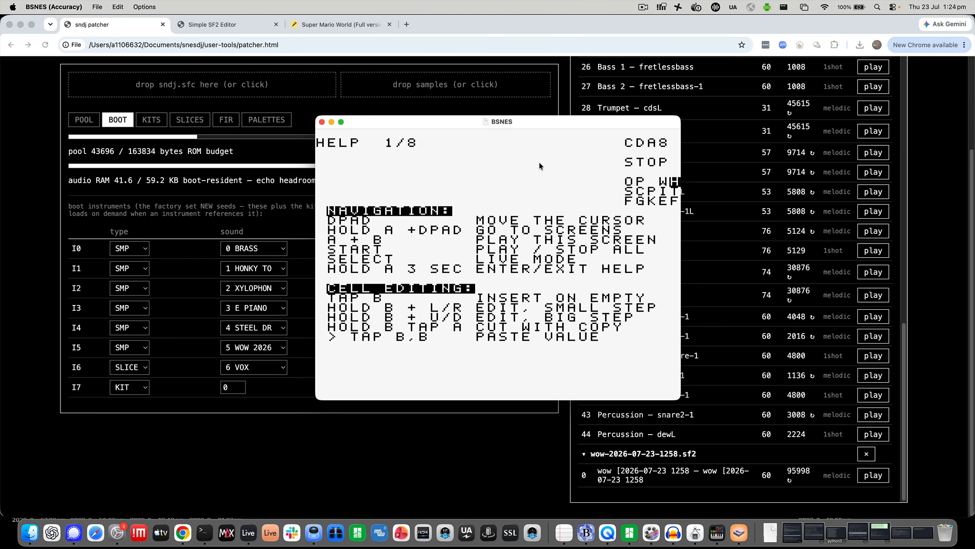
key(x+Down)
key(x+Down)
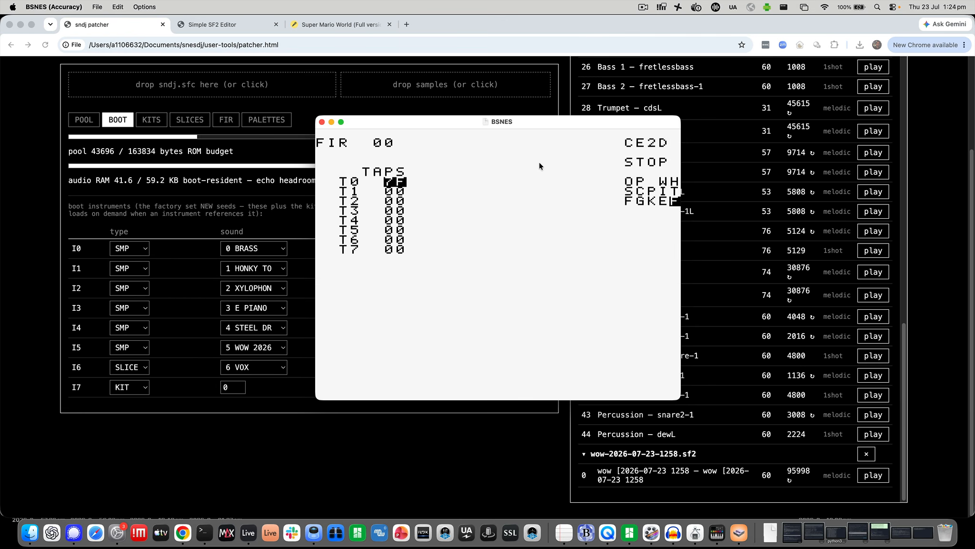
key(shift+Left)
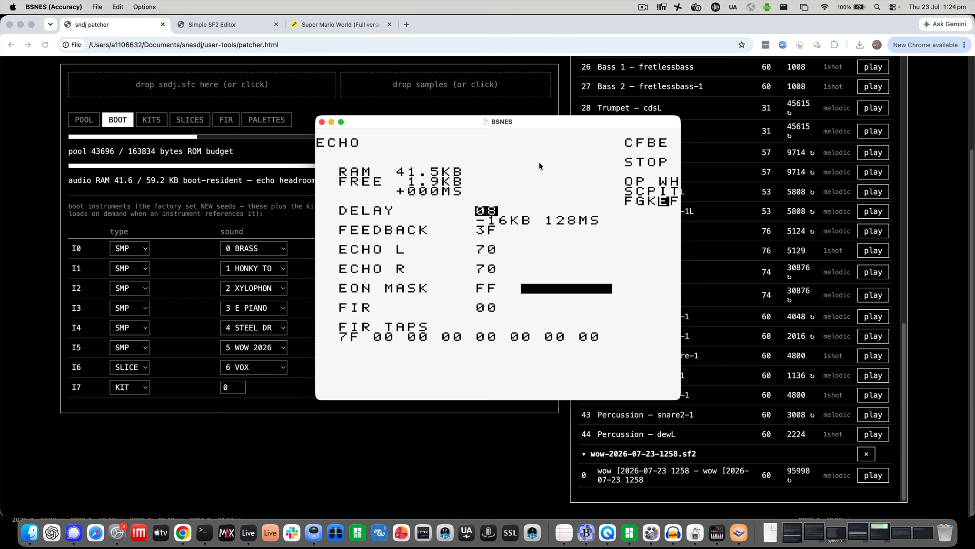
Step: Look over the delay, feedback and echo level settings on the ECHO screen
key(Down)
key(Down)
key(Down)
key(Down)
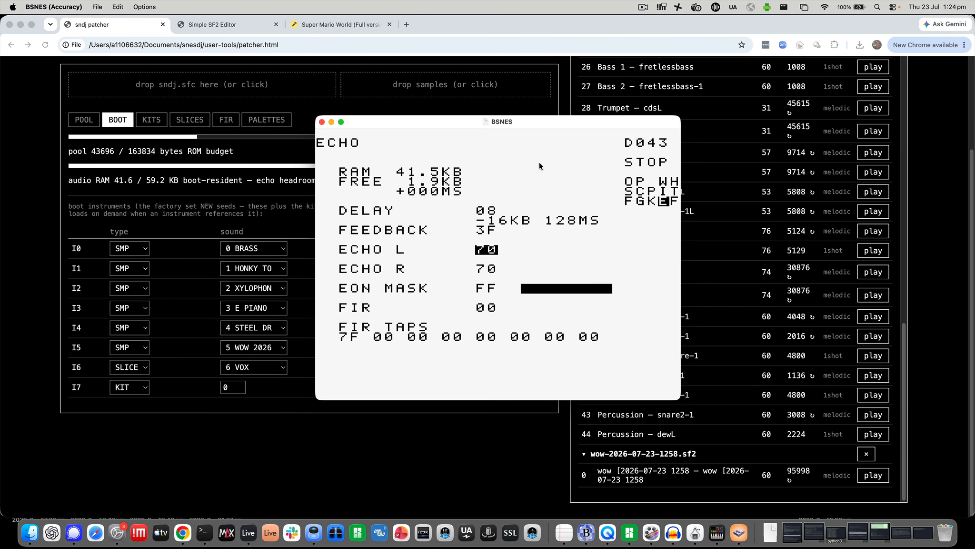
key(Up)
key(Up)
key(Up)
key(Up)
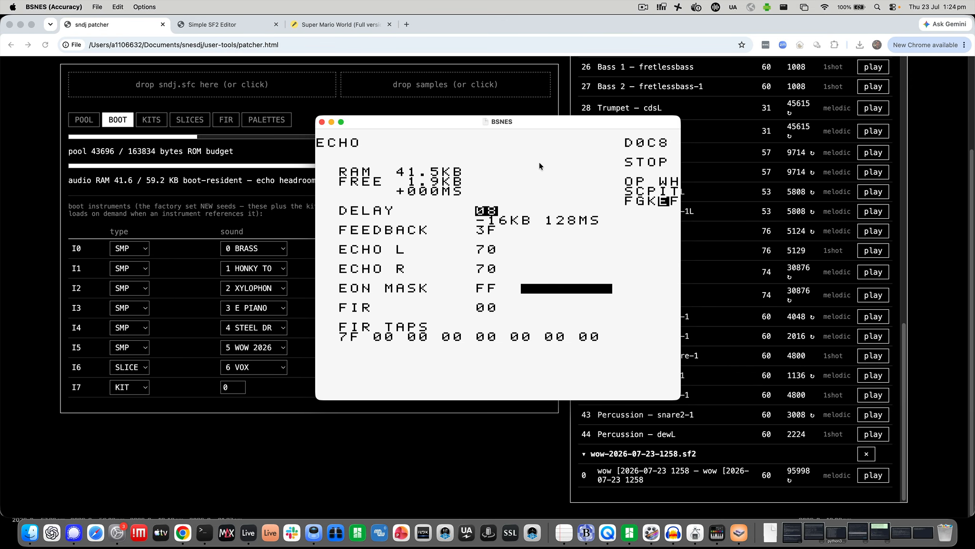
Step: Set the FIR preset on the ECHO screen to 04
key(Down)
key(Down)
key(Down)
key(Down)
key(Down)
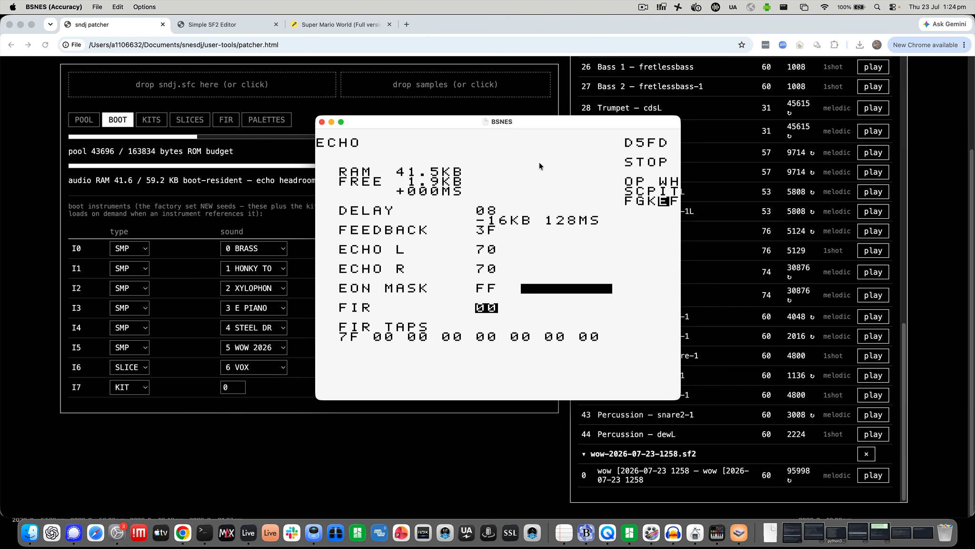
key(Right)
key(Right)
key(Right)
key(Left)
key(Right)
key(Right)
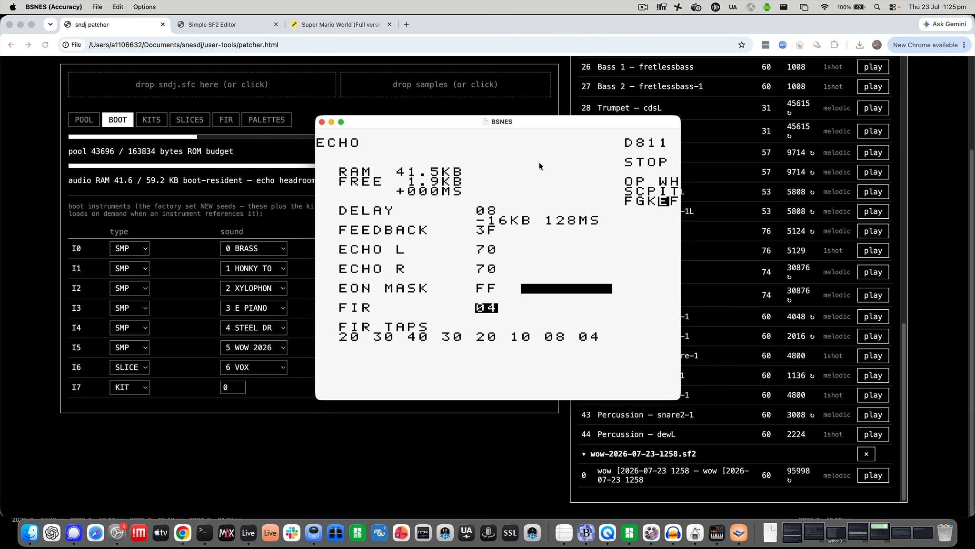
Step: Go back to PHRASE 03 and play it with the selected FIR preset
key(Up)
key(Left)
key(Return)
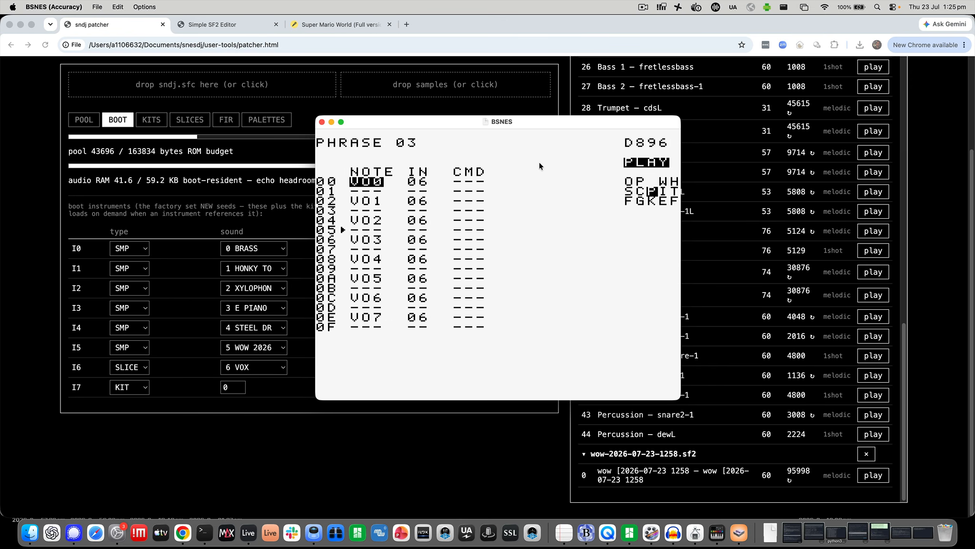
Step: Return to the ECHO screen during playback and set FIR to 03
key(Right)
key(Down)
key(Down)
key(Down)
key(Down)
key(Down)
key(Down)
key(Down)
key(Up)
key(Left)
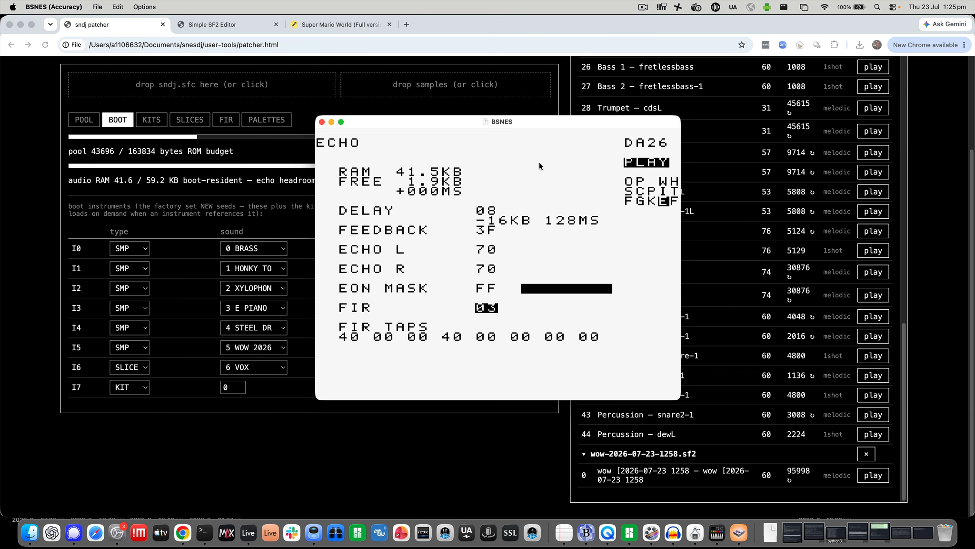
Step: Audition other FIR presets up to 04 during playback and return FIR to 03
key(Left)
key(Left)
key(Left)
key(Right)
key(Right)
key(Right)
key(Right)
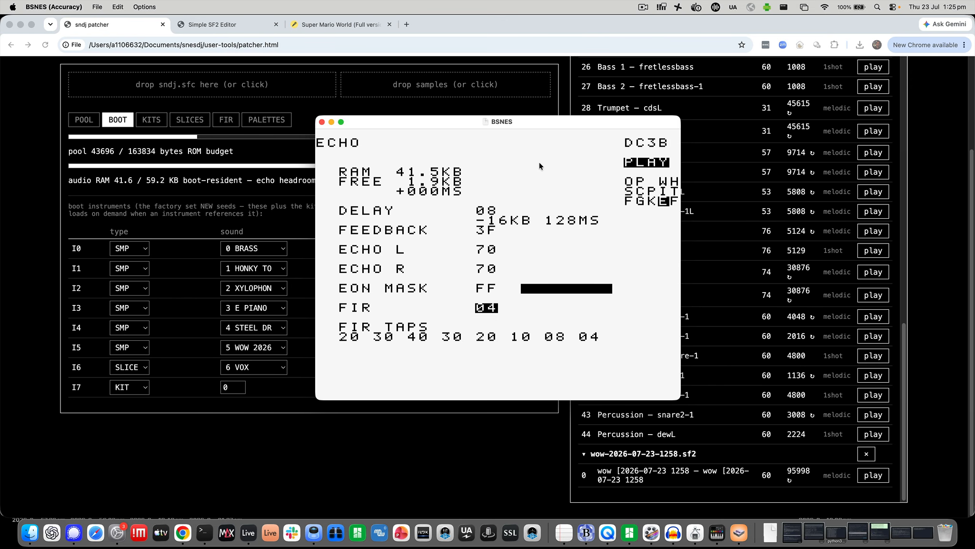
key(Left)
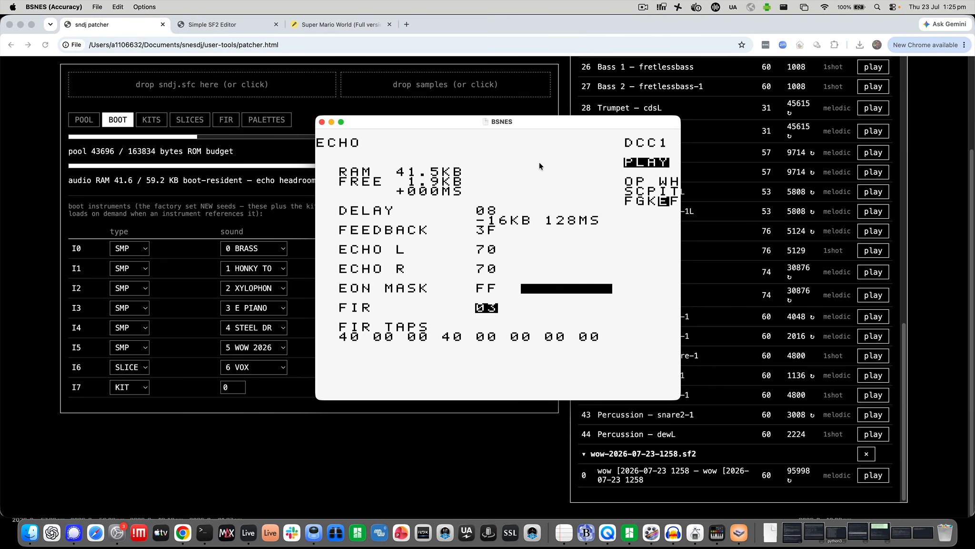
Step: Go to the SONG screen, stop the phrase playback and play the whole song
key(shift+Up)
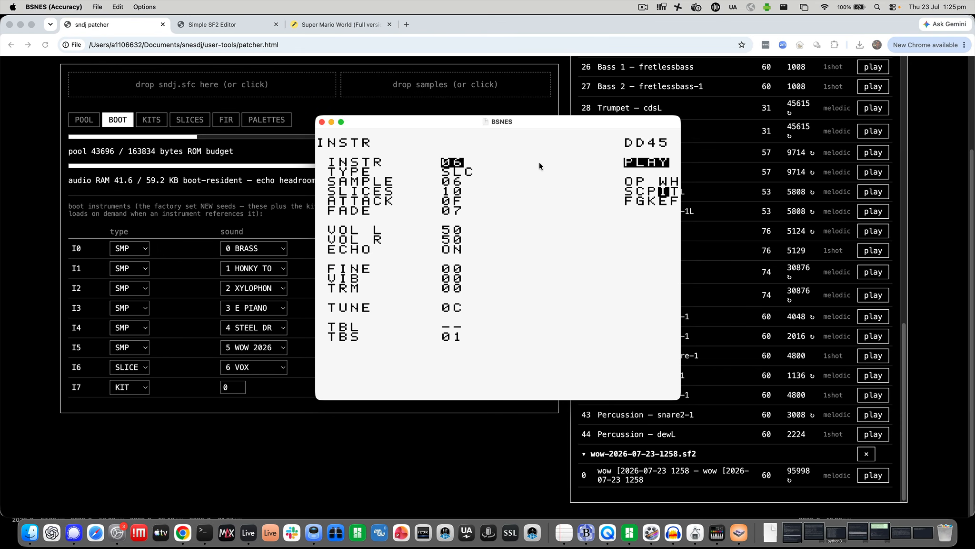
key(shift+Left)
key(shift+Left)
key(shift+Left)
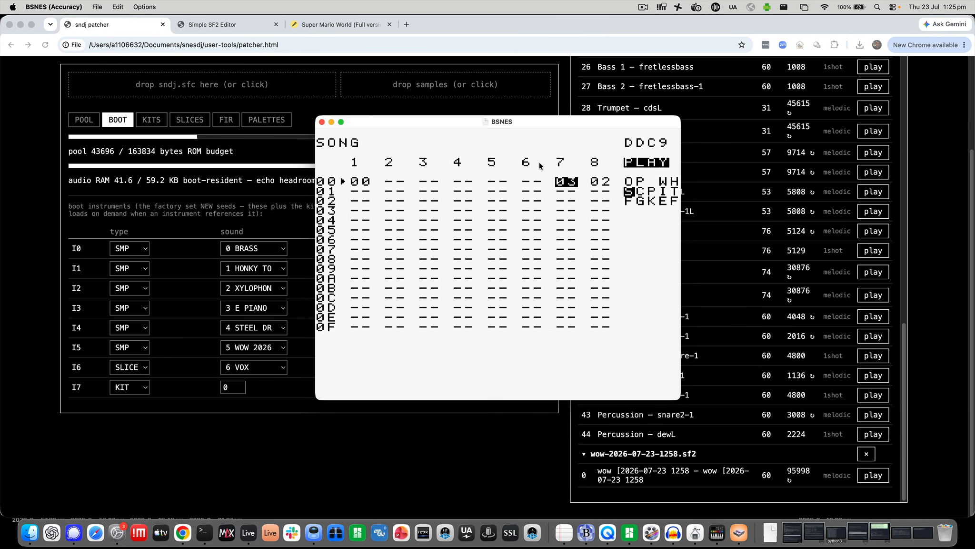
key(Return)
key(Right)
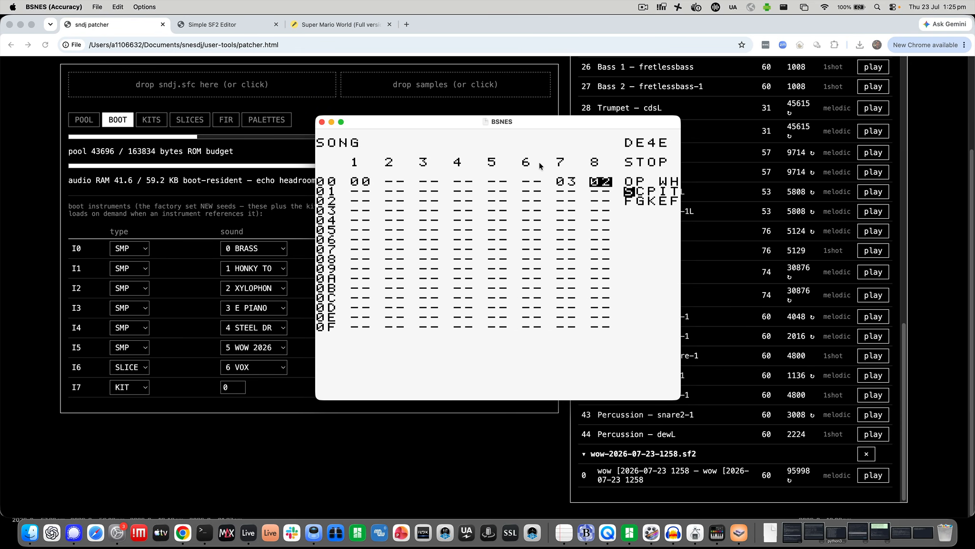
key(Return)
key(Left)
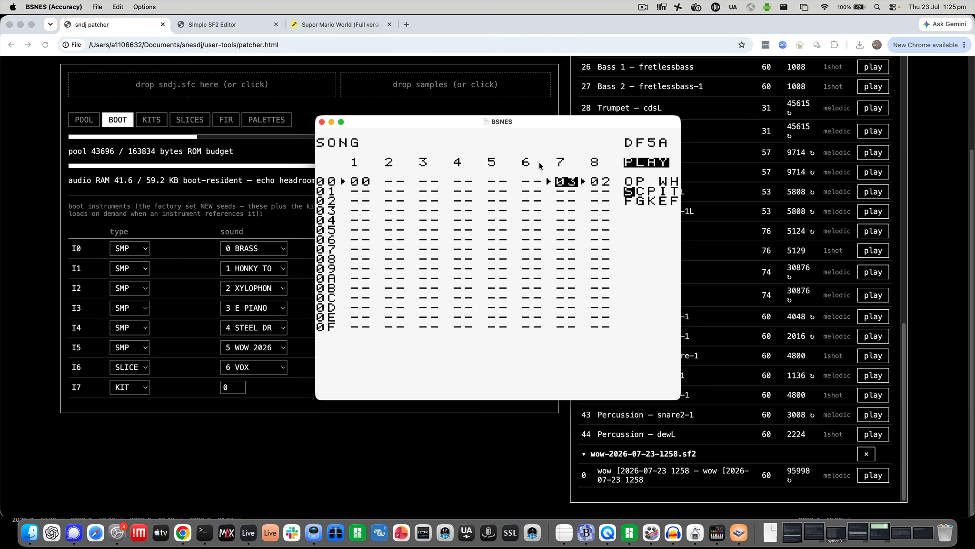
Step: Open the settings of instrument 06 by way of CHAIN 03 and its first phrase
key(shift+Right)
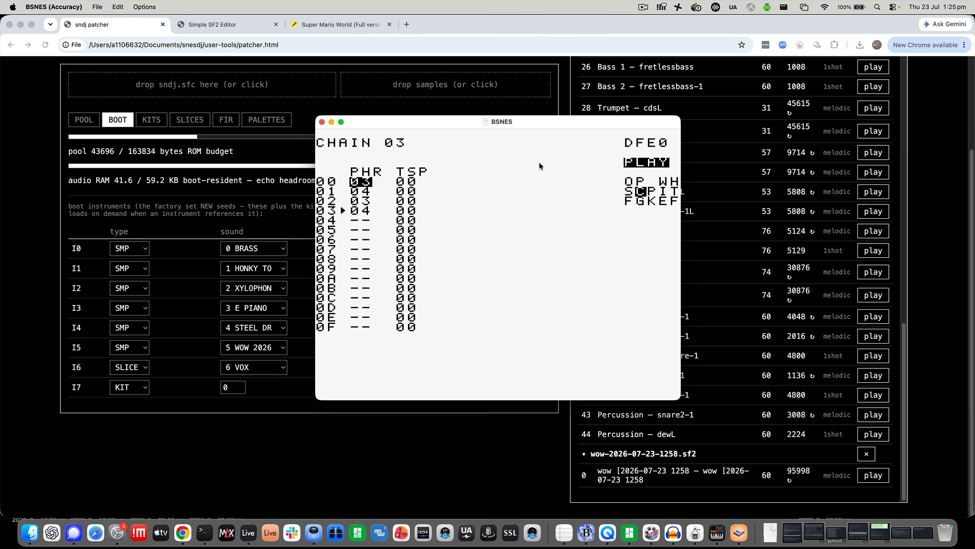
key(shift+Right)
key(Right)
key(Right)
key(Left)
key(Left)
key(shift+Right)
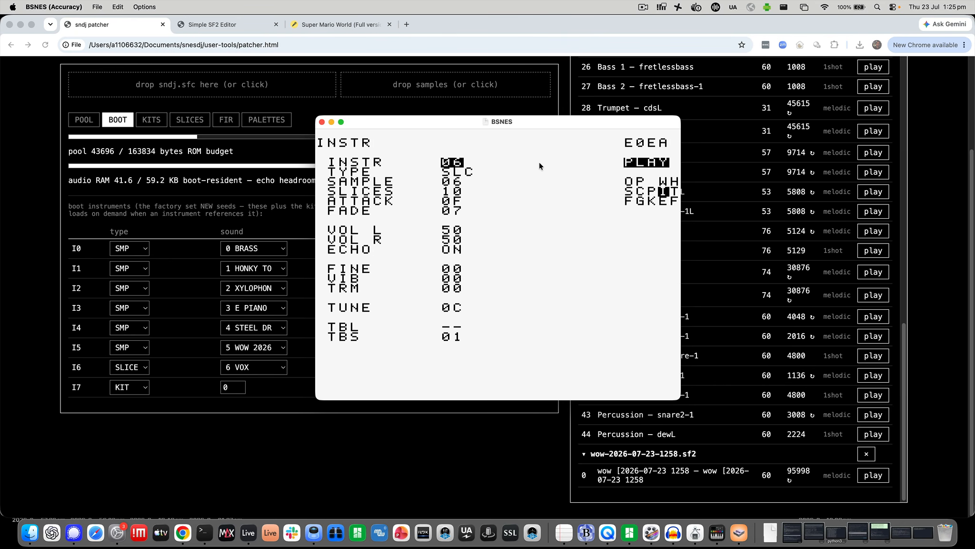
Step: Set the TUNE of instrument 06 to 00
key(Down)
key(Down)
key(Down)
key(Down)
key(Down)
key(Down)
key(Down)
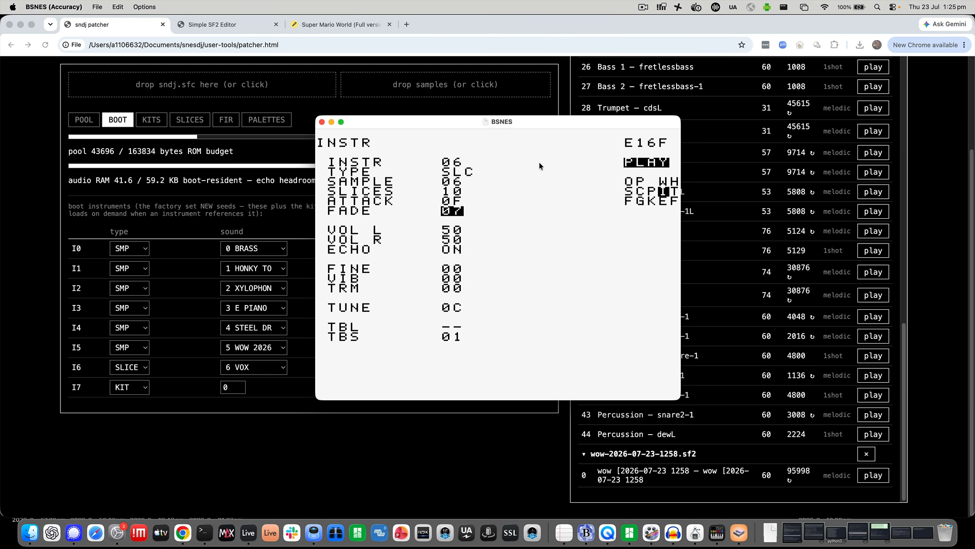
key(Down)
key(Down)
key(Down)
key(Down)
key(Down)
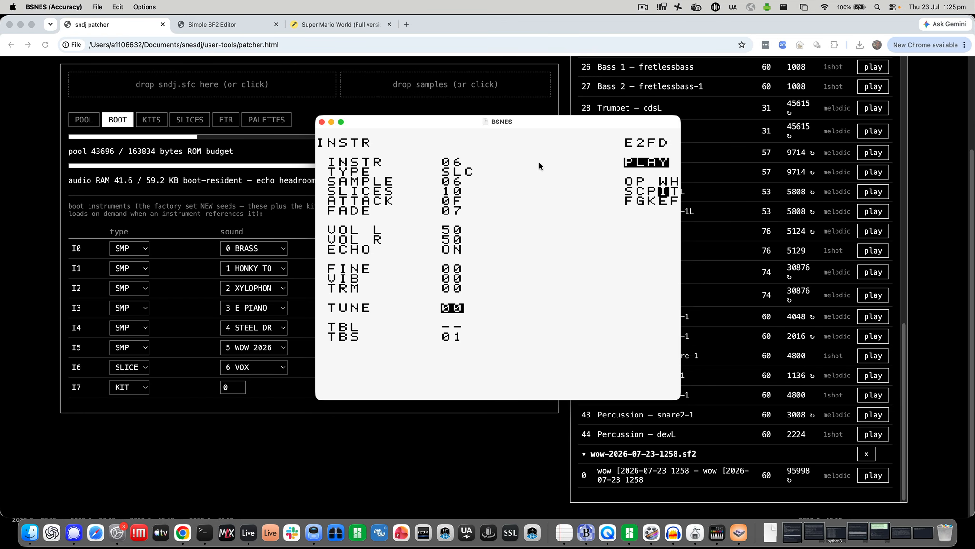
Step: Return to the ECHO screen and lower ECHO L to 40 and ECHO R to 00
key(shift+Down)
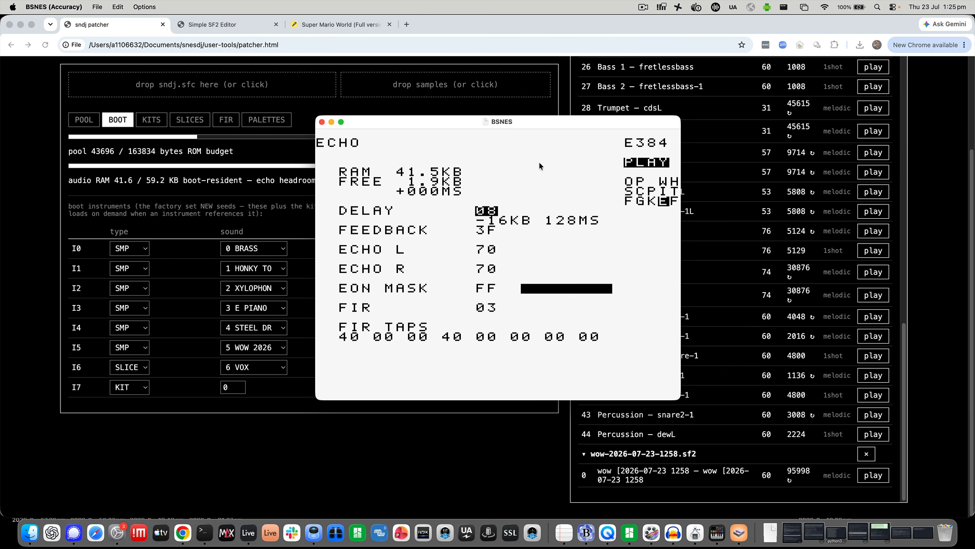
key(Down)
key(Down)
key(x+Down)
key(x+Down)
key(x+Down)
key(Down)
key(x+Down)
key(x+Down)
key(x+Down)
key(x+Down)
key(x+Down)
key(x+Down)
key(x+Down)
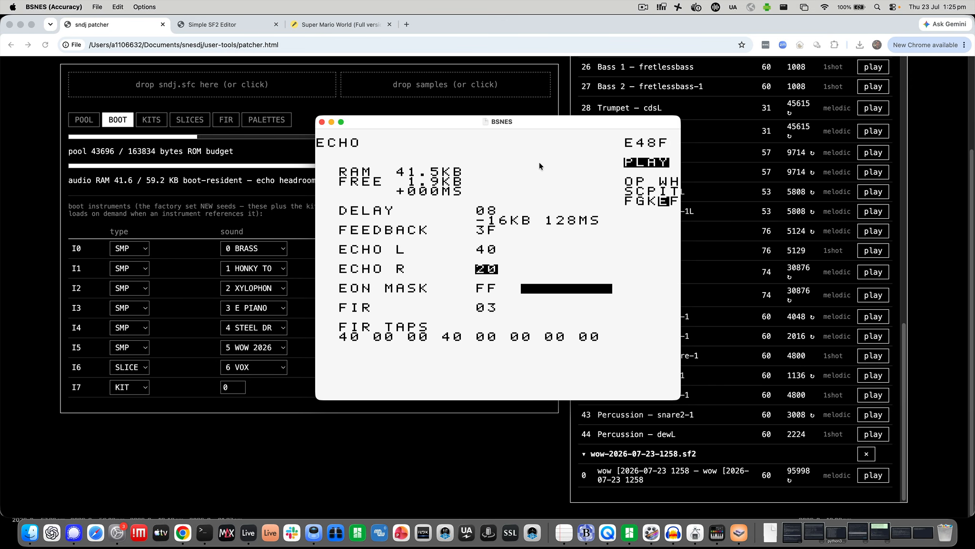
Step: Lower ECHO L further to 30
key(Up)
key(x+Down)
key(x+Down)
key(x+Down)
key(x+Down)
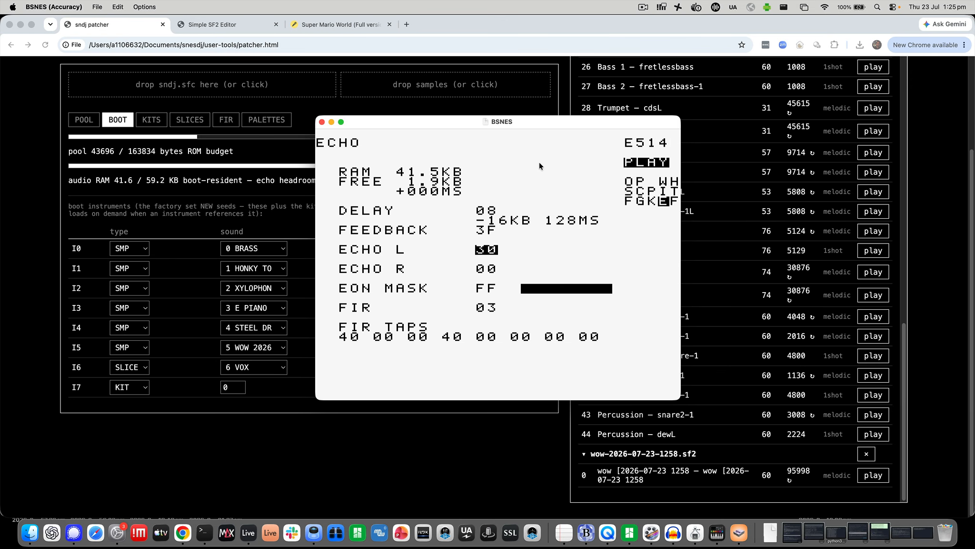
Step: Go back to instrument 06 and lower its FADE to 01
key(apostrophe+Up)
key(Down)
key(Down)
key(Down)
key(Down)
key(Down)
key(x+Right)
key(x+Left)
key(x+Left)
key(x+Left)
key(x+Left)
key(x+Left)
key(x+Left)
key(x+Left)
key(x+Left)
key(x+Left)
key(x+Left)
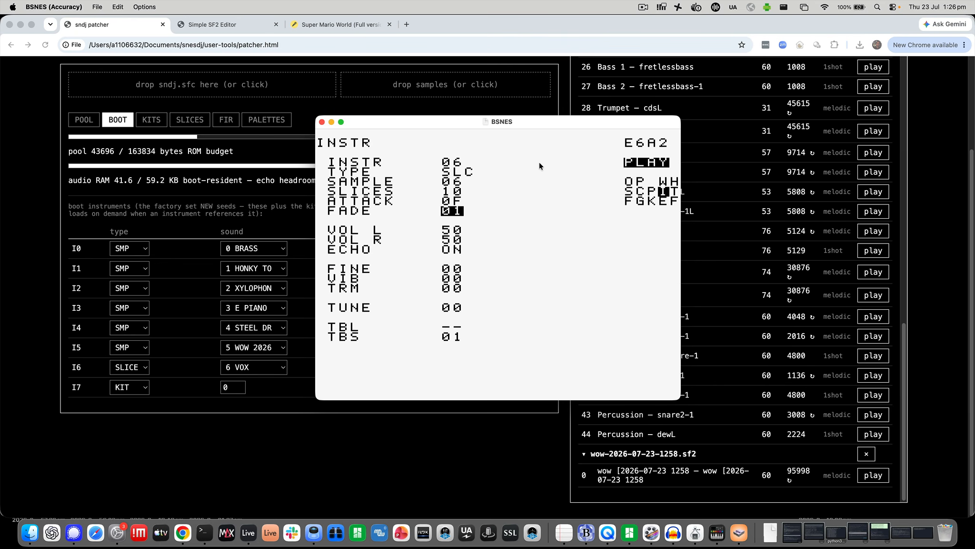
Step: Set the FADE of instrument 06 to 0B
key(x+Left)
key(x+Up)
key(x+Left)
key(x+Left)
key(x+Left)
Step: Return to the ECHO screen and raise ECHO L to 30
key(shift+Down)
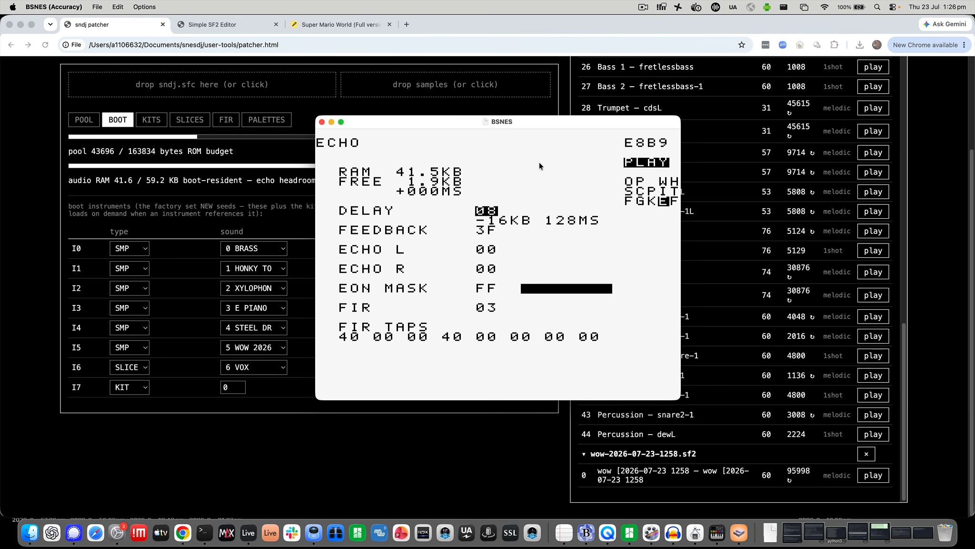
key(Down)
key(Down)
key(x+Up)
key(x+Up)
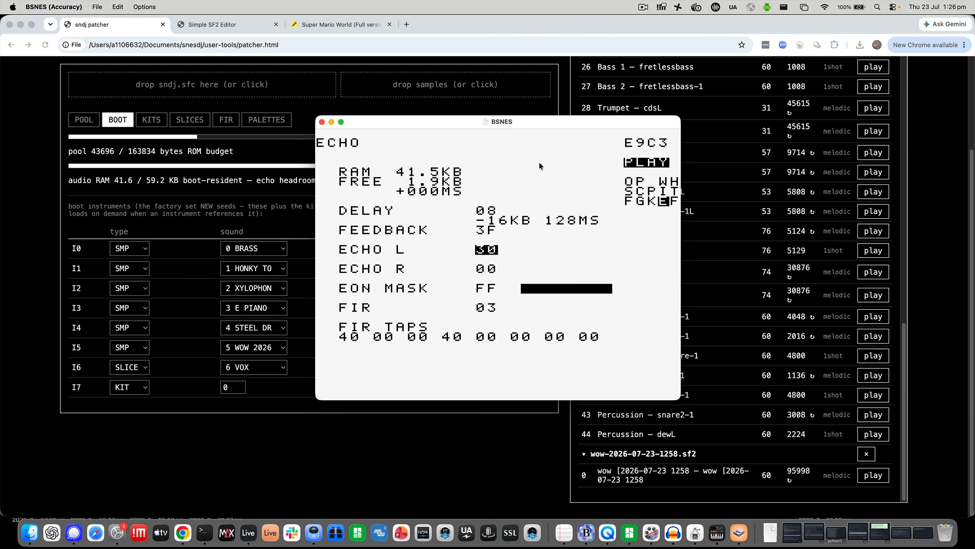
Step: Raise ECHO R to 40
key(Down)
key(x+Up)
key(x+Up)
key(x+Up)
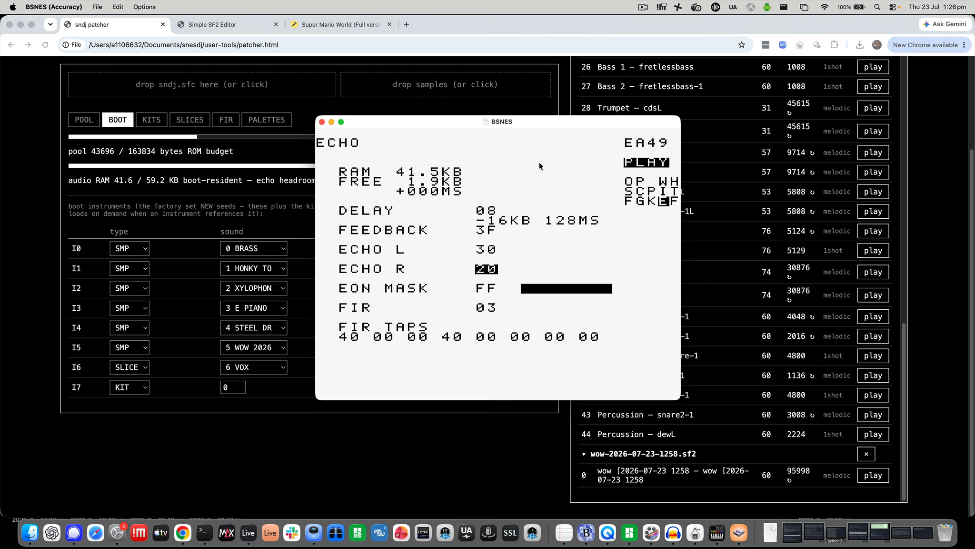
key(x+Up)
Step: Raise ECHO L further to 50
key(Up)
key(x+Up)
key(x+Up)
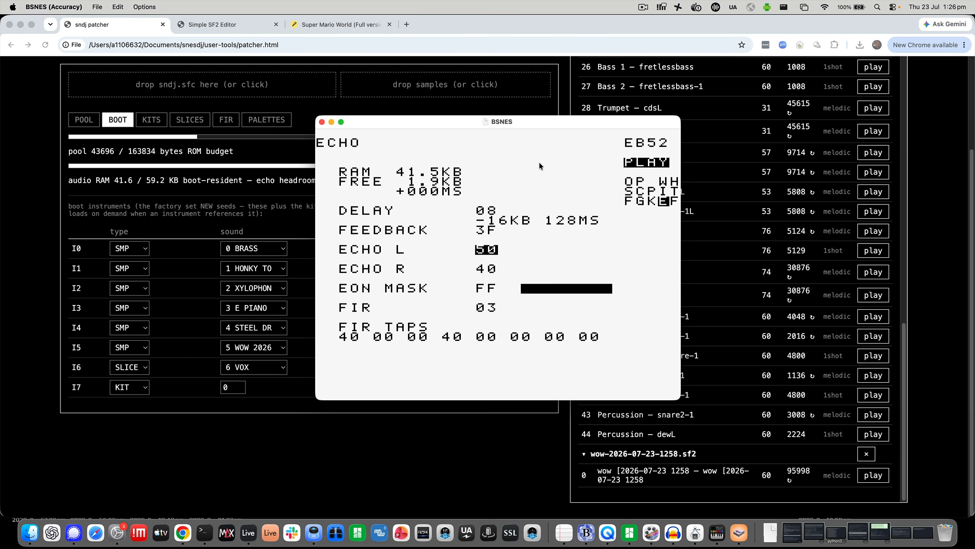
Step: Return to phrase 03, stop playback and open the settings of instrument 06
key(shift+Up)
key(shift+Left)
key(Return)
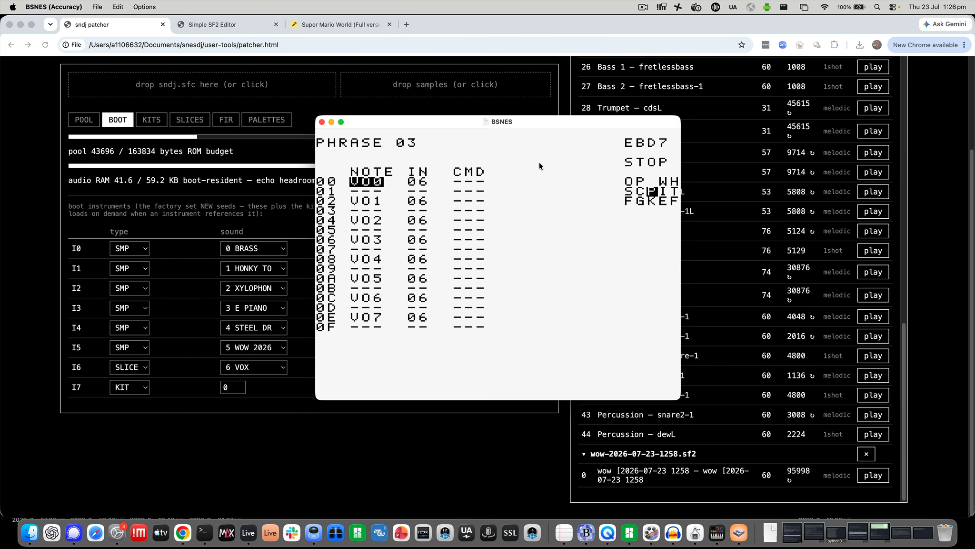
key(shift+Right)
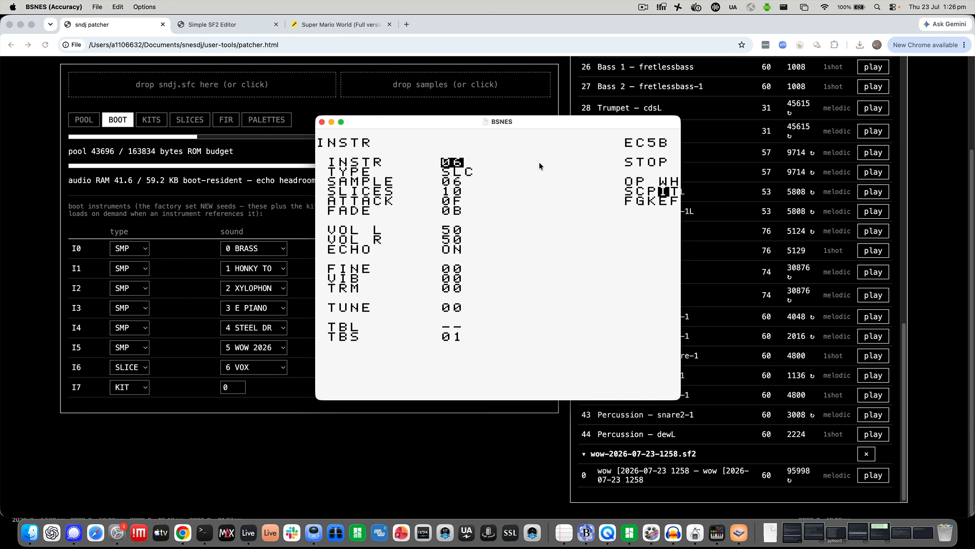
Step: Switch to the sndj patcher page in Chrome and open its FIR designer
click(281, 162)
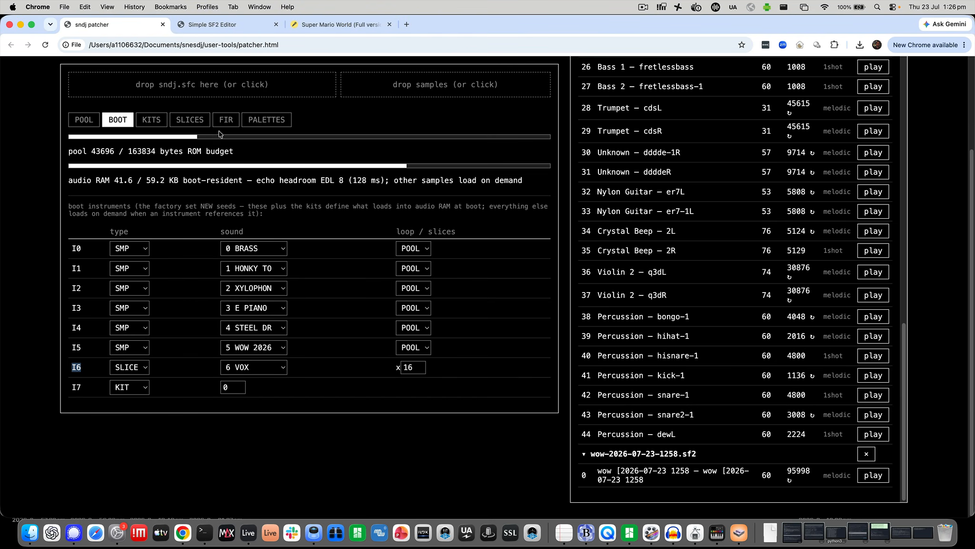
click(222, 123)
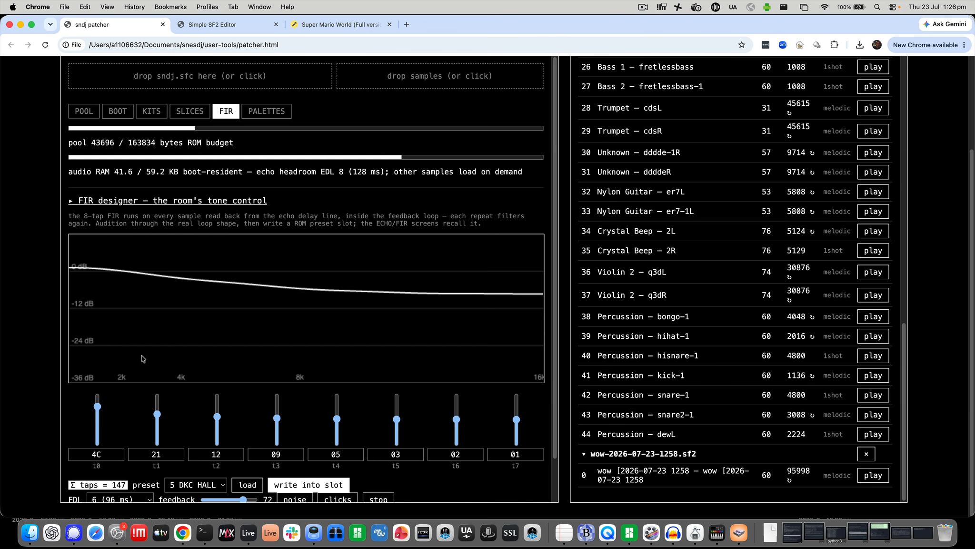
Step: Set FIR tap t1 to EC, taps t2, t3 and t4 to 7F, and tap t5 to 75
mouse_move(159, 415)
mouse_down()
mouse_move(163, 402)
mouse_move(168, 423)
mouse_up()
click(217, 396)
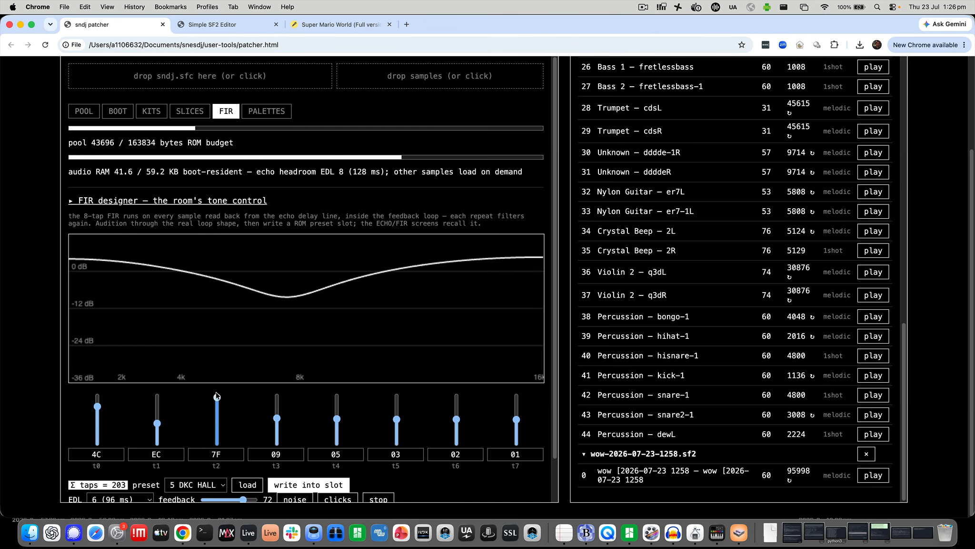
click(277, 397)
click(337, 397)
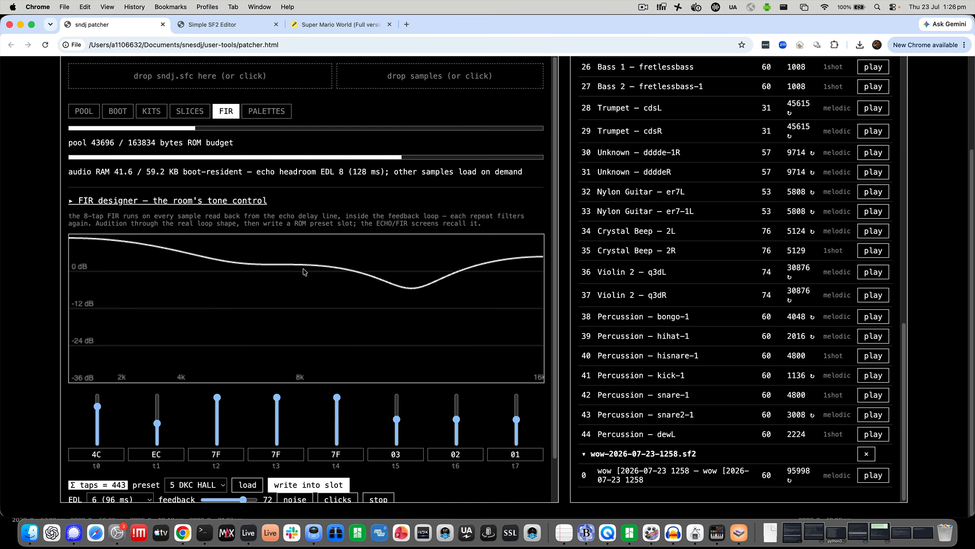
scroll(337, 370, down, 2)
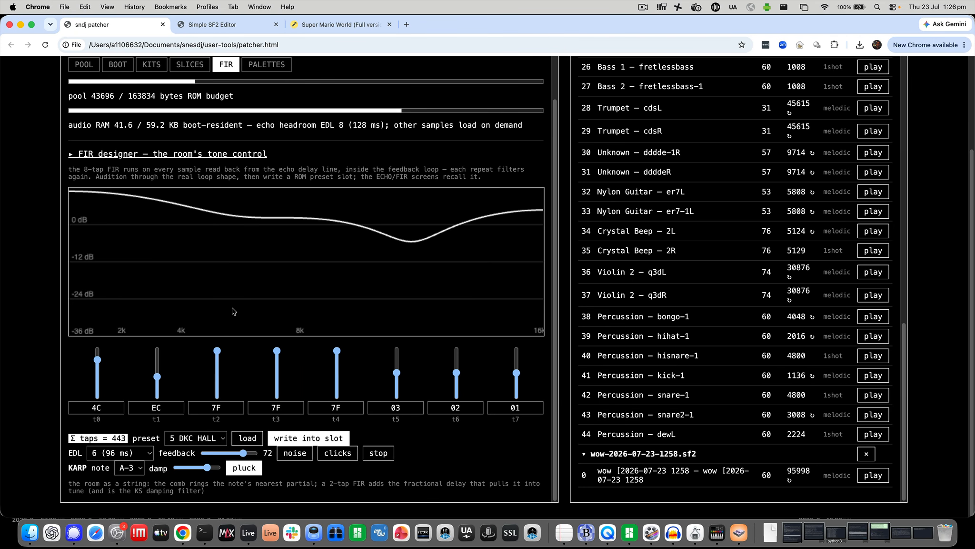
drag(397, 369, 396, 352)
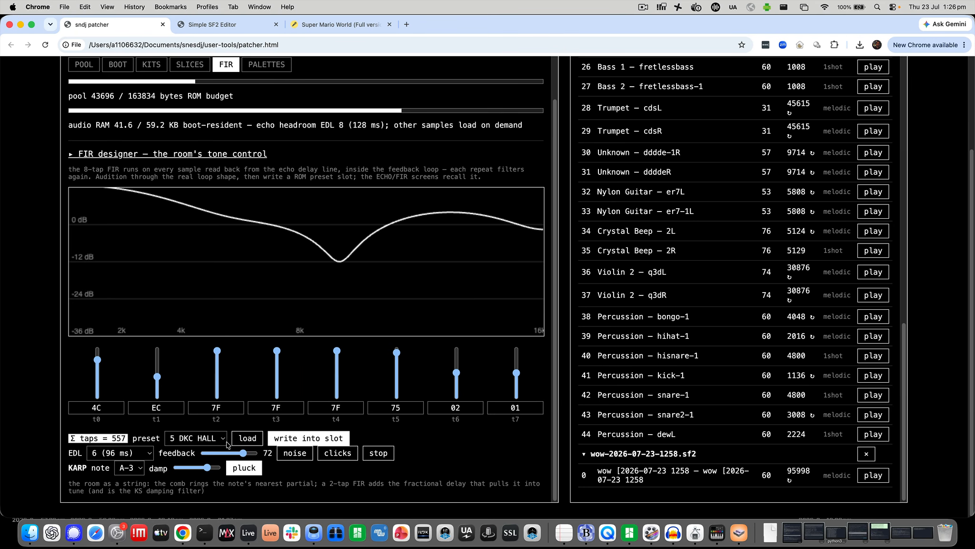
Step: Pluck the KARP note A-3 and adjust FIR tap t0 to 36, t2 to 06 and t3 to E5
click(254, 475)
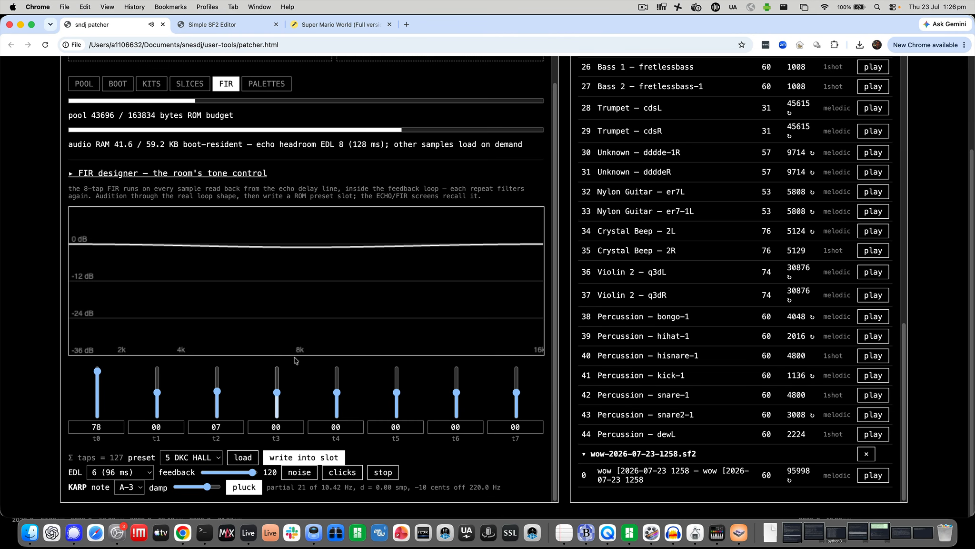
mouse_move(277, 395)
mouse_down()
mouse_move(275, 413)
mouse_move(279, 392)
mouse_up()
drag(217, 392, 218, 378)
drag(278, 393, 278, 398)
drag(218, 379, 203, 393)
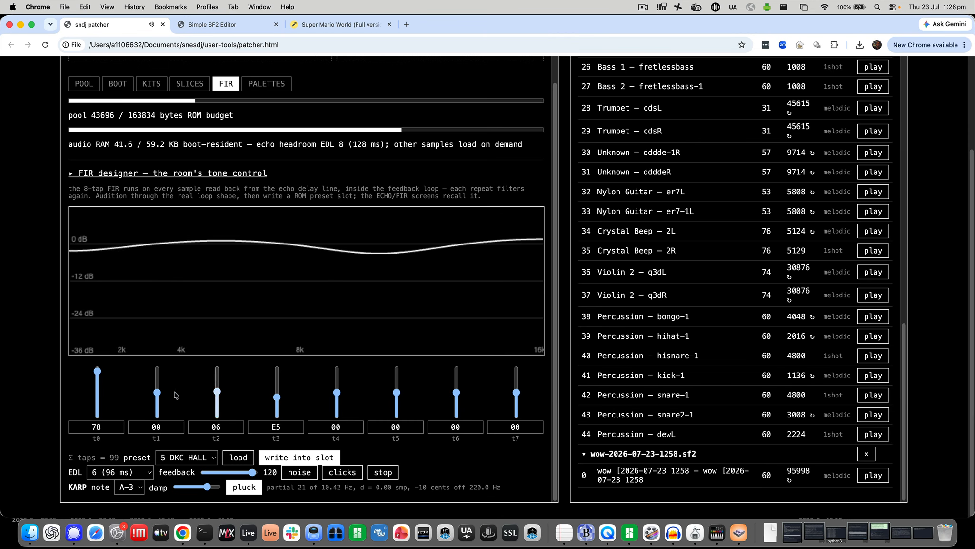
drag(97, 371, 97, 382)
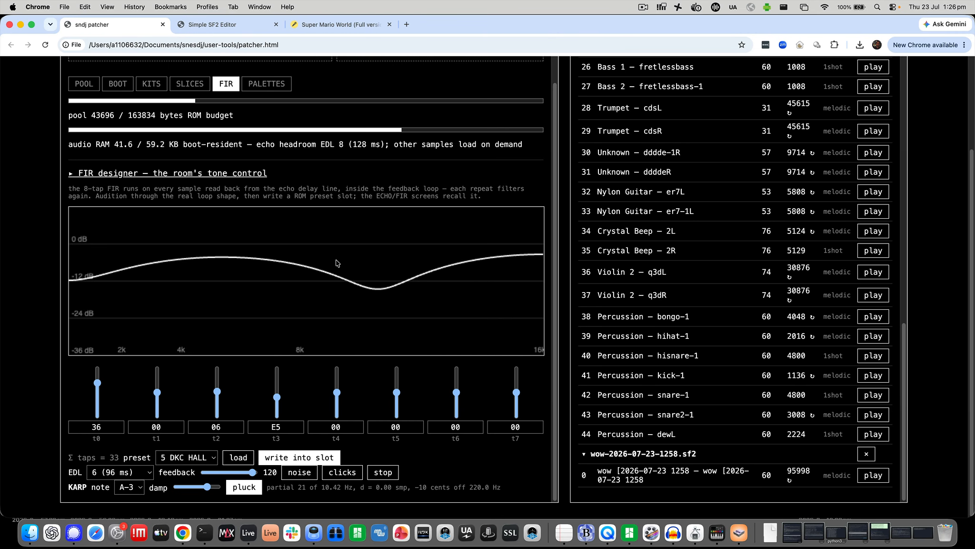
Step: Switch back to BSNES and review the instrument 06 settings and the vocal slices in phrase 03
key(super+Tab)
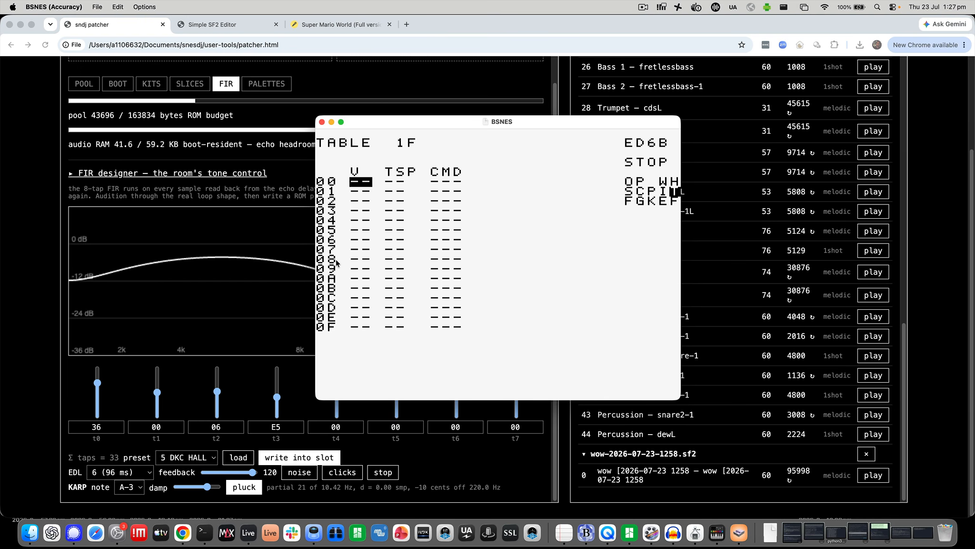
key(shift+Left)
key(shift+Left)
key(shift+Right)
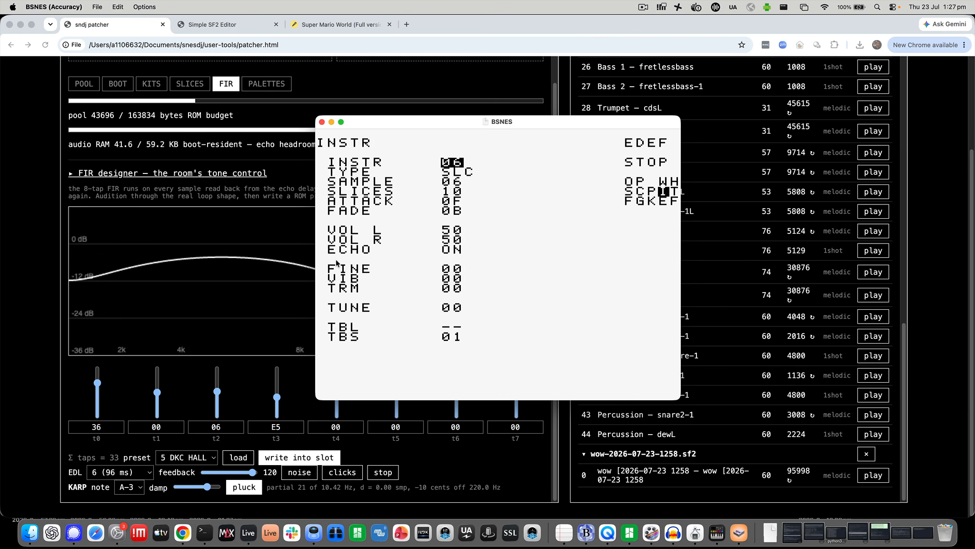
key(shift+Up)
key(shift+Down)
key(shift+Left)
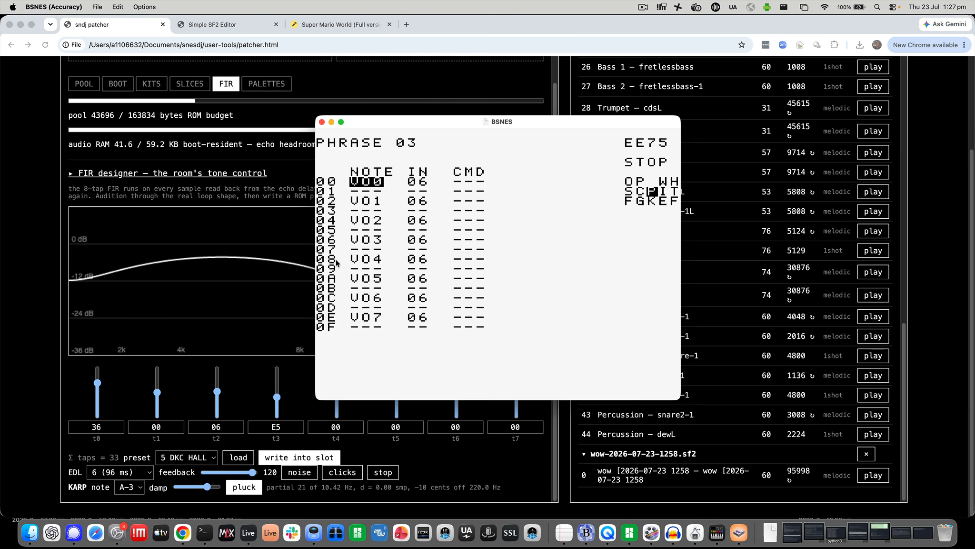
Step: Examine the sample, tuning and volume columns of kit 00 and the ECHO settings
key(shift+Down)
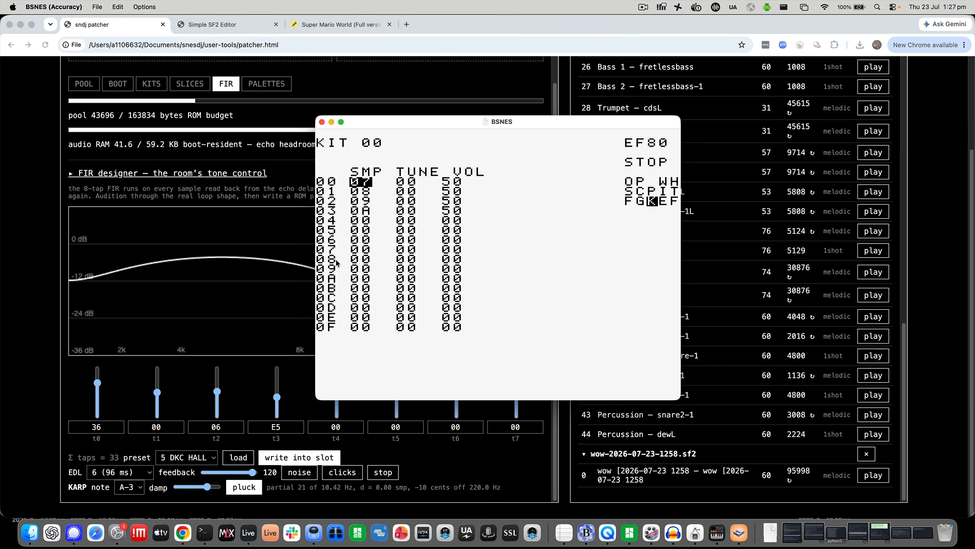
key(shift+Up)
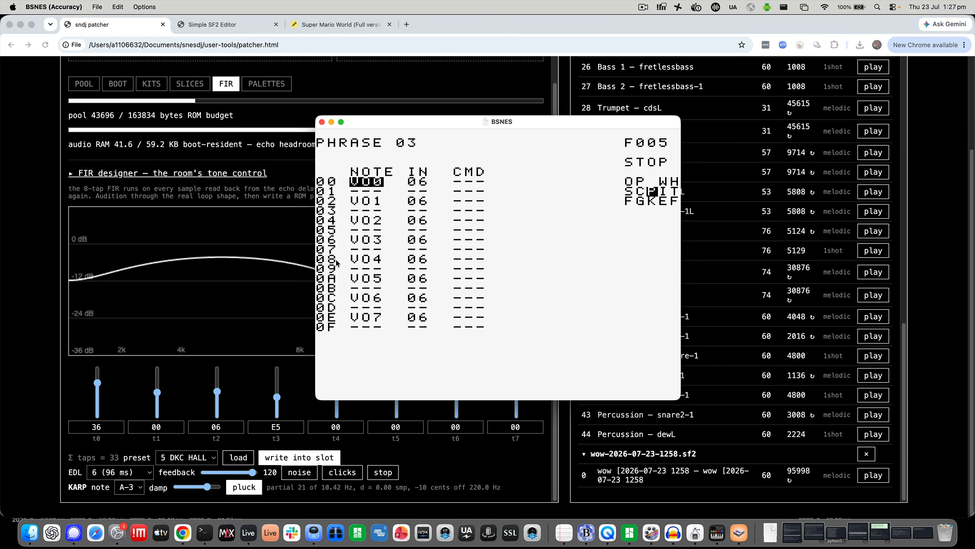
key(shift+Down)
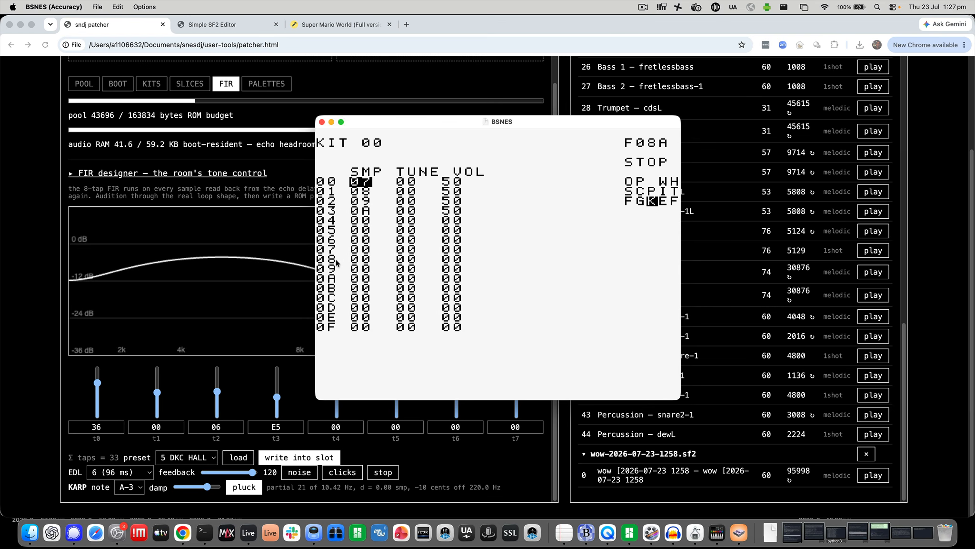
key(Right)
key(Left)
key(shift+Right)
key(shift+Right)
key(shift+Left)
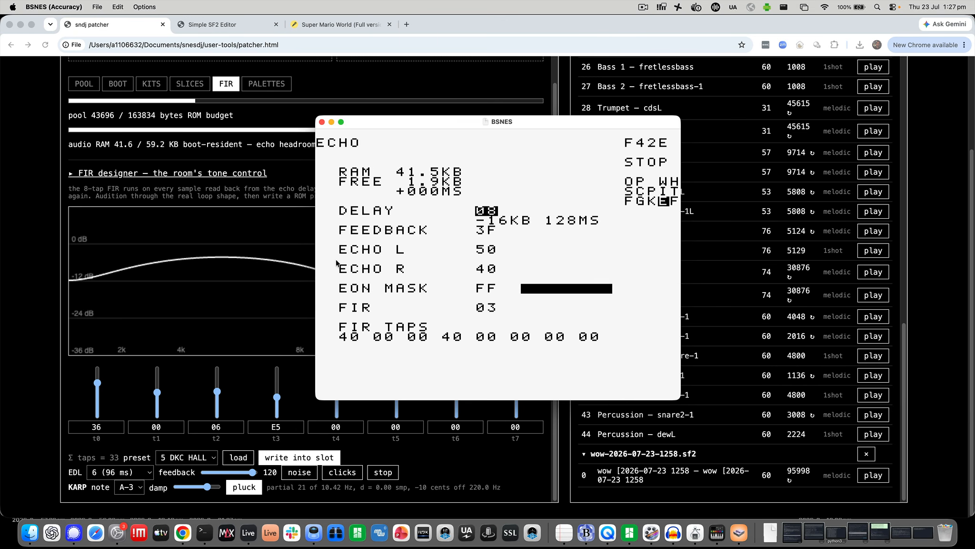
Step: Review chain 03 and return to the SONG screen
key(shift+Left)
key(shift+Left)
key(shift+Up)
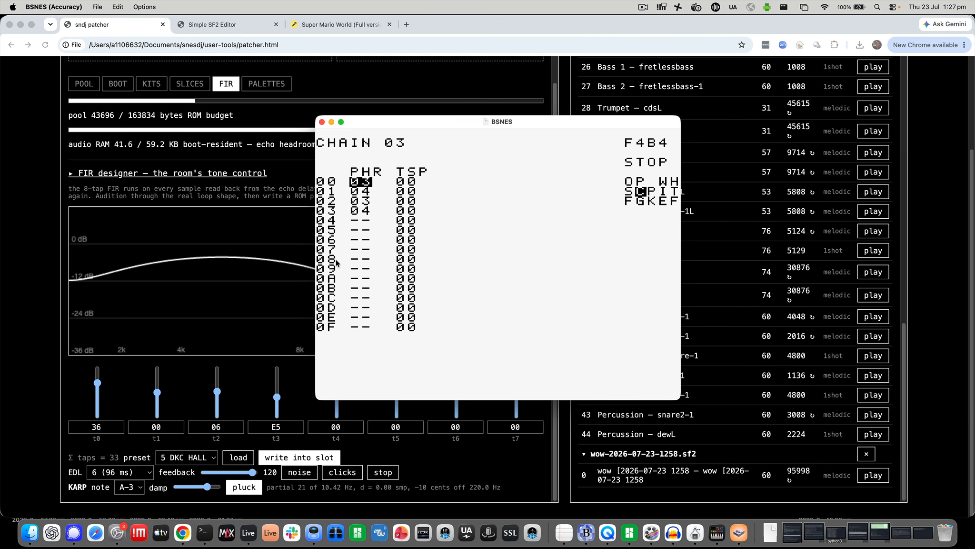
key(shift+Left)
key(shift+Right)
key(shift+Left)
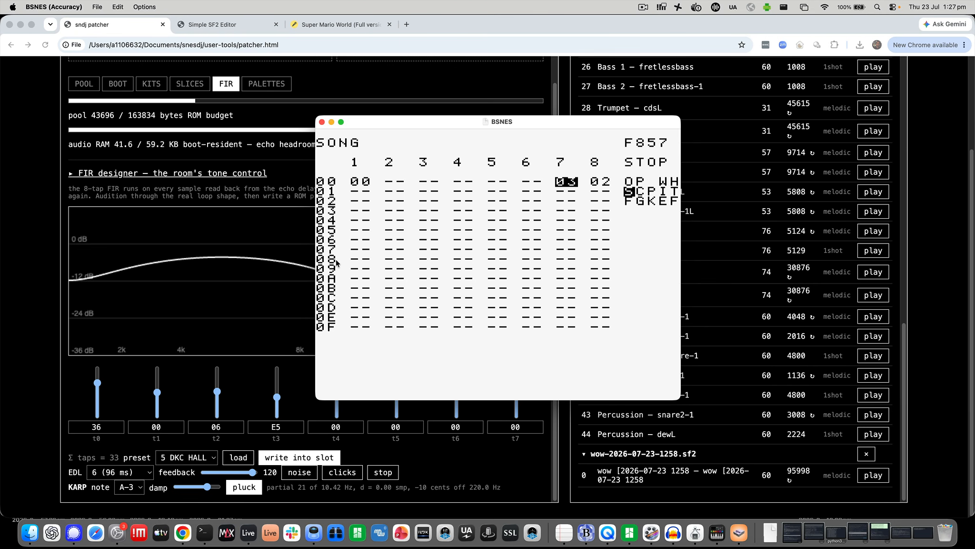
Step: Save the current song from the FILES screen, confirming the save
key(shift+Down)
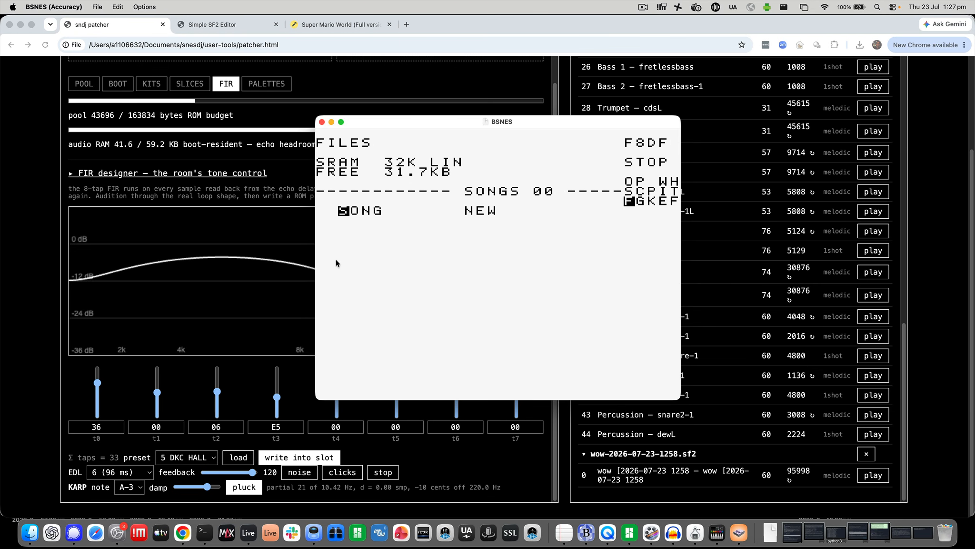
key(x)
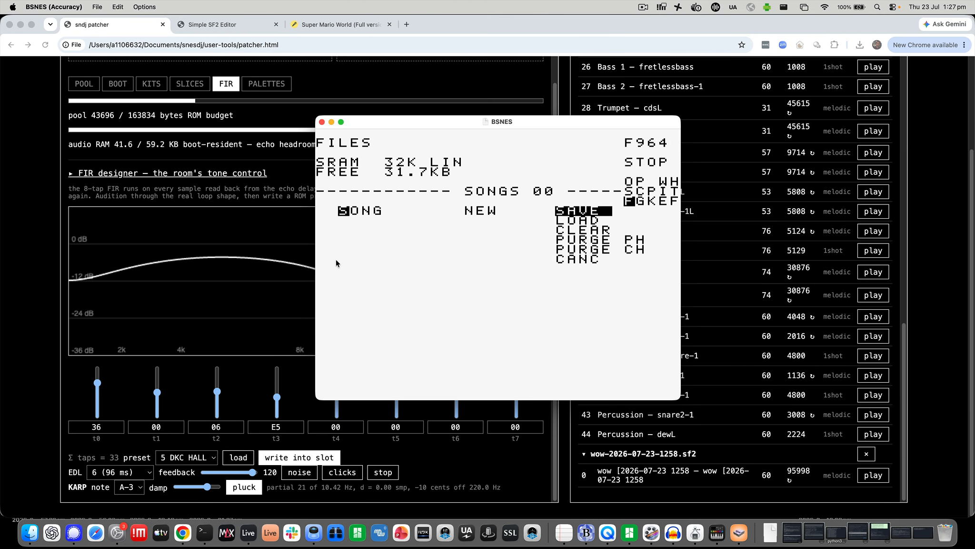
key(x)
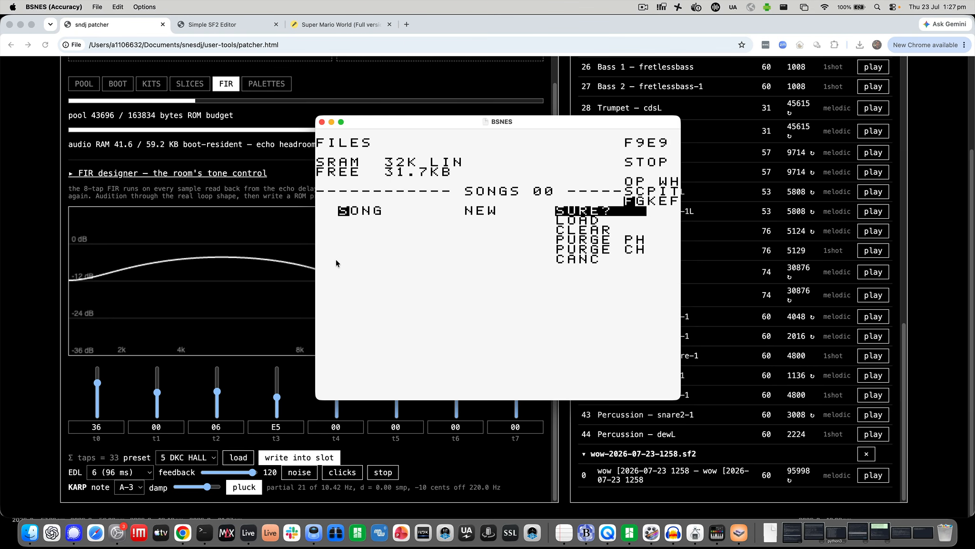
key(x)
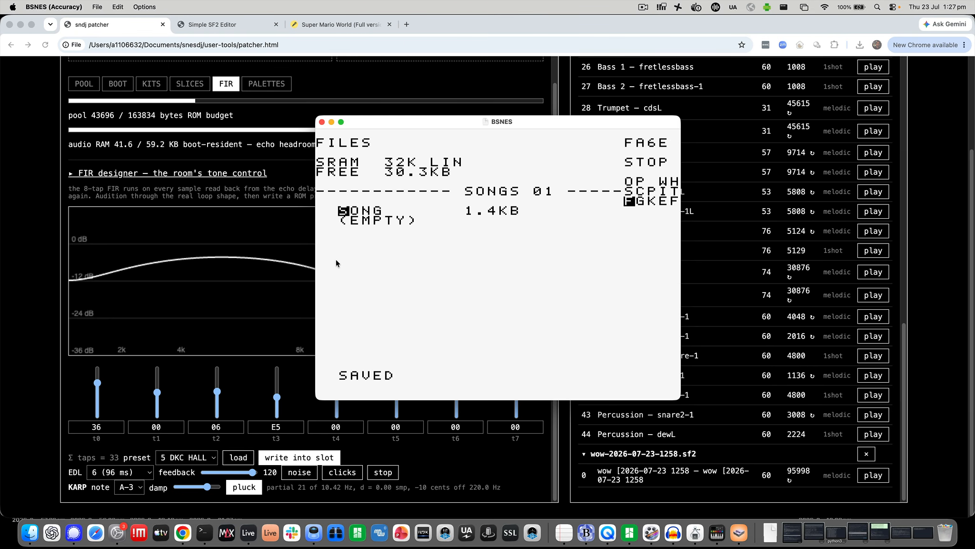
key(Down)
key(Up)
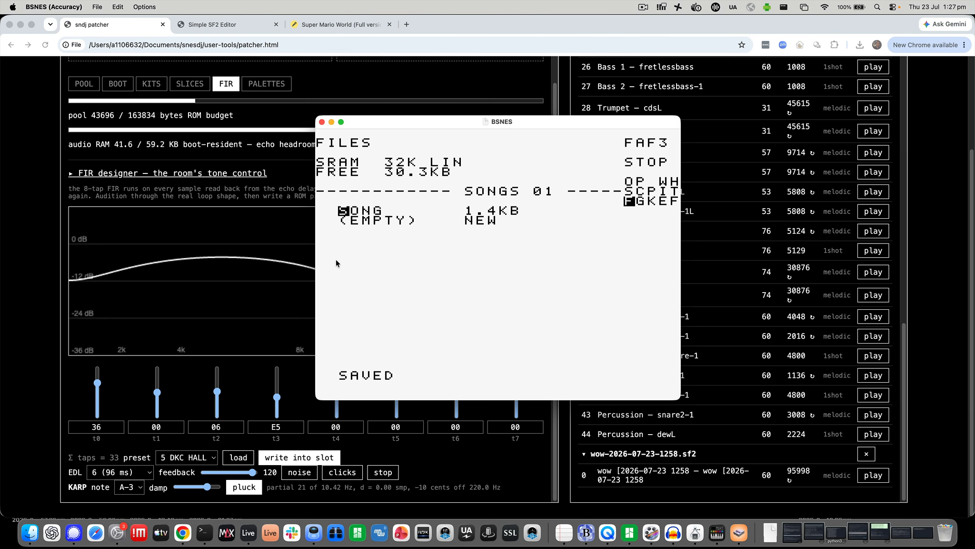